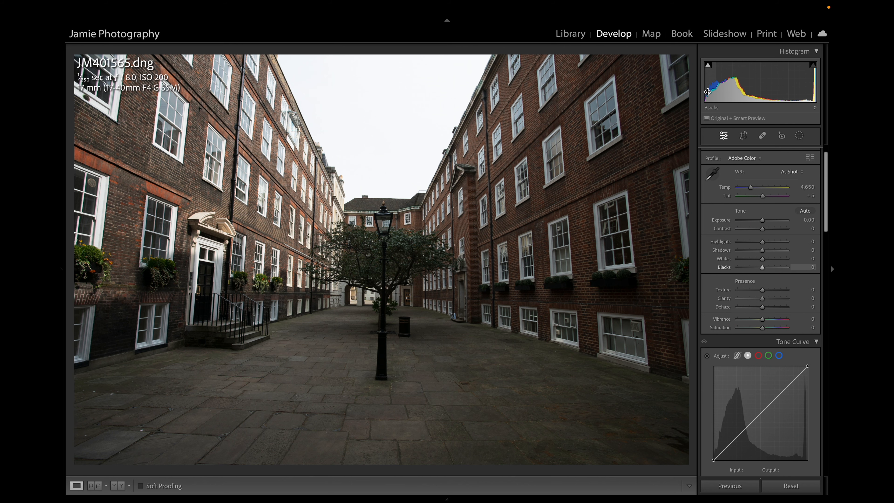
Show the file information overlay on the courtyard photo.
key(Right)
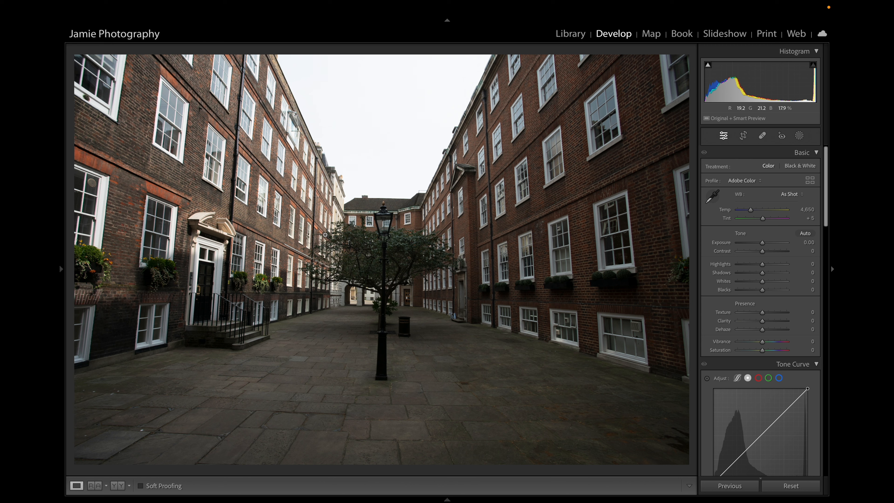
key(i)
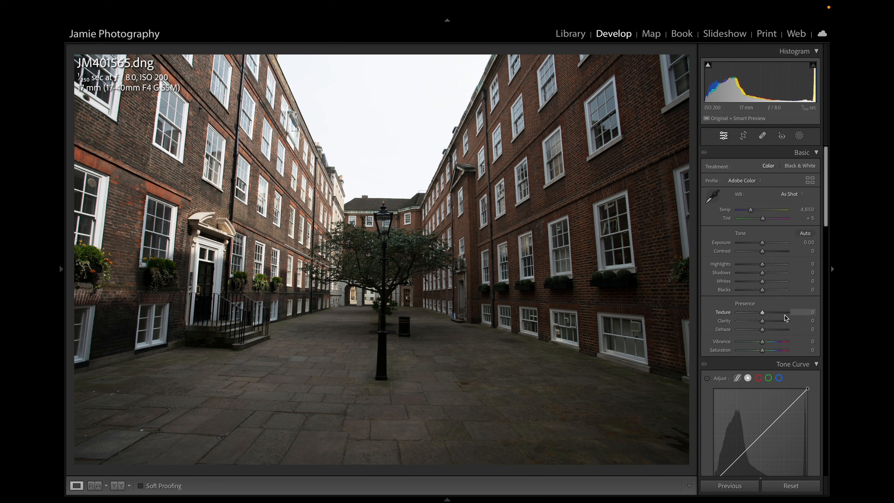
Try the Auto Upright perspective correction on the courtyard photo.
scroll(776, 322, down, 1)
scroll(776, 322, down, 10)
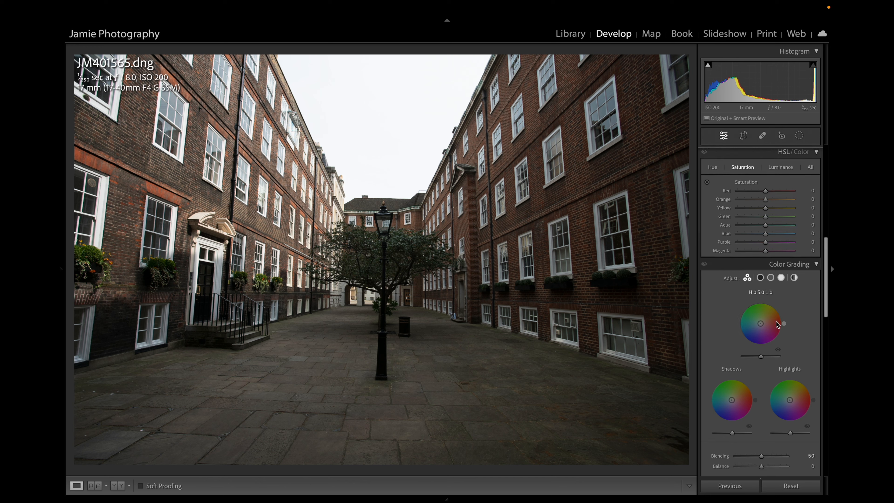
scroll(777, 321, down, 8)
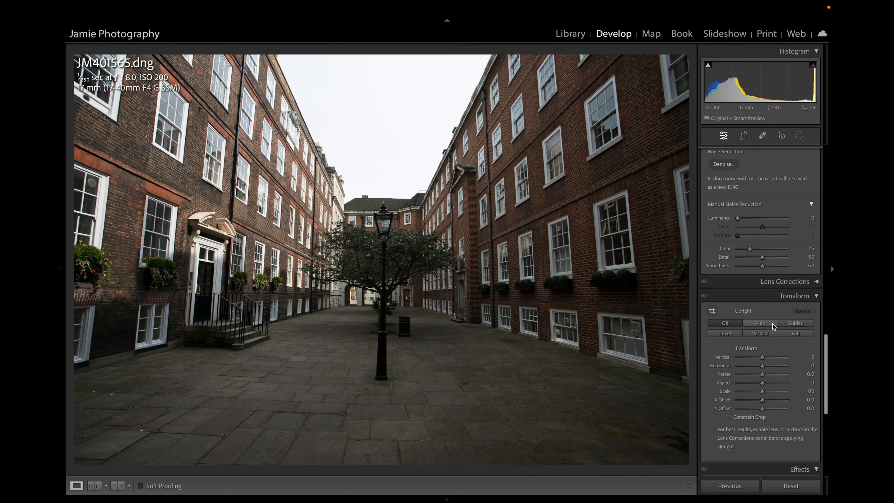
click(765, 325)
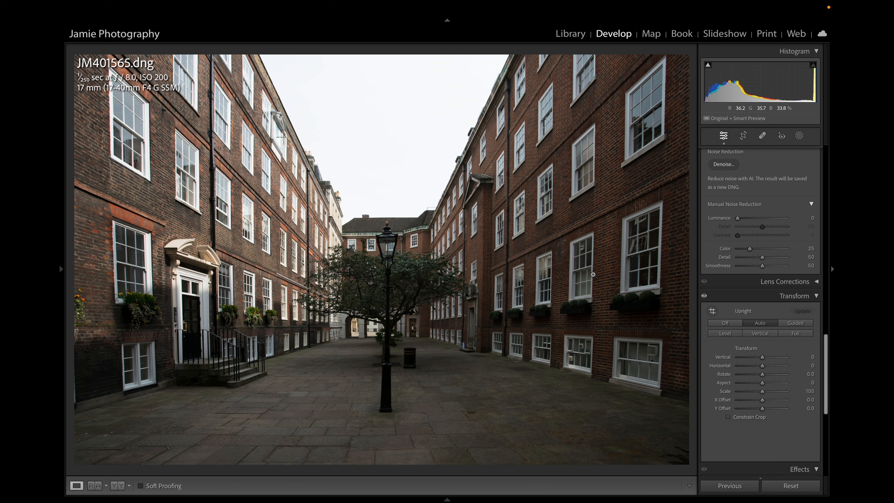
Straighten the perspective with Guided Upright, using vertical guides along both buildings' drainpipes and a horizontal guide along the courtyard's far edge.
click(789, 324)
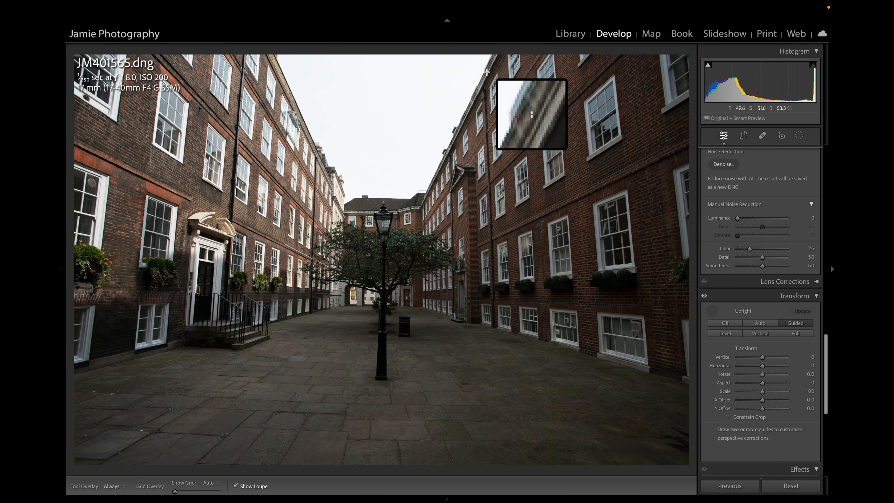
mouse_move(484, 101)
mouse_down()
mouse_move(495, 356)
mouse_move(493, 326)
mouse_up()
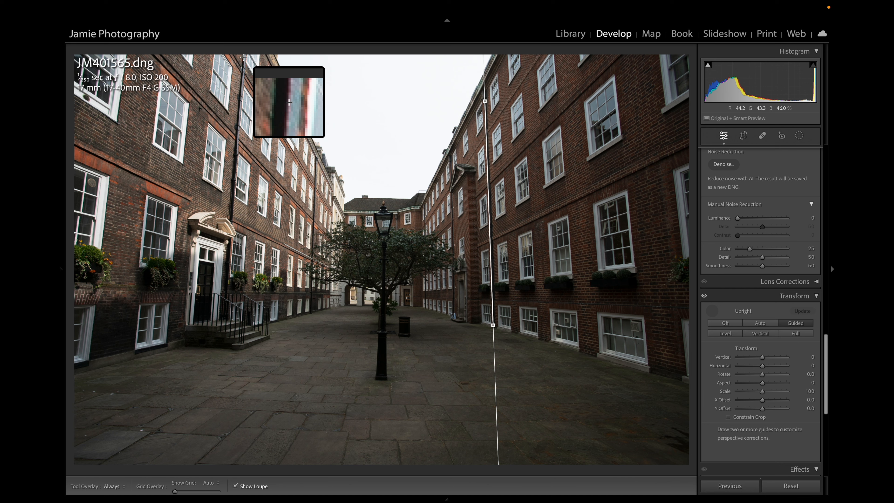
drag(243, 57, 231, 219)
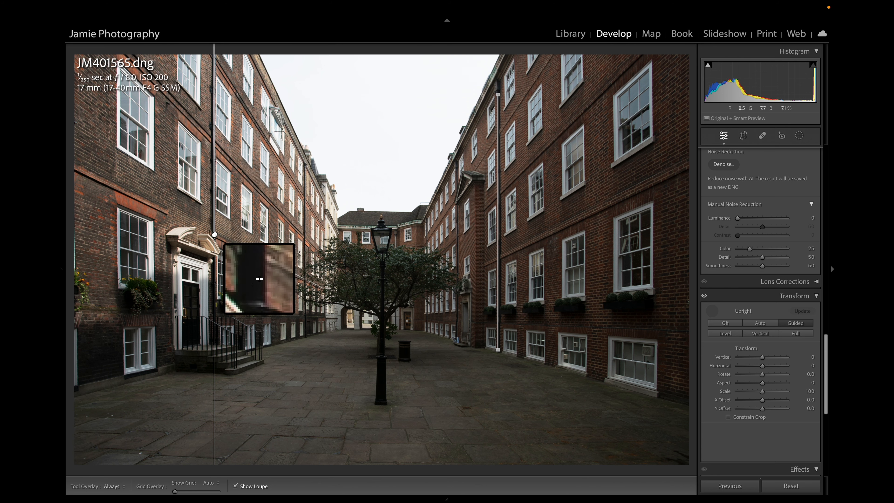
drag(214, 235, 213, 235)
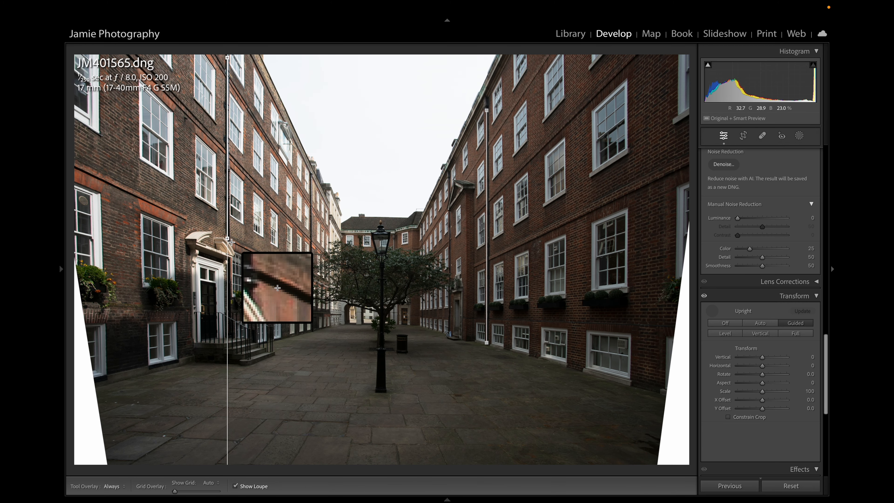
drag(227, 238, 230, 240)
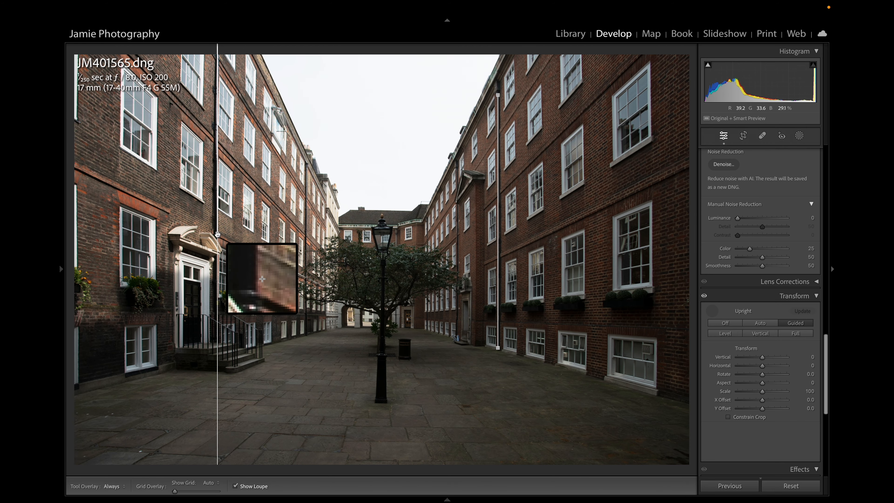
drag(218, 233, 219, 234)
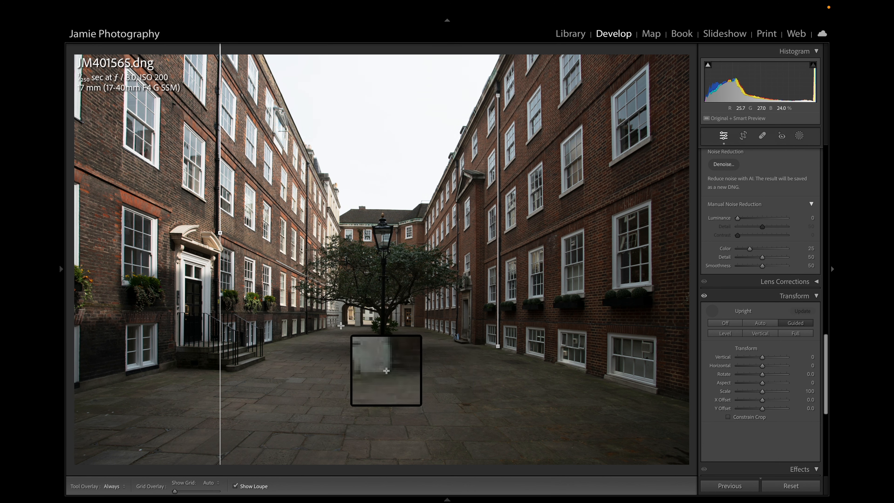
drag(341, 326, 411, 326)
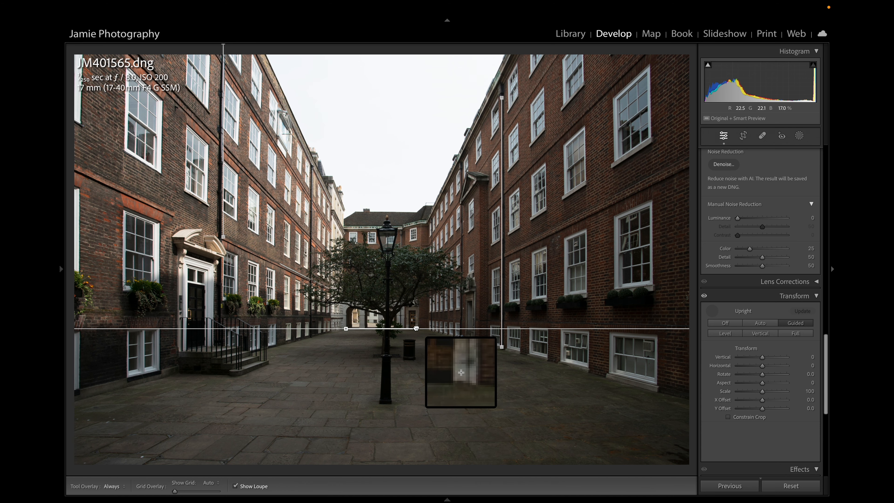
drag(417, 330, 420, 331)
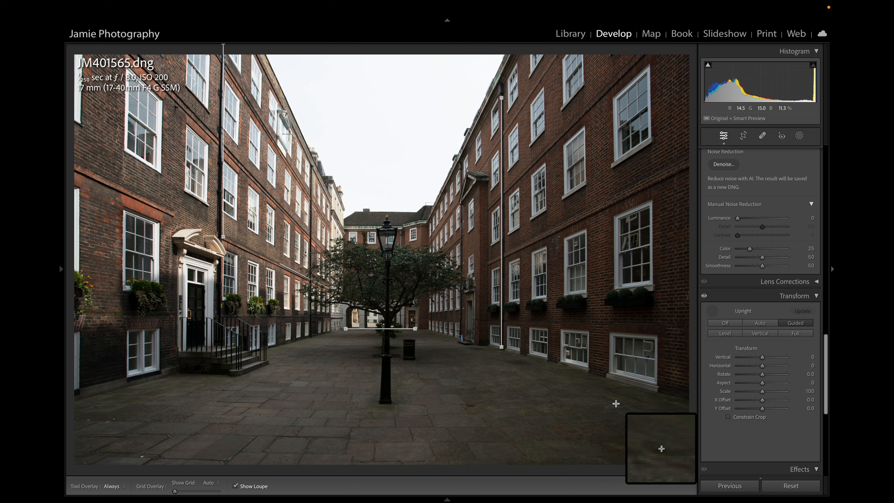
Crop the photo freely to remove some sky from its upper edge and trim both of its sides.
click(743, 137)
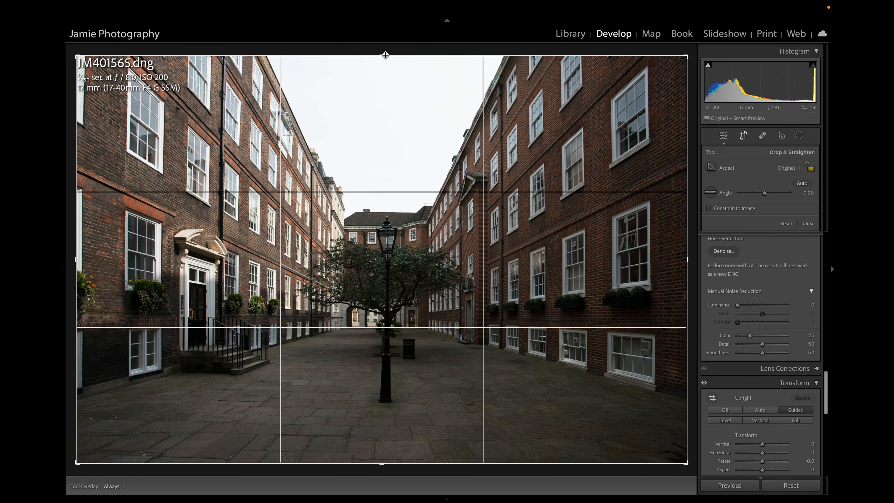
drag(385, 55, 385, 89)
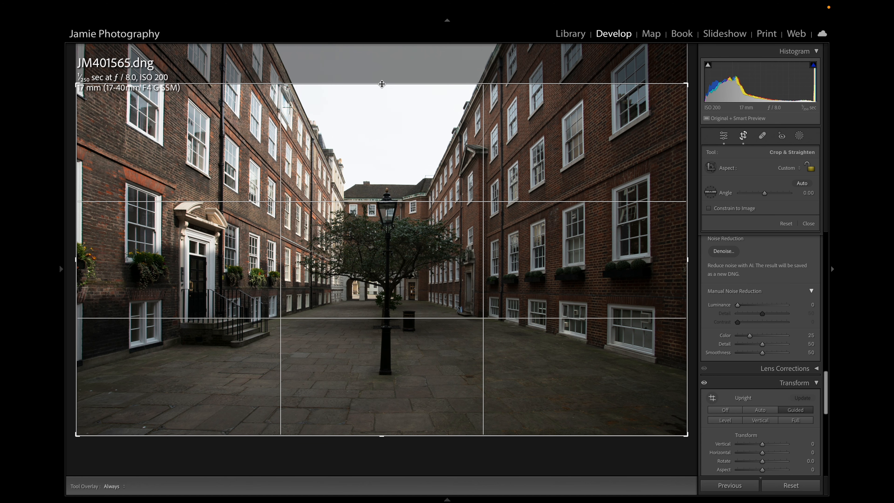
drag(382, 84, 382, 94)
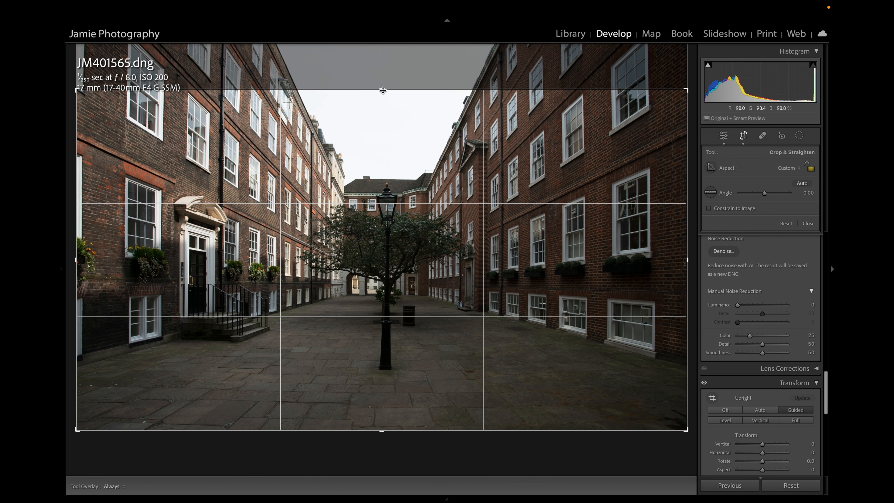
drag(383, 90, 383, 83)
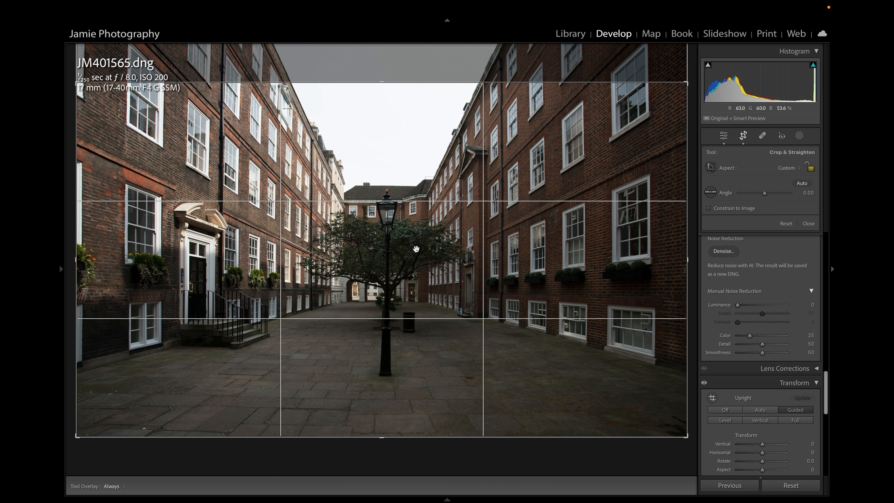
drag(77, 256, 97, 258)
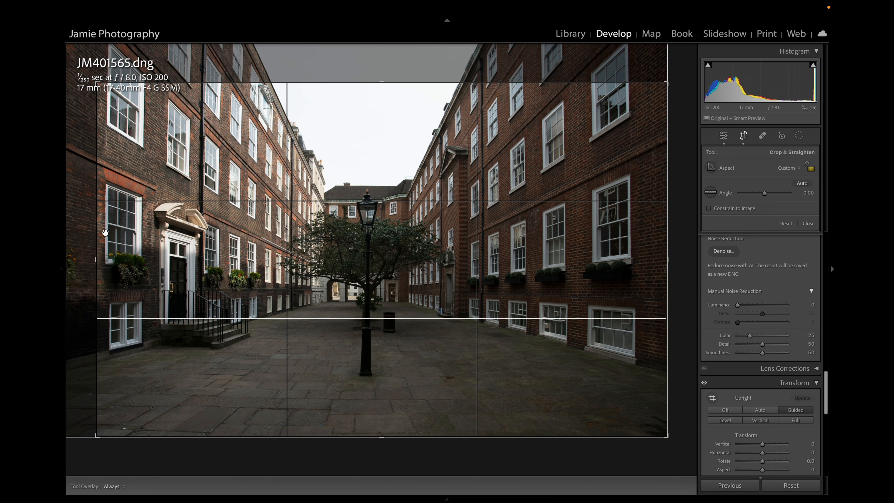
drag(671, 262, 655, 262)
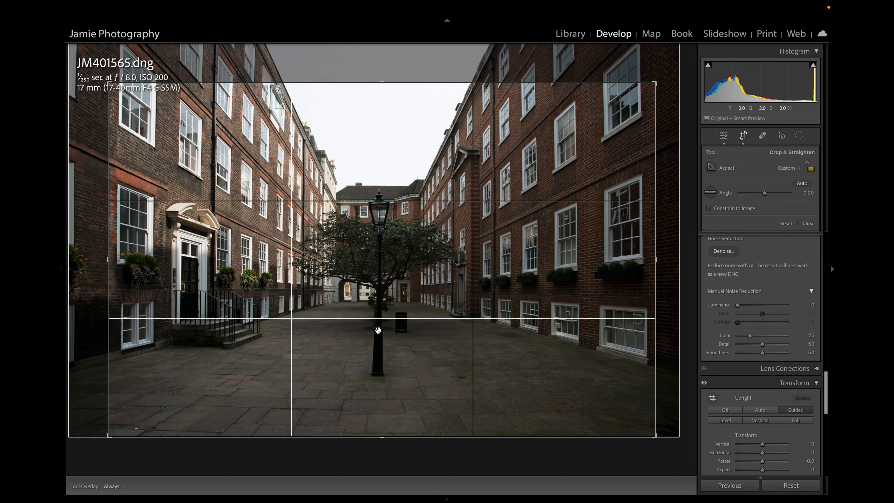
key(Return)
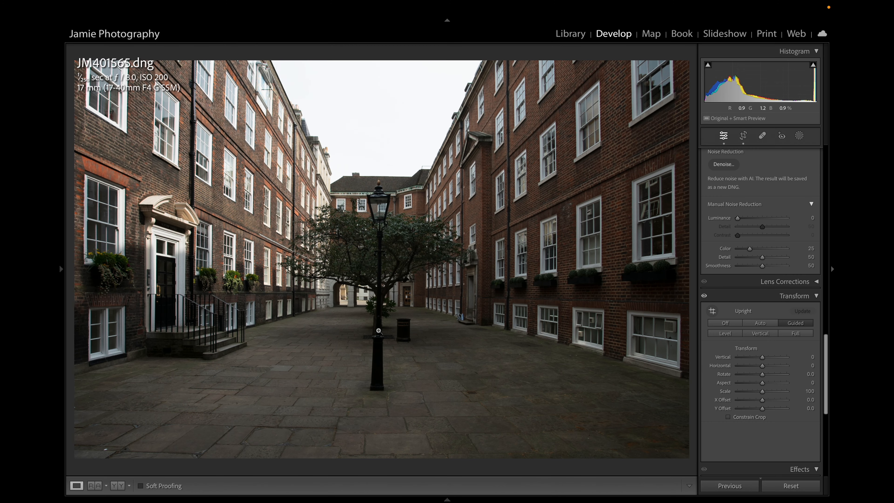
Adjust the photo's basic tone with Highlights at -100, Shadows at +100 and Contrast at +14.
scroll(732, 409, up, 15)
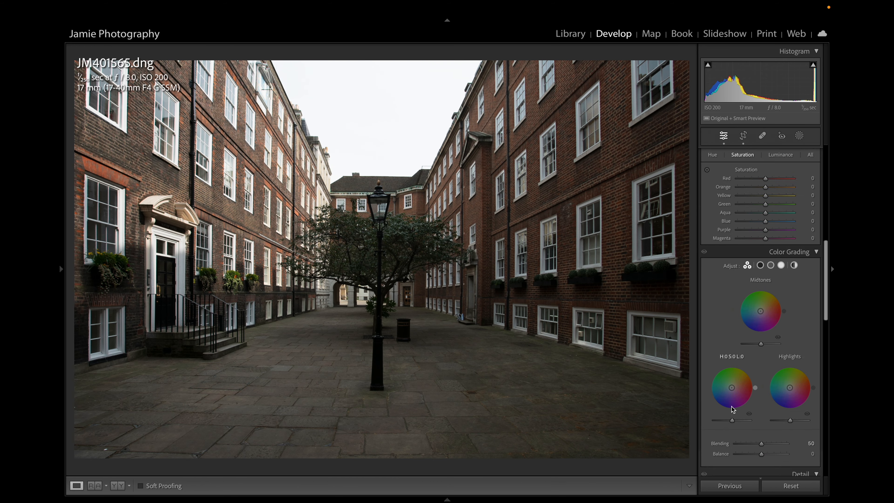
scroll(732, 407, down, 2)
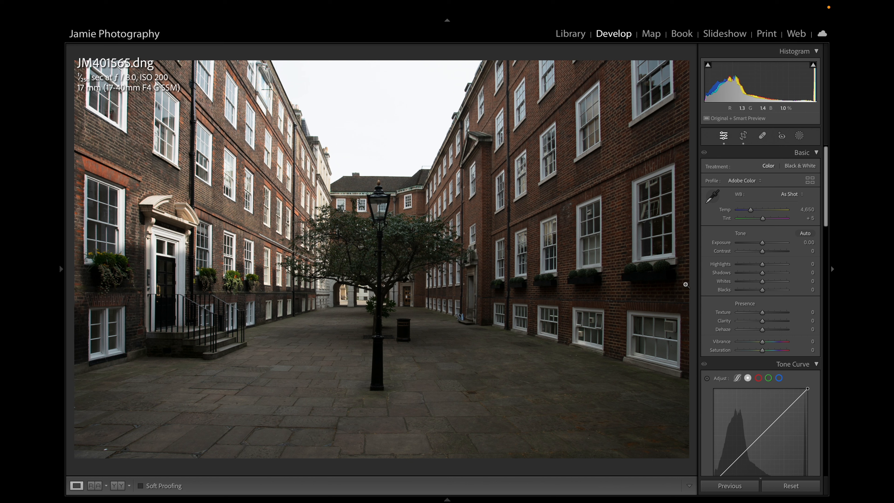
mouse_move(763, 264)
mouse_down()
mouse_move(739, 265)
mouse_move(792, 275)
mouse_move(767, 253)
mouse_up()
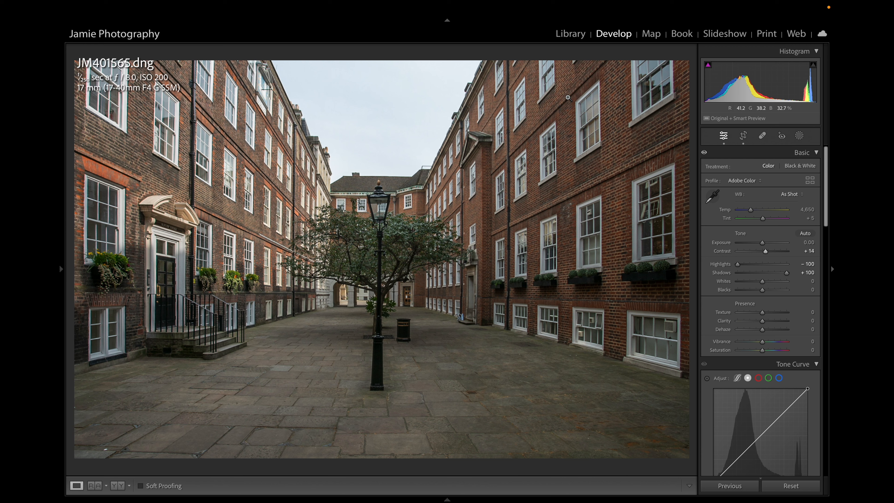
Switch to Creative Cloud and view the list of all apps and the Beta apps category.
mouse_move(593, 0)
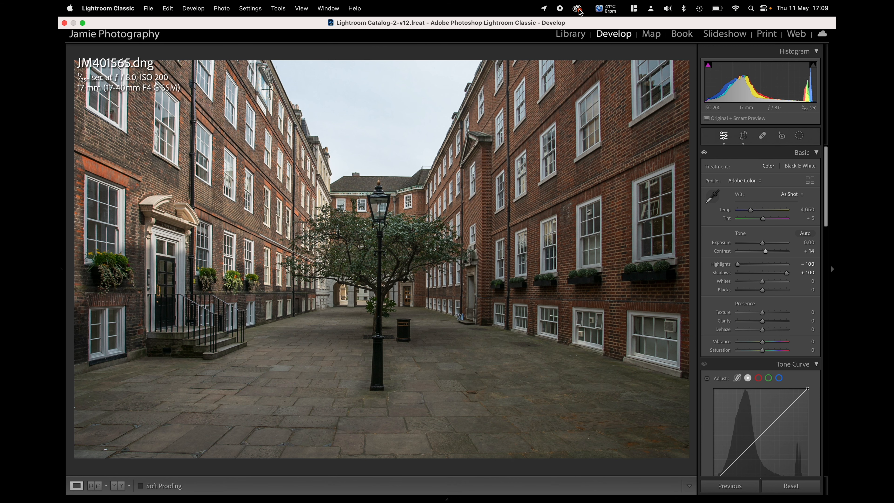
click(577, 8)
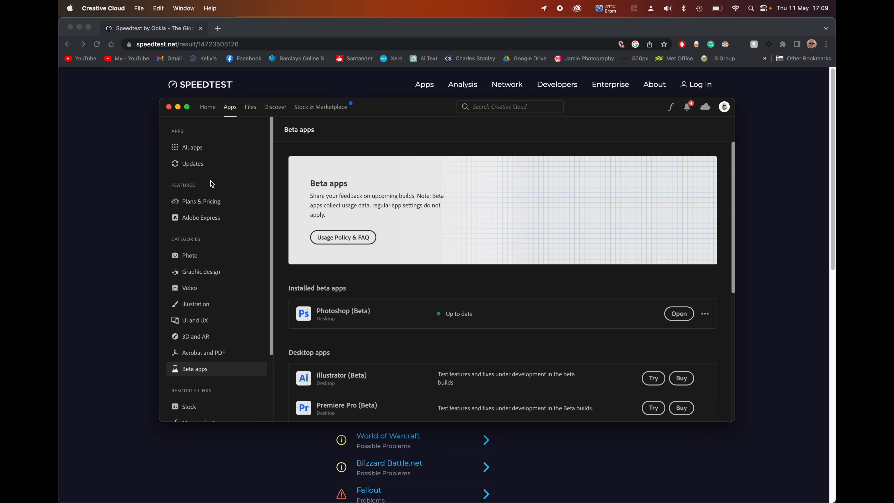
click(199, 152)
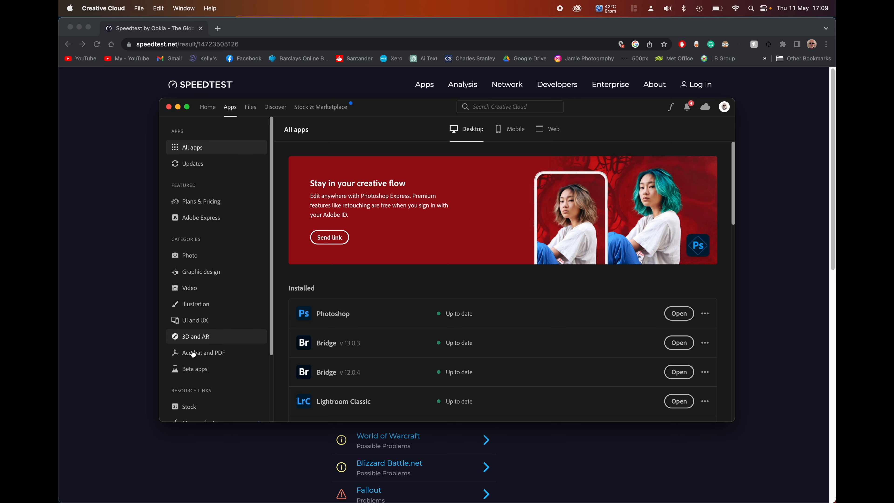
click(197, 370)
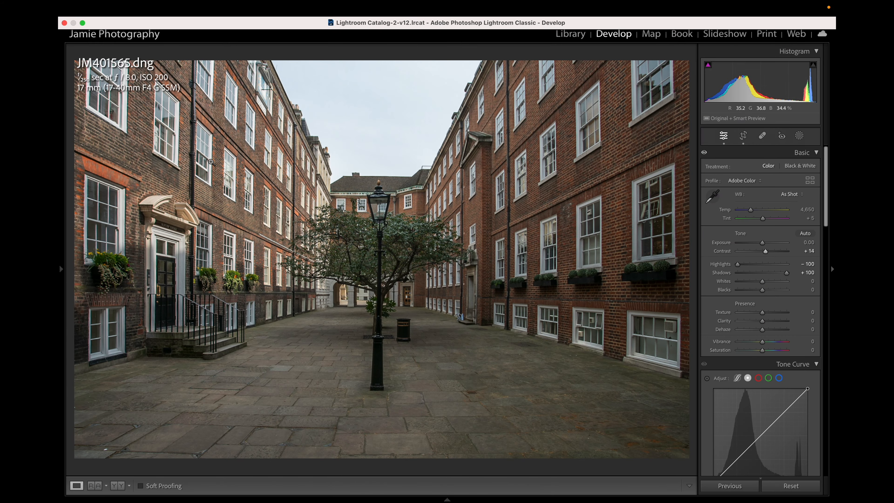
In Lightroom Classic's preferences, choose Adobe Photoshop (Beta) as the Photoshop version for external editing and close the preferences.
key(shift+f)
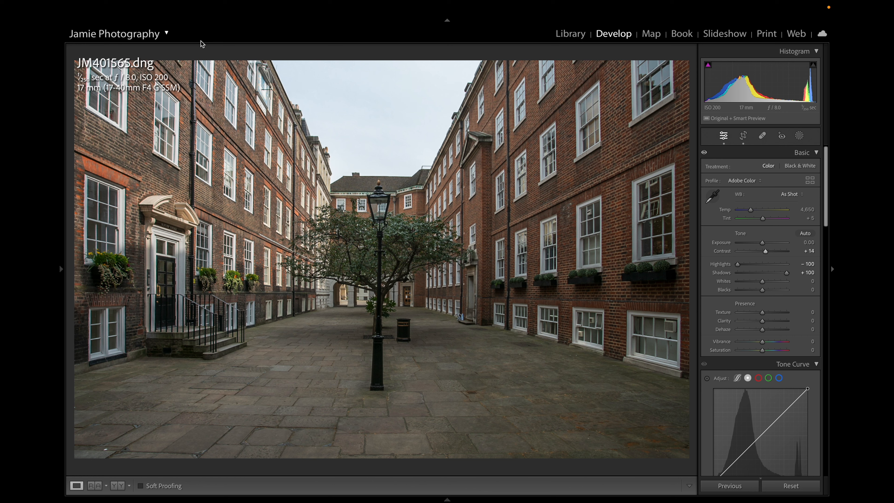
mouse_move(158, 1)
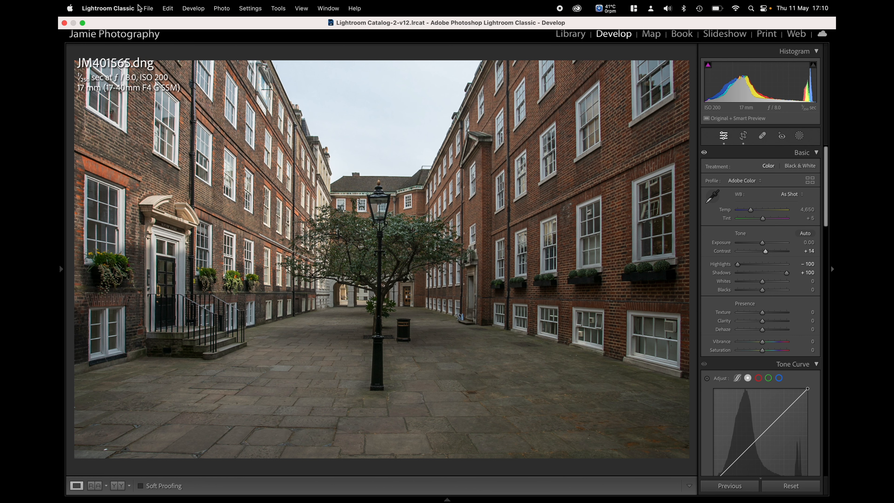
click(129, 8)
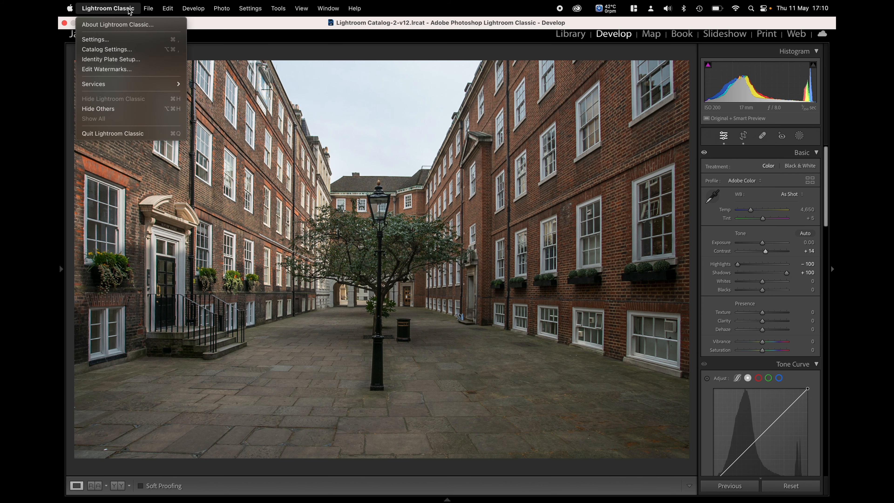
click(114, 39)
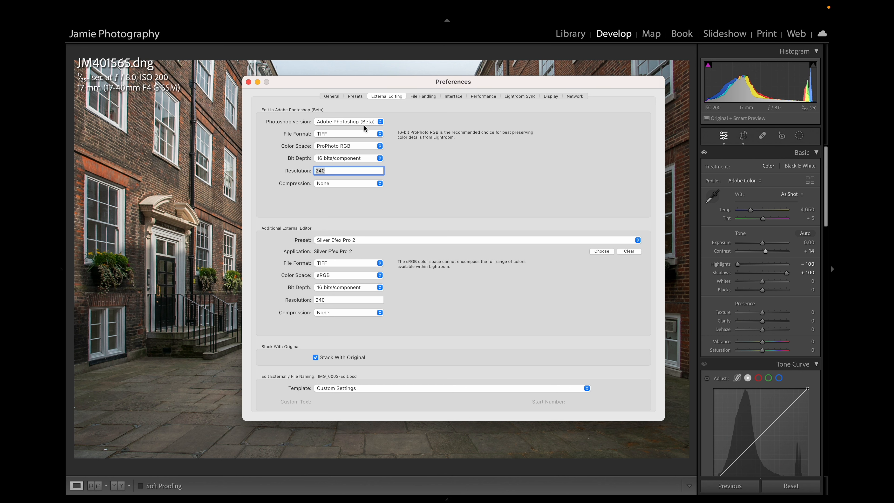
click(381, 123)
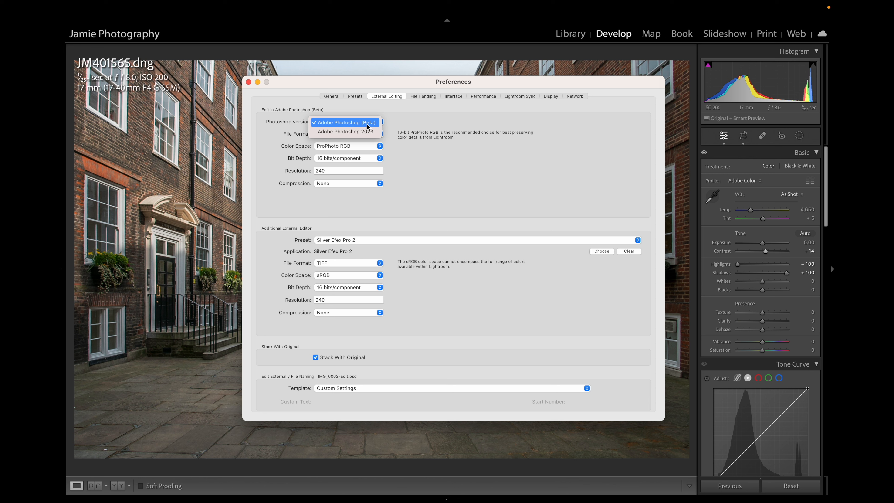
click(366, 126)
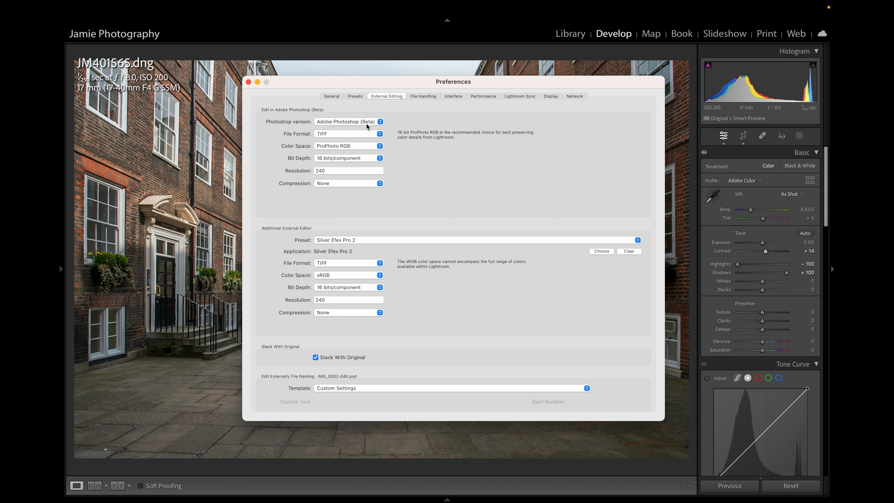
click(248, 82)
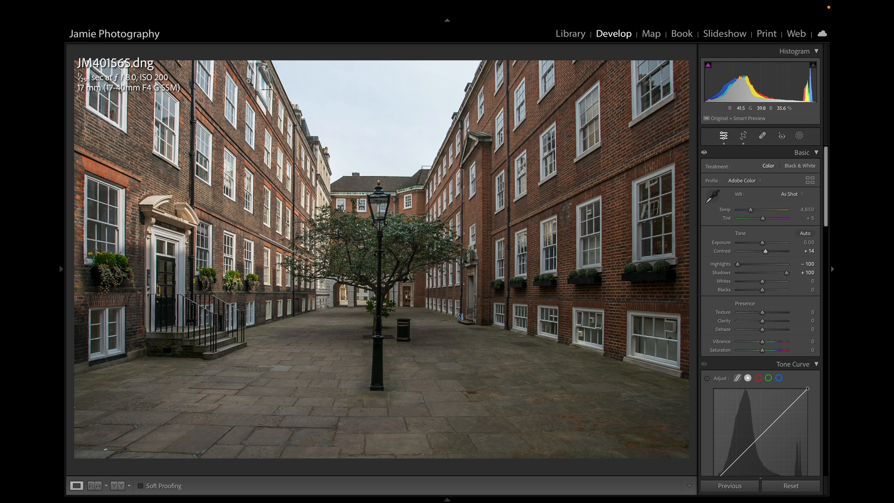
Send the toned courtyard photo from Lightroom Classic to Adobe Photoshop (Beta) for editing.
right_click(336, 253)
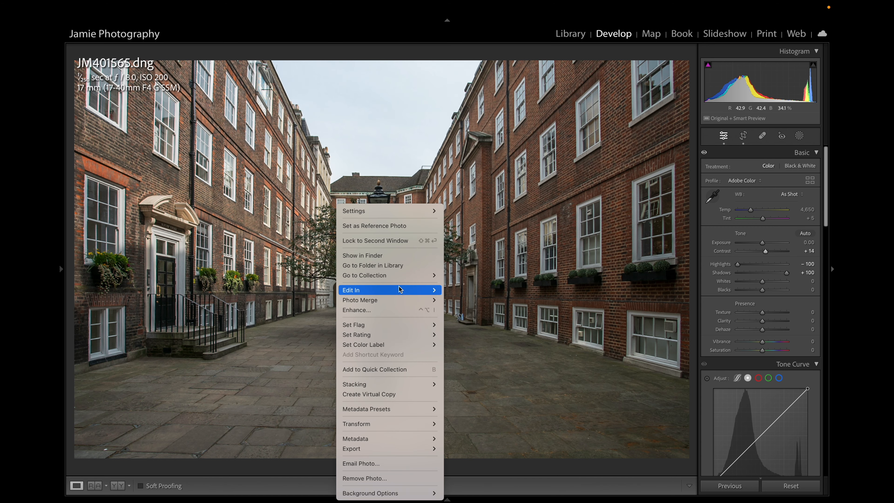
mouse_move(400, 291)
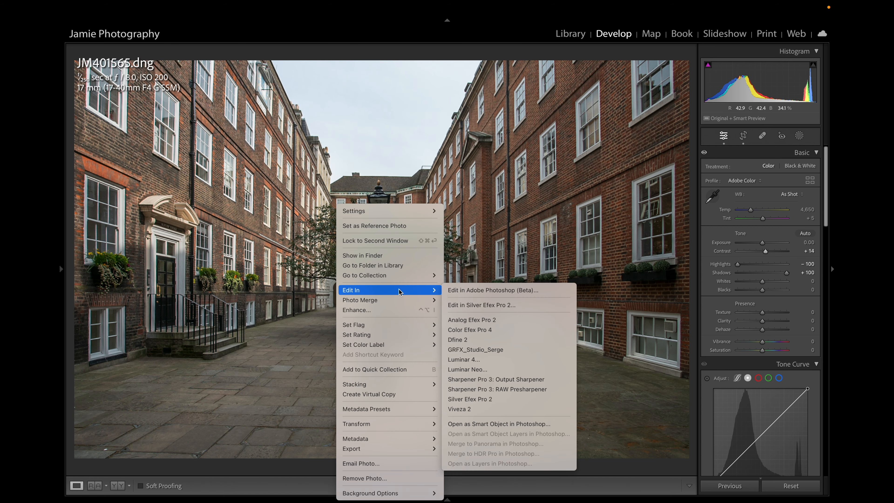
click(465, 291)
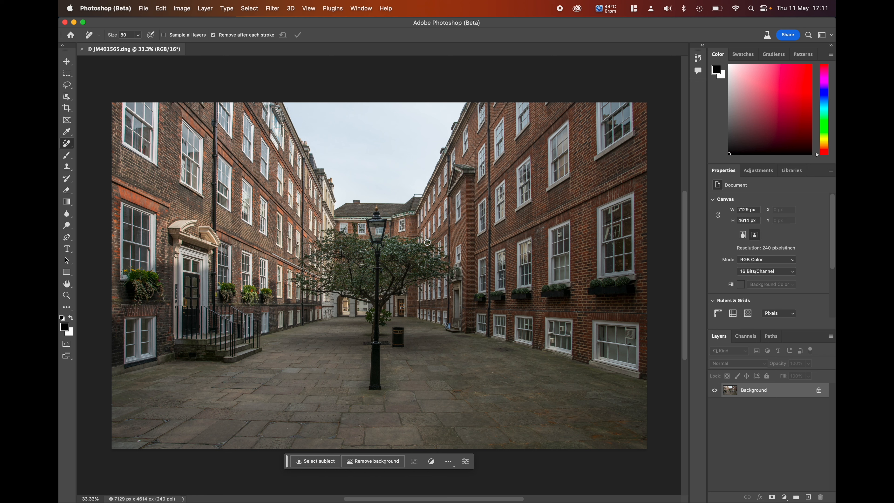
With the Remove tool, paint out the litter bin beside the lamp post.
right_click(70, 145)
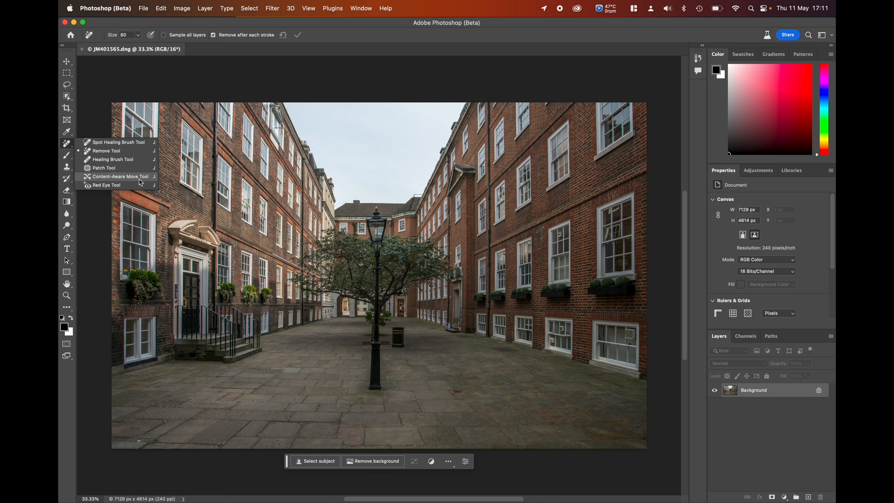
click(106, 155)
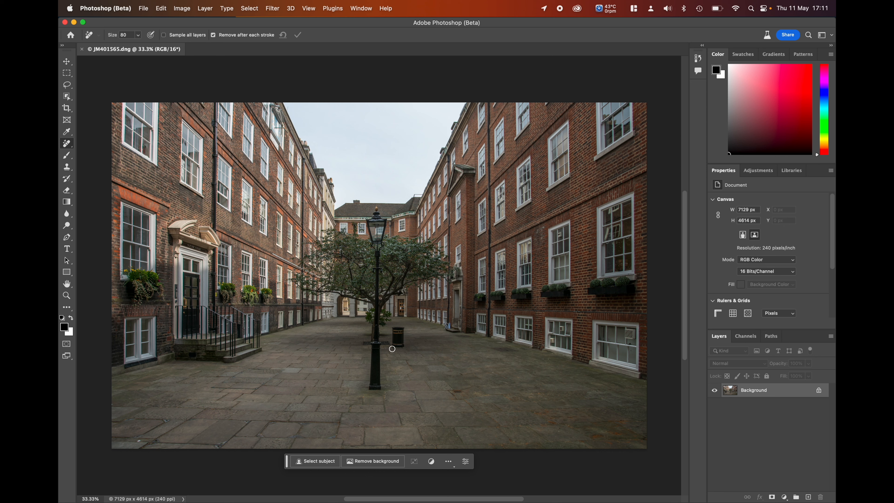
scroll(403, 343, up, 10)
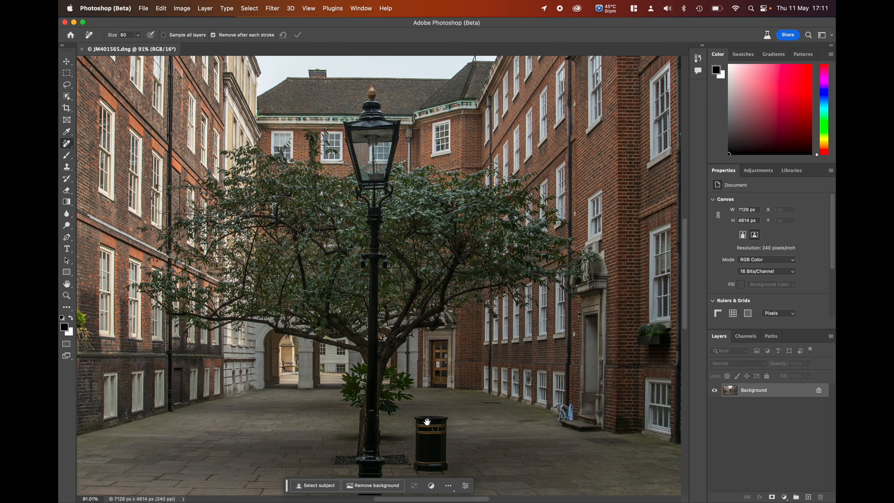
drag(427, 422, 430, 282)
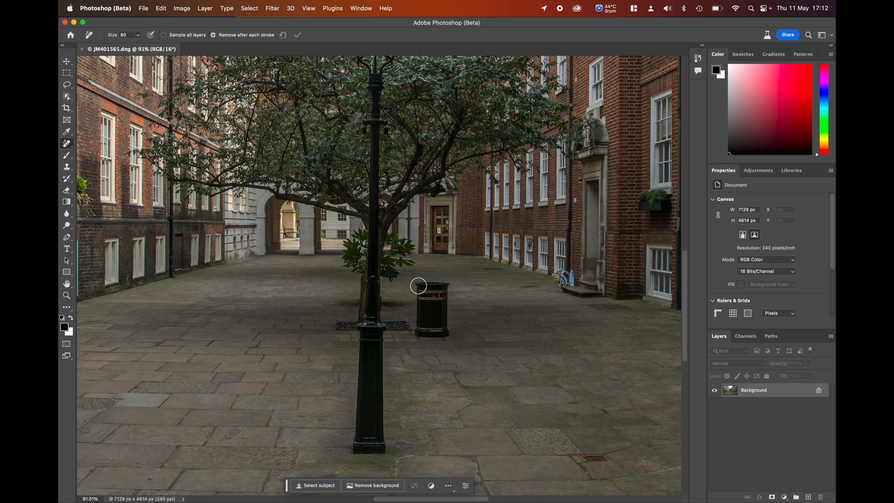
mouse_move(418, 286)
mouse_down()
mouse_move(445, 284)
mouse_move(449, 296)
mouse_move(450, 330)
mouse_move(423, 331)
mouse_up()
mouse_move(423, 320)
mouse_down()
mouse_move(422, 296)
mouse_move(434, 294)
mouse_move(439, 321)
mouse_up()
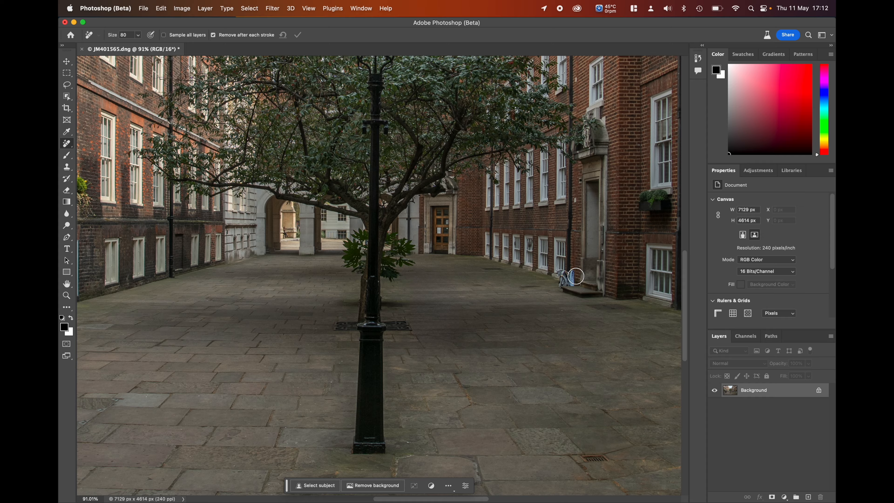
Reduce the Remove tool's size to 15 and paint out the pile of clothes beside the doorstep.
scroll(576, 277, up, 5)
drag(575, 274, 256, 280)
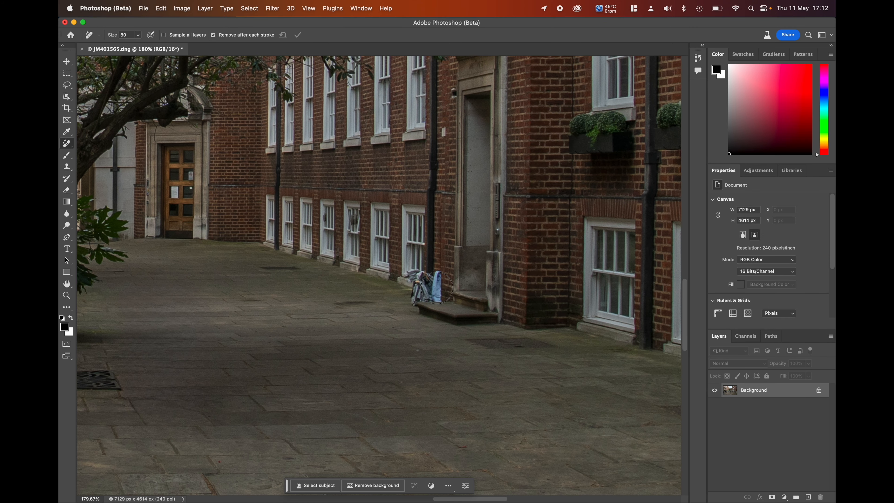
scroll(437, 288, up, 5)
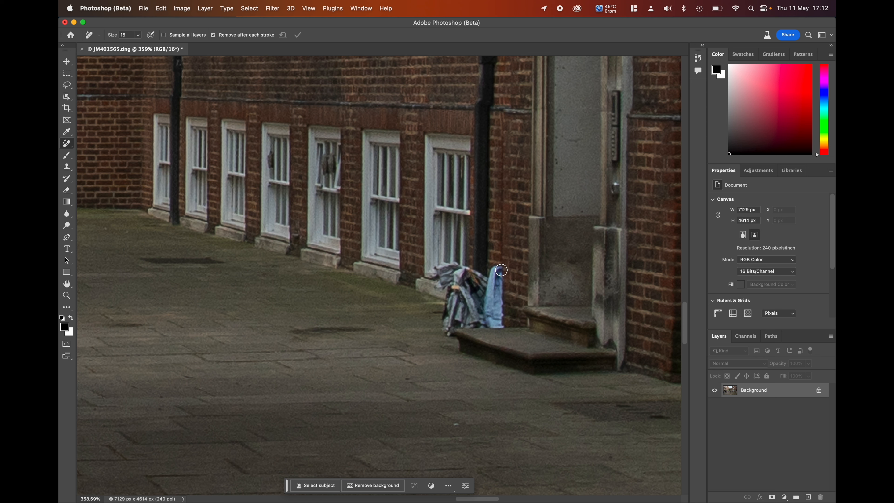
mouse_move(499, 270)
mouse_down()
mouse_move(490, 282)
mouse_move(460, 265)
mouse_up()
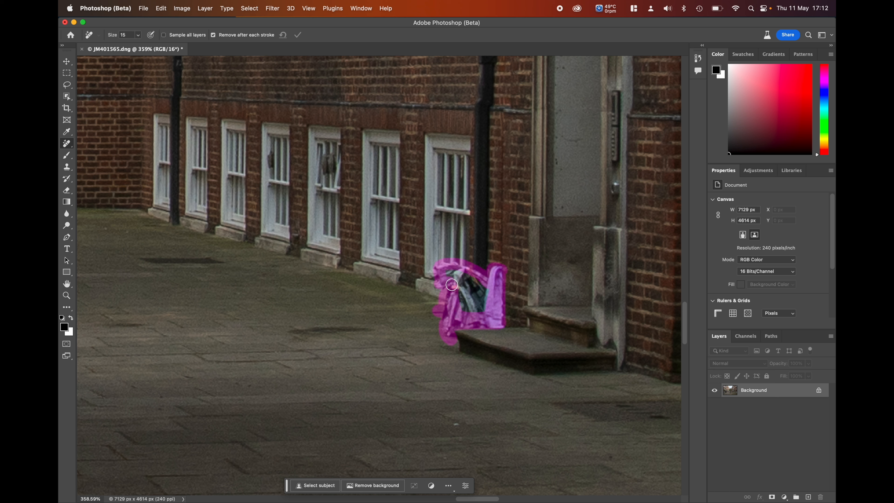
mouse_move(456, 274)
mouse_down()
mouse_move(483, 289)
mouse_move(477, 296)
mouse_up()
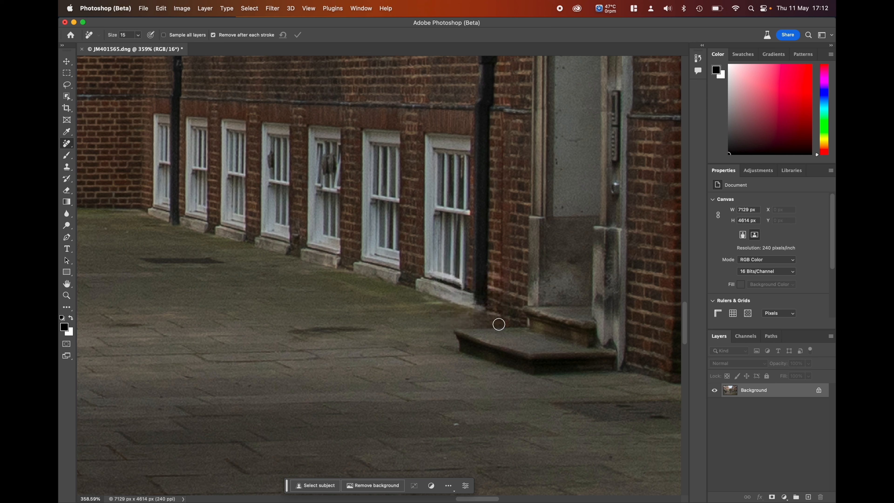
At brush size 20, remove the entry panel and lock from the door frame and the small white box from the brick wall.
drag(606, 233, 459, 376)
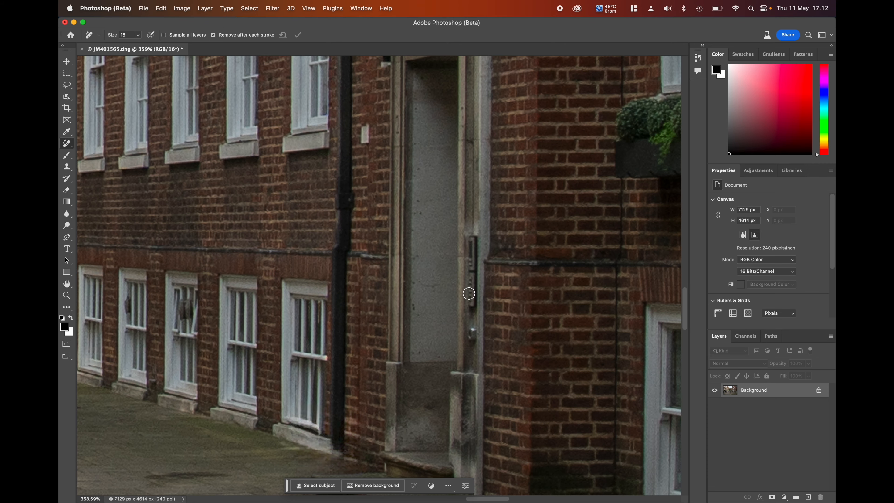
key(bracketright)
drag(472, 238, 472, 340)
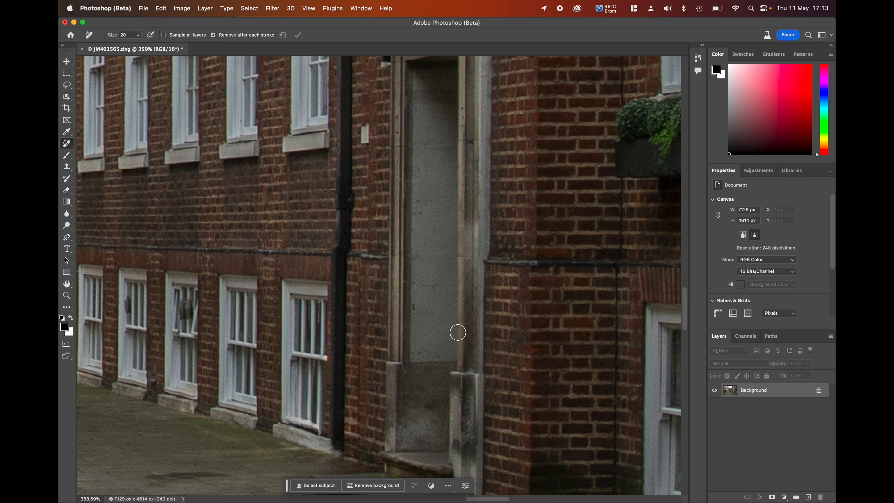
drag(365, 124, 364, 140)
Remove the dark patches from the paving in front of the row of small basement windows.
drag(324, 337, 624, 193)
drag(448, 331, 531, 333)
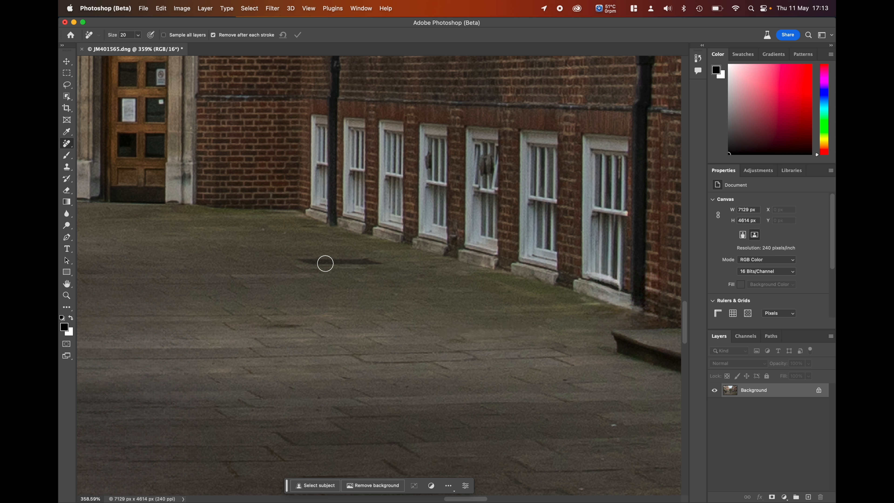
drag(303, 259, 385, 262)
mouse_move(278, 321)
mouse_down()
mouse_move(305, 326)
mouse_move(160, 326)
mouse_up()
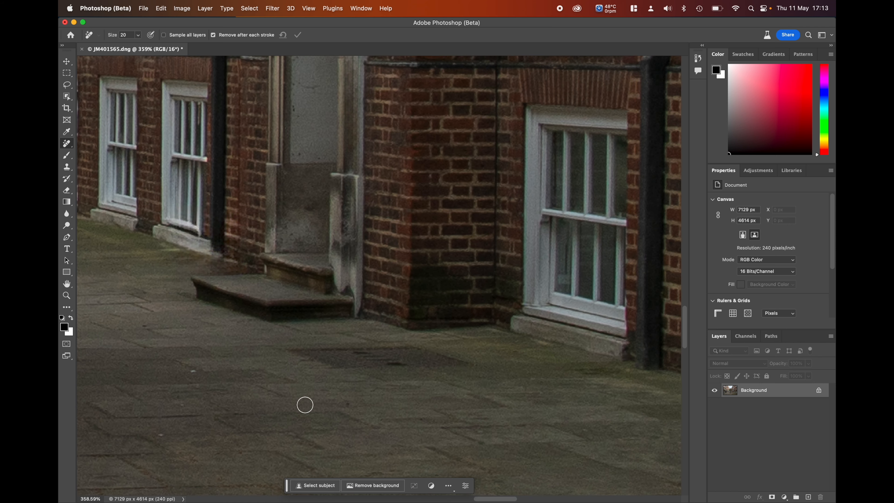
Set the brush size to 30 and remove the two metal covers from the paving and the pipe stub from the wall.
key(bracketright)
mouse_move(292, 353)
mouse_down()
mouse_move(391, 350)
mouse_move(476, 375)
mouse_move(432, 363)
mouse_move(372, 373)
mouse_move(328, 362)
mouse_move(446, 368)
mouse_move(392, 373)
mouse_up()
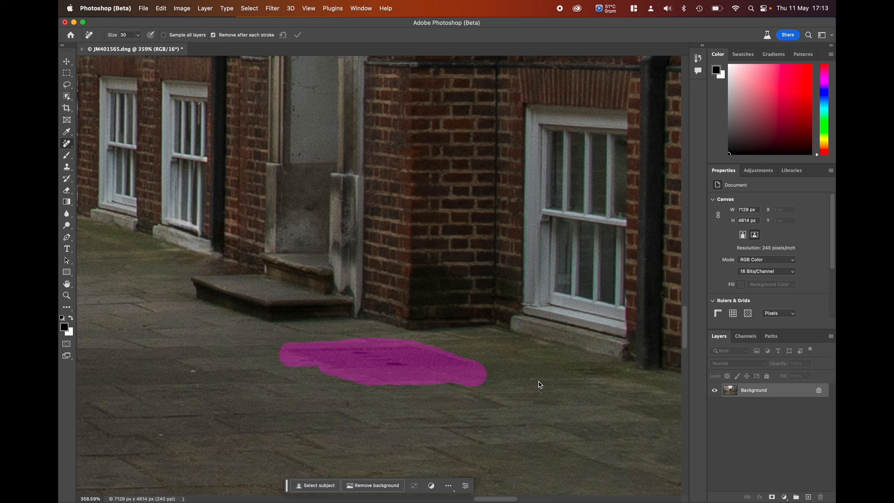
drag(553, 370, 226, 280)
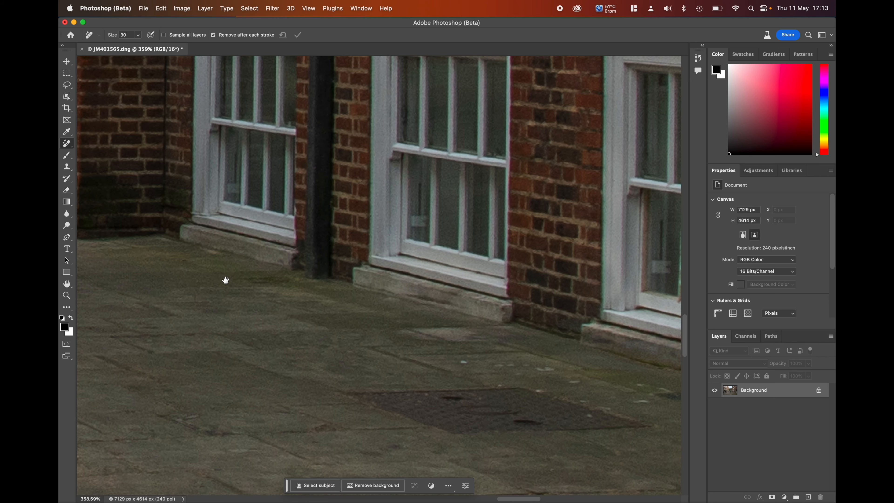
mouse_move(387, 325)
mouse_down()
mouse_move(350, 293)
mouse_move(128, 163)
mouse_up()
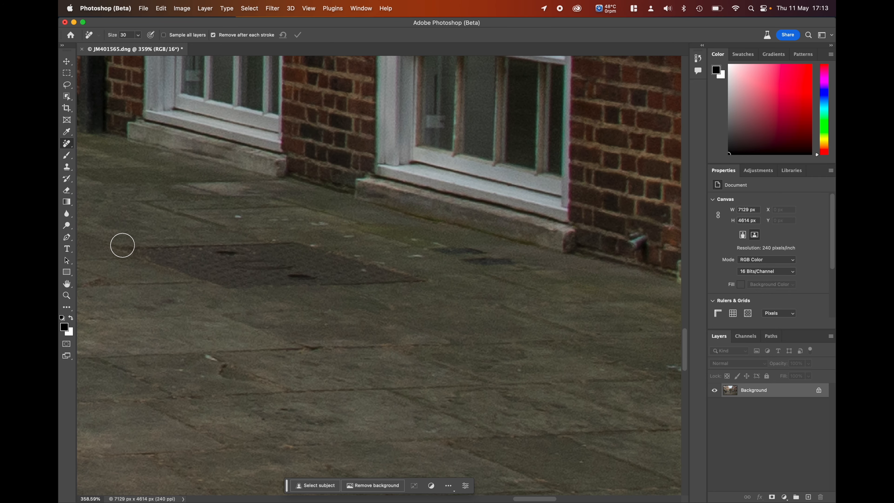
mouse_move(120, 245)
mouse_down()
mouse_move(283, 247)
mouse_move(410, 282)
mouse_move(307, 239)
mouse_move(145, 254)
mouse_move(204, 280)
mouse_move(368, 285)
mouse_move(262, 254)
mouse_move(207, 254)
mouse_move(241, 269)
mouse_move(298, 267)
mouse_move(233, 266)
mouse_up()
drag(508, 213, 151, 248)
mouse_move(280, 274)
mouse_down()
mouse_move(275, 265)
mouse_move(274, 273)
mouse_up()
Remove both white ventilation units from the panes of the basement window with the tilted openings.
mouse_move(477, 234)
mouse_down()
mouse_move(309, 375)
mouse_move(313, 362)
mouse_up()
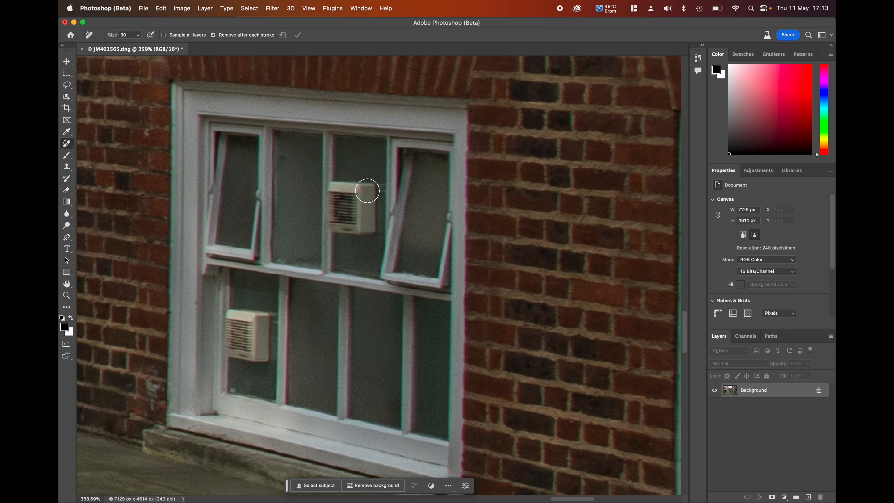
mouse_move(371, 189)
mouse_down()
mouse_move(338, 187)
mouse_move(335, 227)
mouse_move(370, 228)
mouse_move(369, 199)
mouse_move(350, 212)
mouse_move(359, 213)
mouse_up()
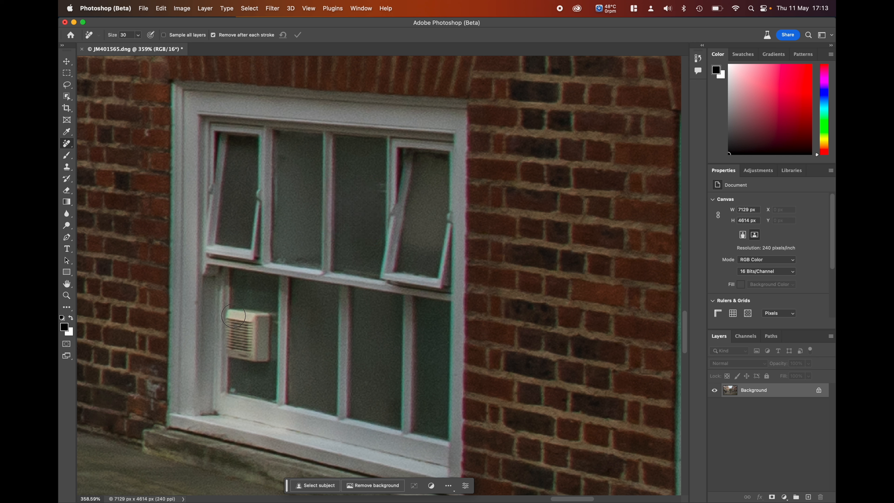
drag(233, 313, 265, 315)
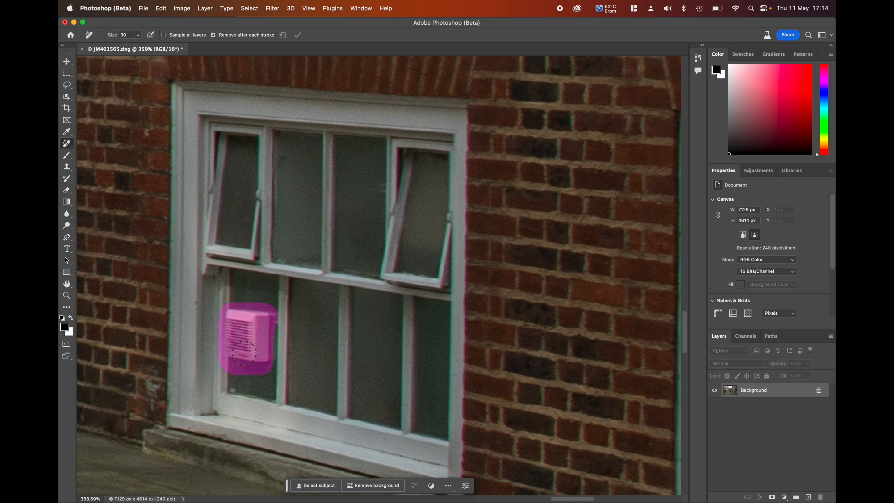
drag(244, 352, 246, 352)
Remove the large ventilation unit from the last basement window at the photo's edge.
drag(429, 334, 155, 286)
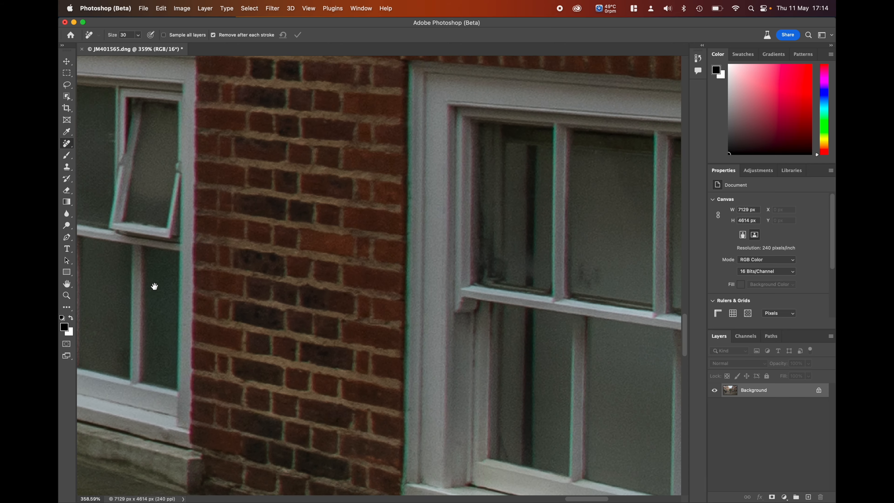
drag(416, 319, 151, 263)
drag(479, 273, 247, 343)
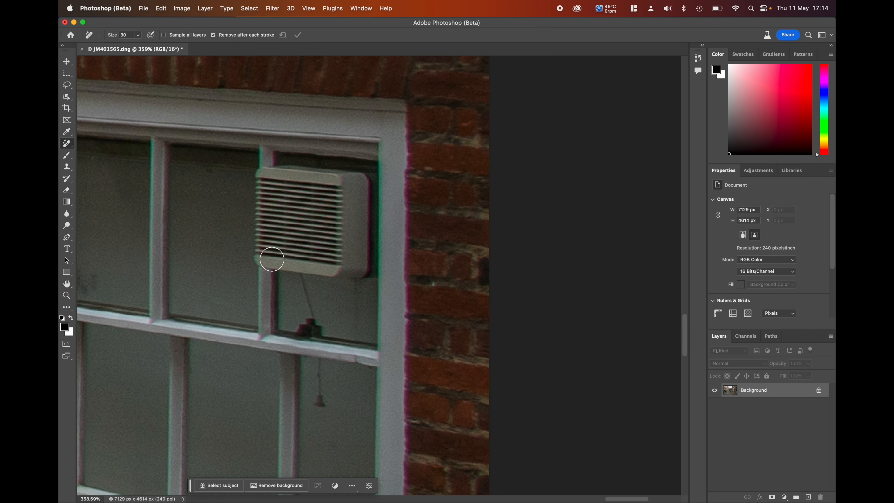
mouse_move(259, 172)
mouse_down()
mouse_move(366, 182)
mouse_move(357, 277)
mouse_move(263, 265)
mouse_move(259, 190)
mouse_move(350, 200)
mouse_move(347, 259)
mouse_move(285, 257)
mouse_move(270, 246)
mouse_move(275, 205)
mouse_move(331, 209)
mouse_move(330, 242)
mouse_move(286, 238)
mouse_move(288, 220)
mouse_move(326, 218)
mouse_up()
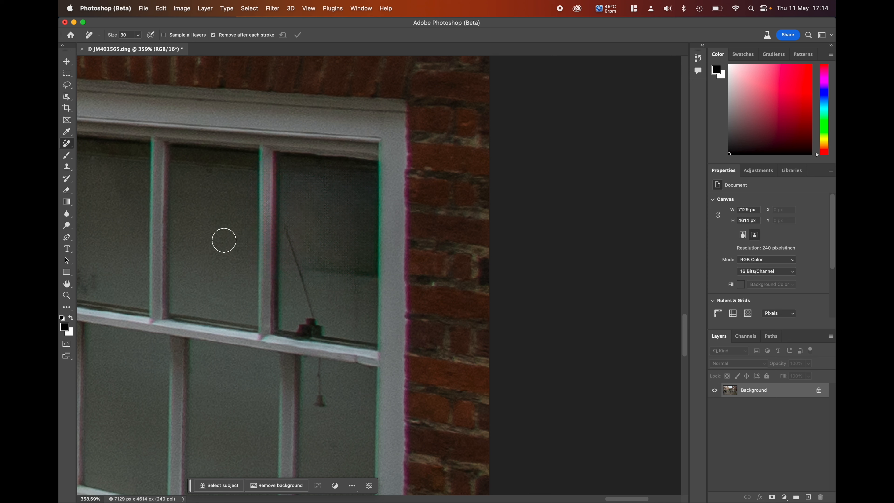
Remove the pale litter spots and the small dark patches from the paving below the nearer basement windows.
key(space)
drag(289, 288, 523, 131)
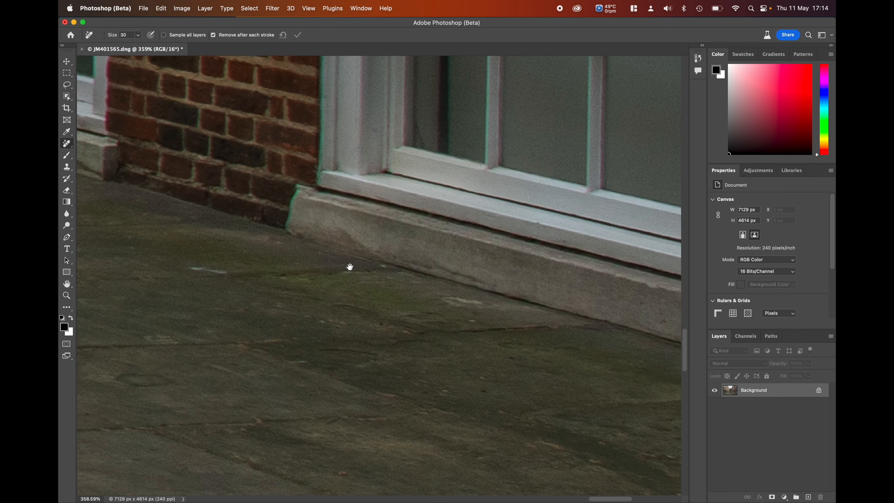
key(space)
drag(230, 275, 449, 160)
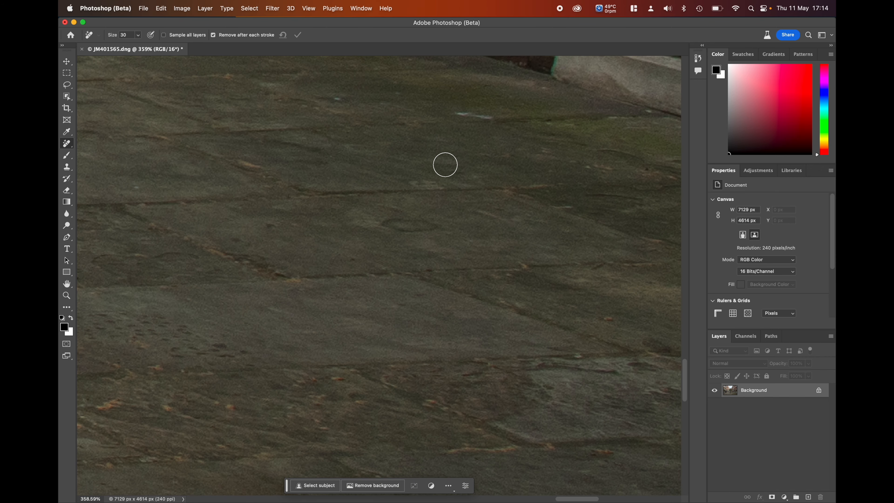
scroll(433, 165, down, 5)
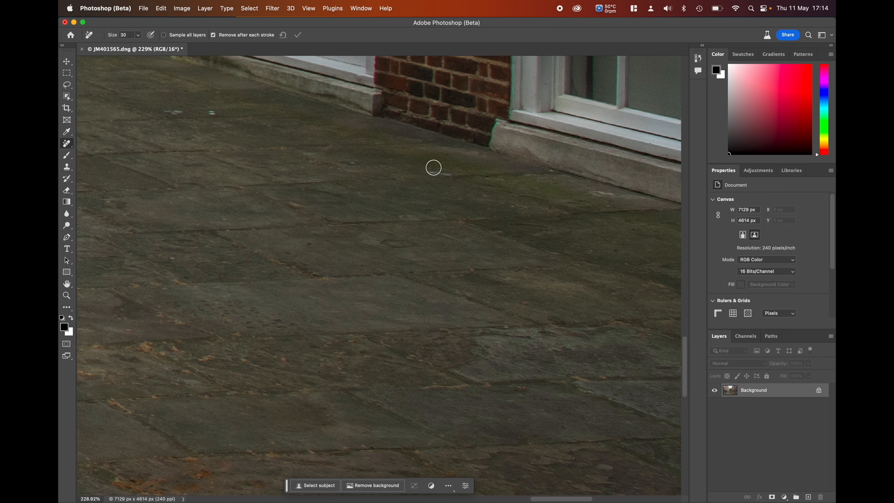
scroll(434, 168, down, 2)
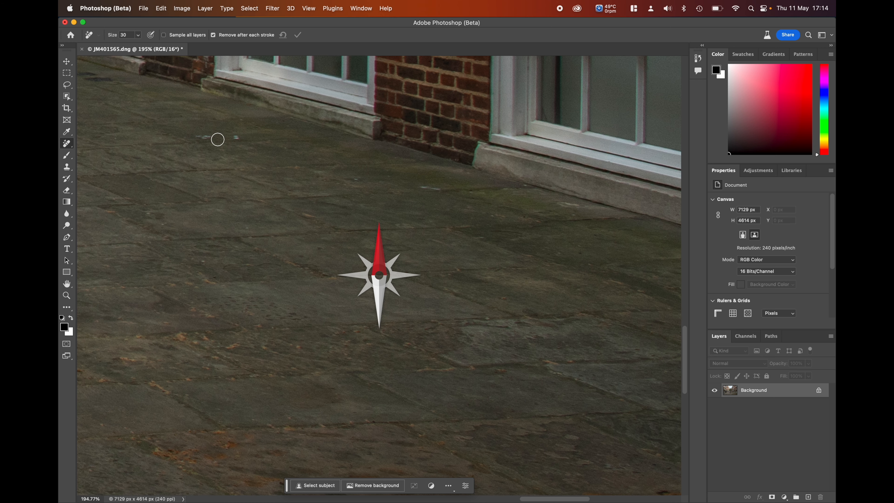
click(198, 138)
click(231, 137)
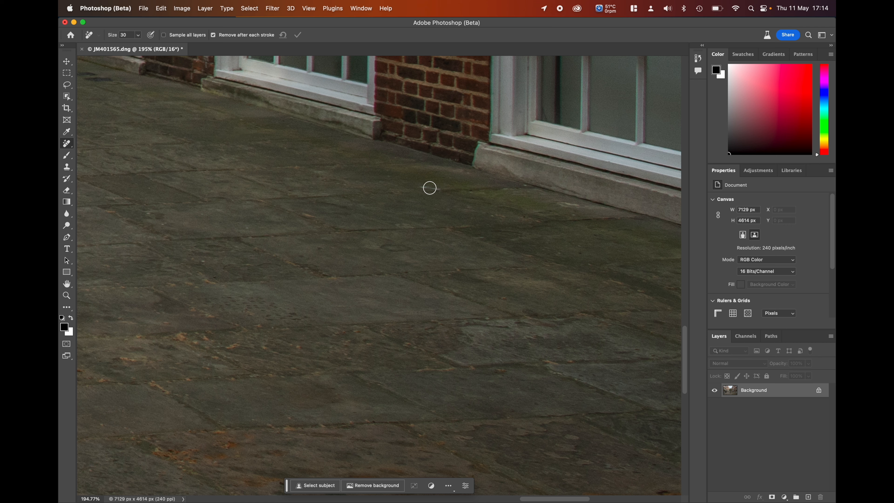
drag(430, 187, 436, 189)
key(space)
mouse_move(205, 106)
mouse_down()
mouse_move(383, 287)
mouse_move(415, 334)
mouse_up()
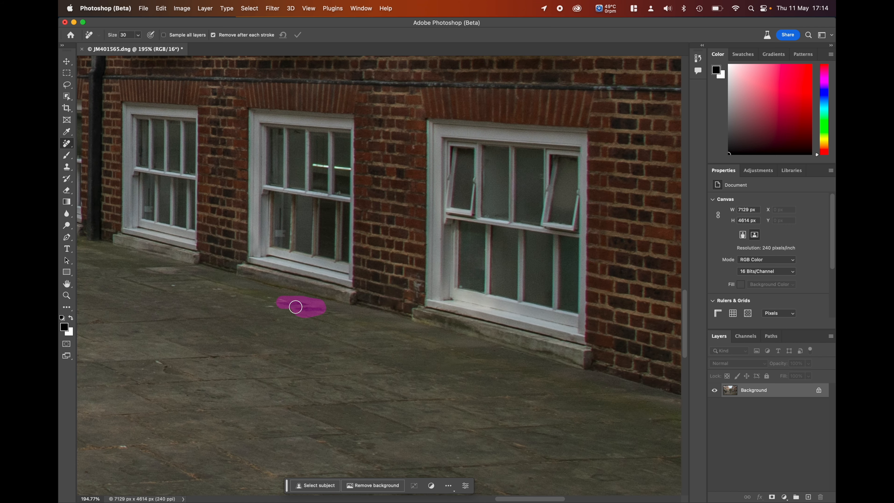
Remove the rusty drain grate from the paving slabs in the courtyard's foreground.
key(space)
drag(183, 356, 592, 288)
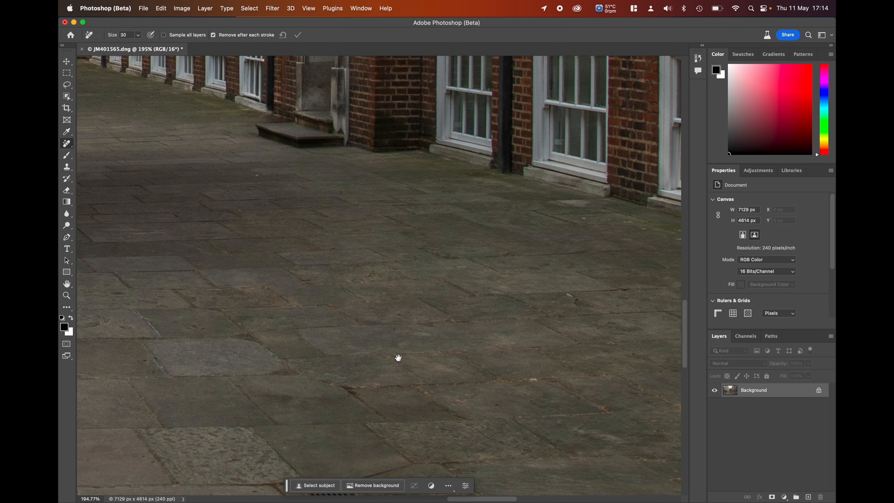
drag(399, 357, 503, 70)
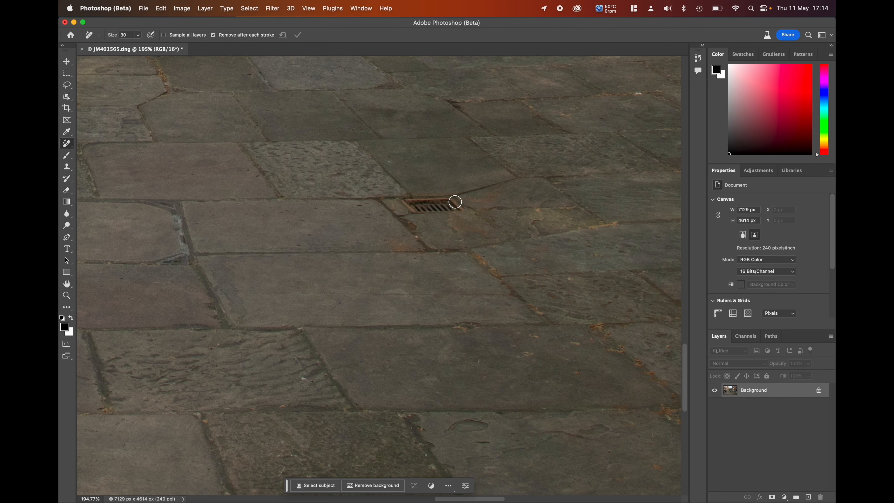
mouse_move(456, 202)
mouse_down()
mouse_move(403, 199)
mouse_move(416, 214)
mouse_move(469, 208)
mouse_up()
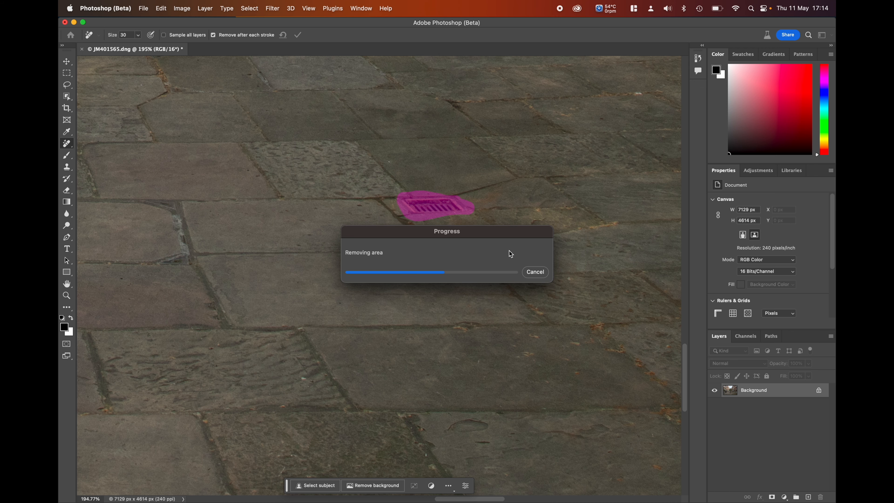
drag(292, 201, 616, 44)
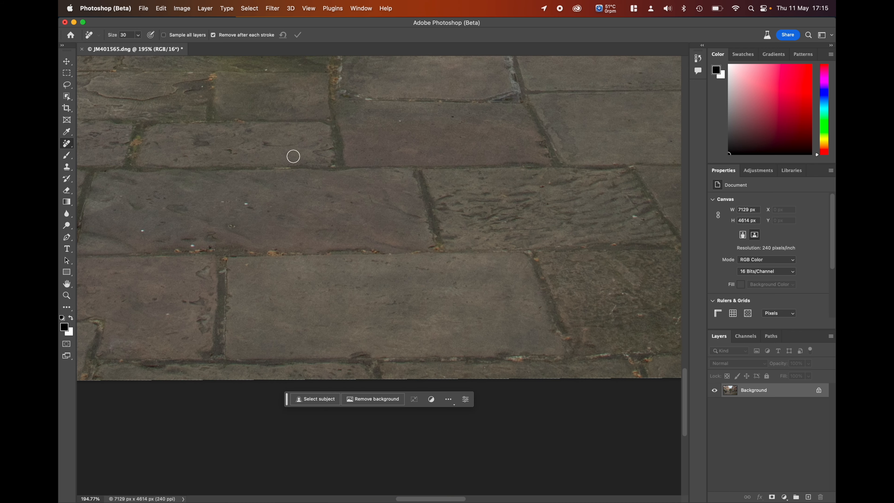
Remove the metal corner plates around the foreground paving slab beside the one with rows of small pits.
drag(293, 156, 618, 158)
drag(415, 173, 579, 176)
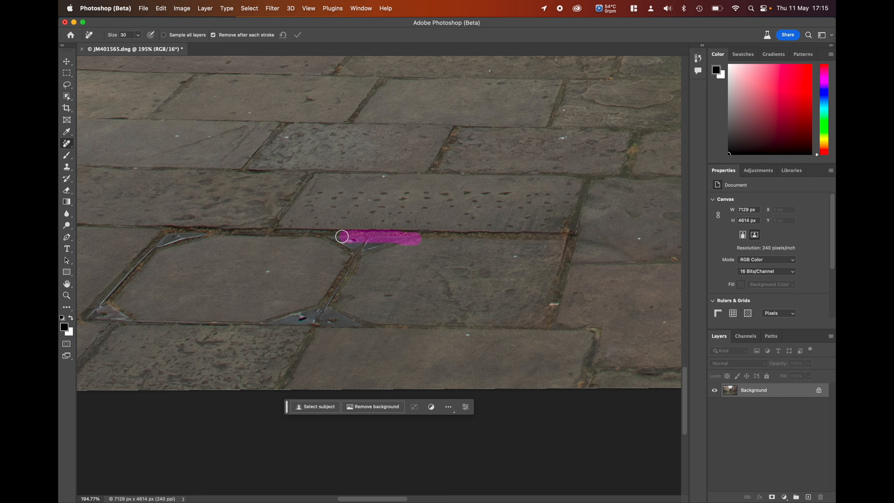
mouse_move(327, 237)
mouse_down()
mouse_move(349, 248)
mouse_move(384, 243)
mouse_up()
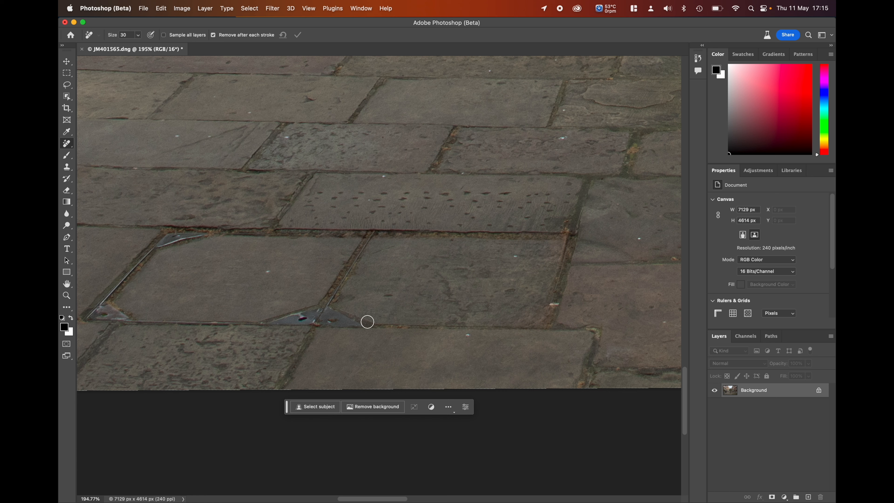
mouse_move(367, 322)
mouse_down()
mouse_move(262, 323)
mouse_move(296, 312)
mouse_up()
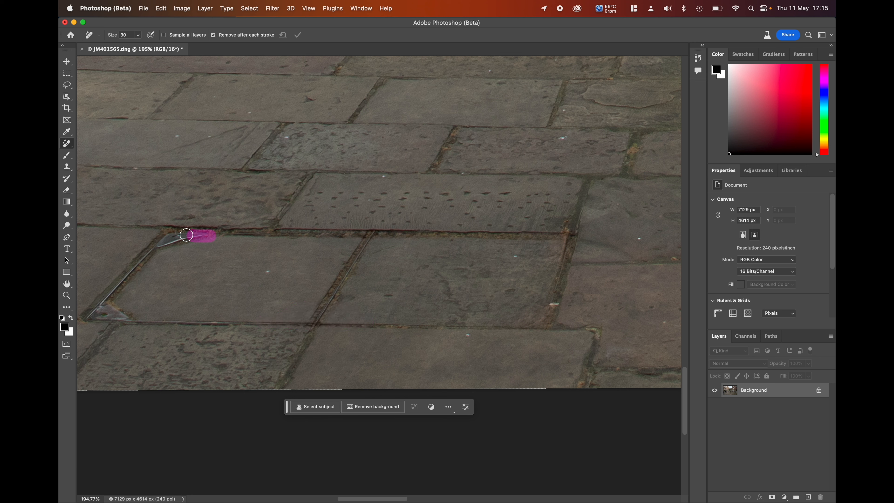
mouse_move(187, 235)
mouse_down()
mouse_move(157, 247)
mouse_move(188, 241)
mouse_up()
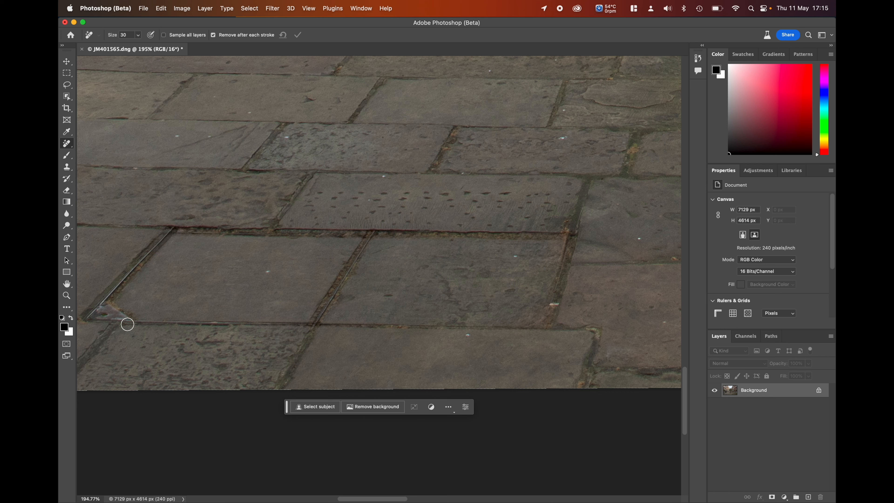
mouse_move(127, 316)
mouse_down()
mouse_move(92, 317)
mouse_move(108, 305)
mouse_up()
Remove the metal plates at the near corner of the adjoining large foreground slab and patch the joint there.
drag(272, 270, 579, 244)
mouse_move(585, 196)
mouse_down()
mouse_move(617, 198)
mouse_move(603, 210)
mouse_move(597, 199)
mouse_up()
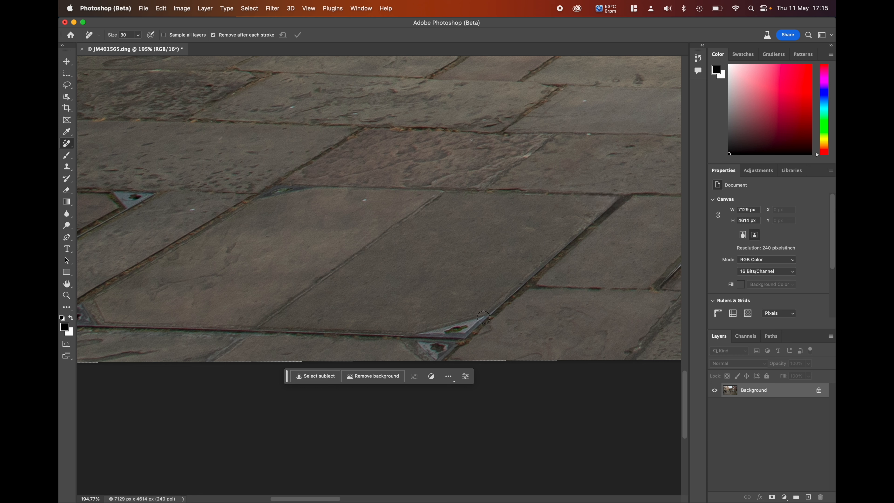
mouse_move(489, 314)
mouse_down()
mouse_move(439, 361)
mouse_move(418, 338)
mouse_move(478, 320)
mouse_move(443, 349)
mouse_move(435, 344)
mouse_move(454, 333)
mouse_up()
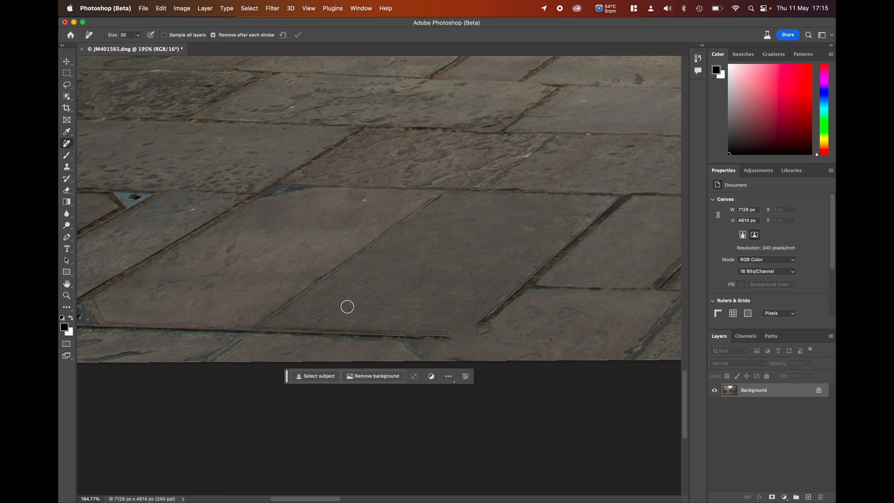
scroll(267, 277, down, 3)
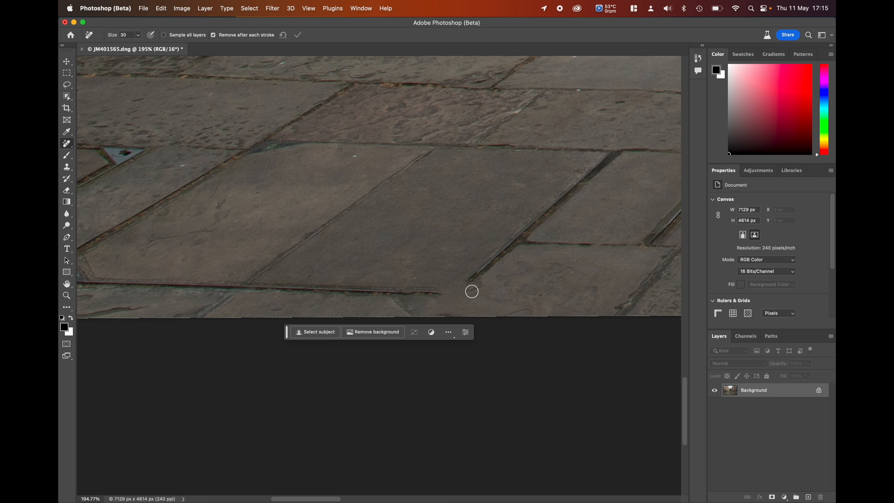
mouse_move(471, 286)
mouse_down()
mouse_move(438, 294)
mouse_move(459, 294)
mouse_move(394, 325)
mouse_move(462, 307)
mouse_move(458, 298)
mouse_move(429, 321)
mouse_move(392, 328)
mouse_move(452, 301)
mouse_up()
Remove the three metal corner plates and the bright white spot from the paving near the photo's left edge.
scroll(601, 259, left, 10)
scroll(601, 259, up, 2)
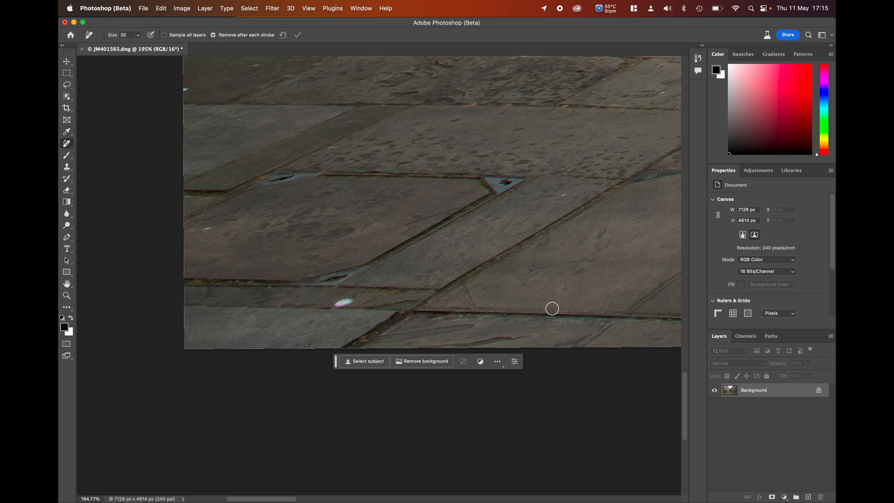
mouse_move(513, 189)
mouse_down()
mouse_move(495, 192)
mouse_move(521, 183)
mouse_move(482, 179)
mouse_move(500, 190)
mouse_up()
mouse_move(369, 269)
mouse_down()
mouse_move(297, 281)
mouse_move(353, 266)
mouse_up()
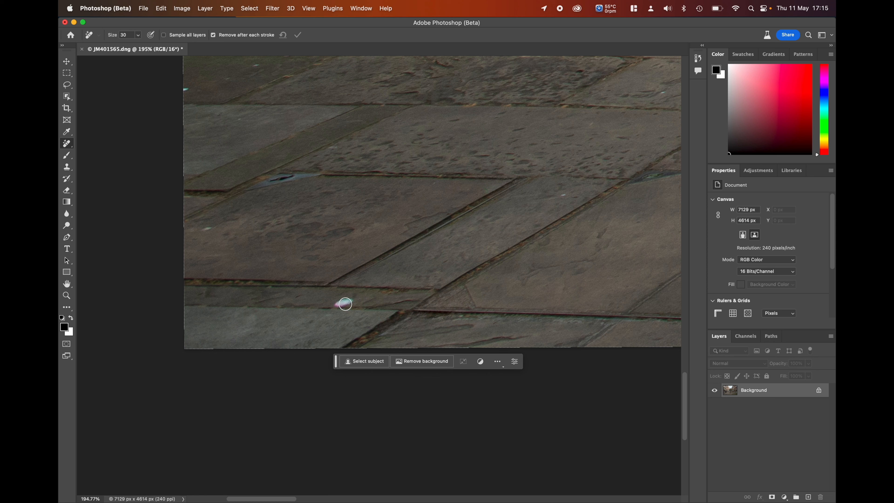
mouse_move(347, 302)
mouse_down()
mouse_move(337, 306)
mouse_move(355, 300)
mouse_up()
mouse_move(250, 191)
mouse_down()
mouse_move(292, 174)
mouse_move(318, 175)
mouse_up()
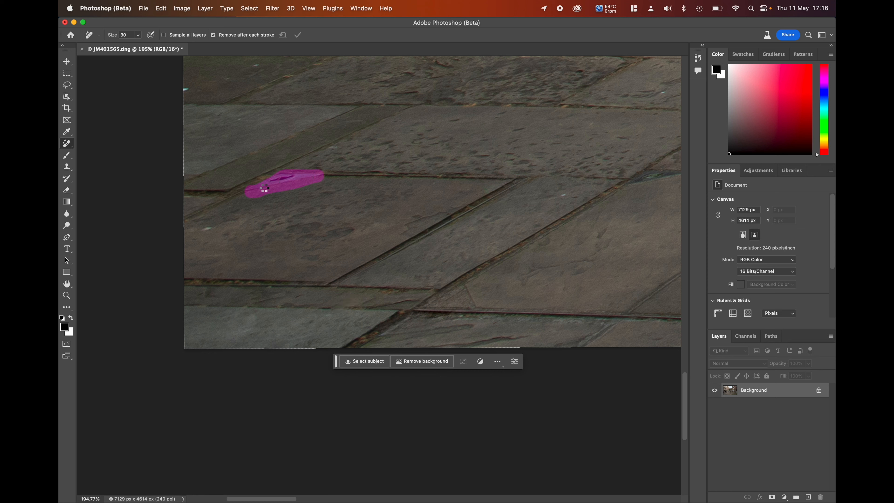
With brush size 40, remove the entry intercom units from the black door's frame and the yellow sign beside the drainpipe.
scroll(495, 285, up, 10)
scroll(347, 212, left, 10)
scroll(347, 212, up, 3)
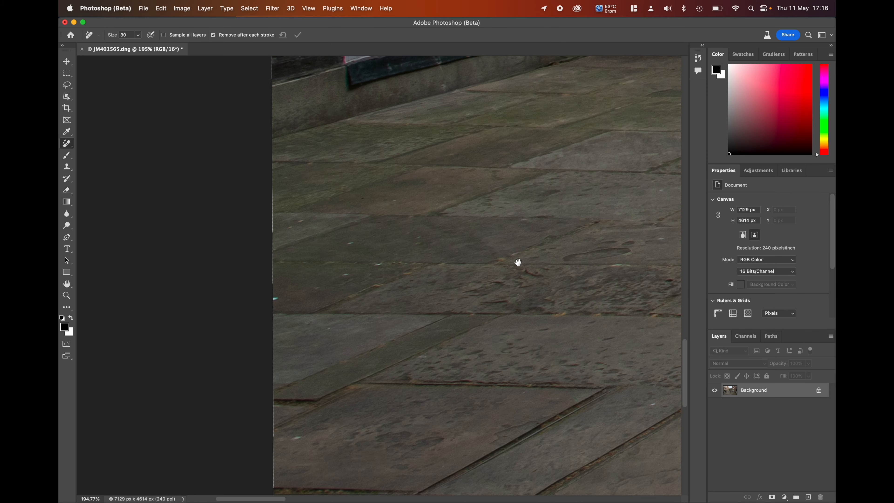
scroll(525, 274, right, 10)
scroll(525, 273, up, 10)
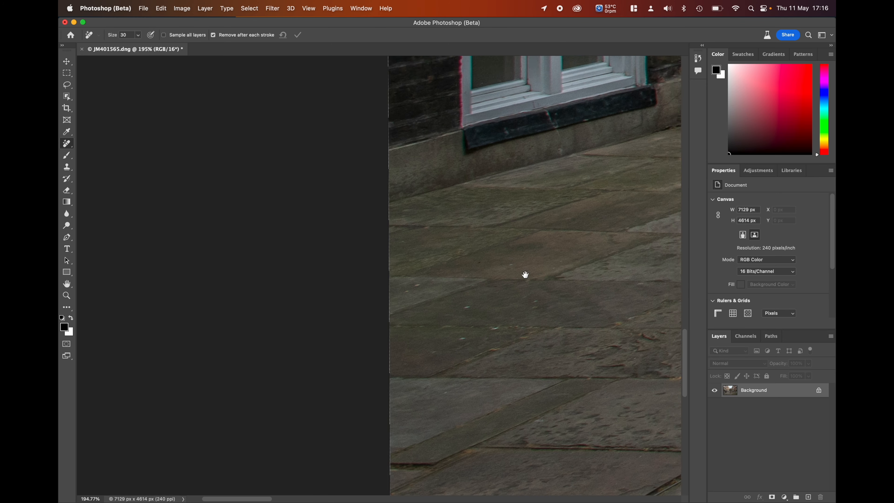
drag(533, 242, 318, 385)
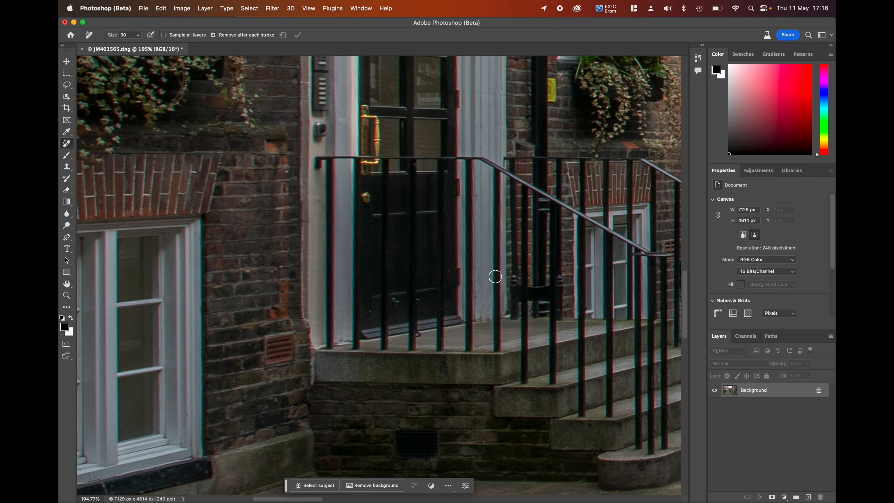
scroll(413, 340, right, 5)
scroll(414, 339, up, 4)
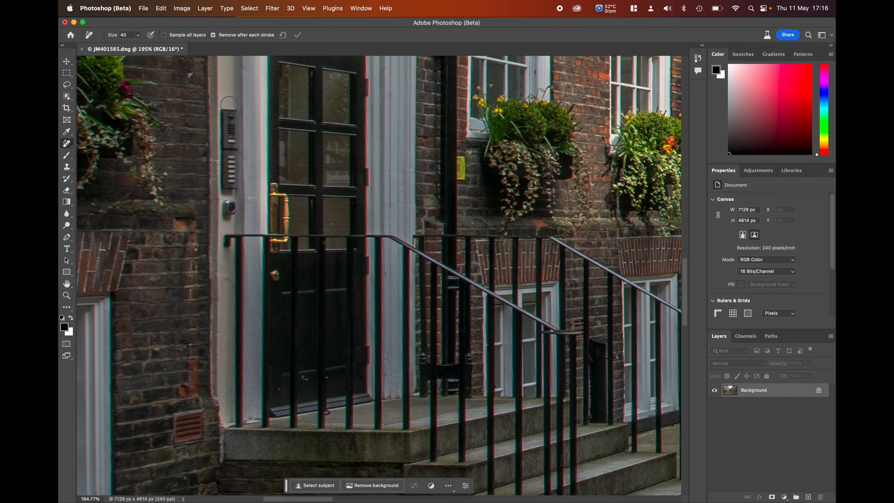
drag(229, 105, 229, 104)
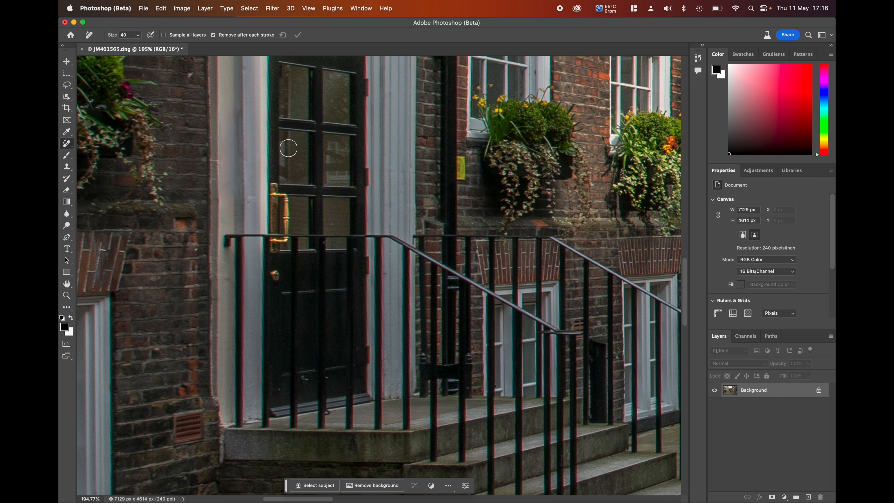
drag(461, 156, 462, 178)
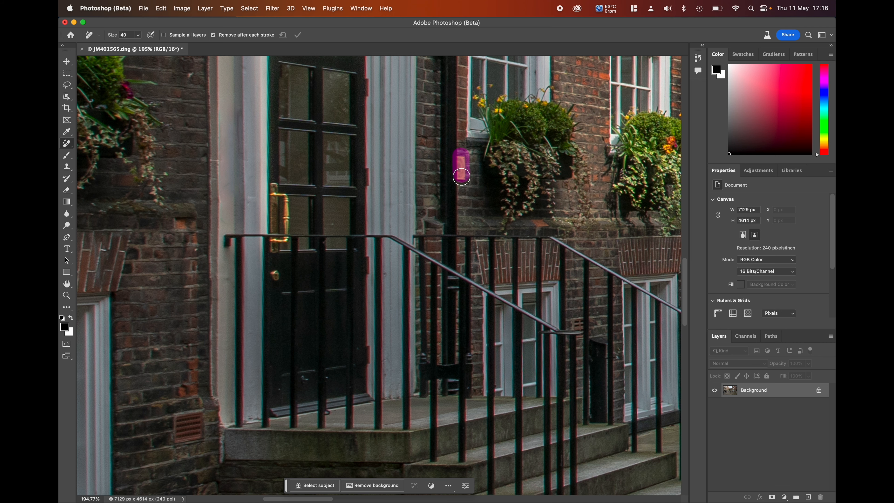
Remove the dark grate below the entrance steps and the terracotta air vent from the adjacent brick wall.
scroll(495, 303, down, 10)
scroll(495, 303, left, 4)
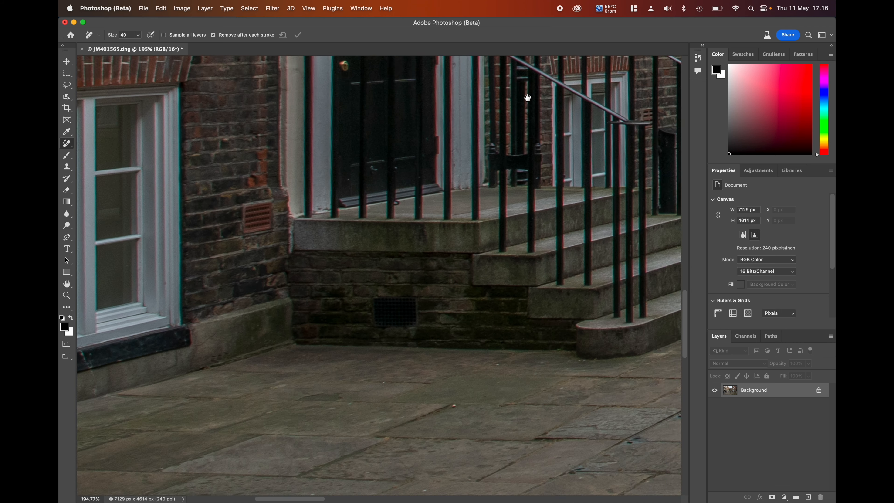
mouse_move(395, 259)
mouse_down()
mouse_move(442, 259)
mouse_move(436, 281)
mouse_move(396, 280)
mouse_move(397, 266)
mouse_move(425, 269)
mouse_up()
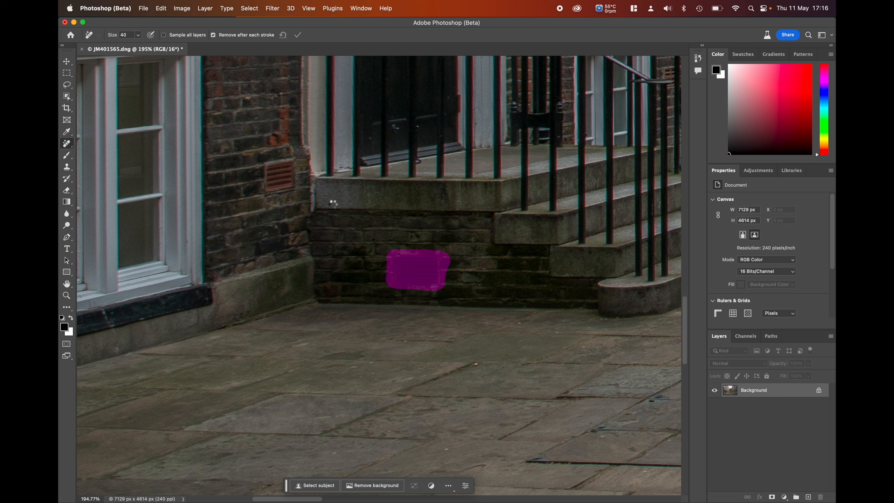
mouse_move(267, 158)
mouse_down()
mouse_move(267, 181)
mouse_move(288, 189)
mouse_move(291, 171)
mouse_move(272, 163)
mouse_move(282, 178)
mouse_up()
Remove the pale litter spots from the paving joint and the large slab in front of the lamppost.
drag(511, 147, 145, 231)
drag(474, 217, 307, 173)
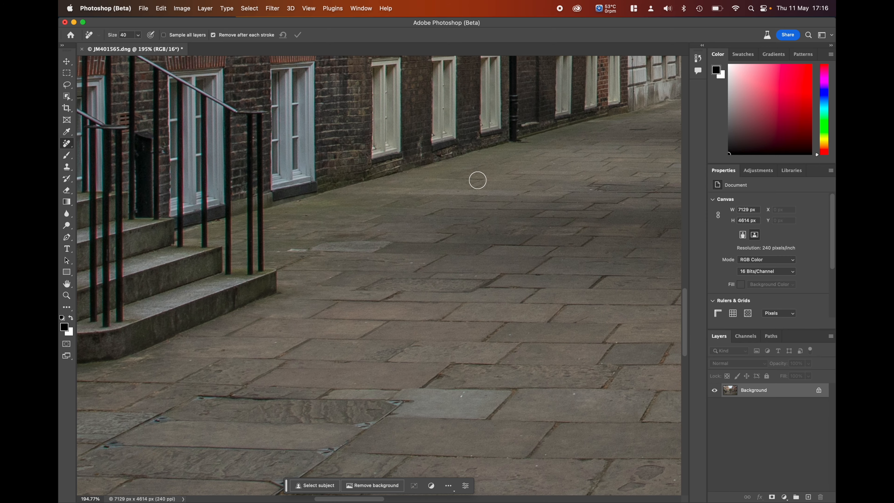
drag(568, 184, 229, 187)
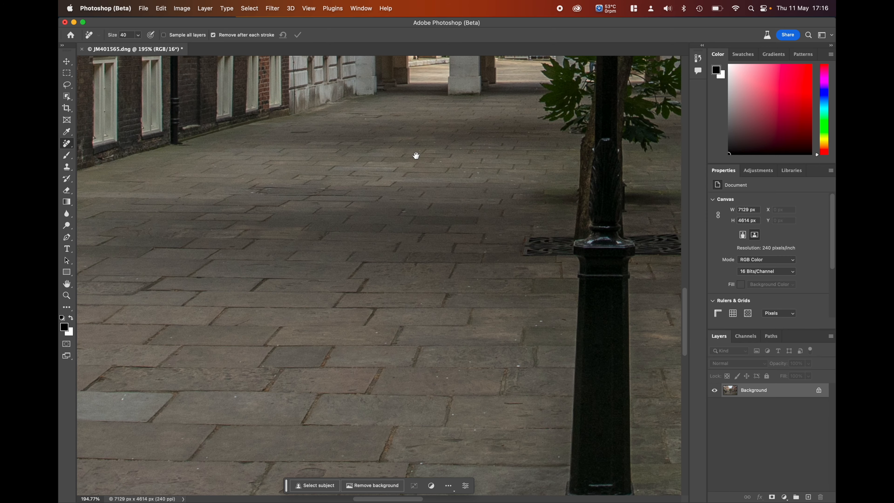
drag(417, 296, 419, 96)
drag(439, 325, 439, 150)
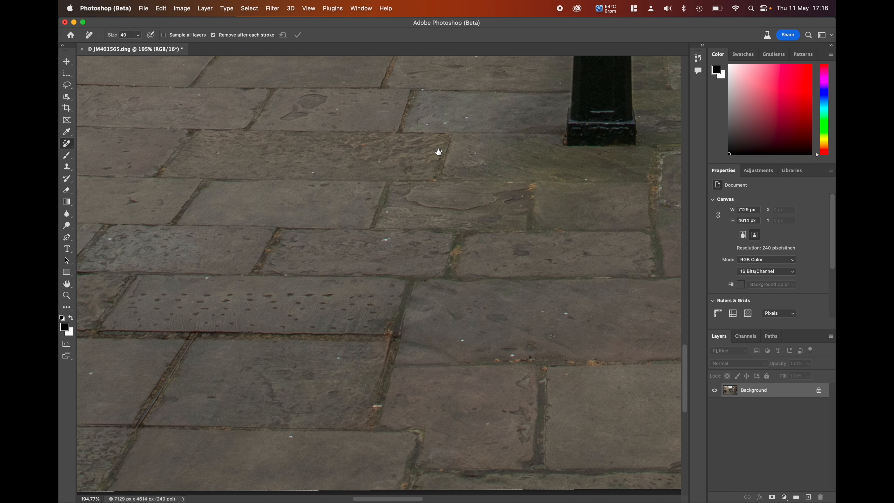
drag(376, 404, 380, 405)
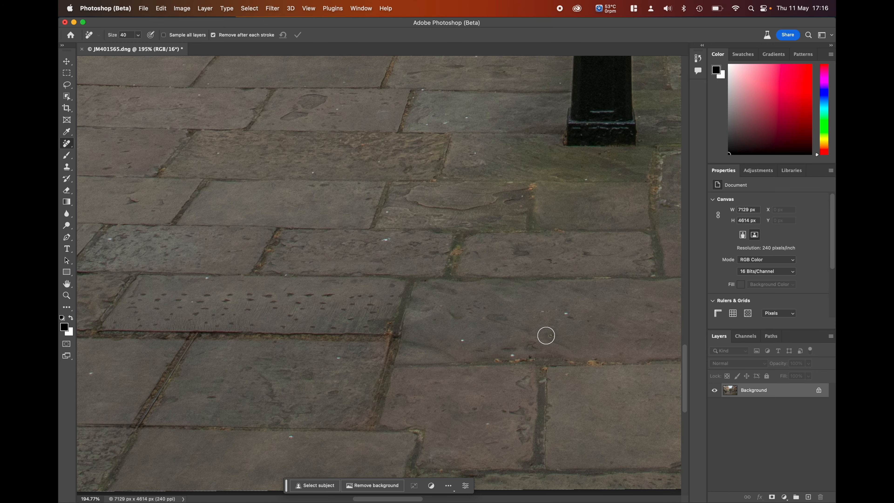
click(565, 314)
drag(464, 336, 463, 338)
Reduce the brush size to 9 and remove the notices from the distant wooden door and the fixtures on its stone surround.
drag(486, 182, 429, 333)
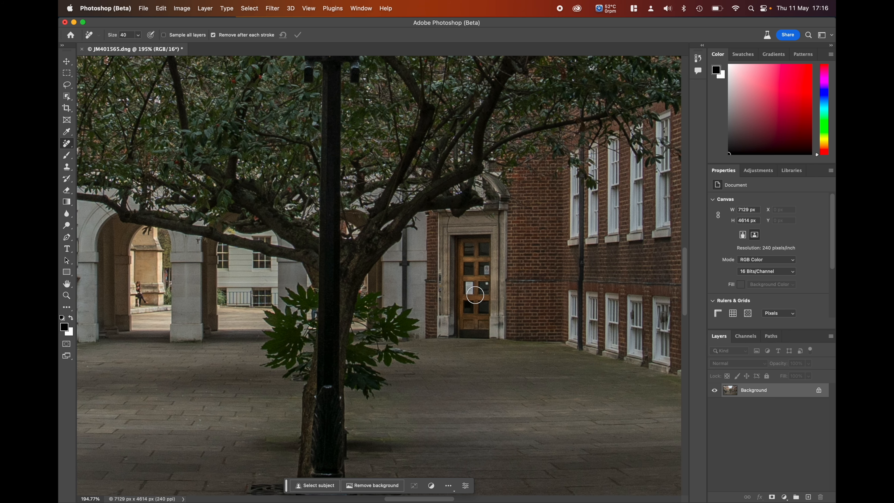
scroll(474, 295, up, 10)
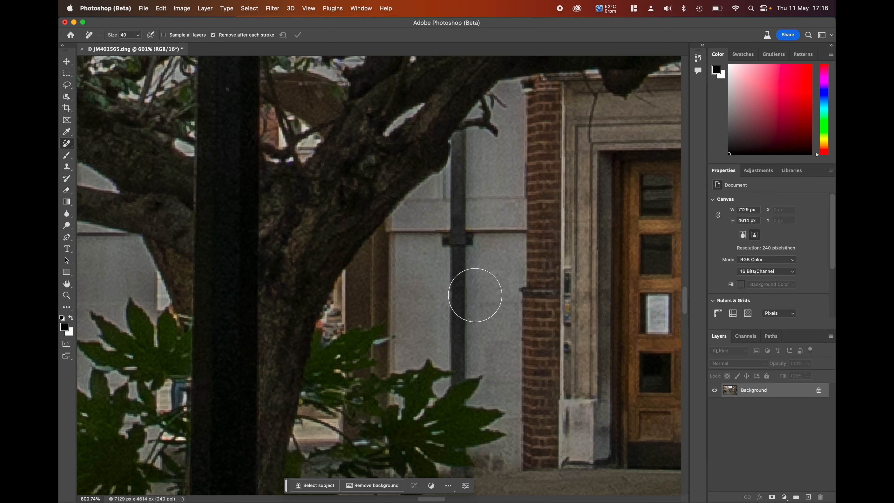
drag(553, 308, 299, 283)
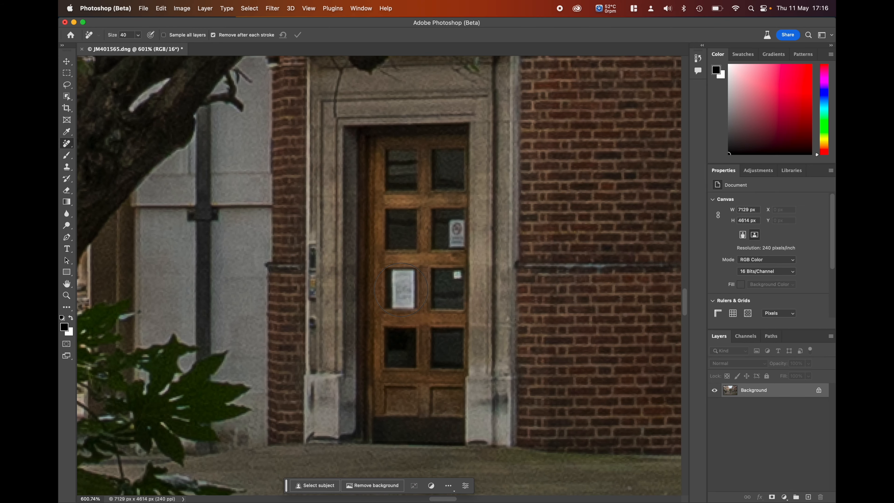
key(bracketleft)
key(bracketleft)
key(bracketleft)
key(bracketleft)
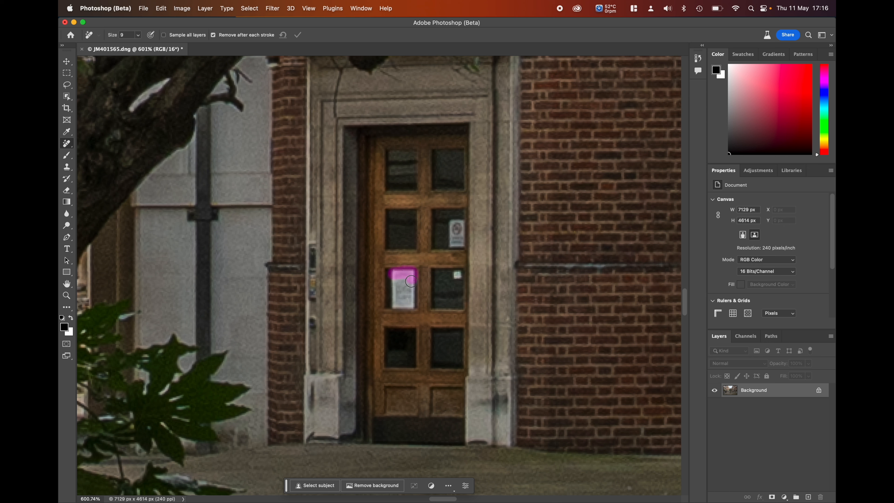
mouse_move(411, 281)
mouse_down()
mouse_move(411, 303)
mouse_move(391, 285)
mouse_move(403, 278)
mouse_move(400, 293)
mouse_up()
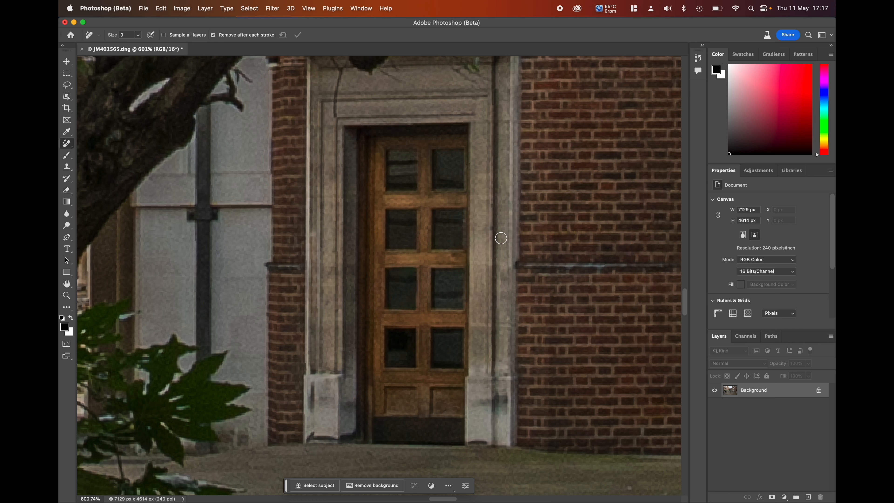
Close the cleaned-up courtyard photo and save its changes.
scroll(501, 238, down, 10)
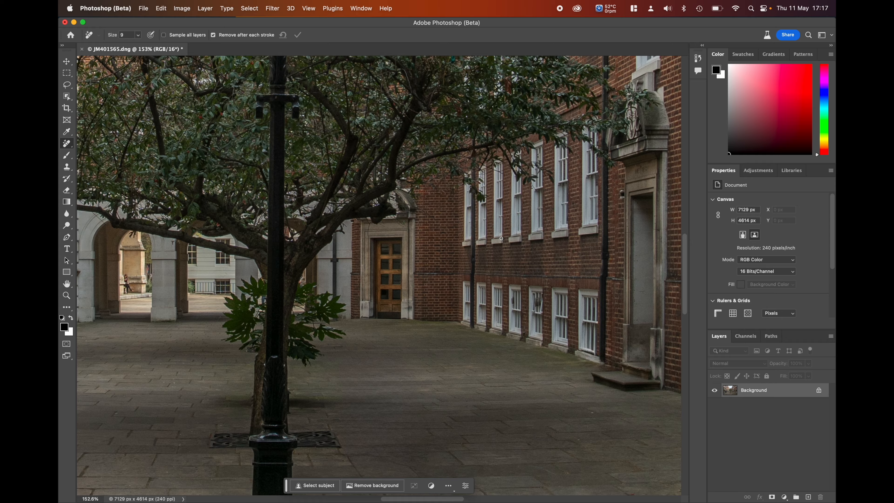
scroll(501, 238, down, 8)
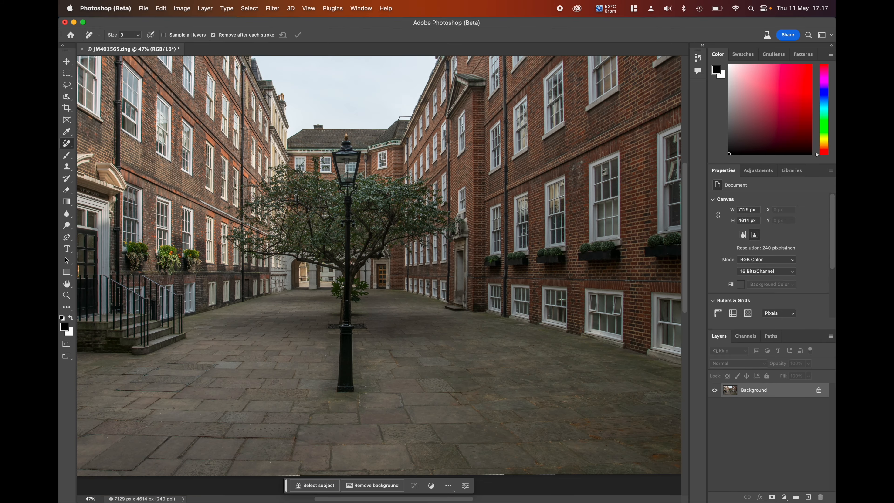
scroll(501, 239, down, 3)
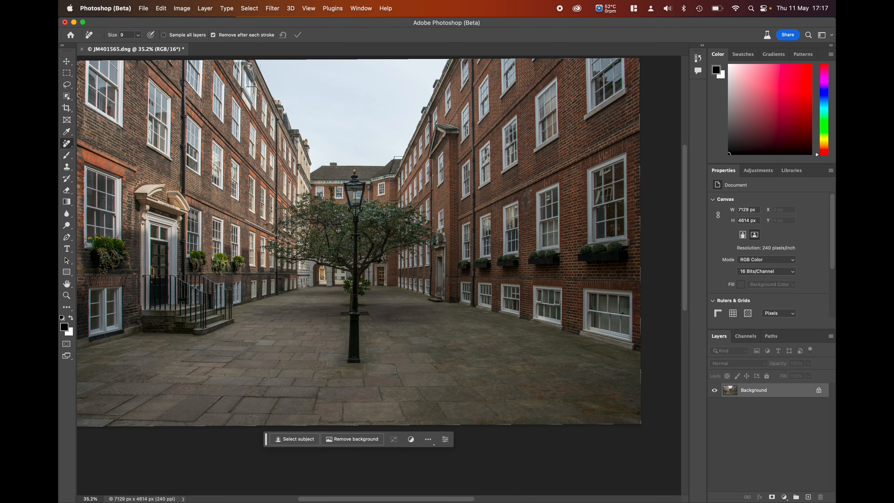
scroll(497, 238, down, 2)
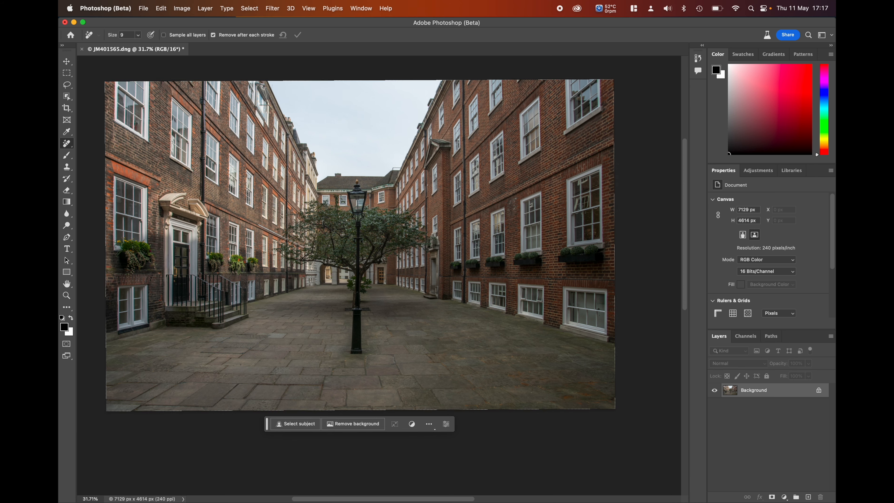
scroll(379, 282, up, 1)
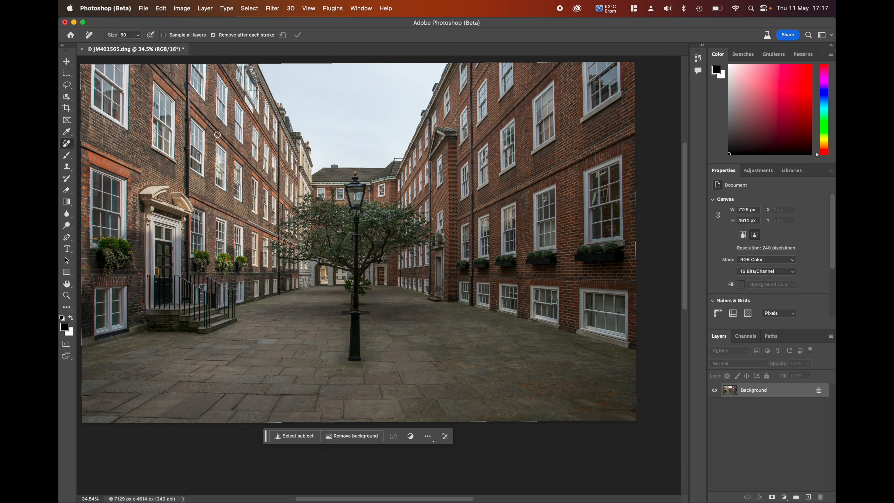
click(145, 9)
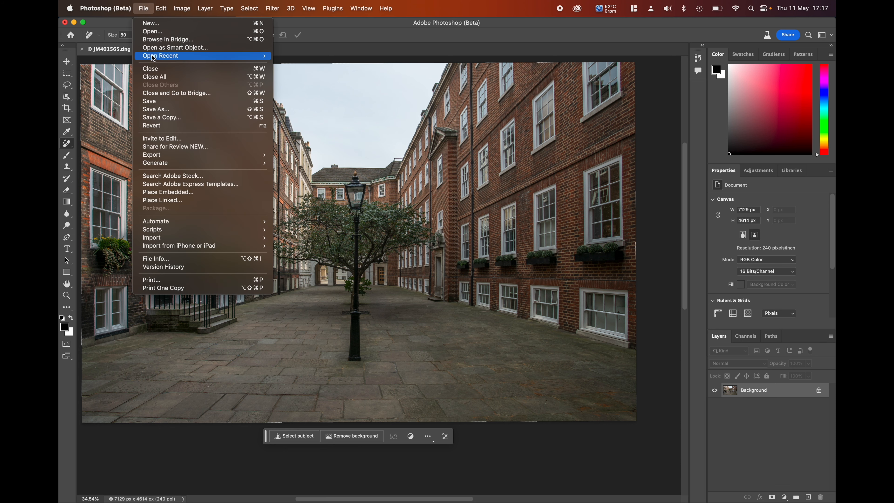
click(154, 69)
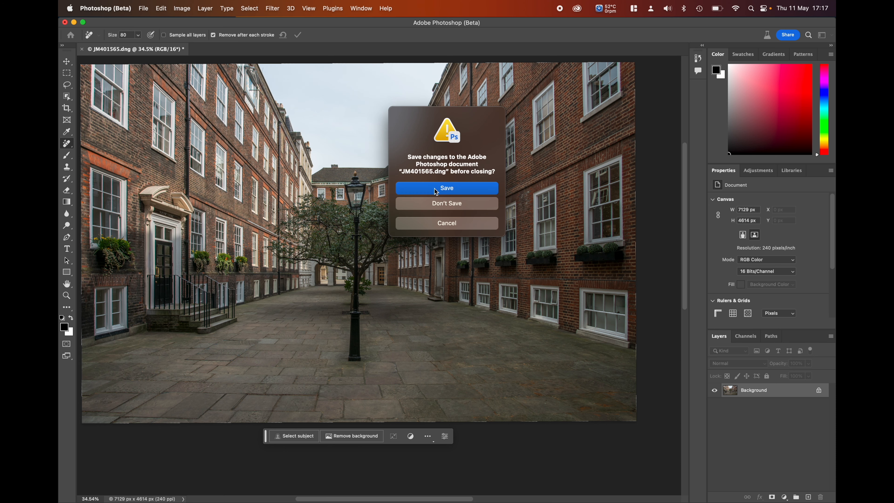
click(436, 190)
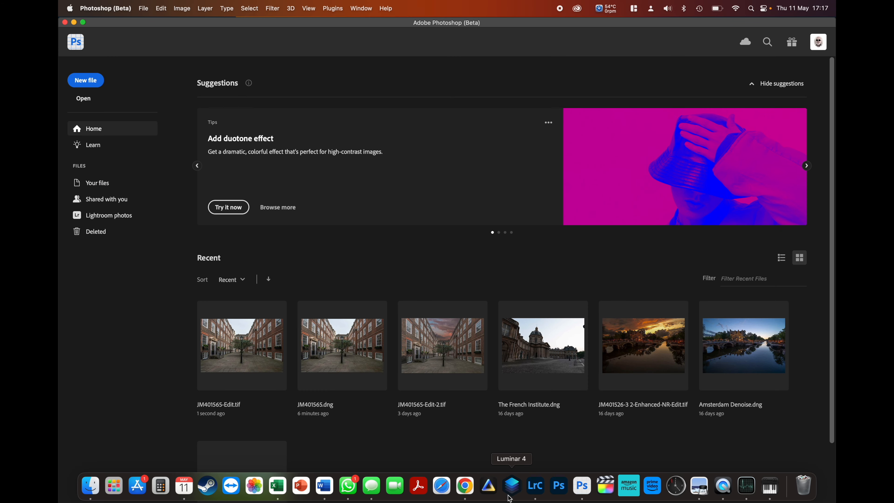
Switch to Lightroom Classic and set the edited courtyard photo's exposure to −2.50 and highlights to −92.
click(537, 485)
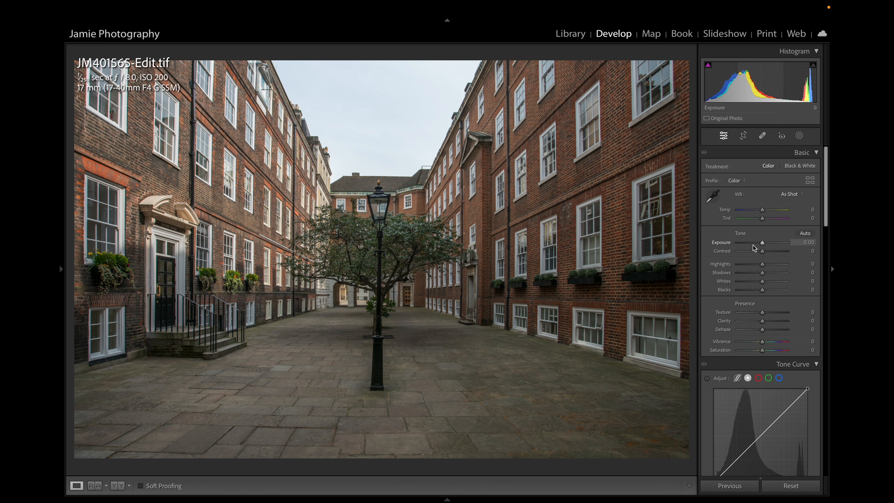
drag(754, 245, 752, 245)
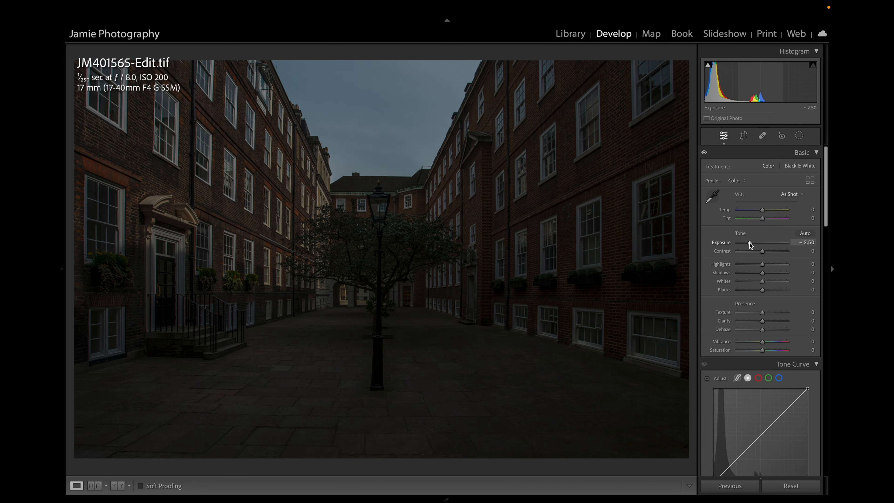
click(739, 264)
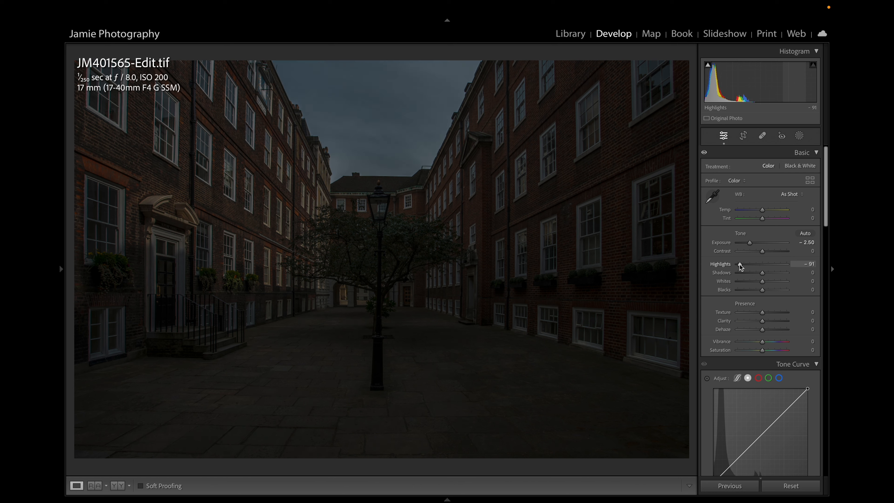
drag(741, 267, 739, 267)
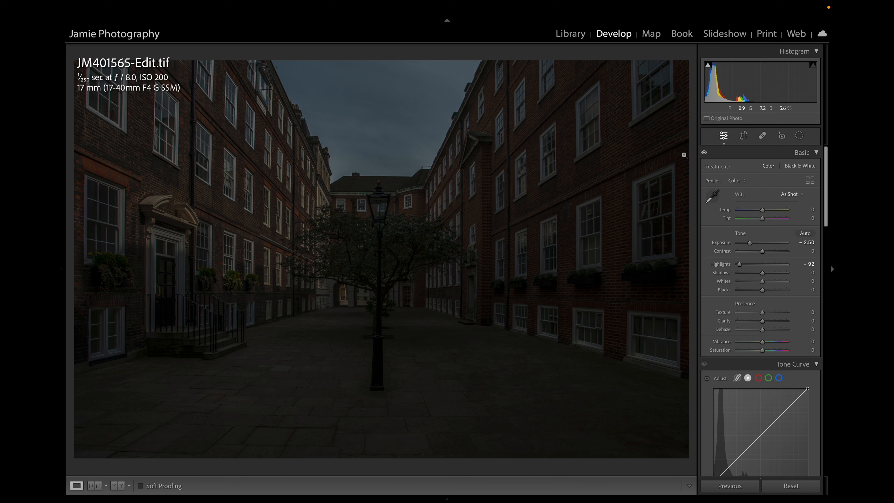
Add a diagonal linear gradient mask from the photo's upper-left corner towards the tree and set its exposure to −1.19.
click(799, 136)
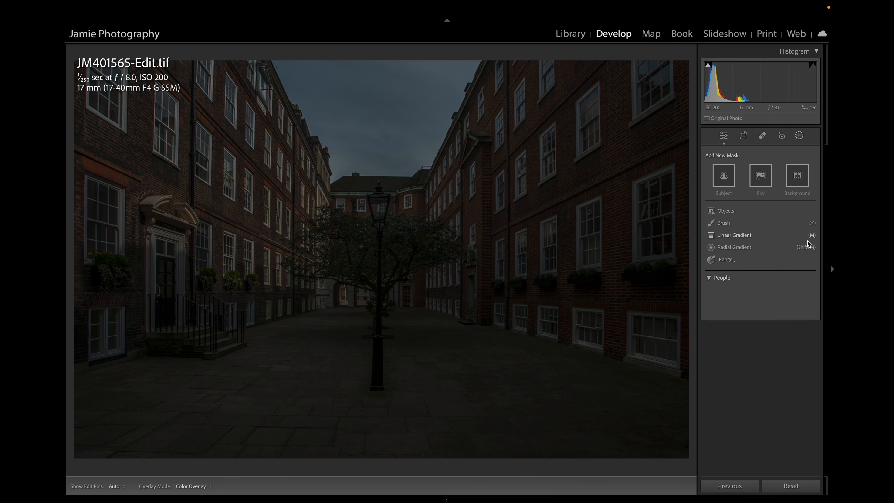
click(732, 240)
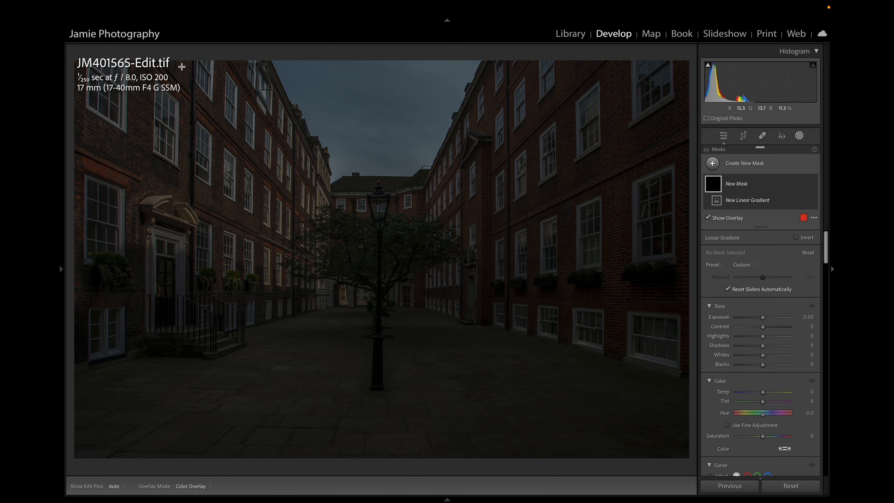
drag(183, 66, 289, 298)
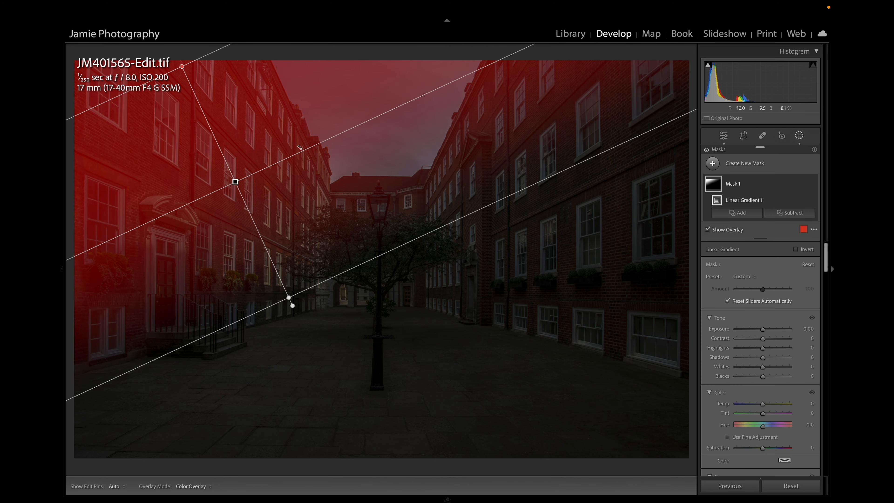
drag(757, 330, 754, 329)
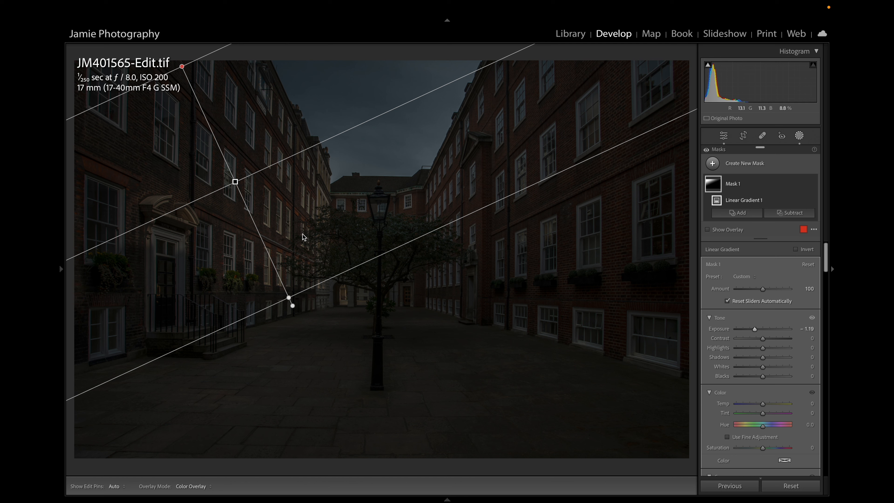
Add a radial gradient mask over the far end of the left-hand building and set its exposure to −0.55.
click(751, 165)
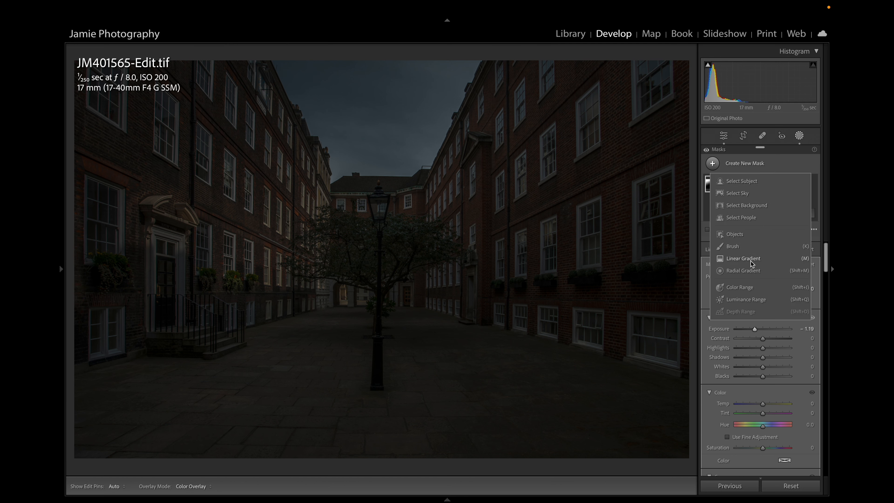
click(746, 270)
drag(285, 186, 345, 276)
drag(285, 197, 294, 217)
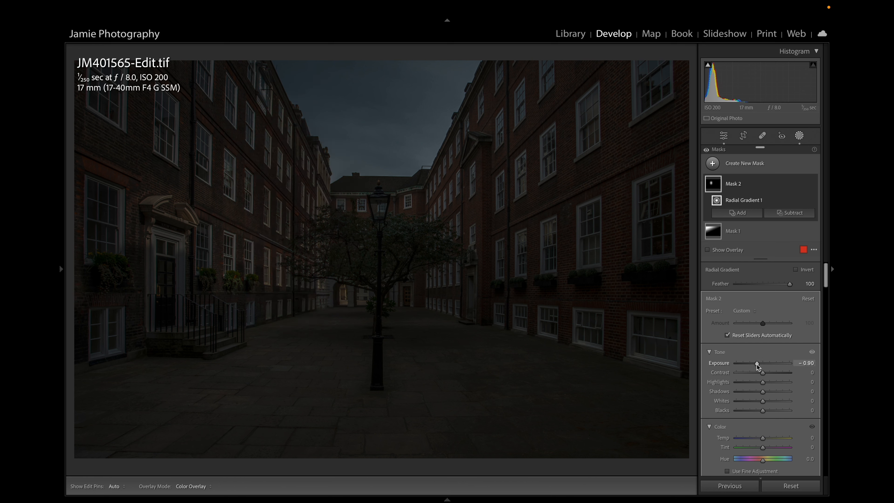
drag(757, 365, 759, 364)
Create a sky mask and set its exposure to −0.89 and contrast to 19.
click(739, 165)
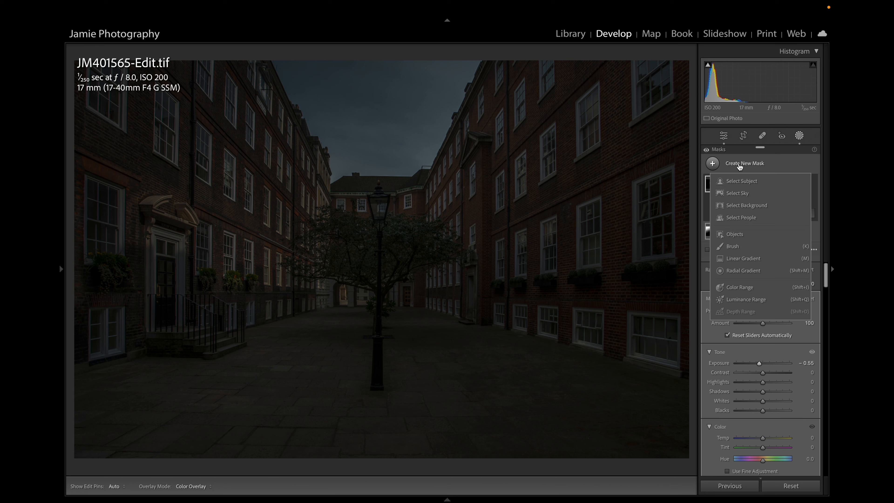
click(741, 193)
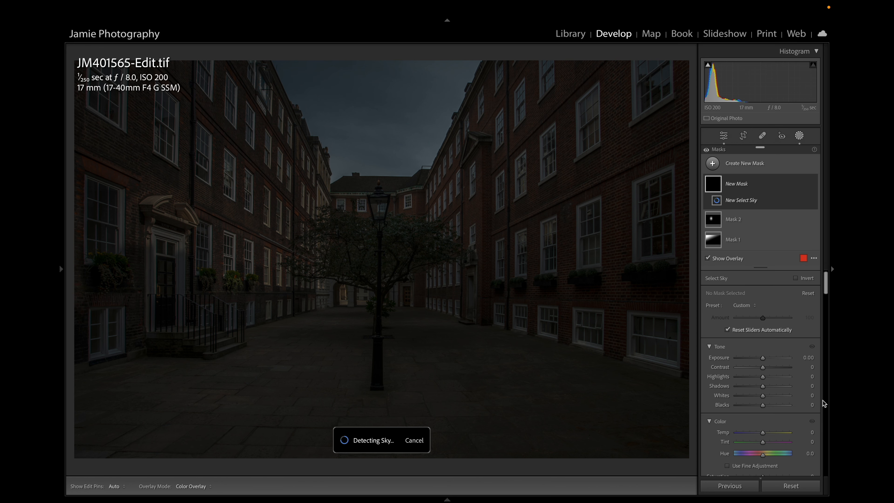
drag(763, 362, 759, 364)
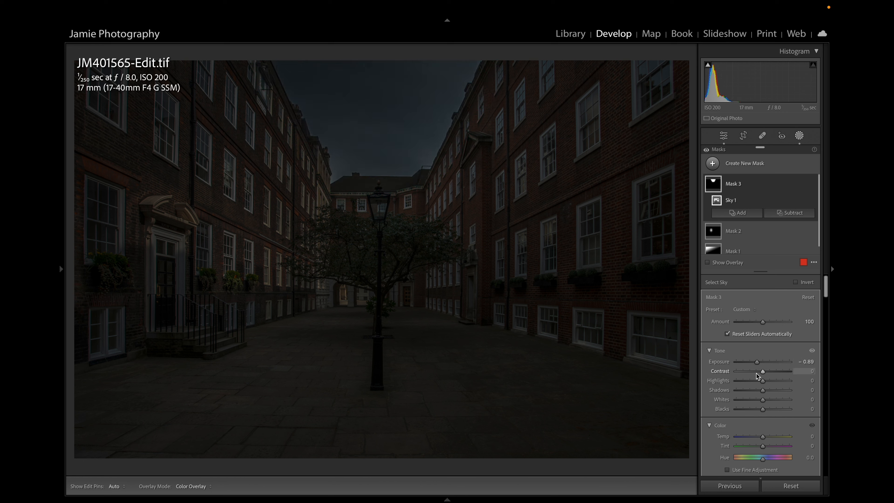
drag(763, 372, 772, 374)
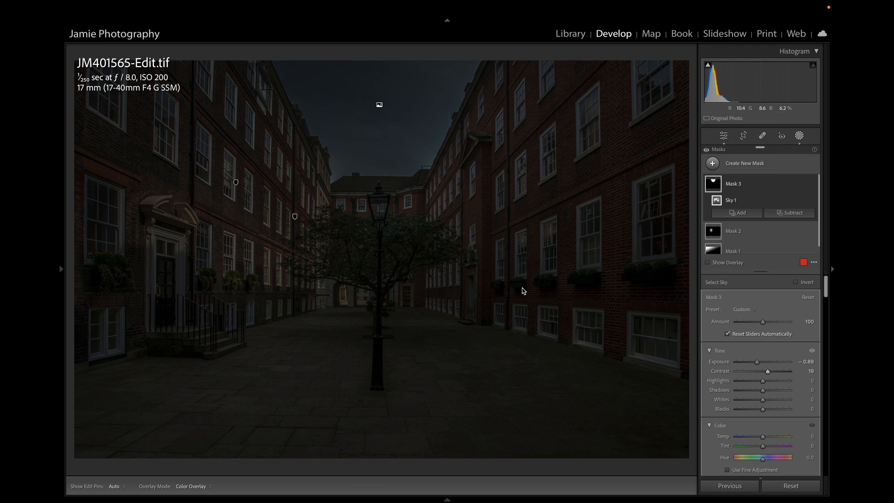
Add an oval radial gradient mask and centre it on the lamppost's lantern.
click(753, 170)
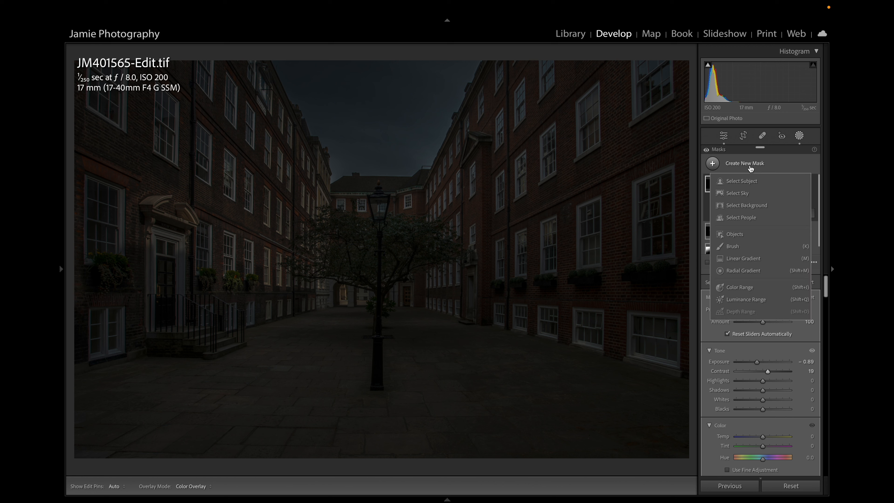
click(738, 288)
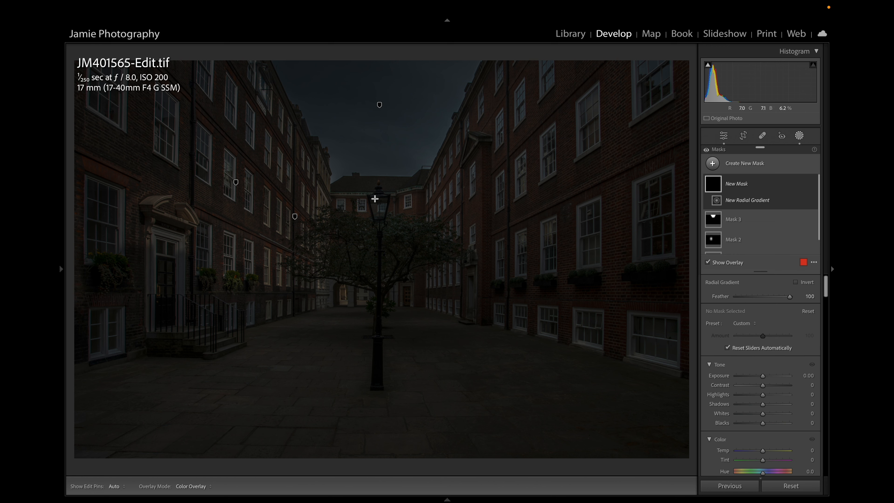
drag(368, 182, 391, 216)
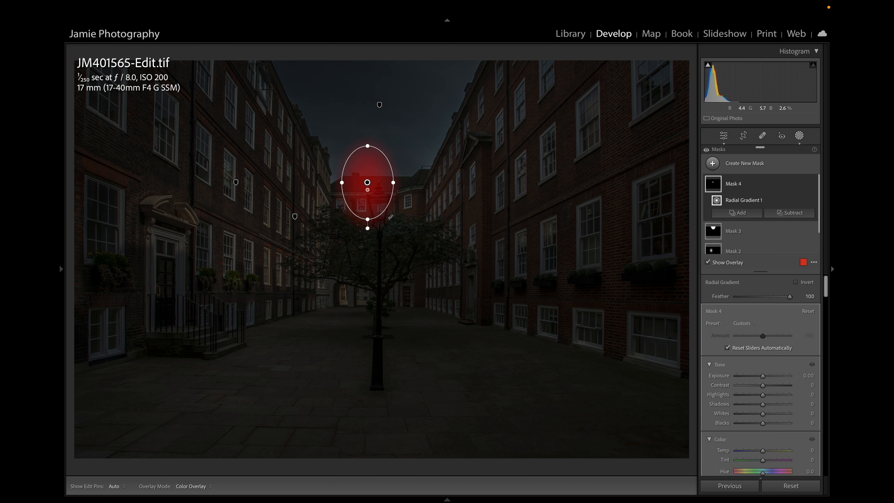
drag(366, 183, 377, 204)
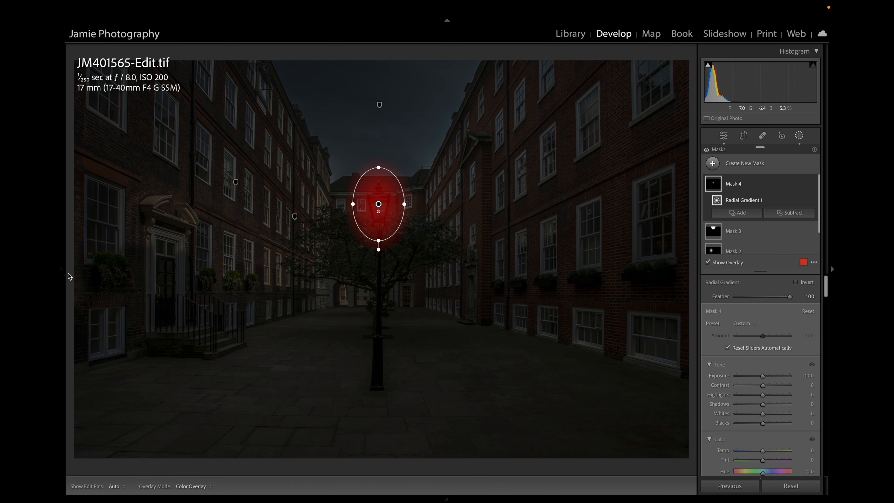
Shorten and narrow the lantern's radial gradient so it encloses the lamp head more tightly.
mouse_move(65, 273)
click(179, 51)
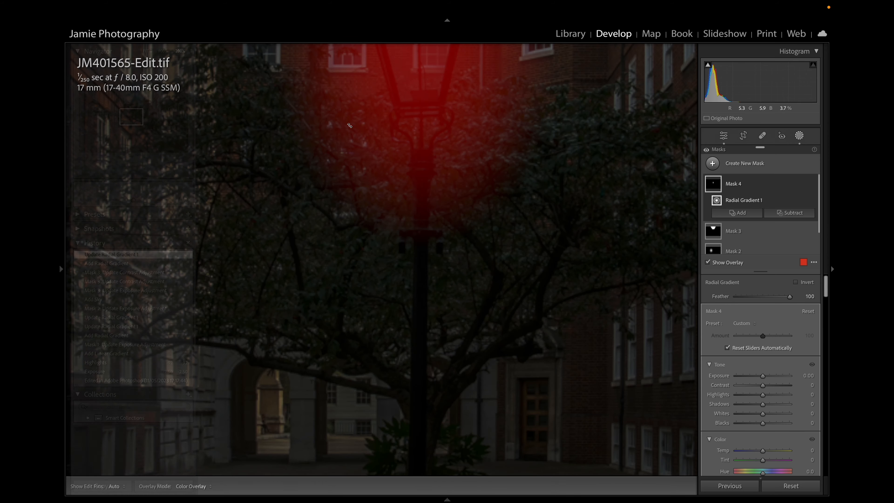
drag(412, 137, 375, 381)
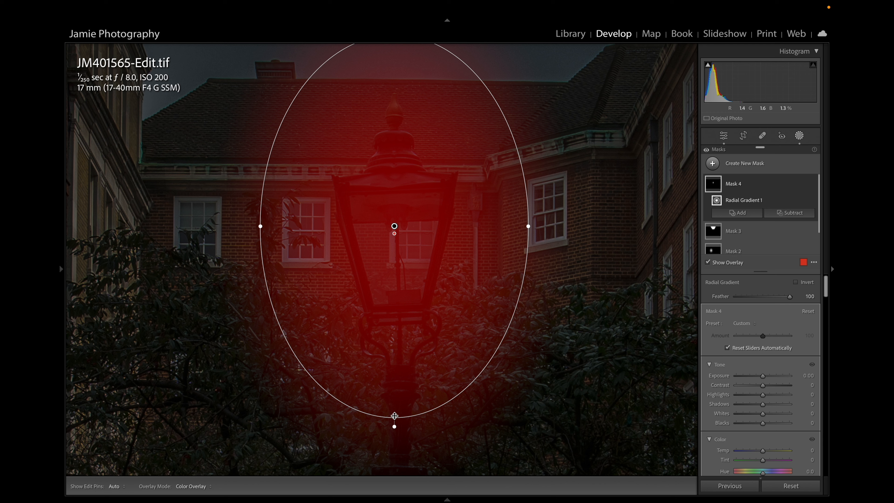
drag(394, 416, 394, 388)
drag(262, 226, 292, 227)
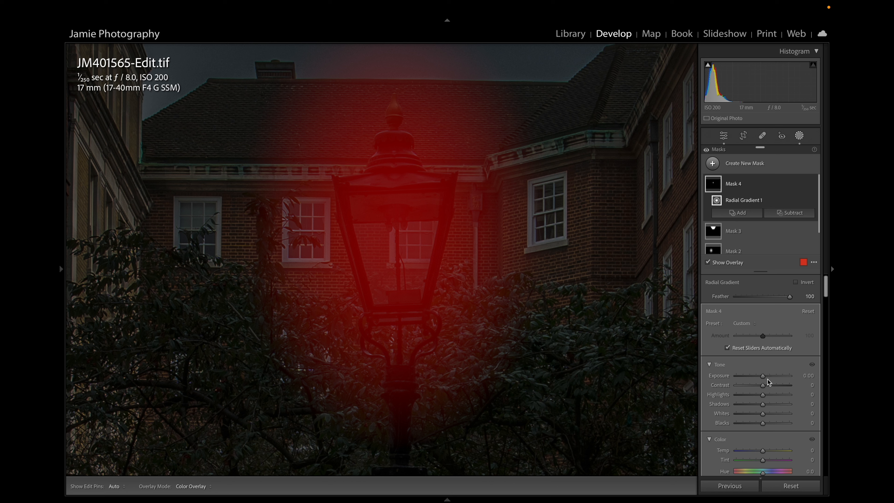
Light up the lantern mask with exposure 4.00, temperature 37 and tint 27.
drag(763, 376, 791, 375)
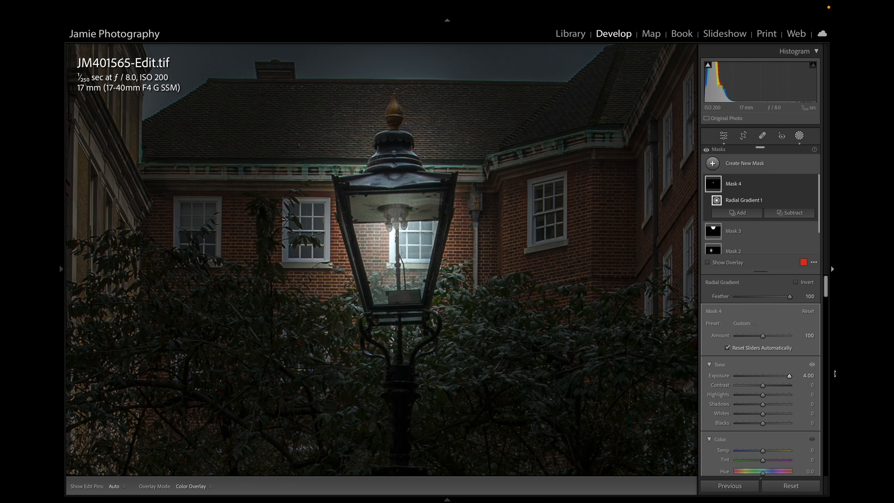
click(769, 451)
drag(766, 461, 772, 461)
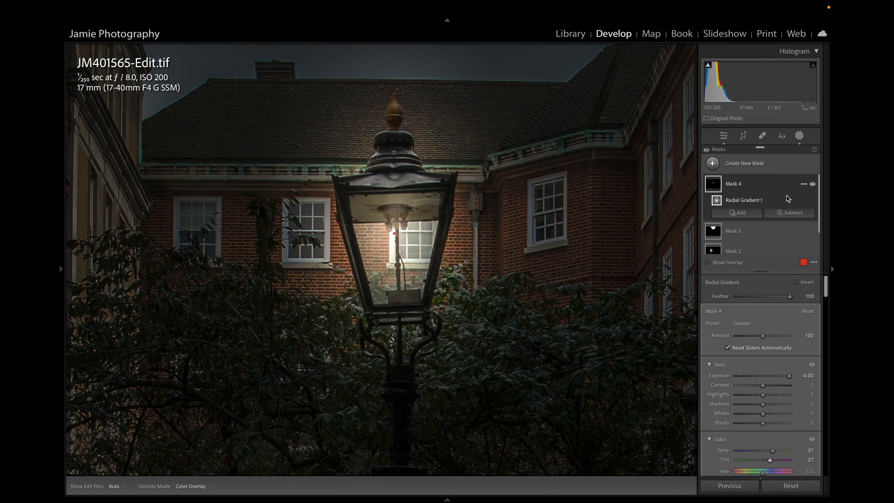
Subtract a brush from the lantern mask, with size 15, feather 0 and flow 100.
click(792, 213)
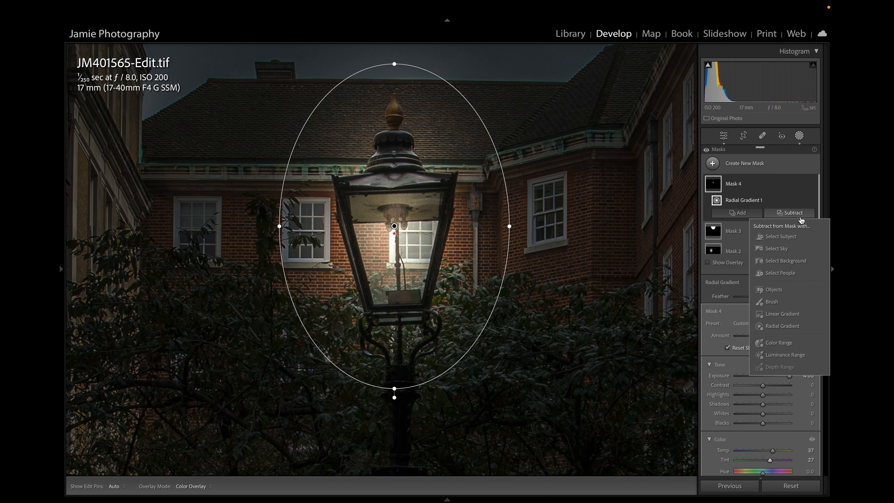
click(772, 302)
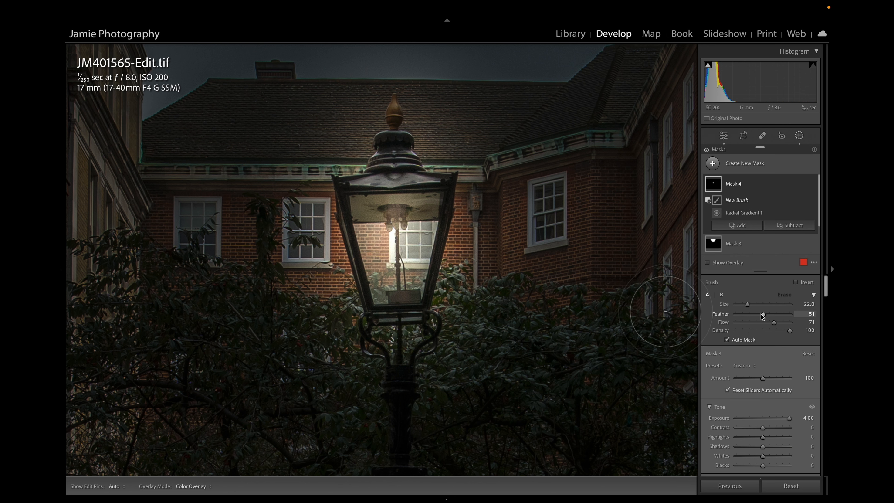
mouse_move(762, 315)
mouse_down()
mouse_move(729, 316)
mouse_move(799, 323)
mouse_up()
scroll(506, 236, down, 7)
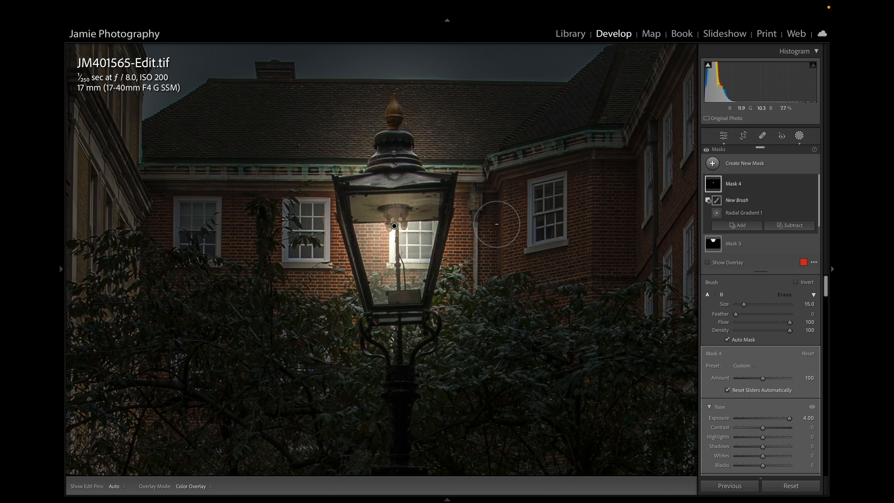
Brush the glow off the drainpipe, brick wall and foliage to the right of the lantern, turning off Auto Mask.
key(h)
drag(480, 241, 471, 294)
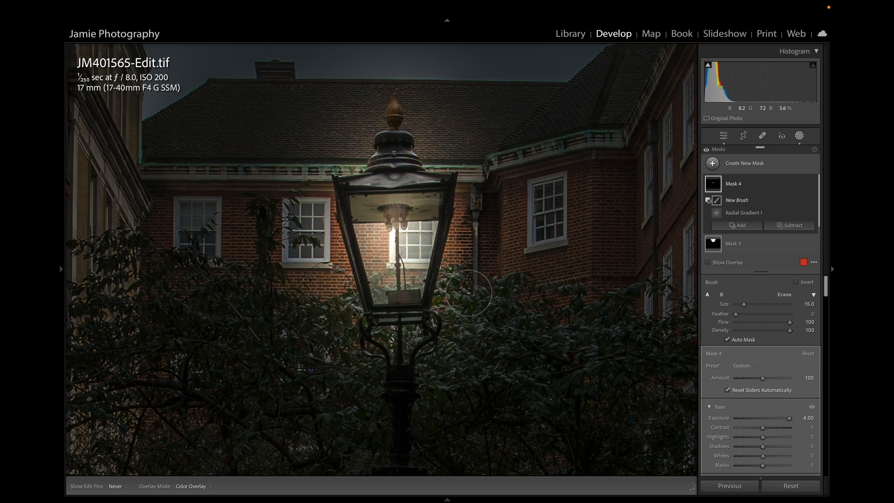
click(727, 340)
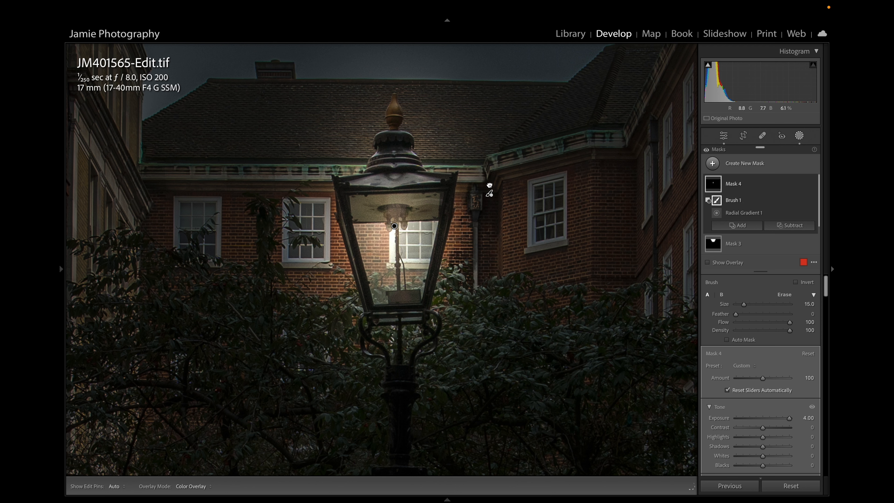
mouse_move(489, 180)
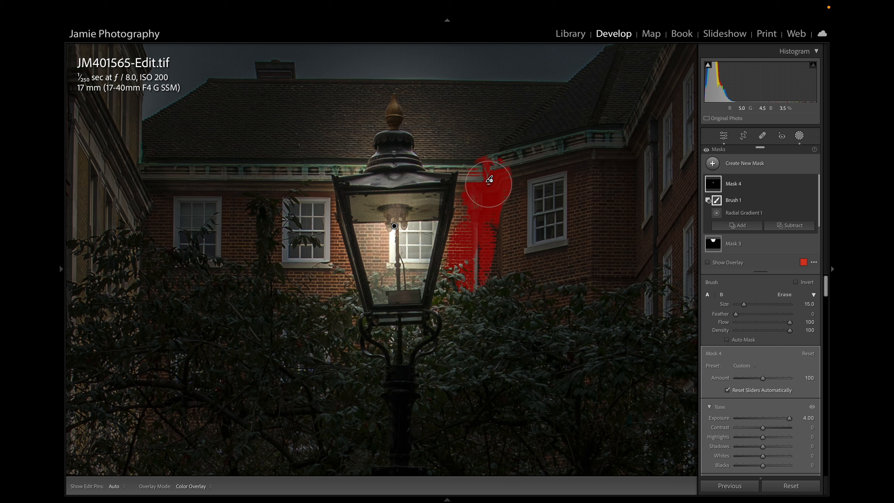
mouse_move(489, 184)
mouse_down()
mouse_move(474, 284)
mouse_move(479, 191)
mouse_move(456, 304)
mouse_up()
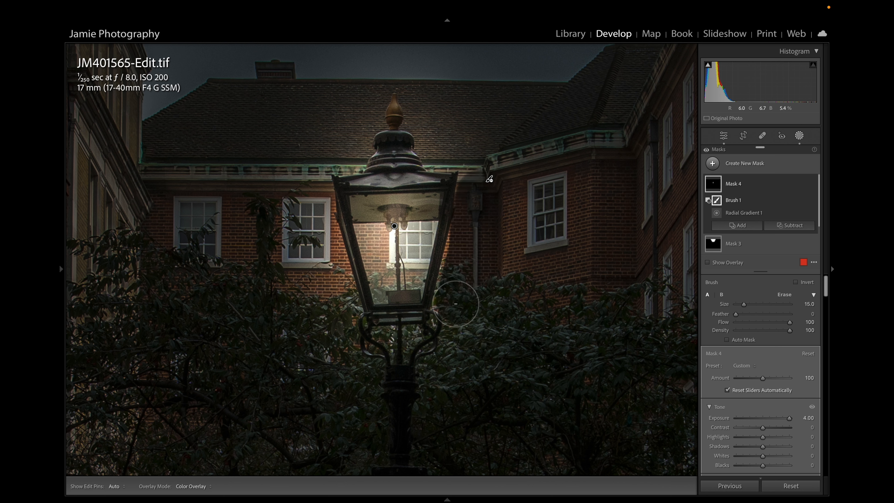
mouse_move(511, 249)
mouse_down()
mouse_move(531, 232)
mouse_move(544, 266)
mouse_move(508, 228)
mouse_up()
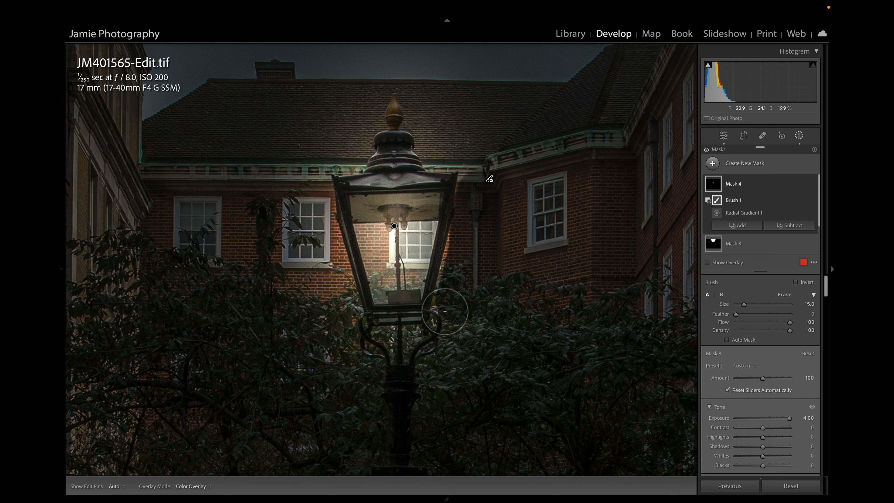
Brush the glow off the lantern's outer right edge, its metal cap, and the brick wall and window to its left.
shift+click(471, 184)
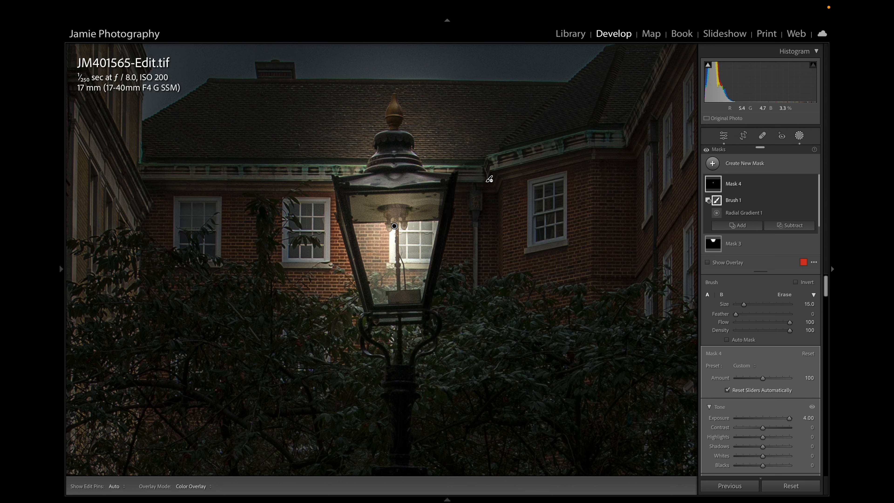
click(455, 164)
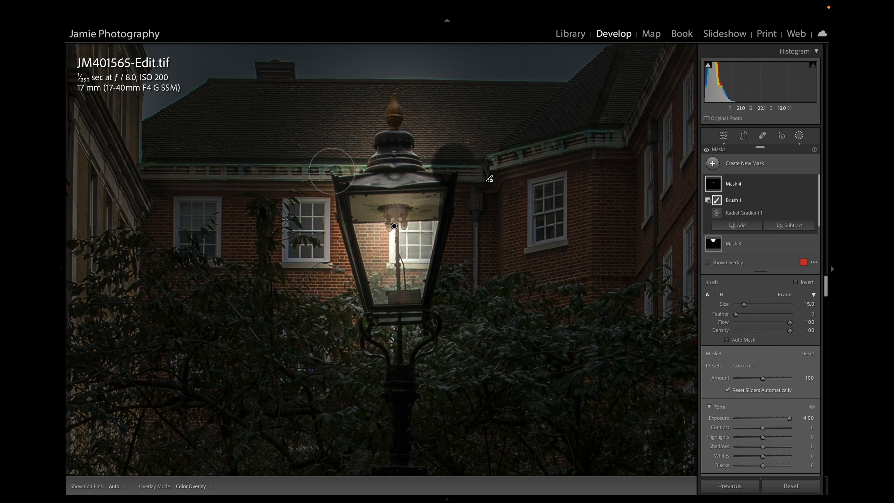
shift+click(332, 172)
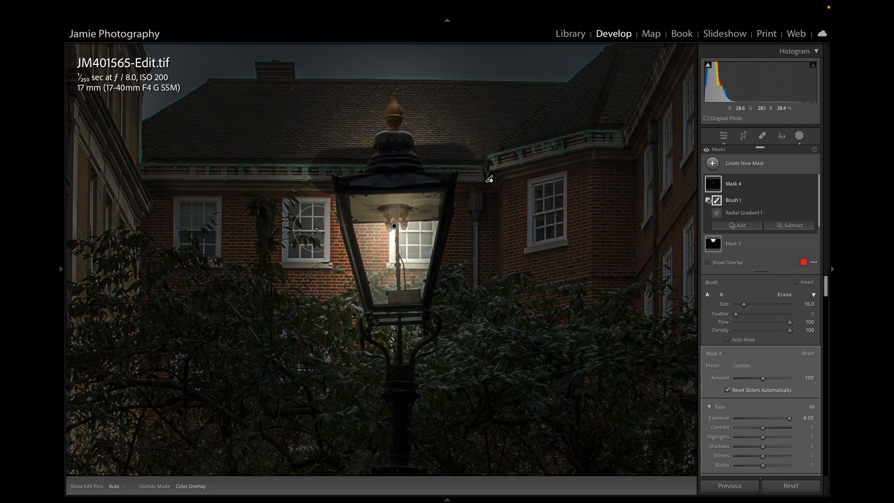
click(317, 228)
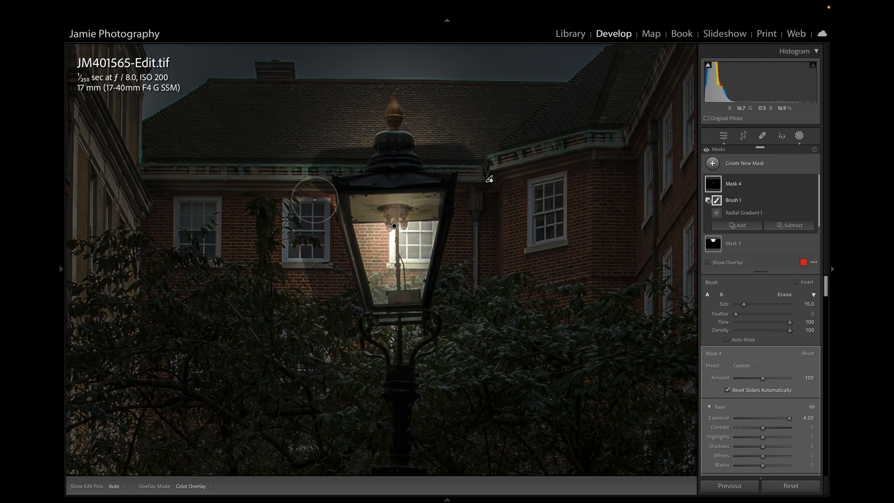
key(h)
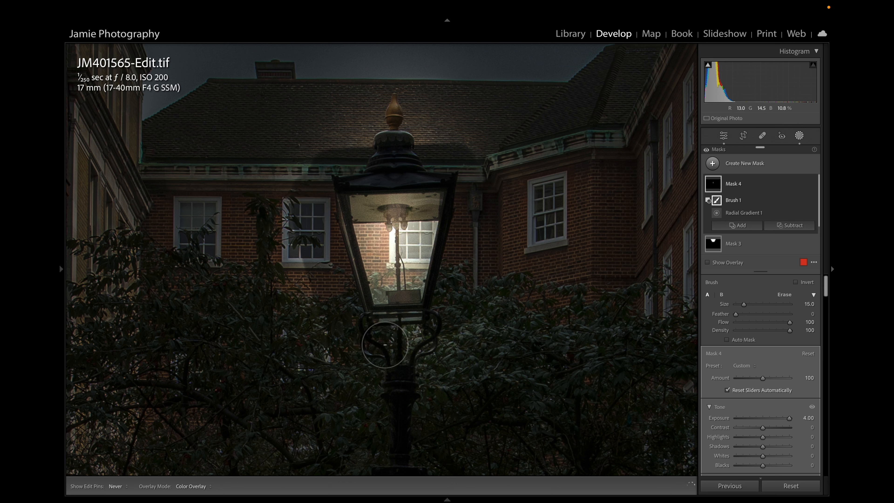
key(h)
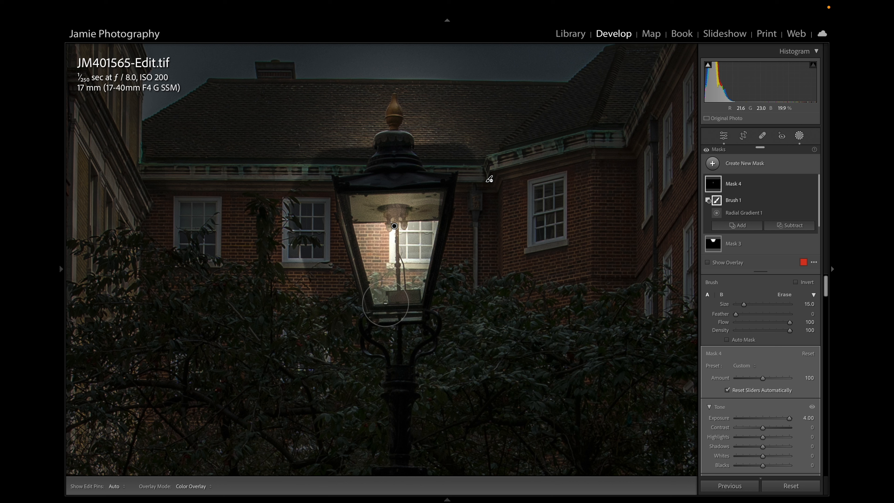
Reduce the subtract brush to size 2 and brush a straight line along the frame just below the lantern's glass.
scroll(323, 246, down, 8)
scroll(340, 199, down, 4)
shift+click(371, 307)
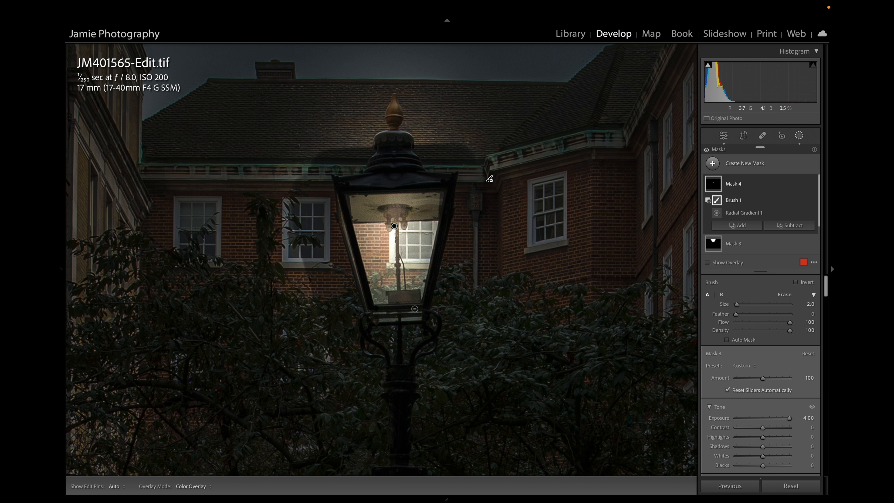
shift+click(421, 307)
Enlarge the subtract brush to size 33 and clear the remaining glow from the roof, finial and surroundings of the lantern.
scroll(345, 148, up, 10)
scroll(317, 127, up, 5)
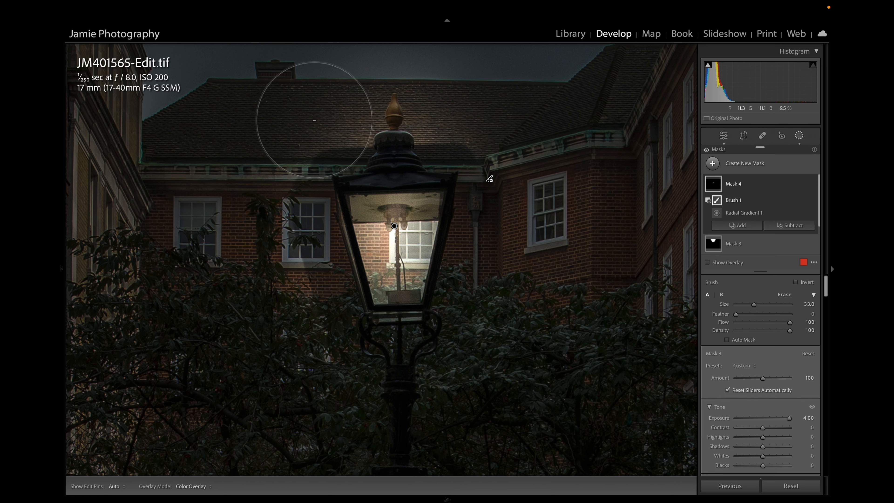
key(h)
key(h)
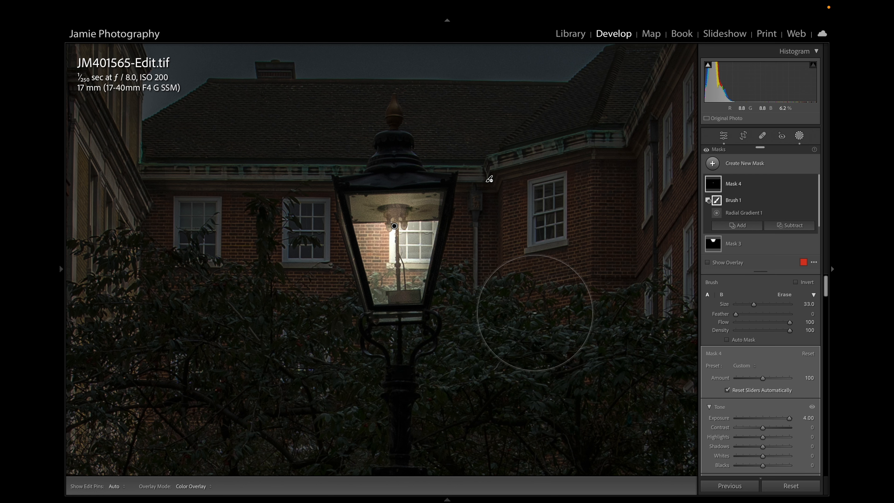
Shrink the subtract brush to size 1 and brush the glow off the lower metal rim beneath the lantern.
mouse_move(715, 186)
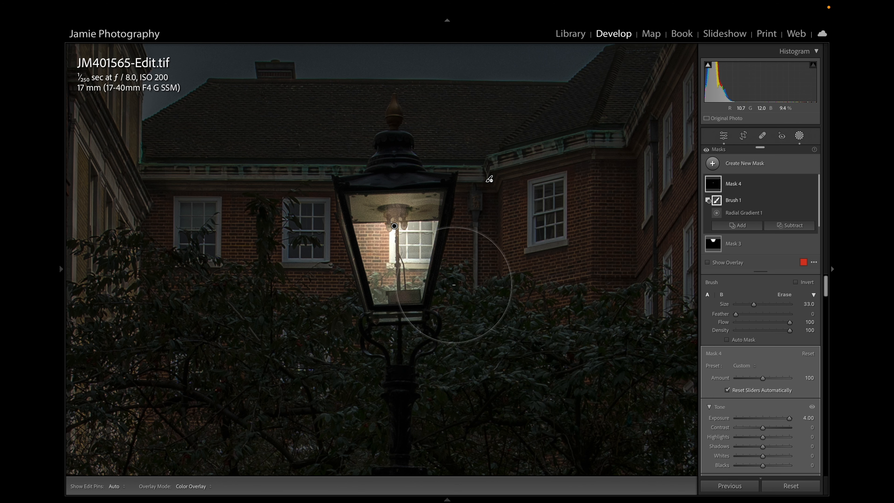
scroll(367, 350, down, 15)
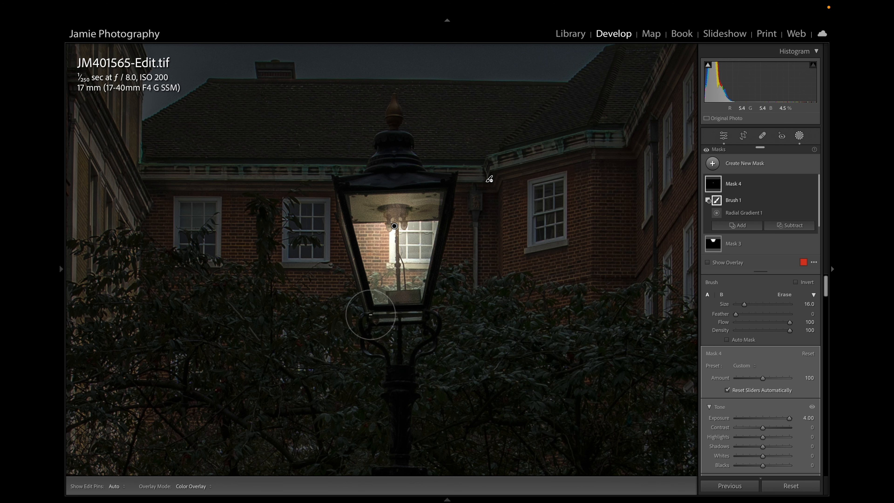
scroll(370, 314, down, 10)
shift+click(422, 314)
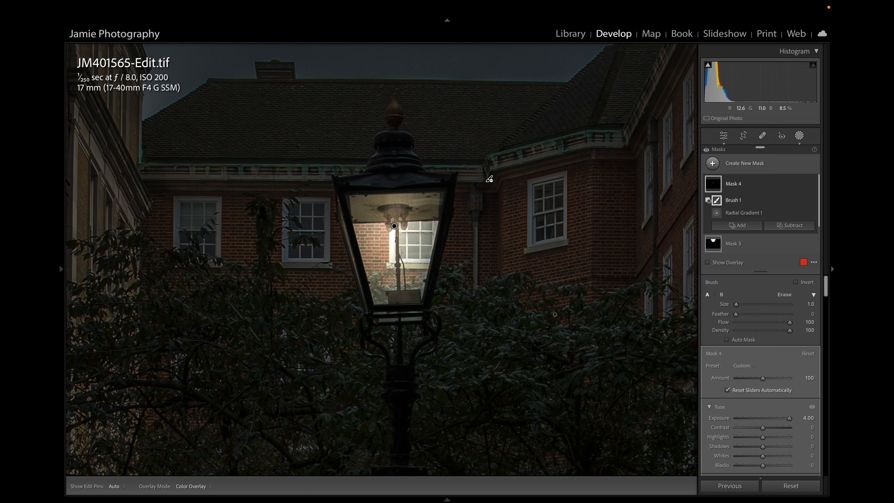
Check the lantern in the whole photo and duplicate its mask, including the radial gradient and subtracted brush.
mouse_move(62, 272)
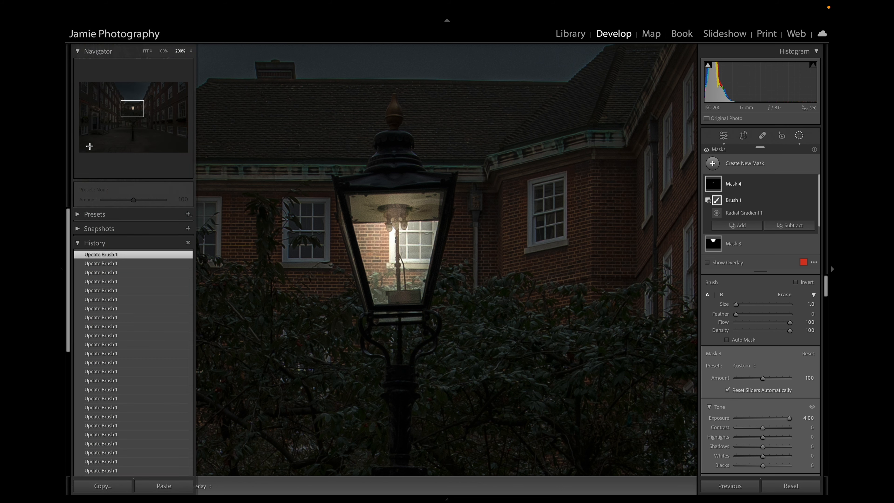
click(146, 51)
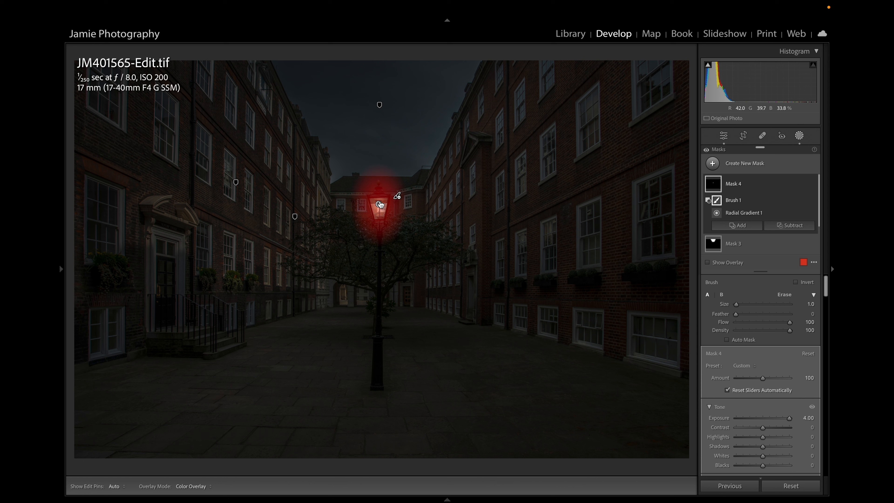
mouse_move(60, 273)
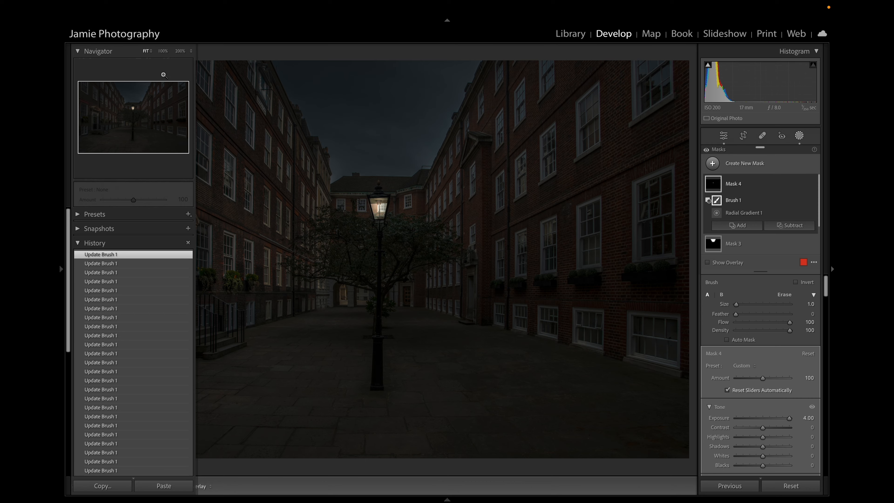
click(180, 51)
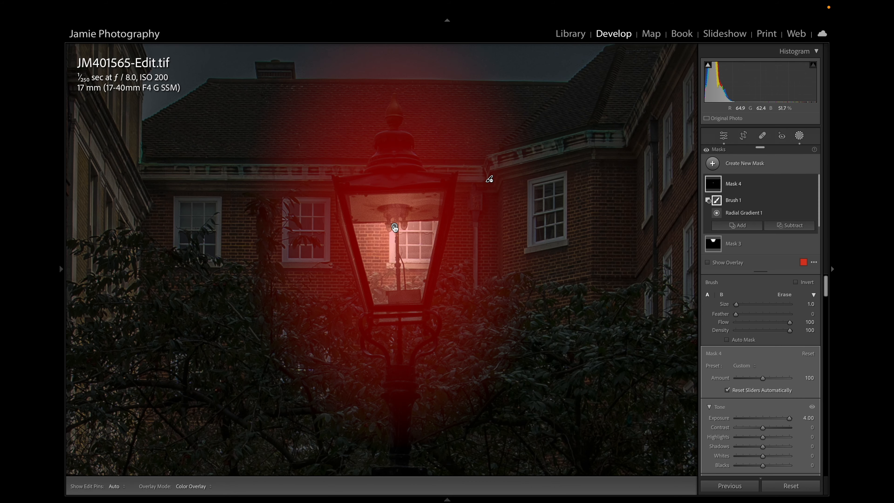
click(395, 226)
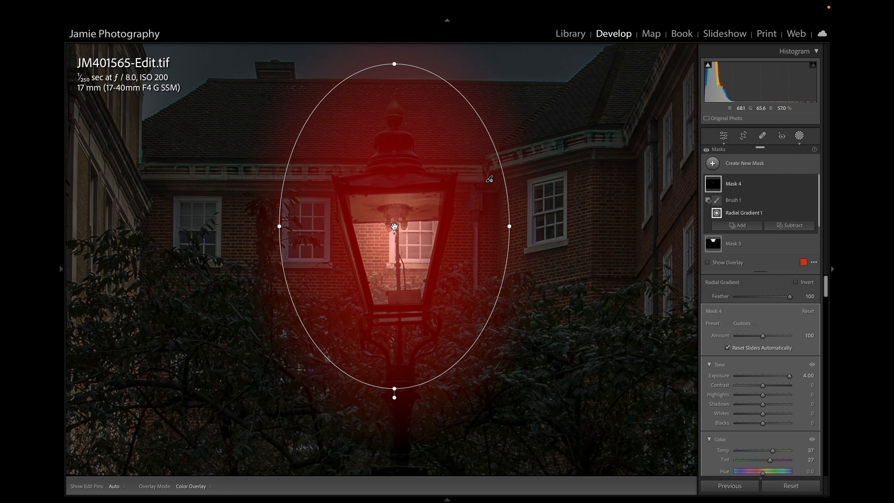
right_click(394, 226)
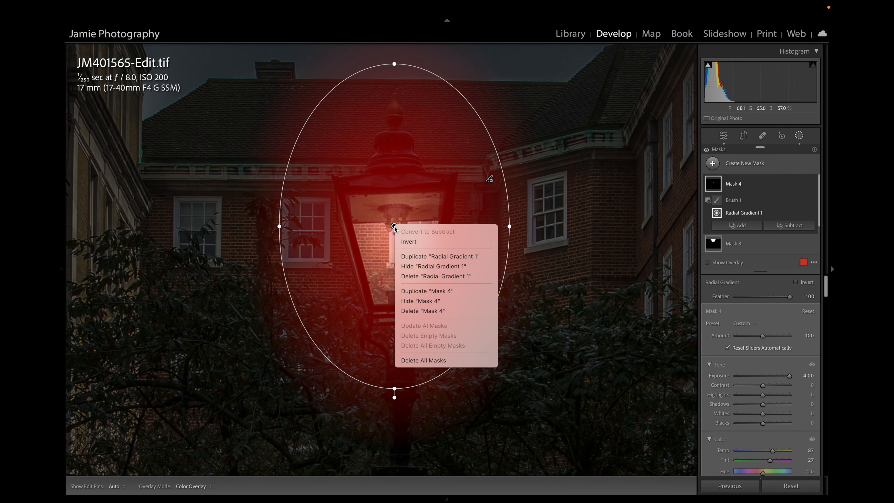
click(423, 291)
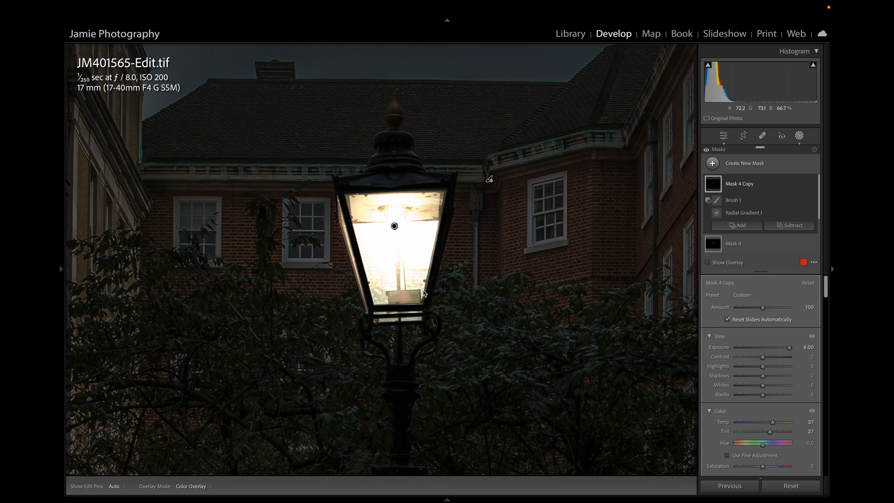
Narrow, slightly tilt and shorten the duplicate mask's radial gradient so it surrounds only the bulb area inside the lantern.
click(394, 226)
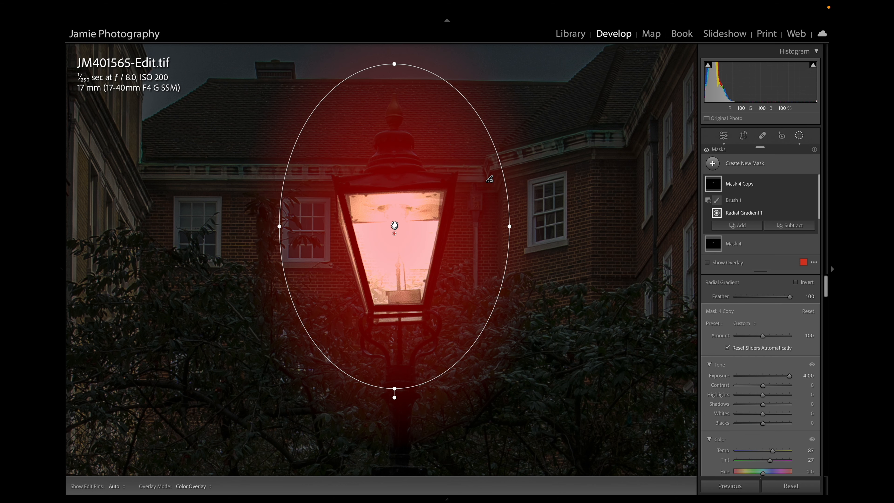
drag(281, 224, 370, 225)
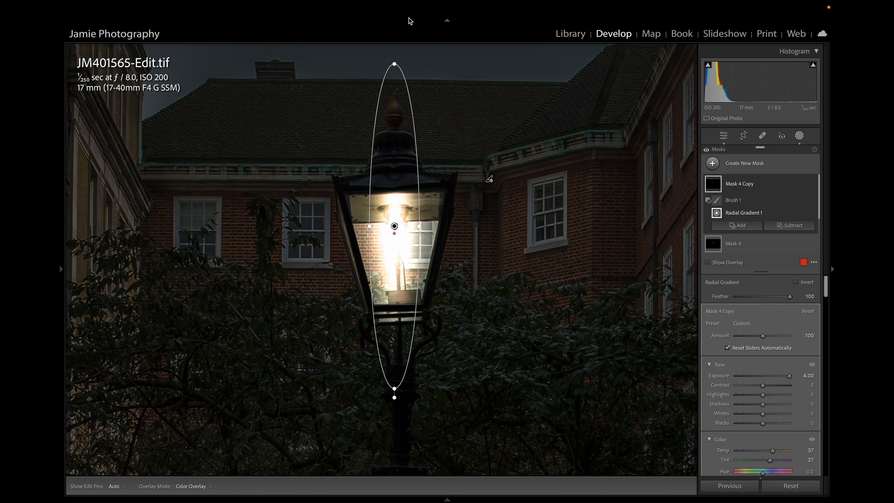
drag(394, 56, 387, 57)
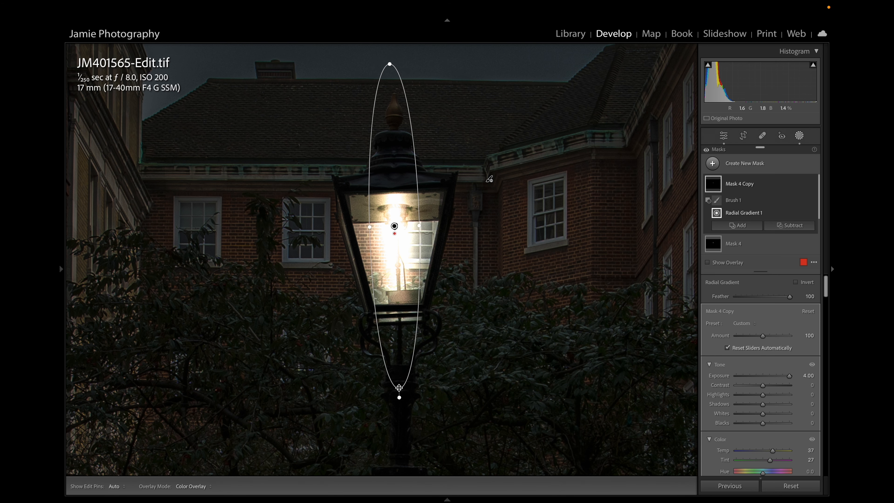
drag(399, 387, 401, 275)
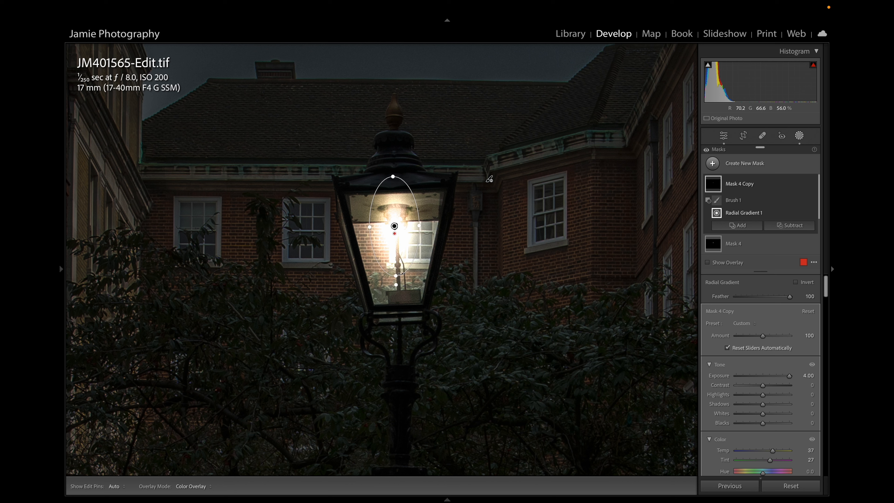
mouse_move(62, 270)
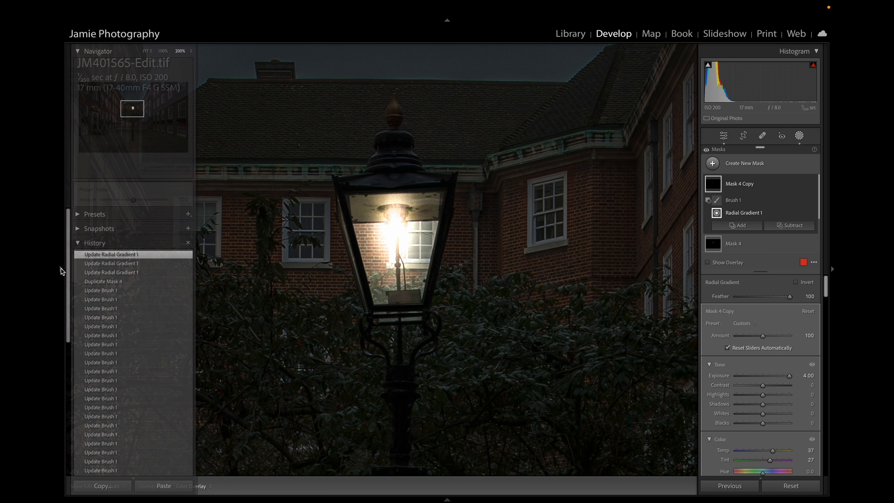
click(146, 51)
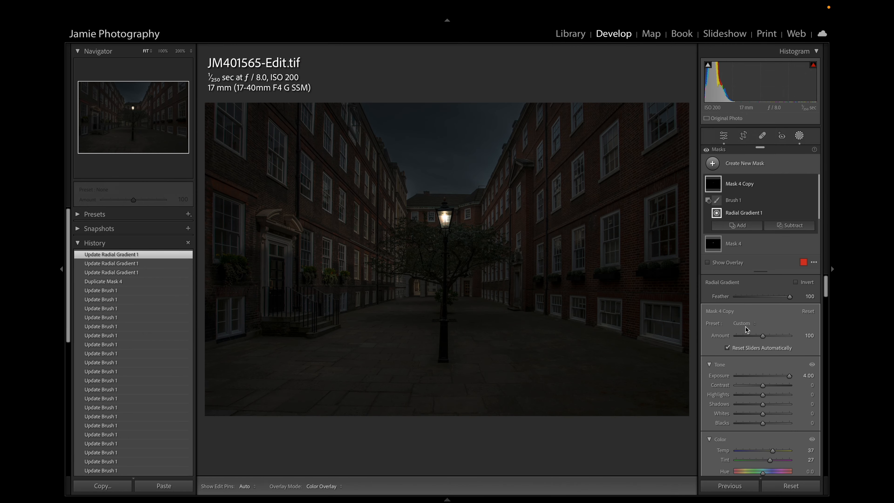
Add a radial gradient mask as a wide, flat ellipse on the paving, centred on the base of the lamppost.
click(799, 136)
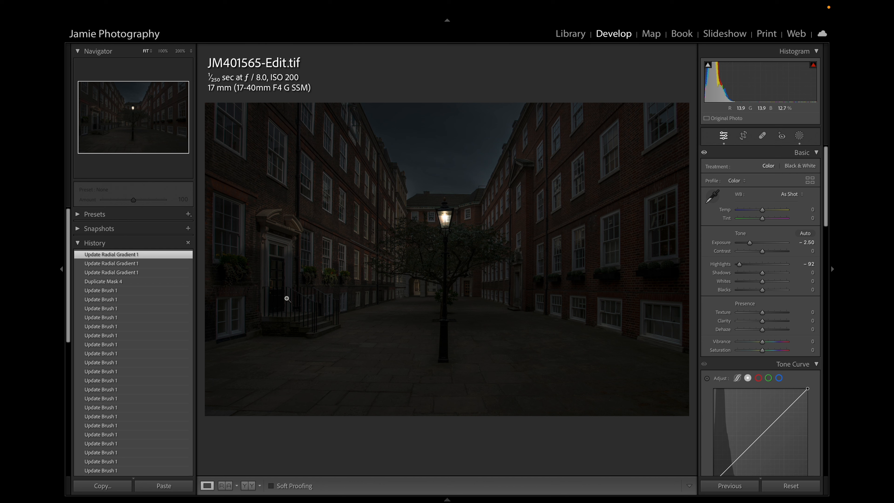
click(801, 137)
click(713, 163)
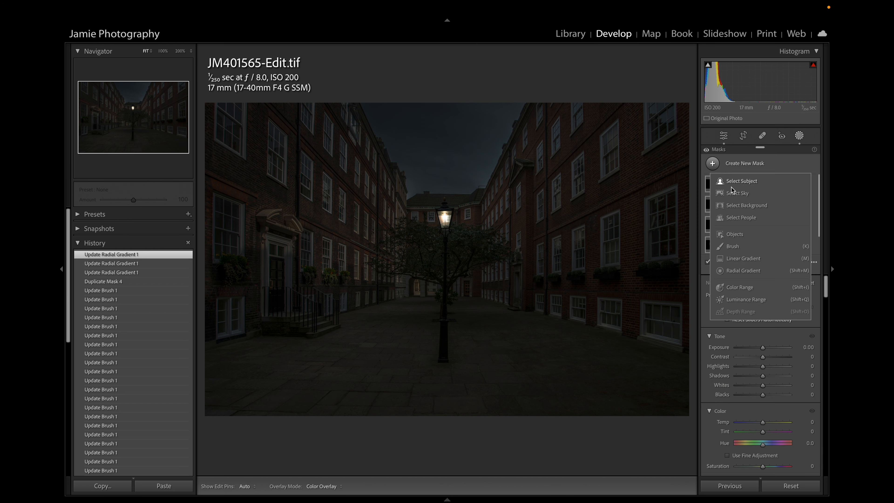
click(736, 273)
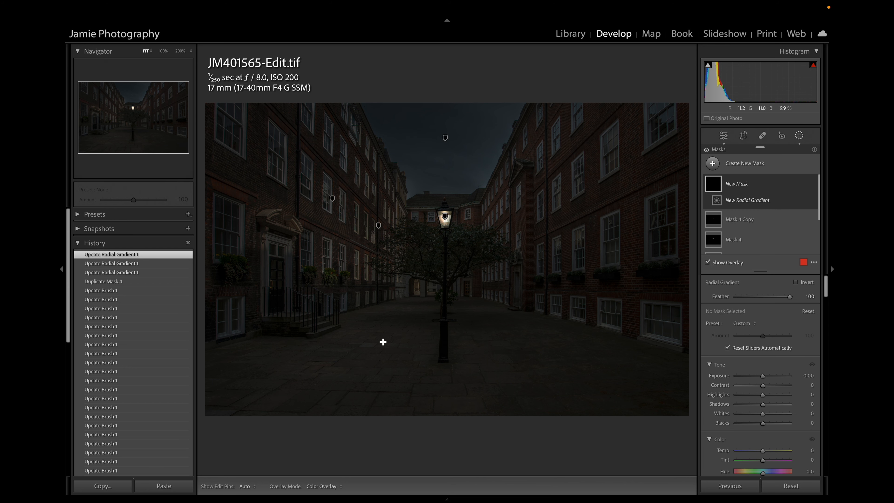
drag(356, 344, 603, 372)
drag(356, 343, 441, 362)
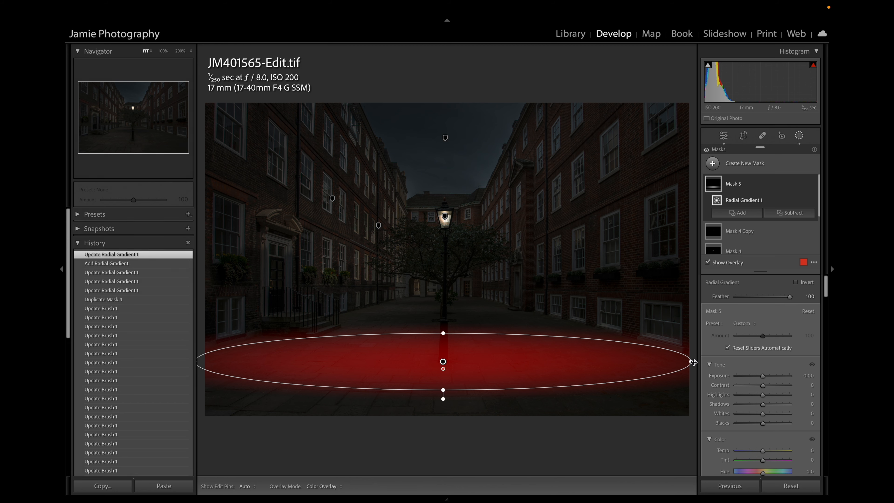
drag(691, 362, 637, 362)
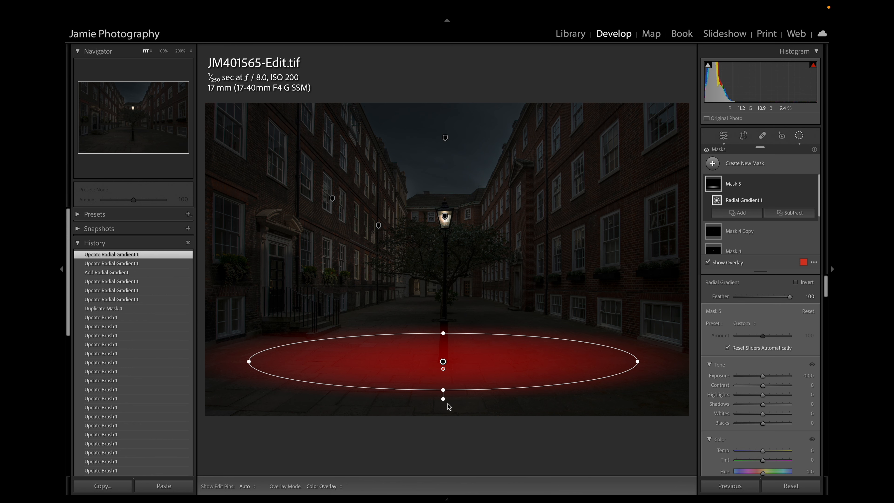
drag(442, 335, 443, 328)
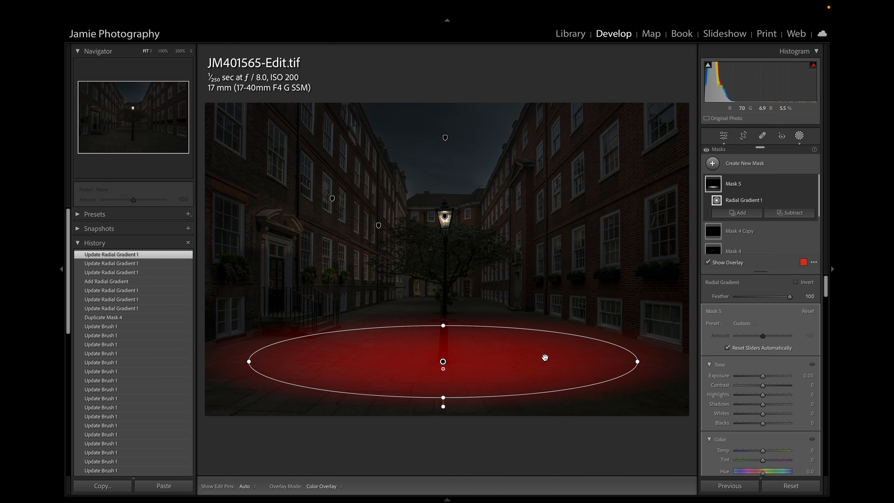
Light the paving mask with exposure 4.00, contrast 16, temperature 19 and tint 47.
drag(760, 376, 797, 380)
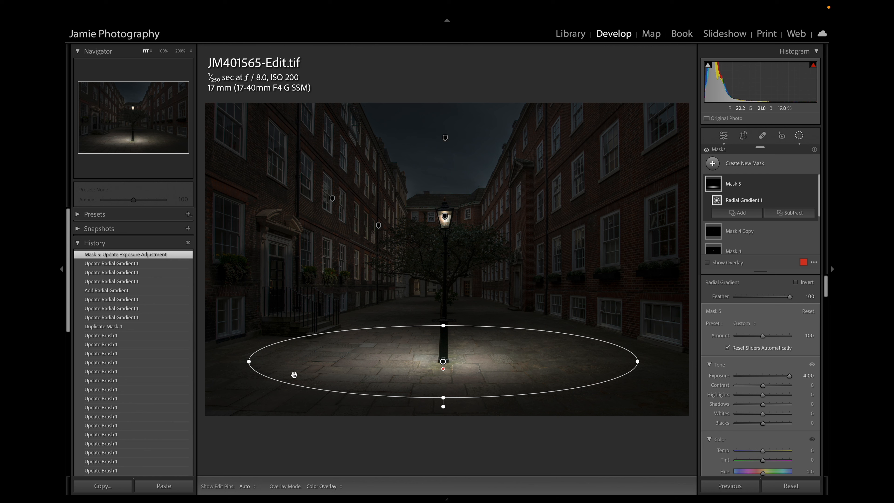
drag(763, 385, 767, 385)
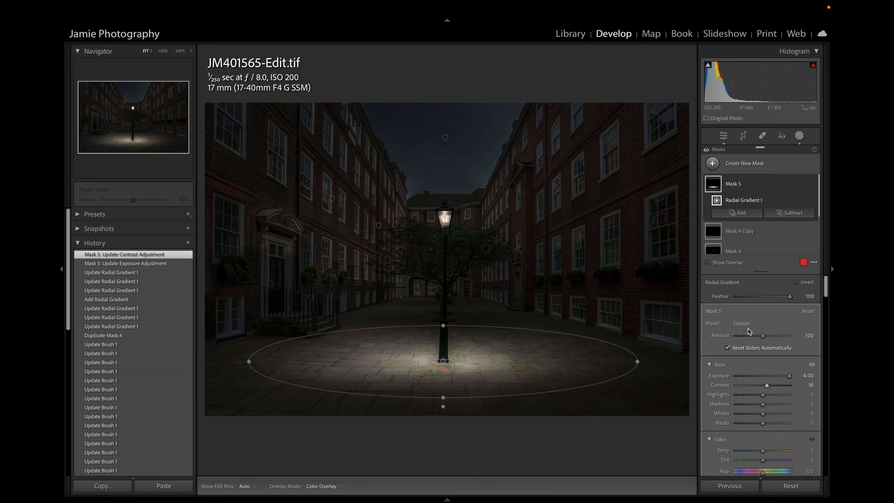
click(767, 451)
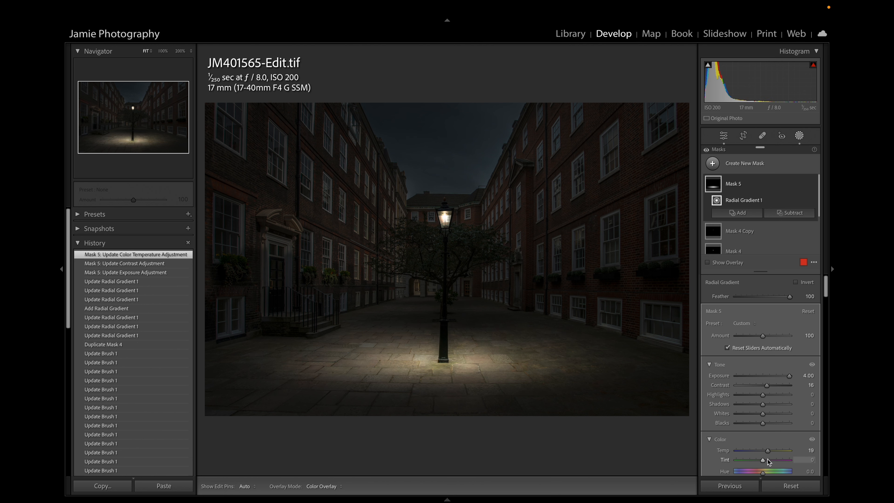
click(769, 460)
click(776, 463)
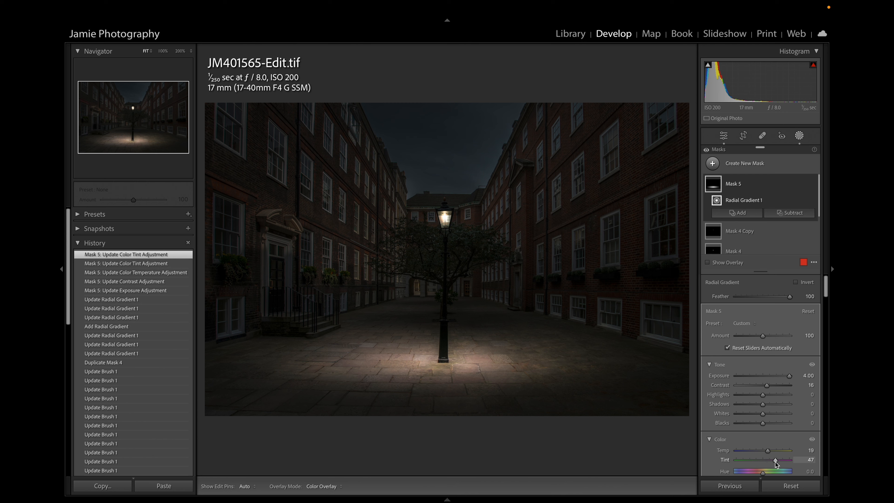
Set the paving mask's tint to 35 and widen its ellipse slightly across the courtyard.
drag(774, 462, 772, 463)
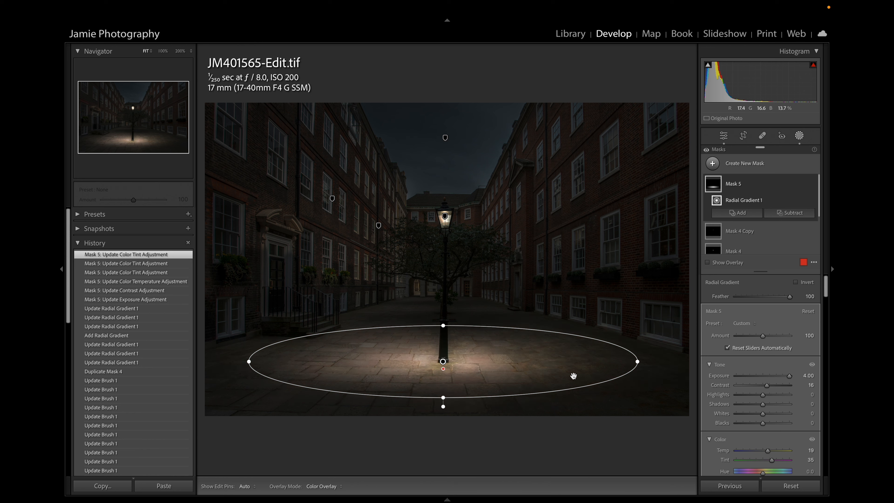
mouse_move(643, 362)
mouse_down()
mouse_move(636, 361)
mouse_move(654, 364)
mouse_up()
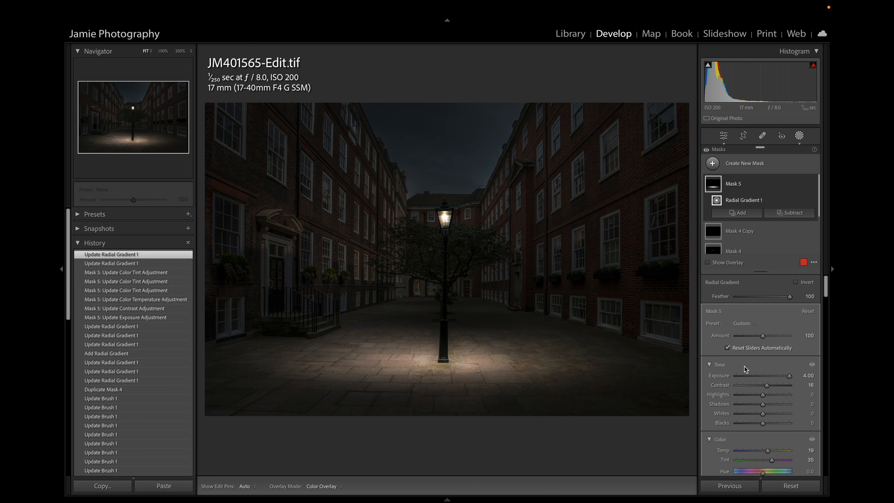
Enlarge the photo view and set the paving mask's clarity to 38 and exposure to 3.76.
scroll(744, 367, down, 10)
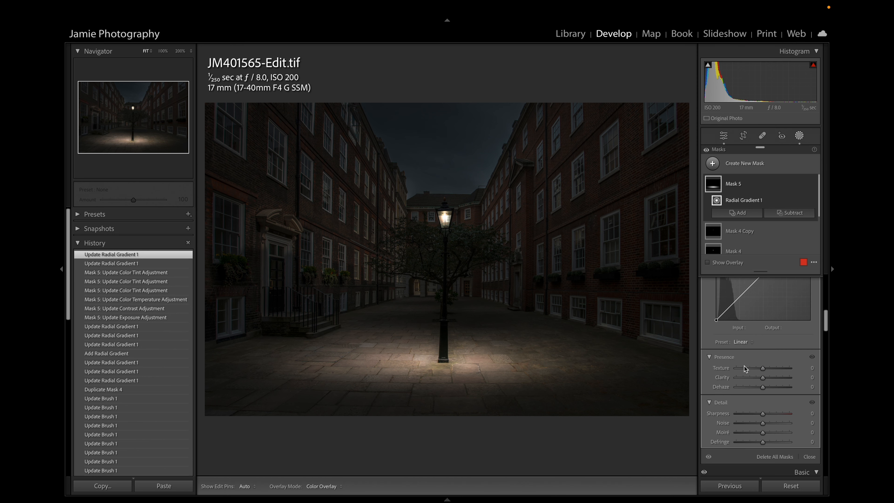
scroll(743, 367, down, 2)
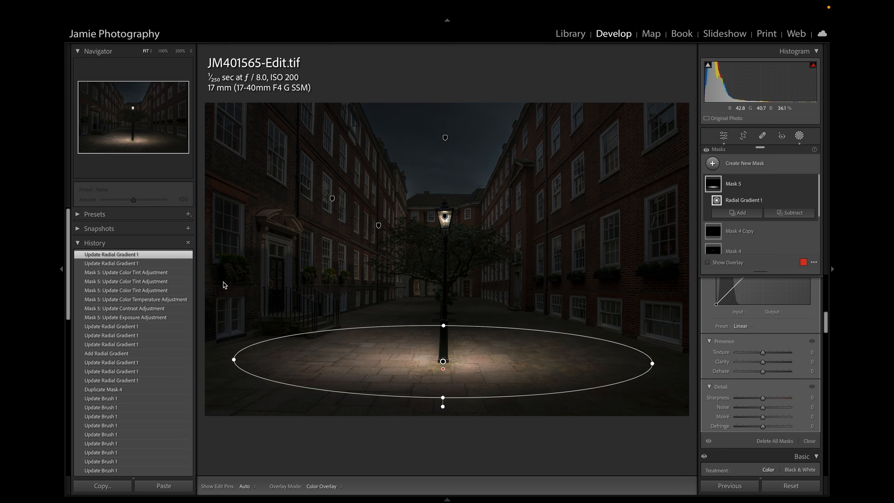
click(61, 271)
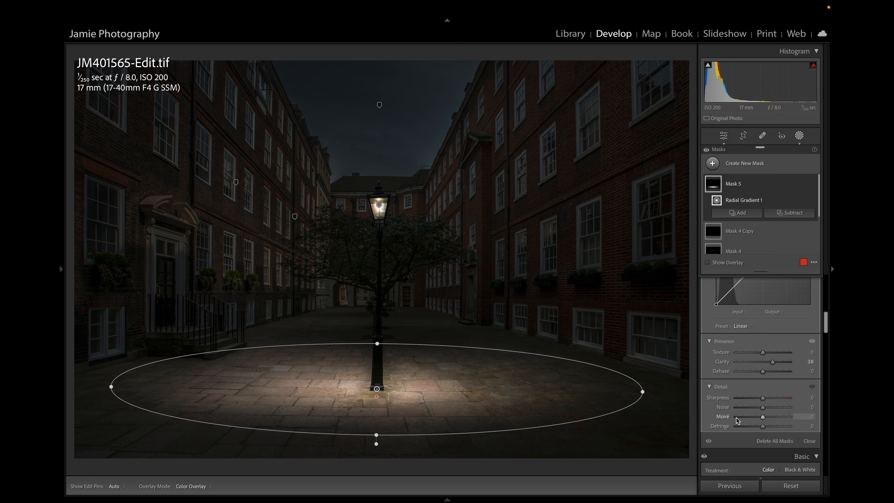
scroll(737, 418, up, 5)
scroll(736, 418, up, 3)
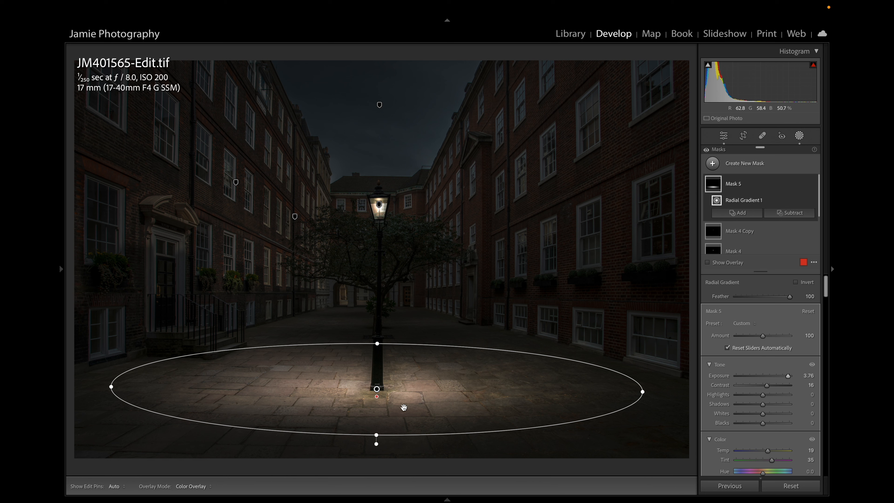
Duplicate the paving mask and place the copy behind the lamppost as a smaller, flatter ellipse with exposure 3.10.
right_click(378, 389)
click(432, 424)
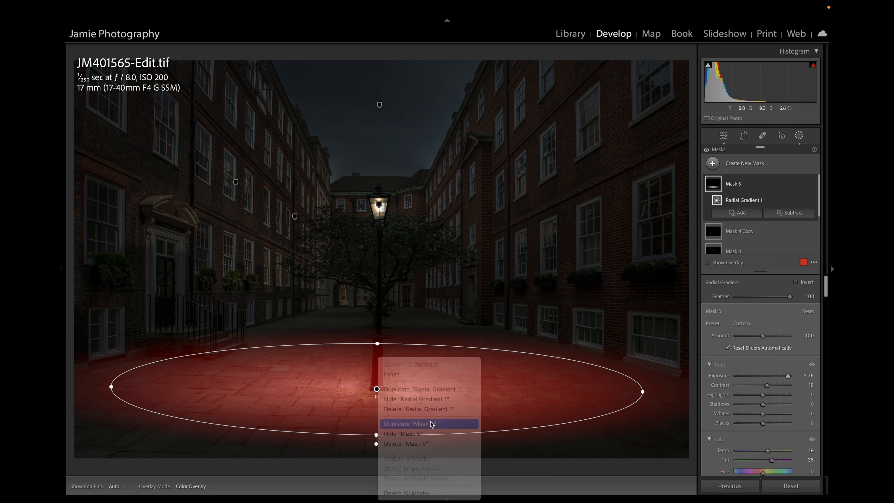
drag(377, 389, 376, 320)
drag(378, 273, 376, 304)
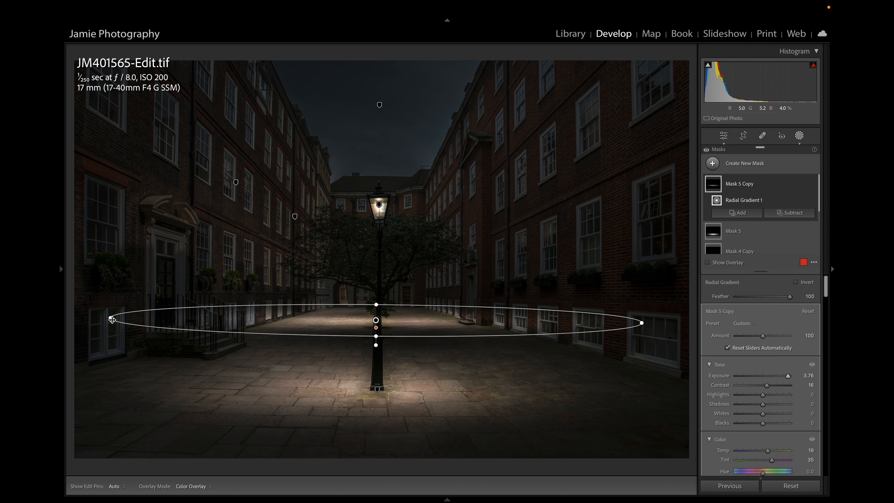
drag(112, 320, 264, 320)
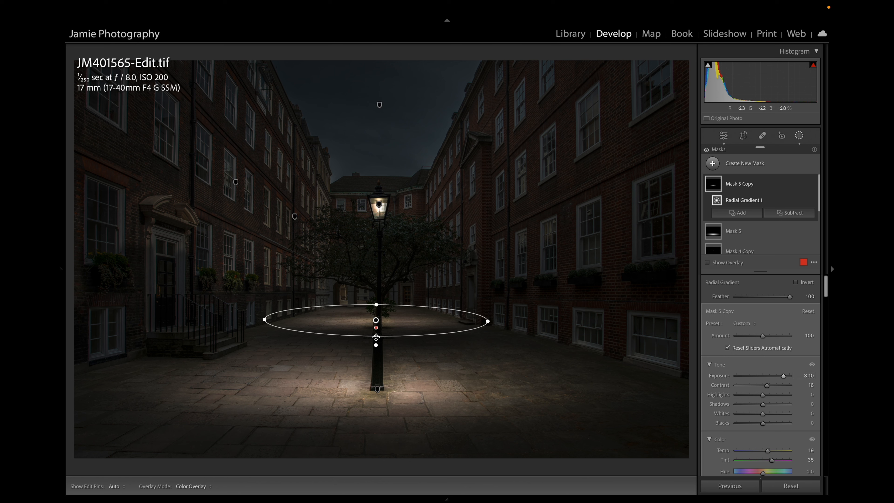
drag(376, 338, 378, 326)
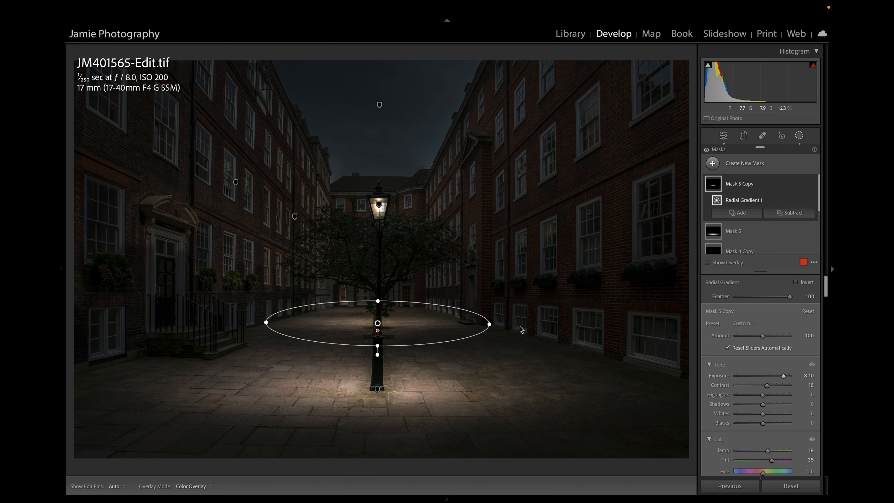
drag(495, 323, 494, 324)
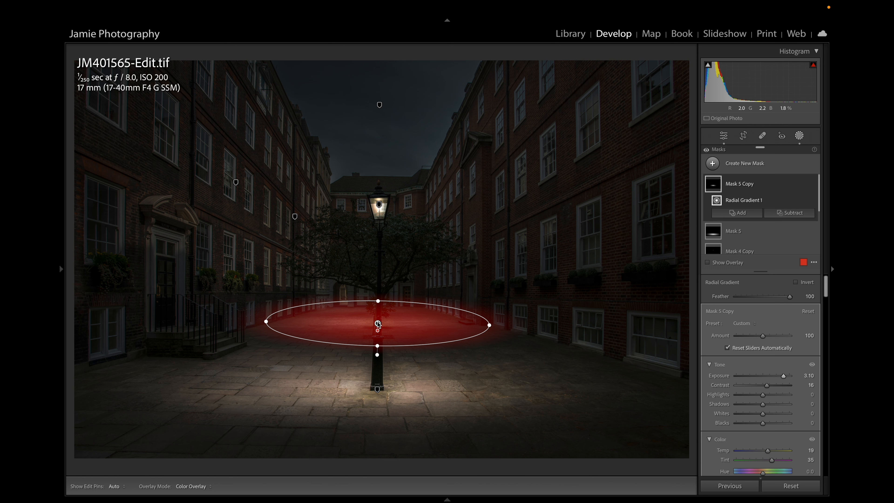
Duplicate the mask behind the lamppost and shift the copy farther back, making its ellipse narrower and flatter.
right_click(378, 322)
click(400, 385)
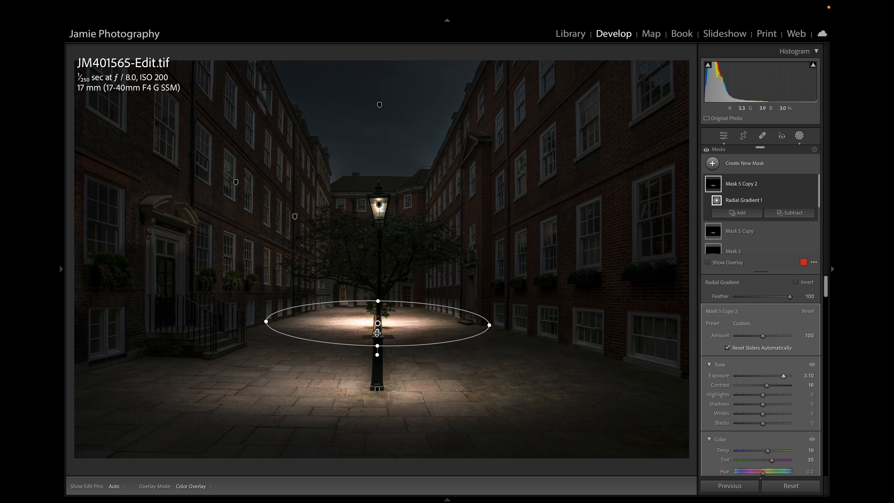
drag(377, 323, 376, 310)
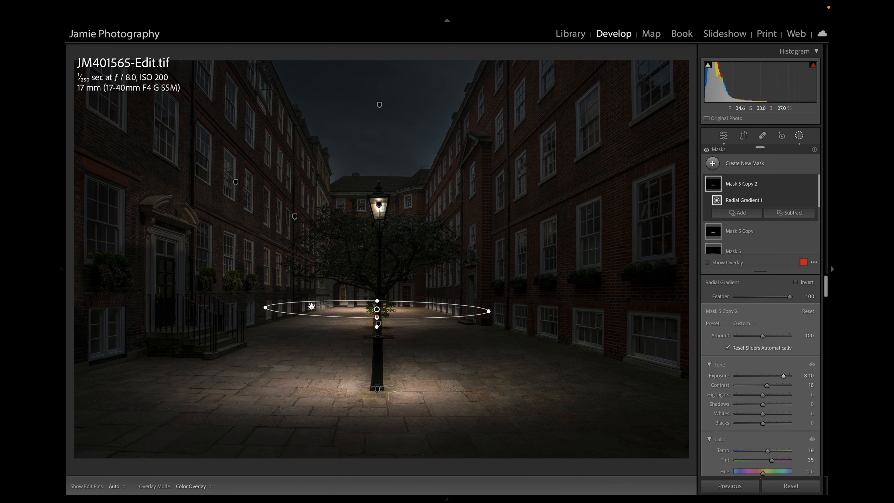
drag(266, 307, 319, 306)
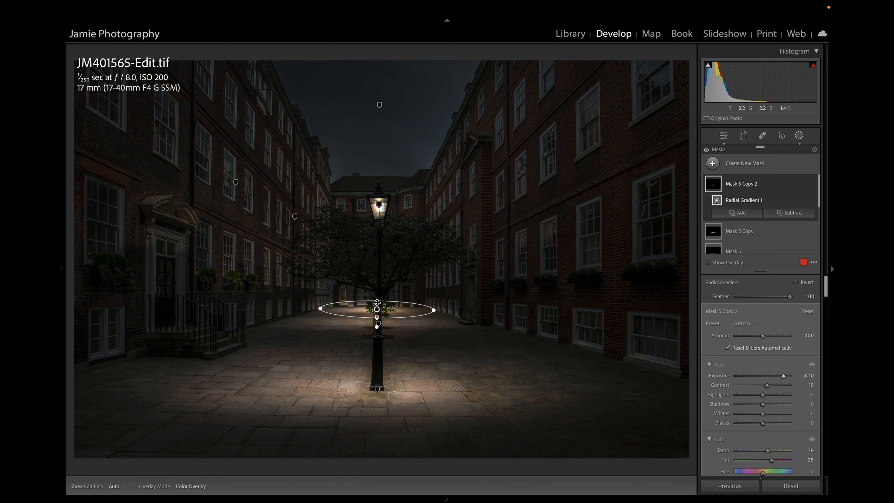
drag(379, 300, 379, 302)
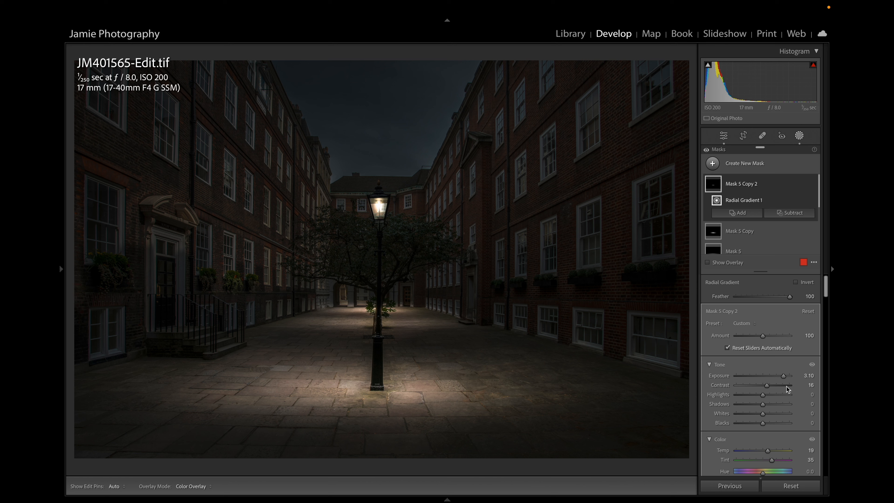
Set the farthest paving mask's exposure to 1.42.
click(778, 377)
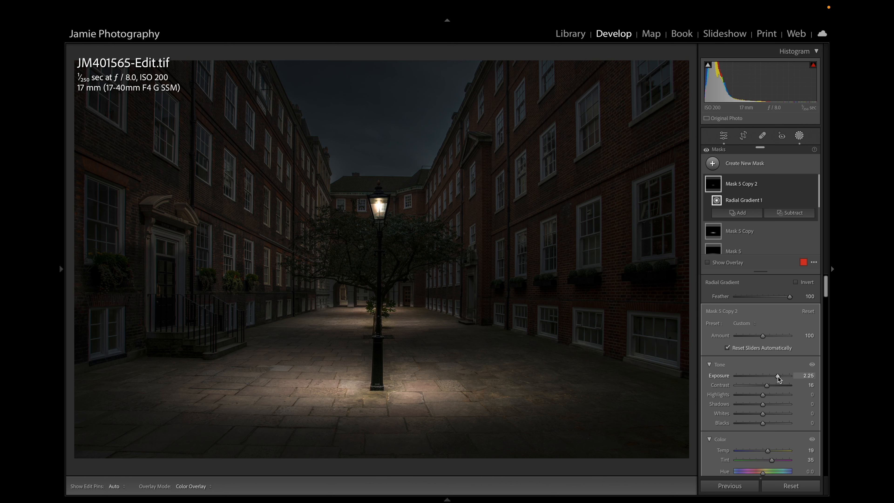
click(783, 376)
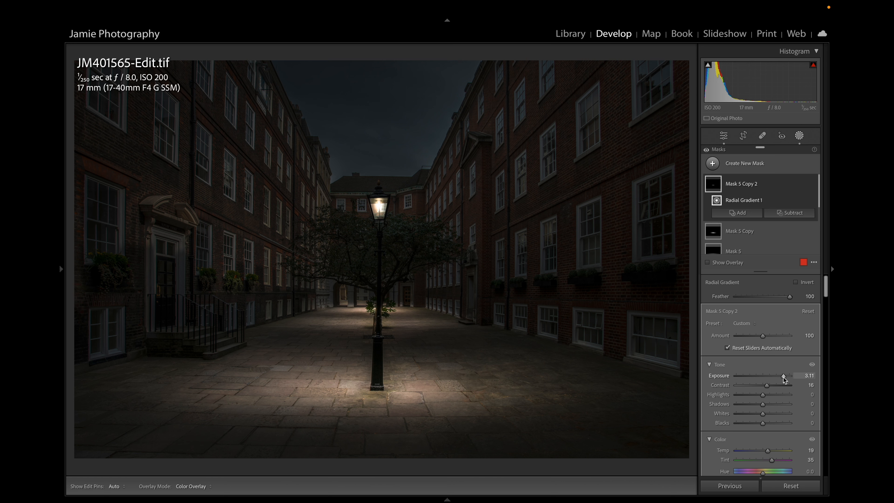
drag(777, 376, 773, 375)
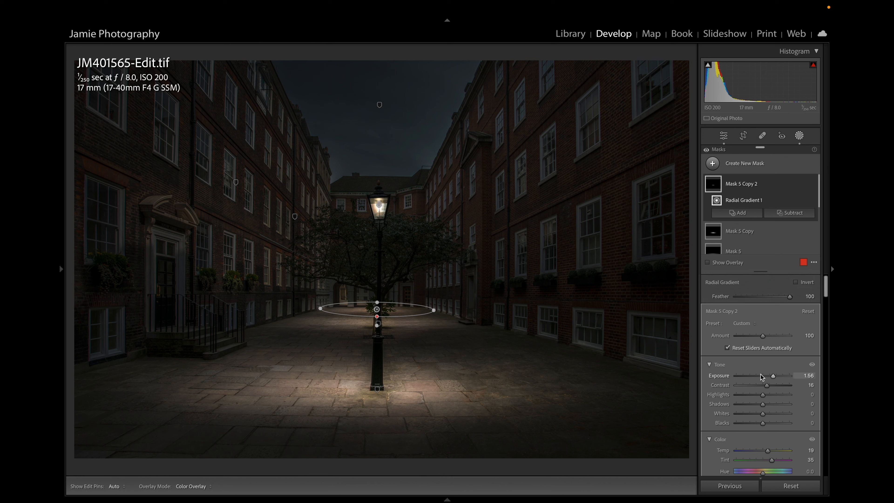
drag(776, 377, 774, 377)
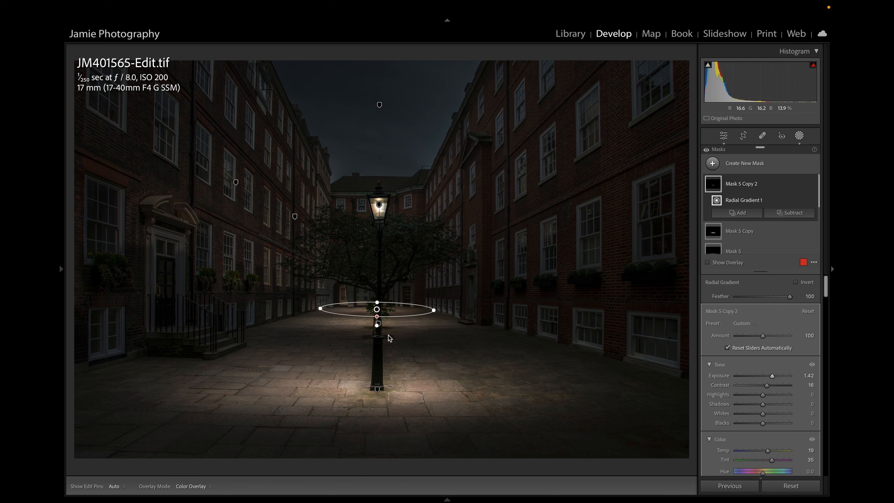
Lower the top edge of the middle paving ellipse slightly, and duplicate its mask onto the tree's canopy below the lantern.
click(378, 325)
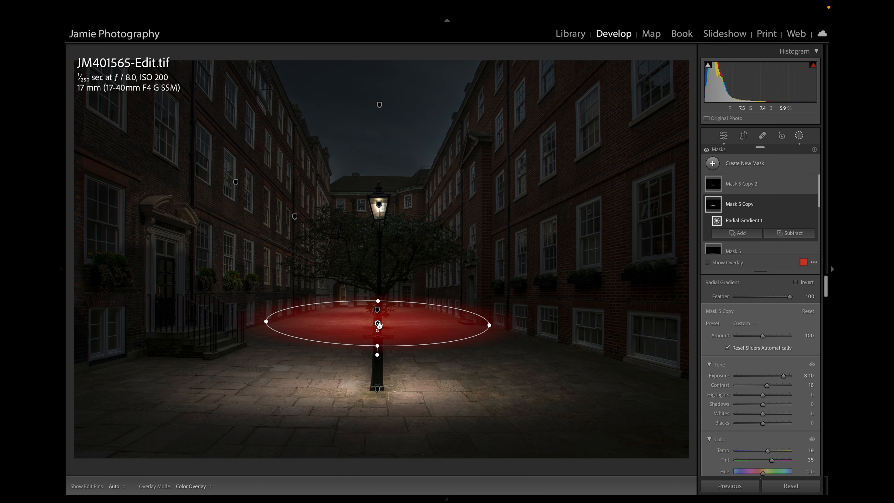
drag(378, 325, 379, 306)
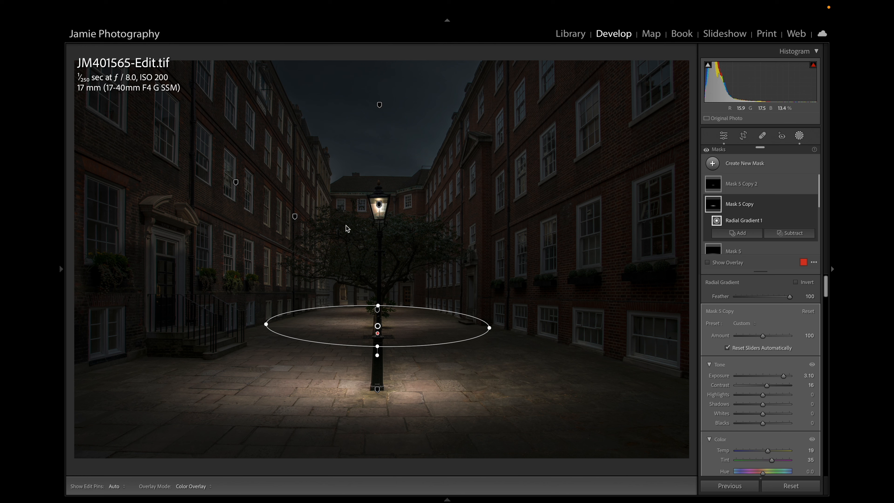
right_click(377, 326)
click(410, 394)
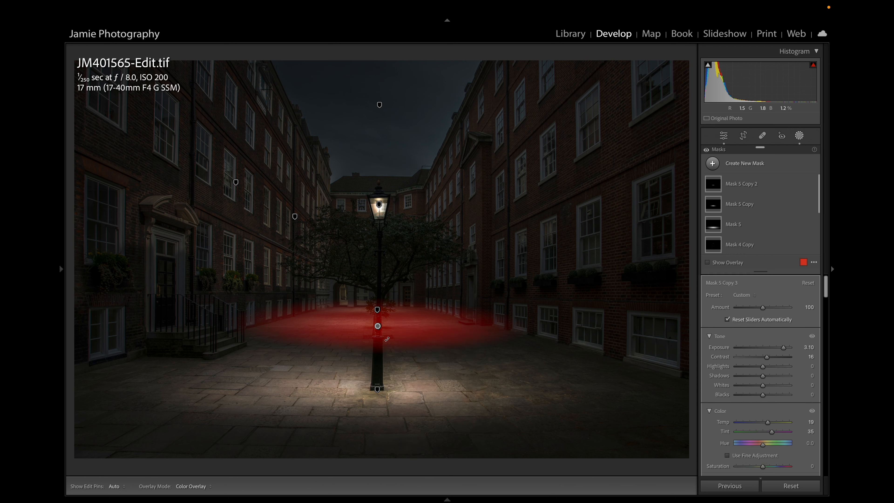
drag(378, 327, 379, 234)
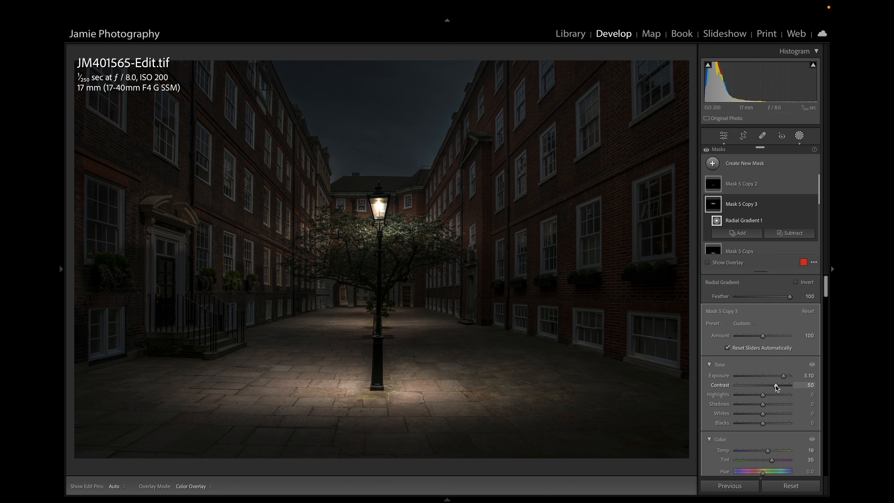
Set the tree mask's contrast to 67, and make its ellipse taller and slightly lower to cover the canopy.
drag(779, 385, 782, 386)
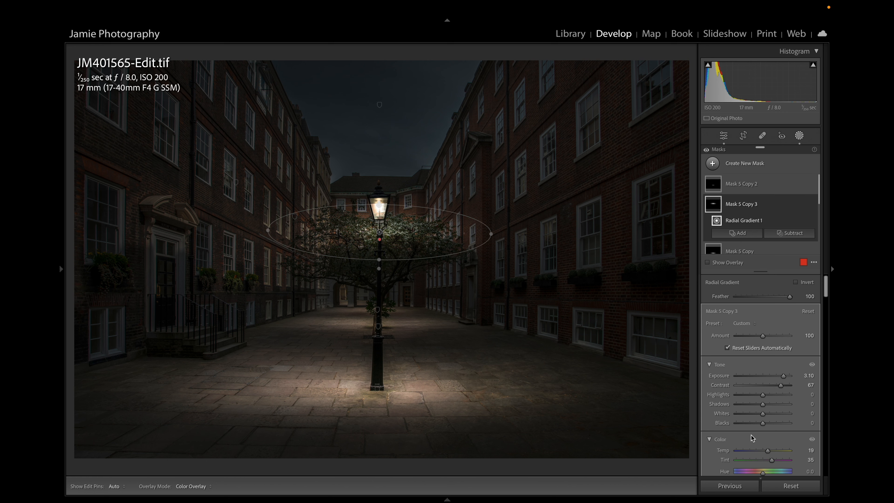
scroll(751, 435, down, 5)
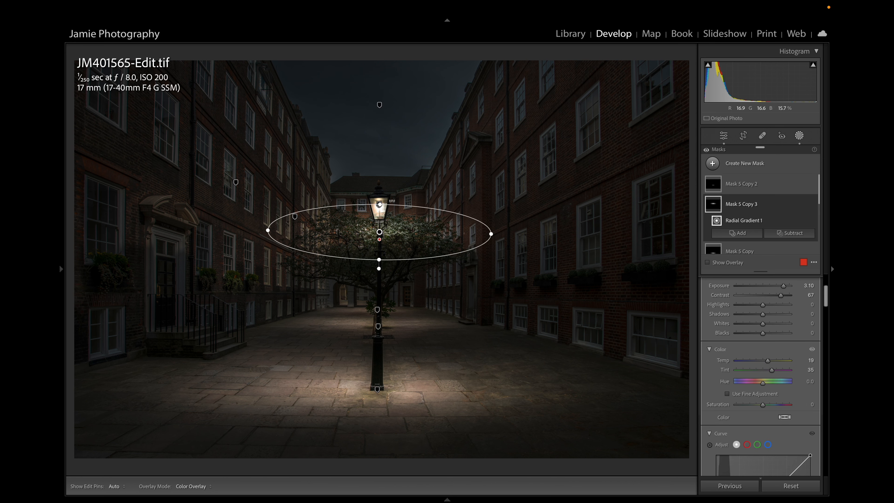
drag(379, 261, 379, 276)
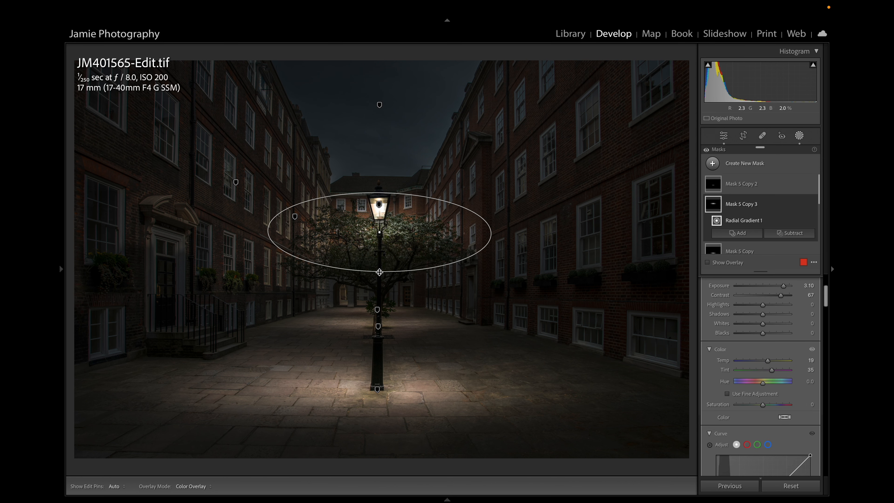
drag(378, 238, 380, 241)
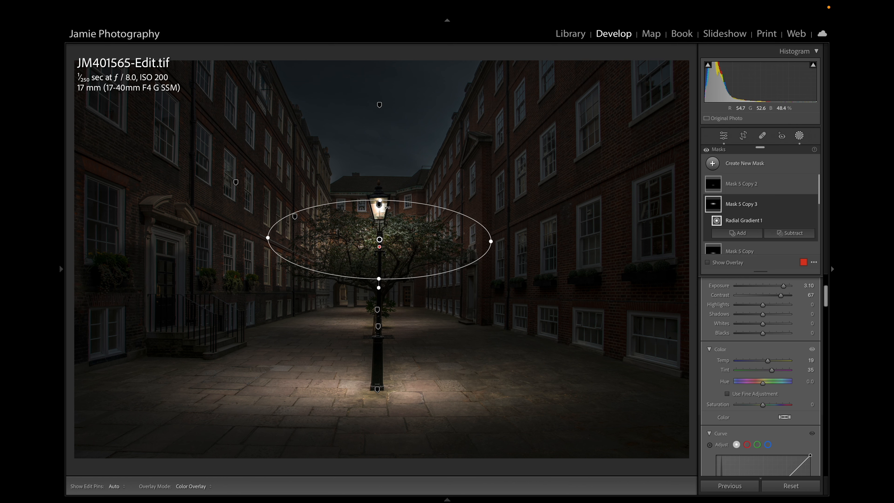
Subtract the building walls around the tree from the tree mask with a brush of size 16.
click(796, 238)
click(784, 303)
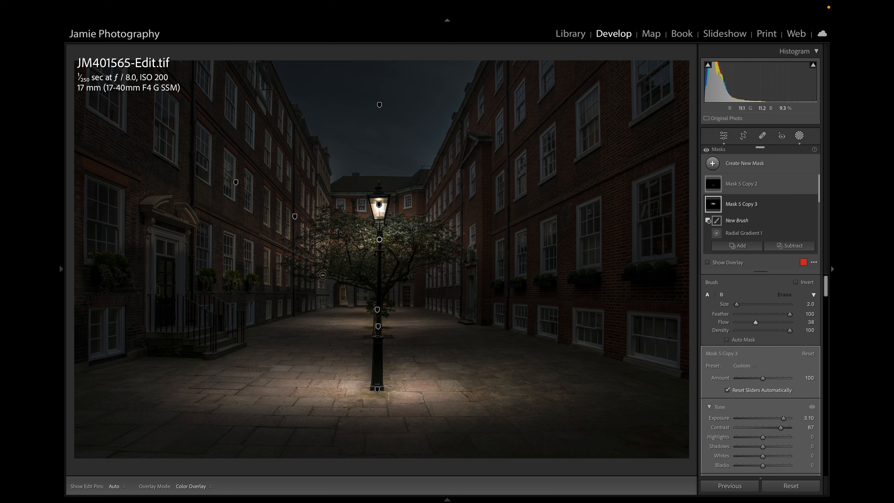
scroll(323, 274, up, 10)
key(h)
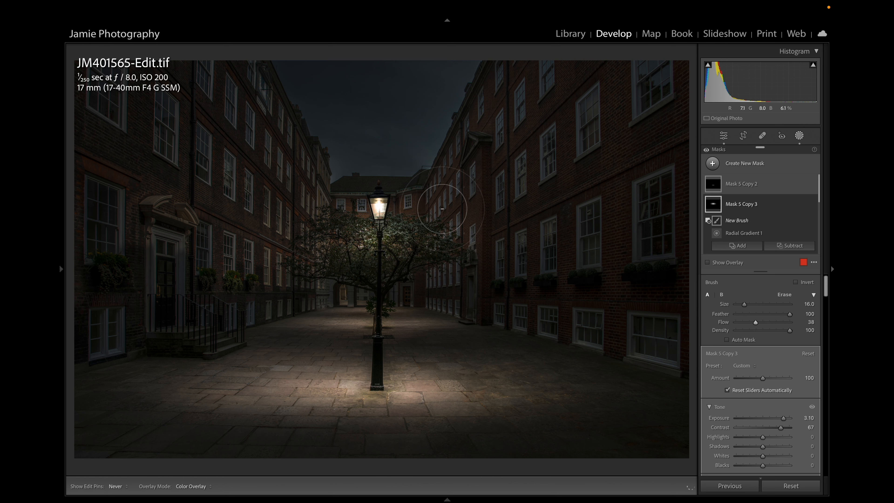
mouse_move(315, 201)
mouse_down()
mouse_move(254, 238)
mouse_move(261, 279)
mouse_move(290, 296)
mouse_up()
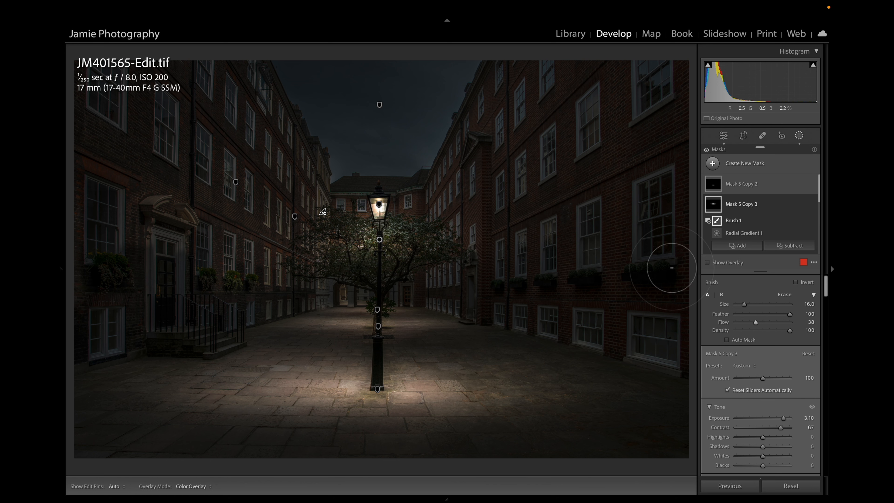
Add a radial gradient mask as a tall upright ellipse over the windows and brickwork of the right-hand building.
click(748, 167)
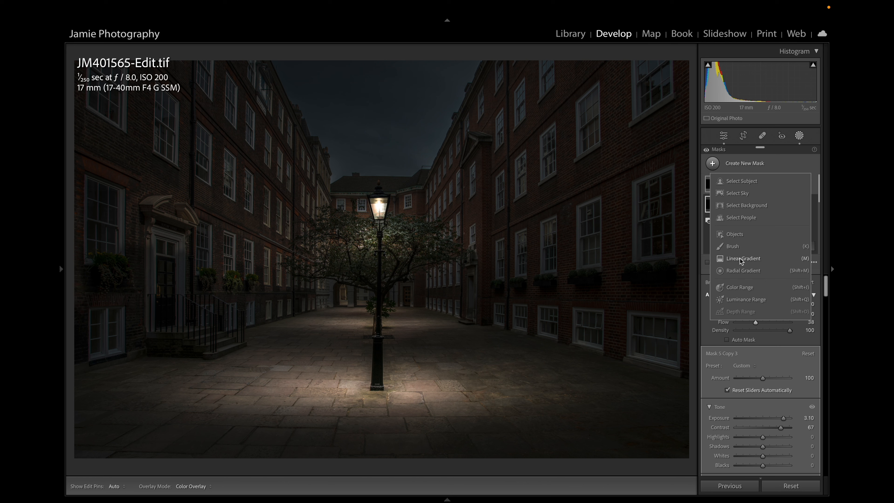
click(740, 270)
drag(570, 197, 607, 259)
drag(569, 193, 589, 235)
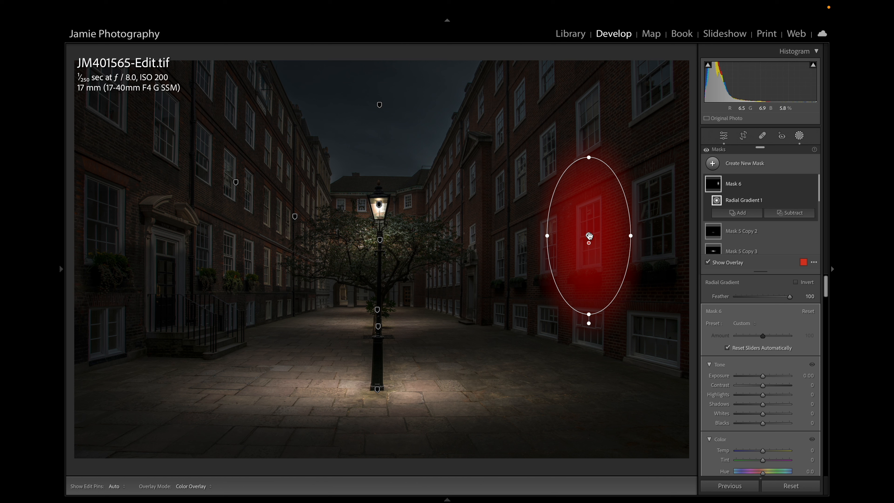
drag(589, 236, 597, 206)
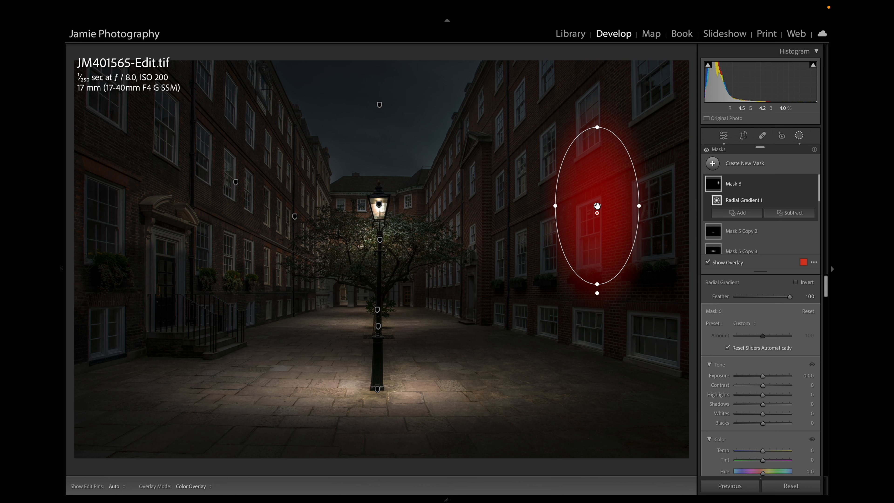
drag(604, 278, 599, 294)
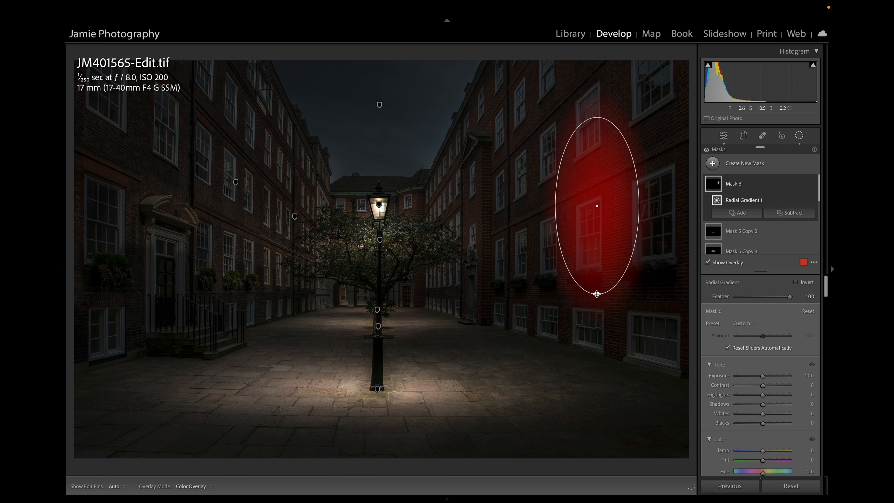
drag(555, 205, 546, 206)
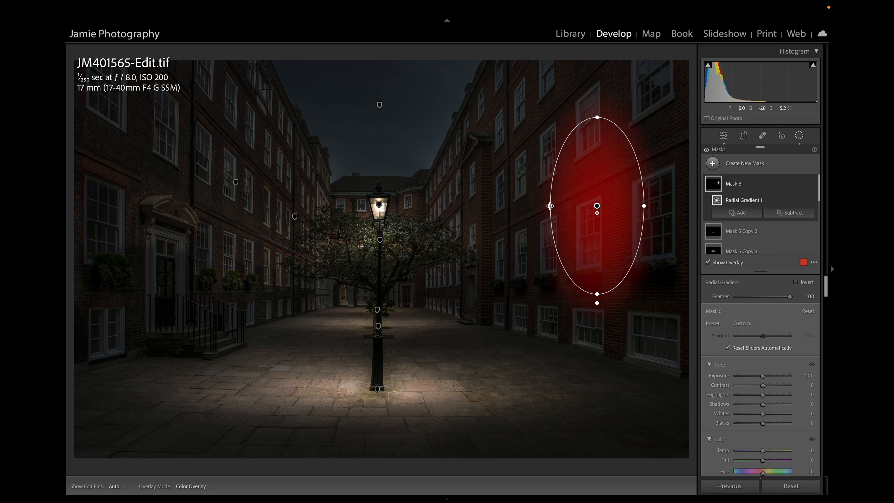
Set the exposure of the radial gradient mask on the right-hand building to 4.00.
drag(763, 376, 836, 380)
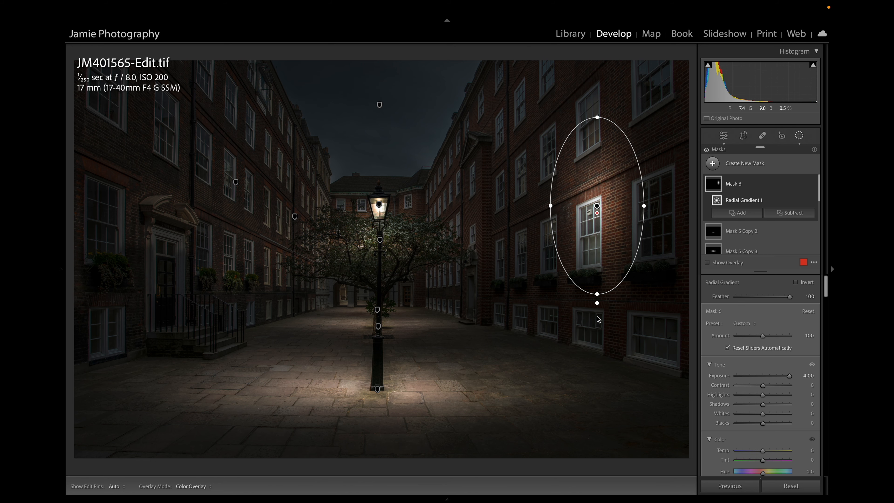
mouse_move(61, 269)
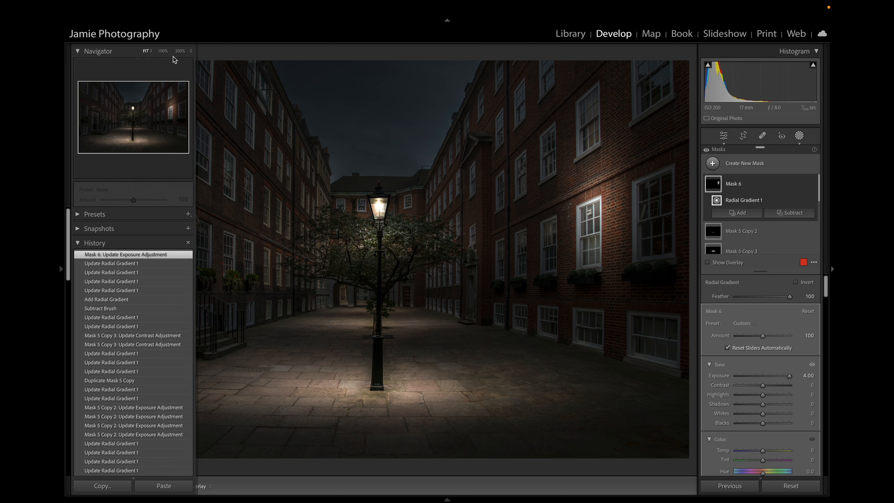
click(180, 51)
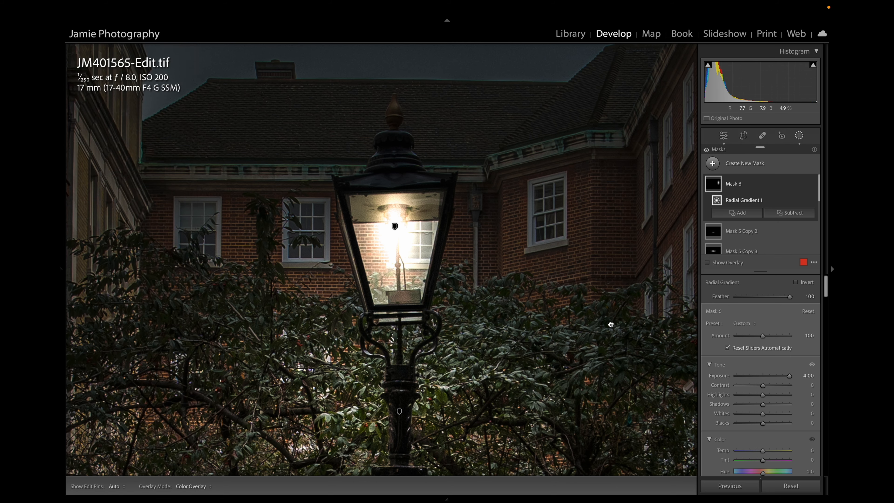
drag(611, 325, 60, 298)
drag(417, 358, 86, 239)
drag(403, 261, 166, 264)
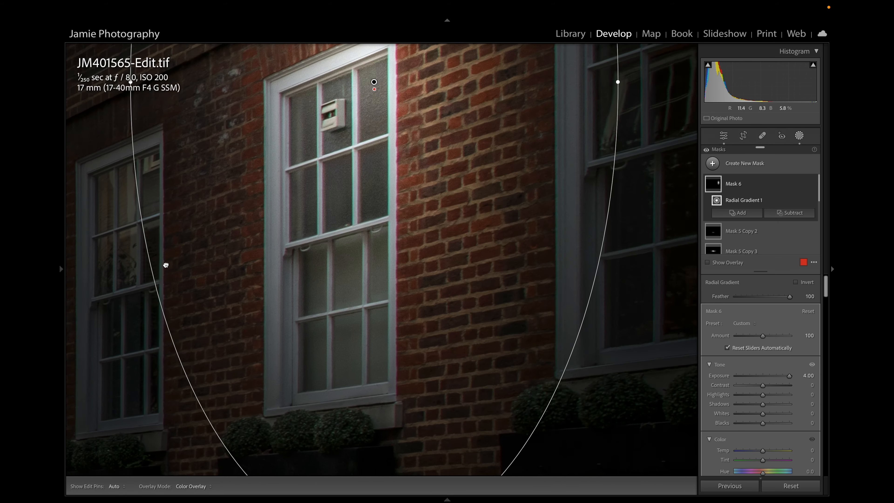
drag(371, 161, 401, 194)
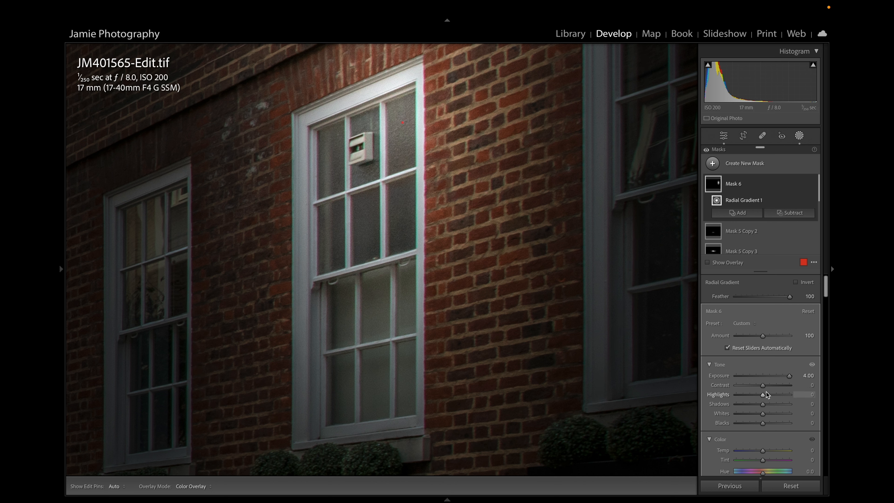
Start subtracting from the right-hand building's mask with a brush set to feather 10 and flow 100.
click(769, 214)
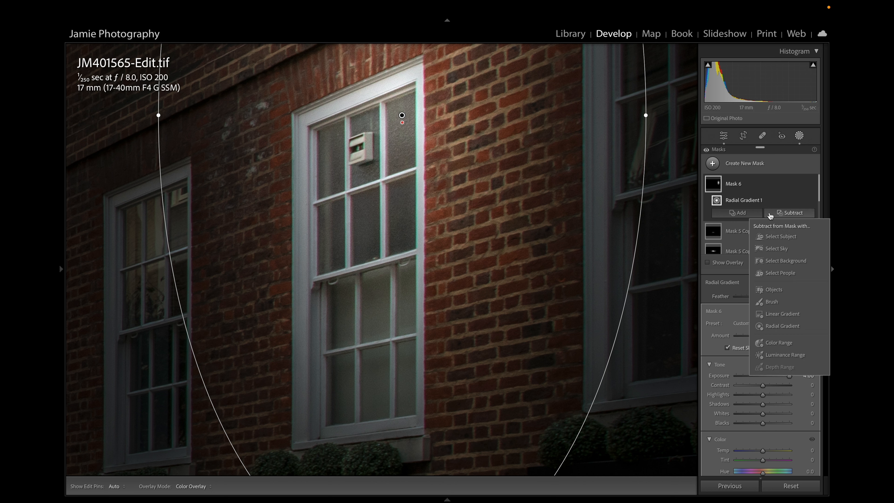
click(769, 300)
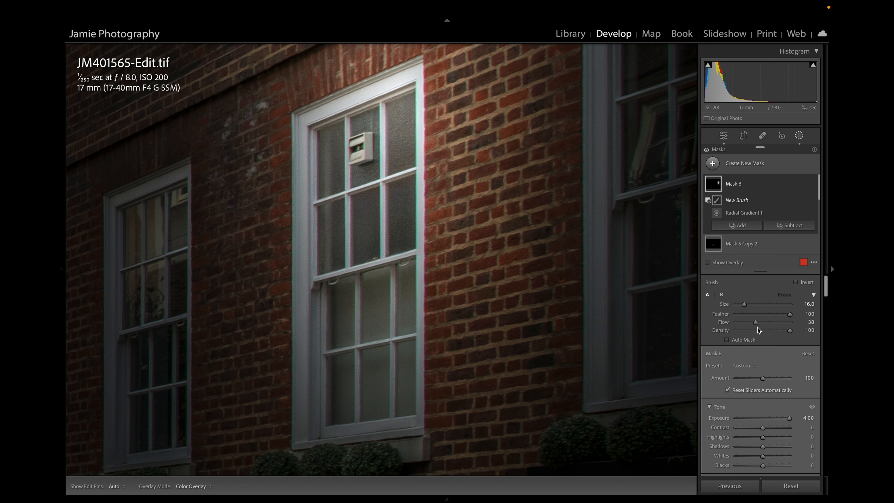
click(738, 314)
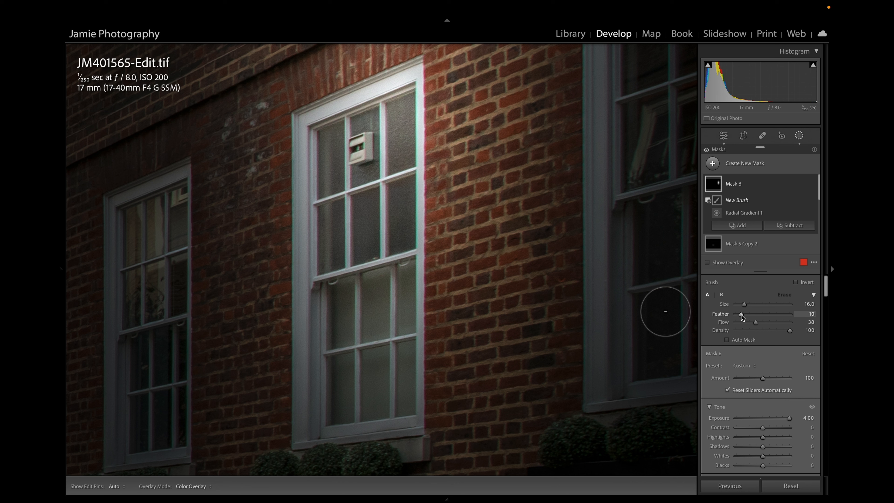
drag(757, 322, 835, 324)
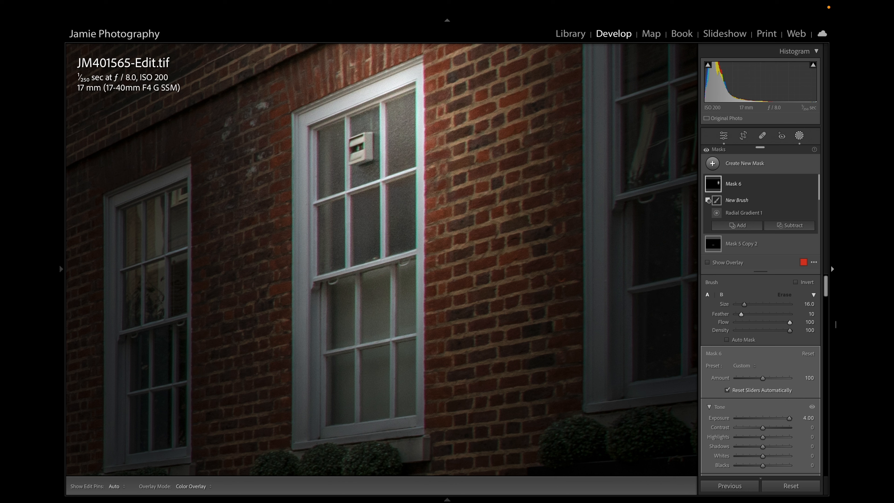
Subtract the brickwork right of and above the brightened window from the mask in straight strokes with a brush of size 16.
click(447, 53)
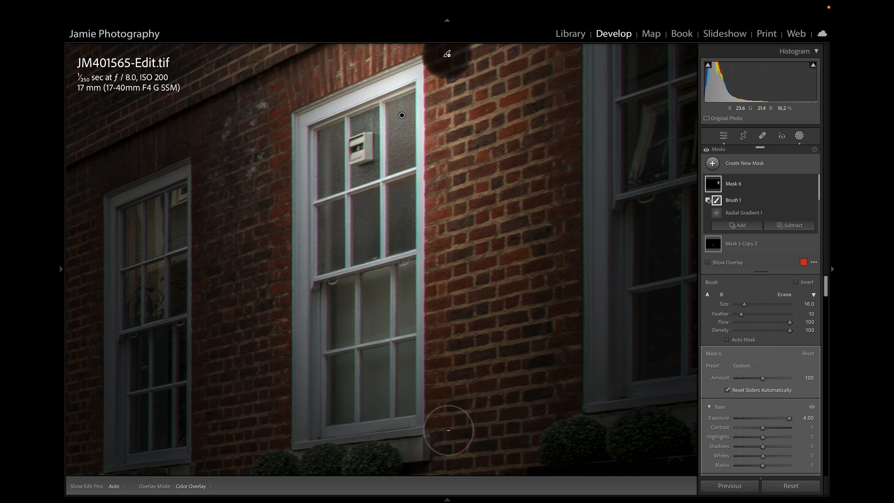
shift+click(448, 431)
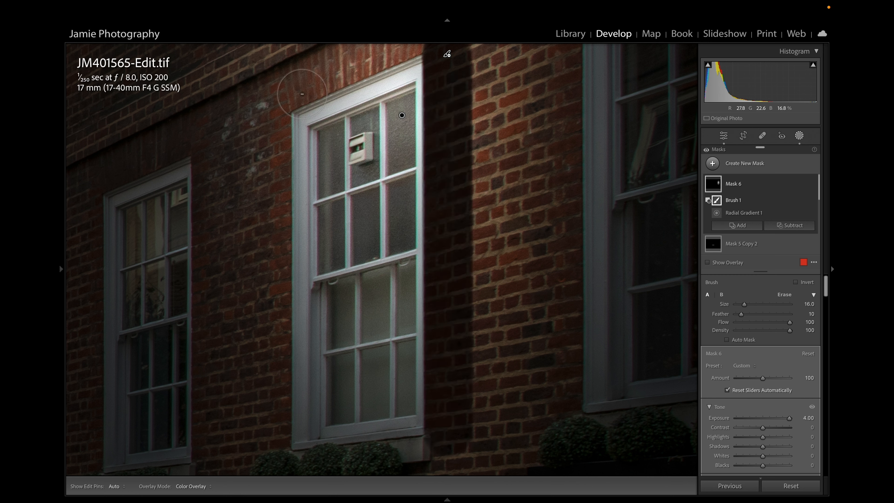
drag(286, 128, 277, 234)
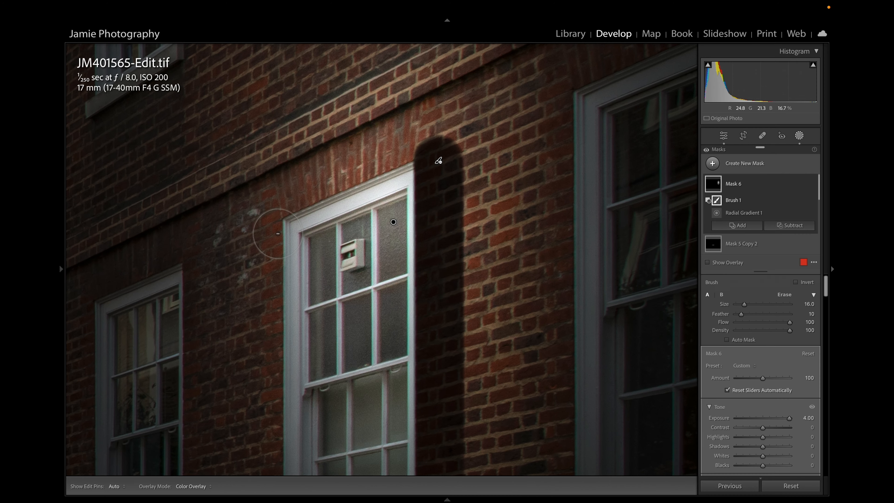
click(270, 198)
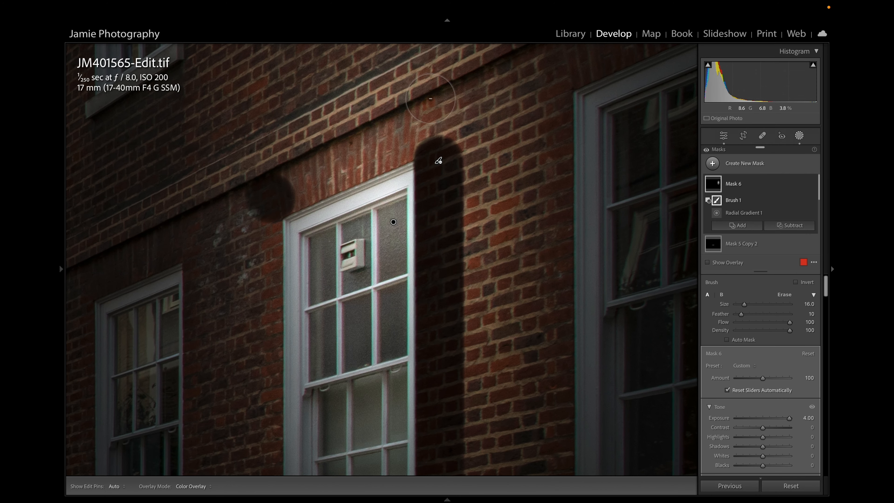
shift+click(414, 135)
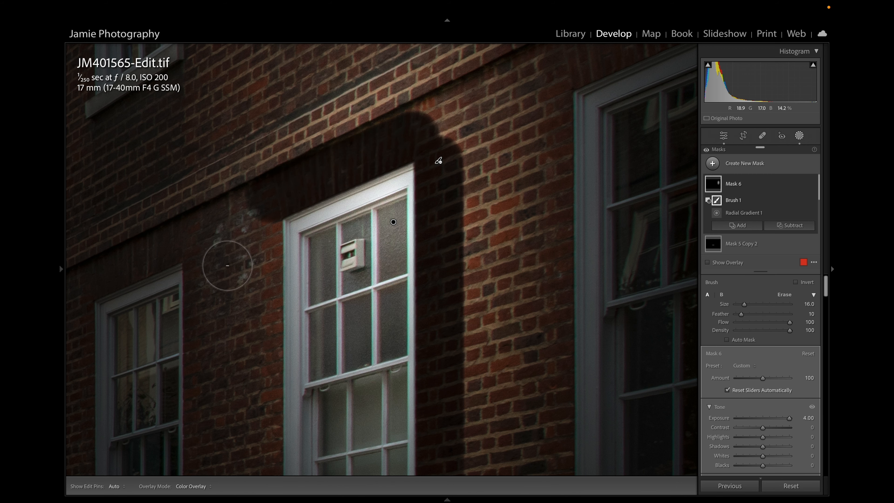
Subtract the brickwork along the bright window's left side in a straight line, ending with a brush of size 7.
drag(291, 307, 438, 184)
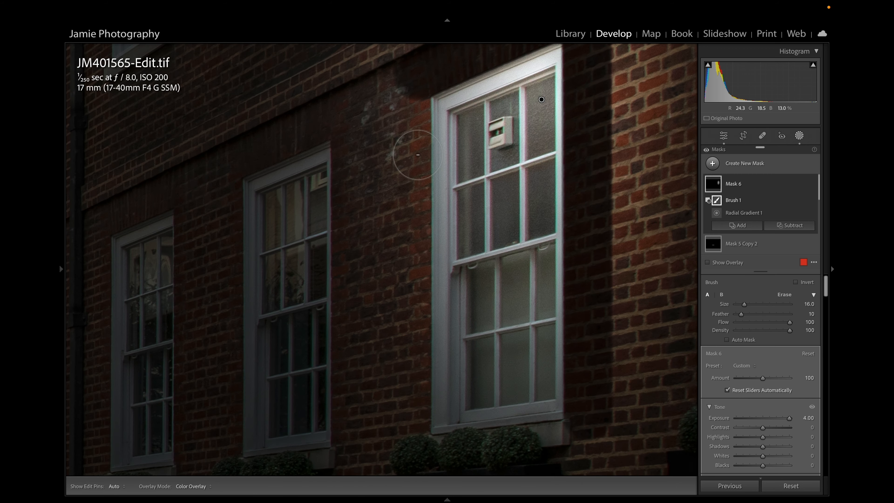
click(406, 99)
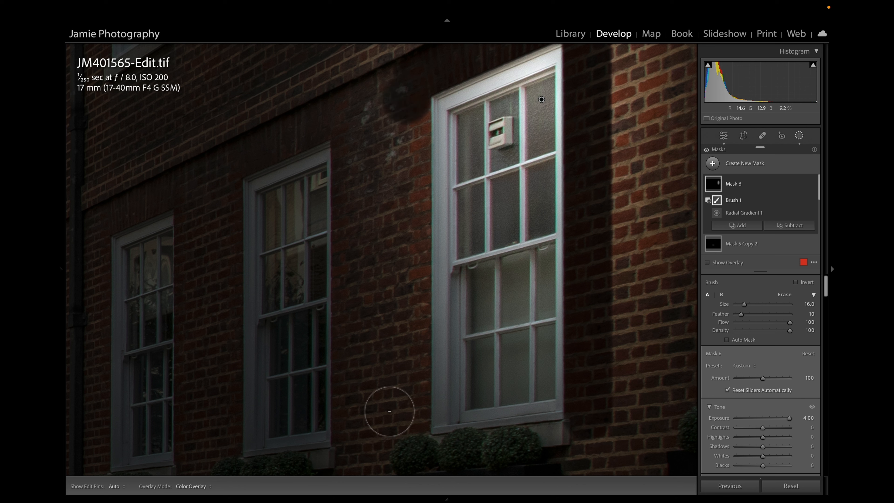
key(minus)
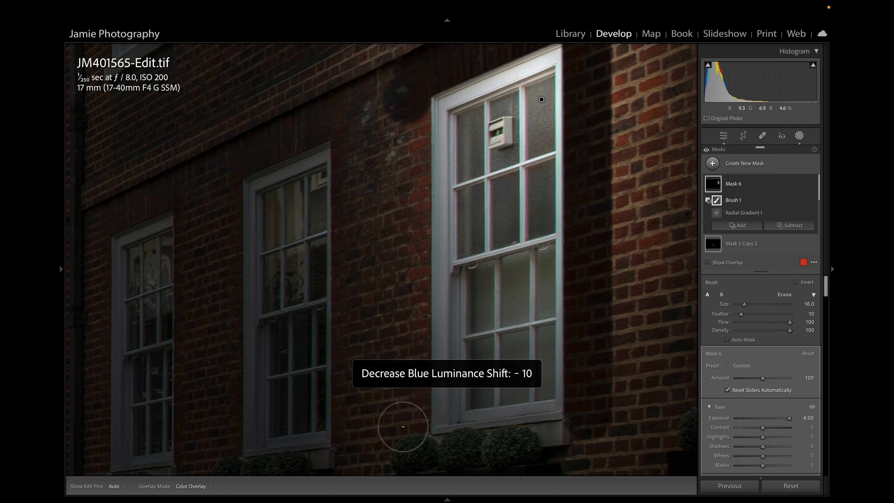
scroll(403, 427, down, 5)
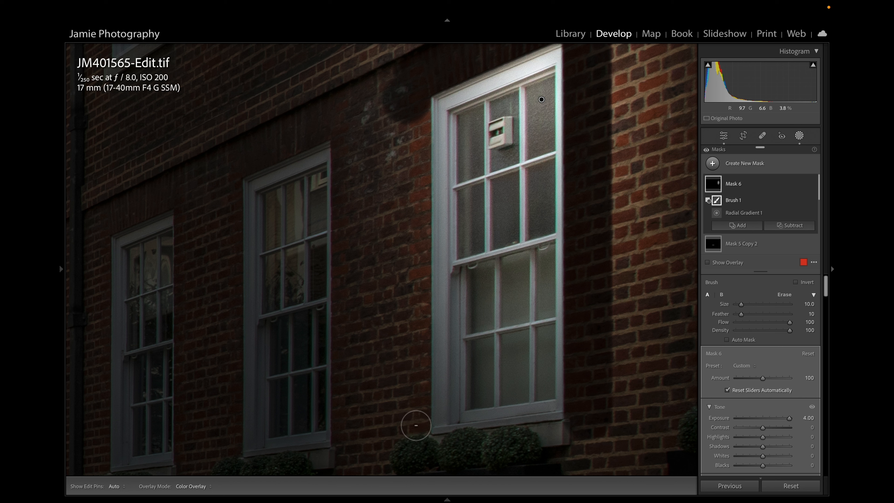
scroll(416, 425, down, 3)
shift+click(421, 425)
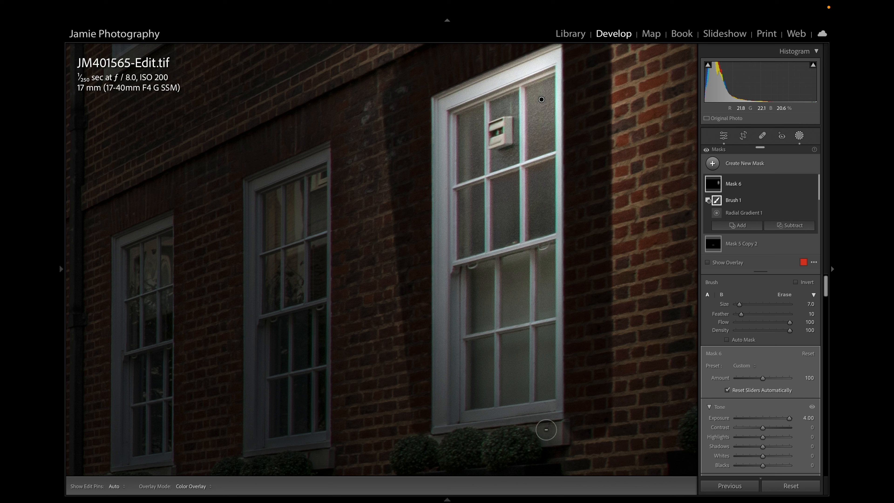
Subtract the area beneath the bright window's sill from the mask with the brush enlarged to size 14.
key([)
key([)
key([)
key(])
drag(559, 414, 559, 196)
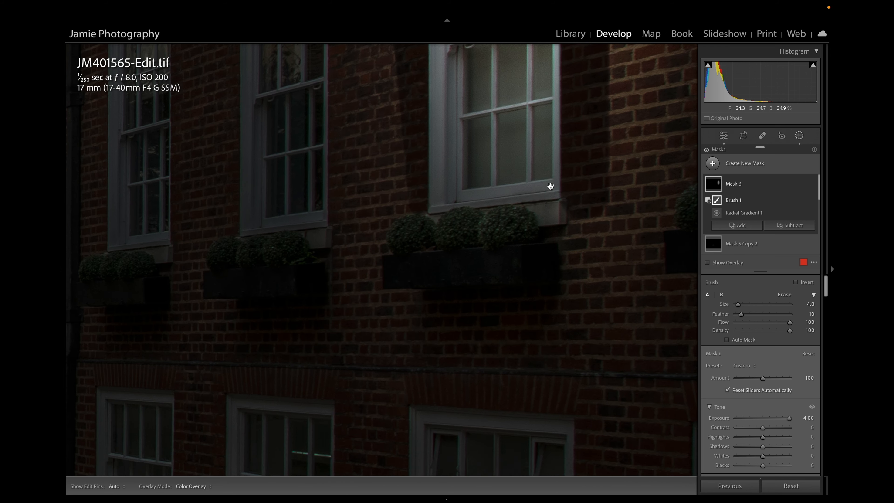
key(bracketright)
key(bracketright)
key(bracketright)
key(bracketright)
key(bracketright)
key(bracketright)
key(bracketright)
key(bracketright)
key(bracketright)
key(h)
mouse_move(586, 234)
mouse_down()
mouse_move(544, 267)
mouse_move(584, 252)
mouse_move(562, 315)
mouse_up()
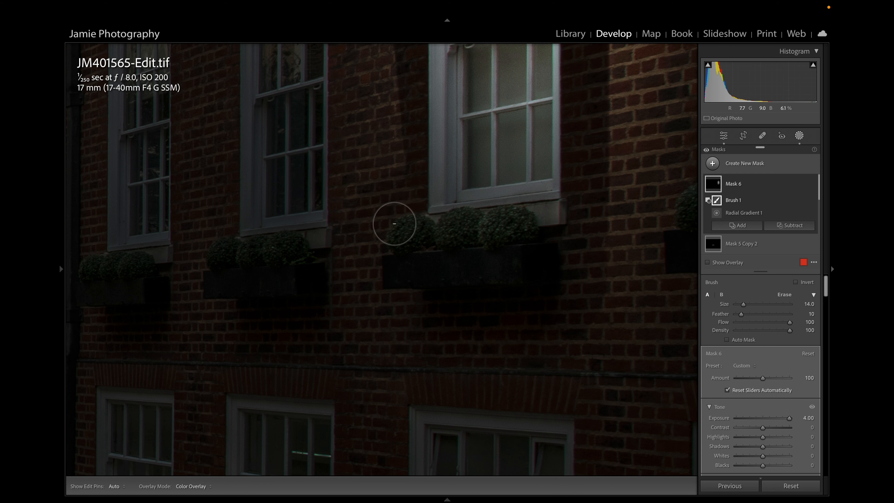
Subtract the remaining lit brickwork on both sides of and above the window with the brush enlarged to size 31.
mouse_move(94, 217)
click(159, 52)
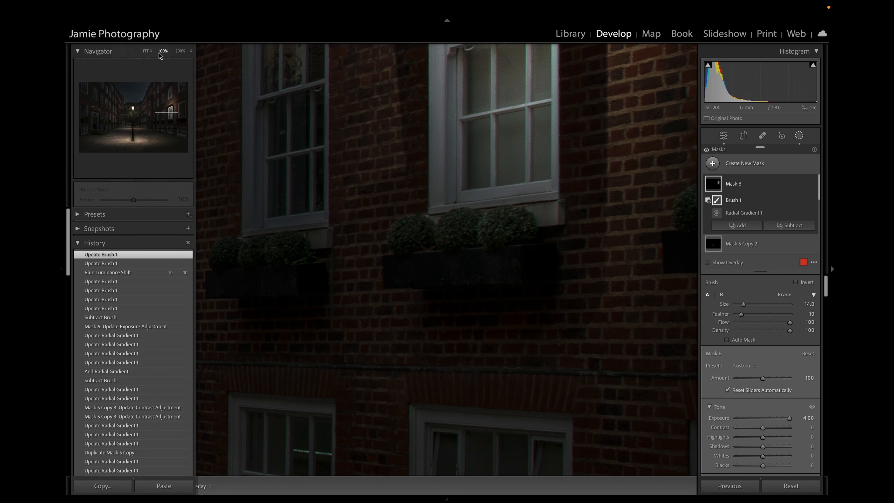
key(space)
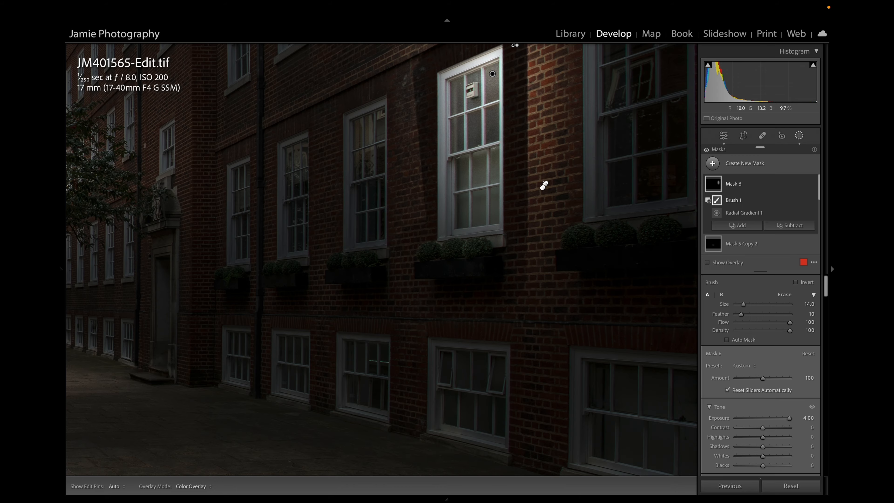
drag(543, 184, 439, 343)
scroll(441, 340, up, 5)
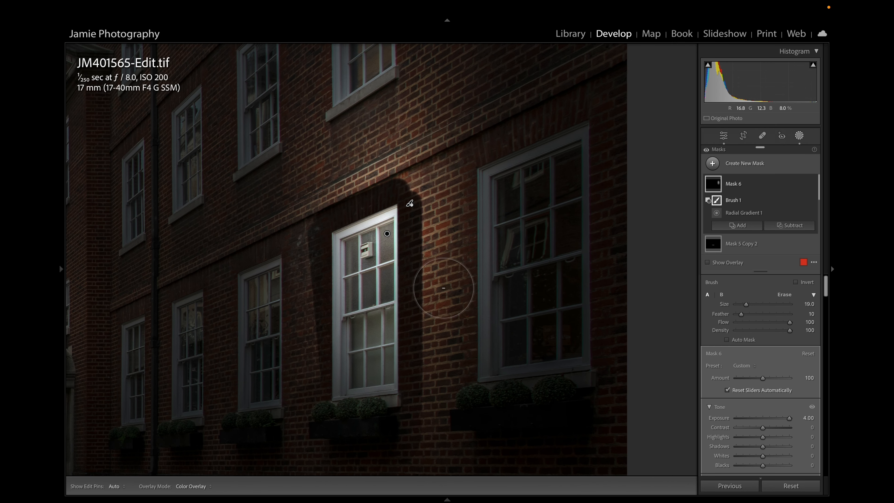
mouse_move(445, 157)
mouse_down()
mouse_move(459, 205)
mouse_move(461, 418)
mouse_up()
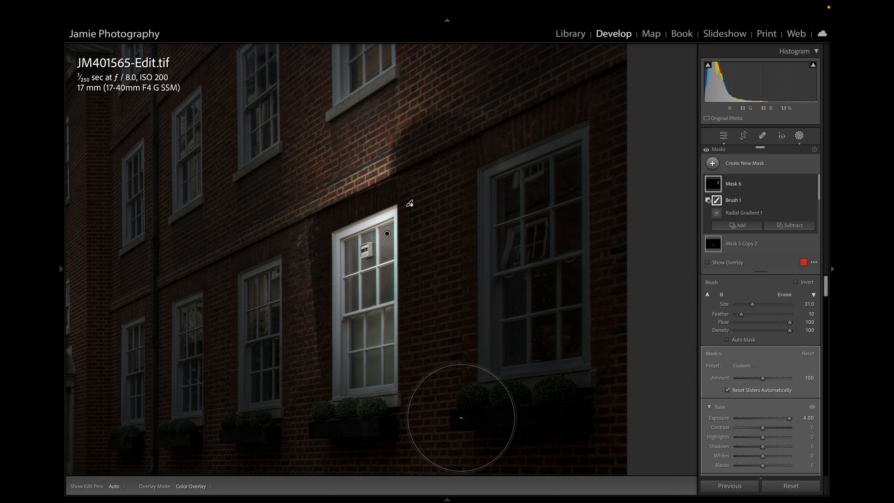
mouse_move(374, 145)
mouse_down()
mouse_move(275, 192)
mouse_move(266, 250)
mouse_move(274, 268)
mouse_up()
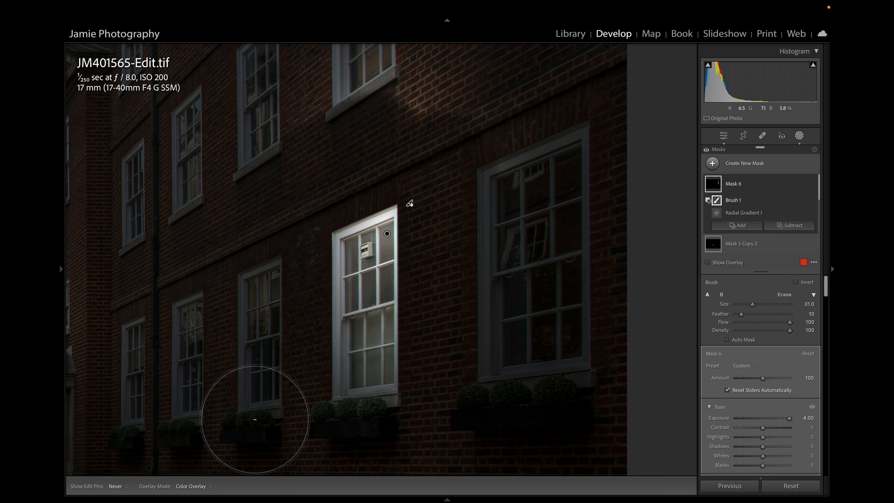
scroll(406, 294, down, 5)
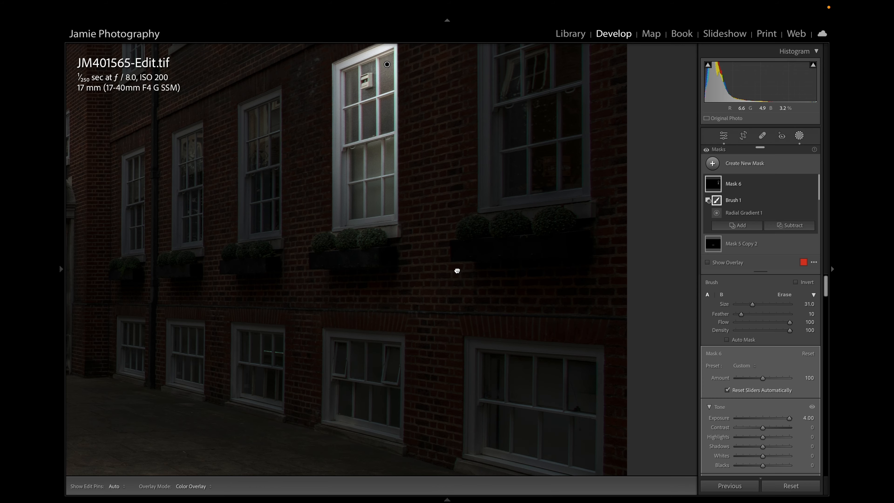
Subtract the top inner edge of the lit window's upper sash from Mask 6 using a size 1 brush.
scroll(457, 268, up, 6)
drag(439, 253, 441, 435)
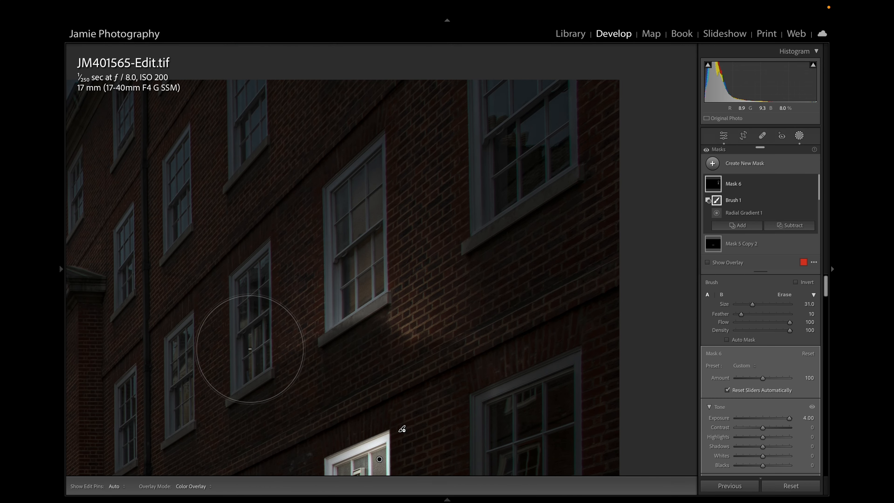
mouse_move(260, 347)
mouse_down()
mouse_move(499, 343)
mouse_move(186, 296)
mouse_move(379, 144)
mouse_move(480, 194)
mouse_move(555, 354)
mouse_move(220, 322)
mouse_up()
drag(433, 360, 480, 51)
mouse_move(60, 261)
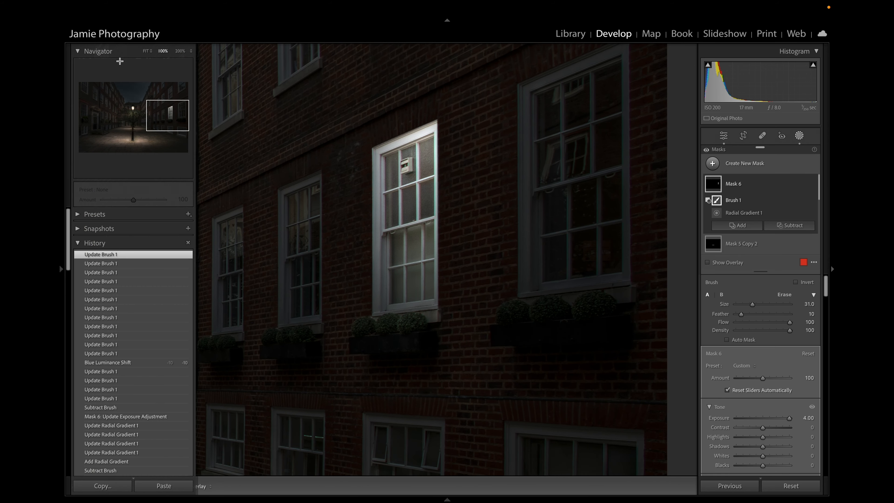
click(178, 51)
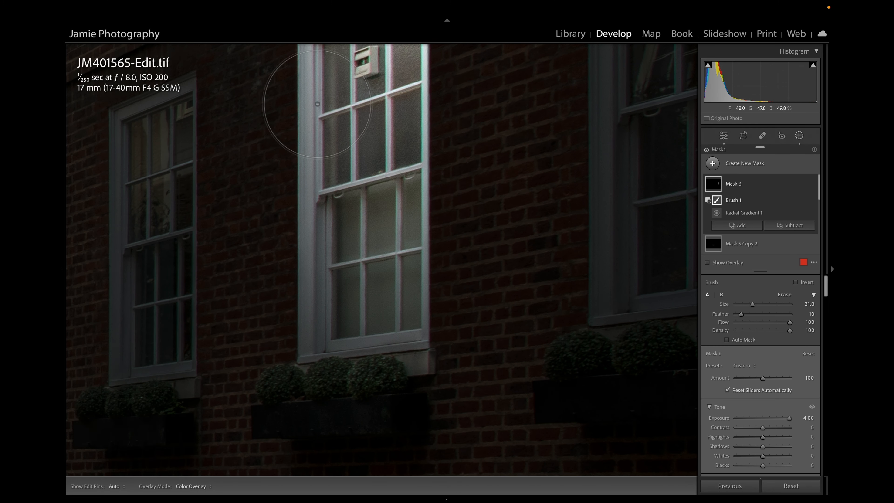
mouse_move(322, 103)
mouse_down()
mouse_move(352, 226)
mouse_move(373, 181)
mouse_up()
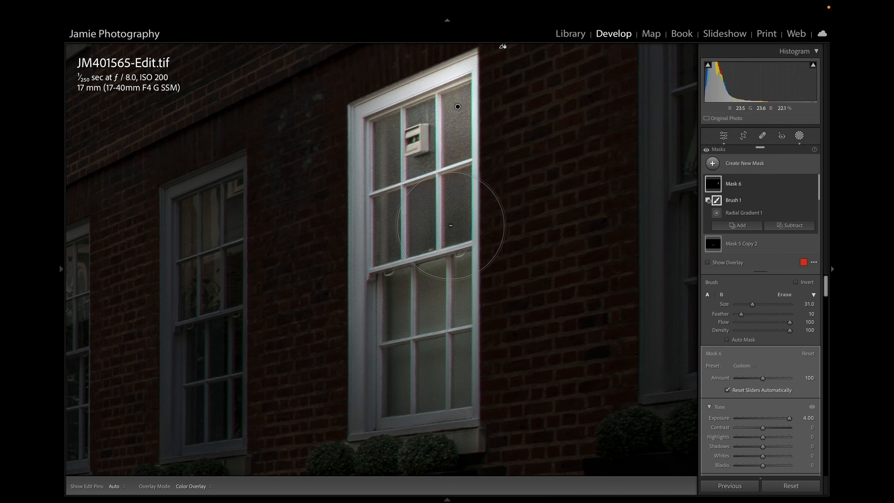
scroll(451, 226, down, 7)
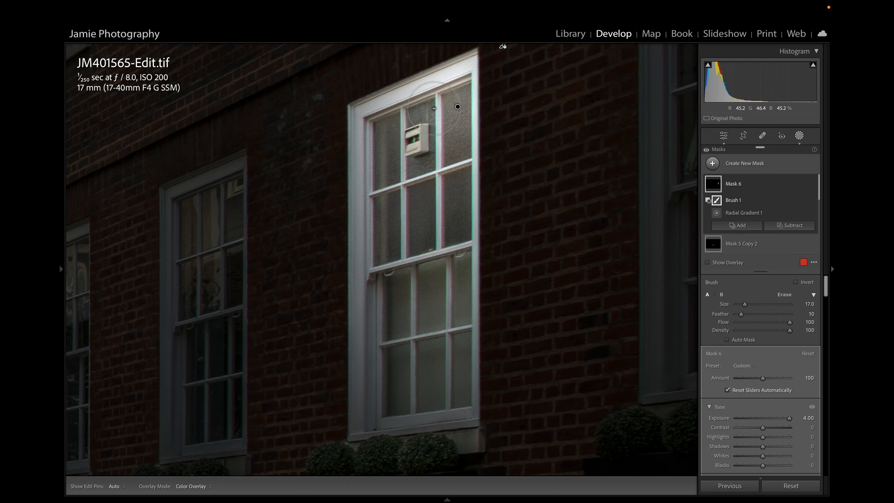
scroll(434, 109, down, 6)
click(468, 77)
shift+click(367, 121)
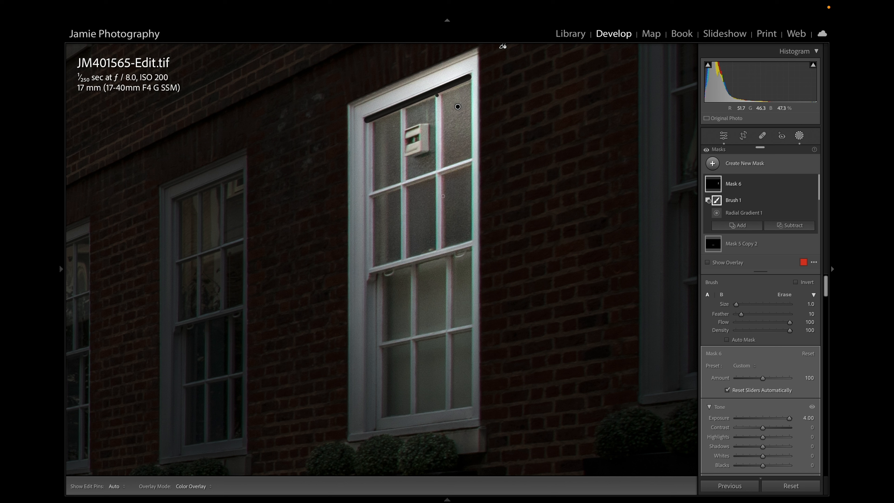
Subtract the upper sash's two vertical glazing bars and the rail between the sashes from Mask 6 with straight brush strokes.
shift+click(437, 249)
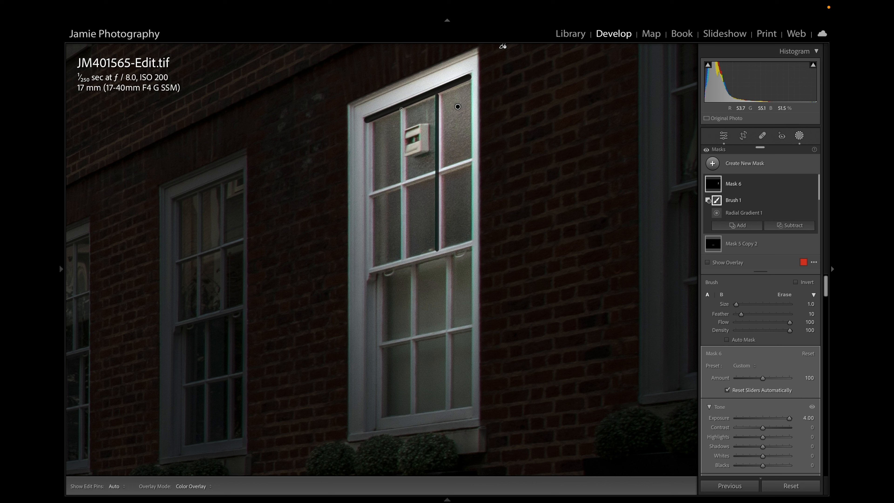
shift+click(402, 259)
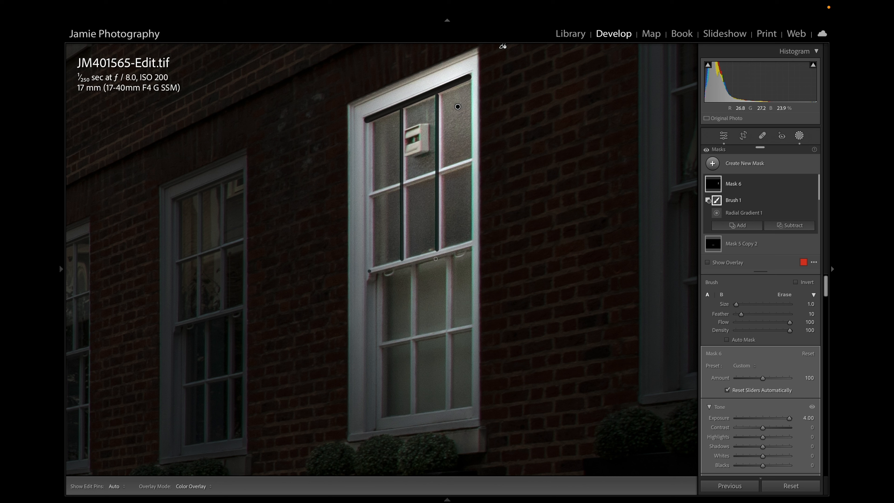
shift+click(471, 244)
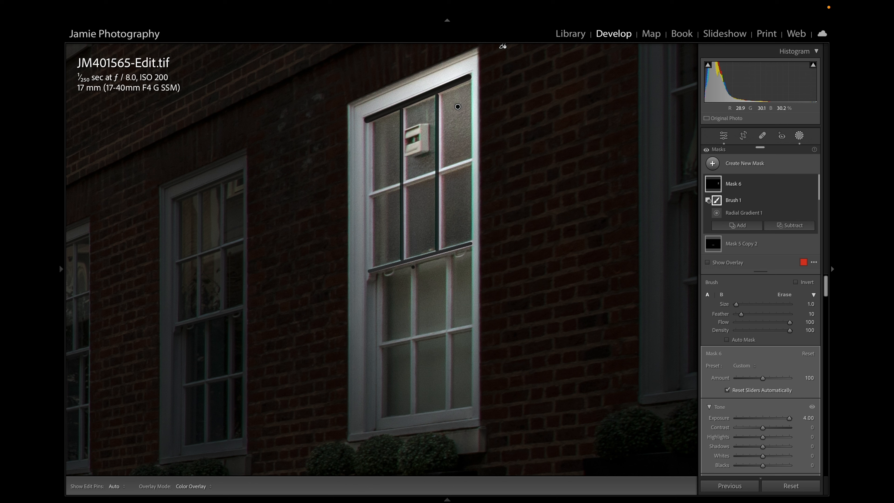
Subtract the lower sash's two vertical glazing bars and the horizontal bars of both sashes from Mask 6.
drag(413, 267, 412, 409)
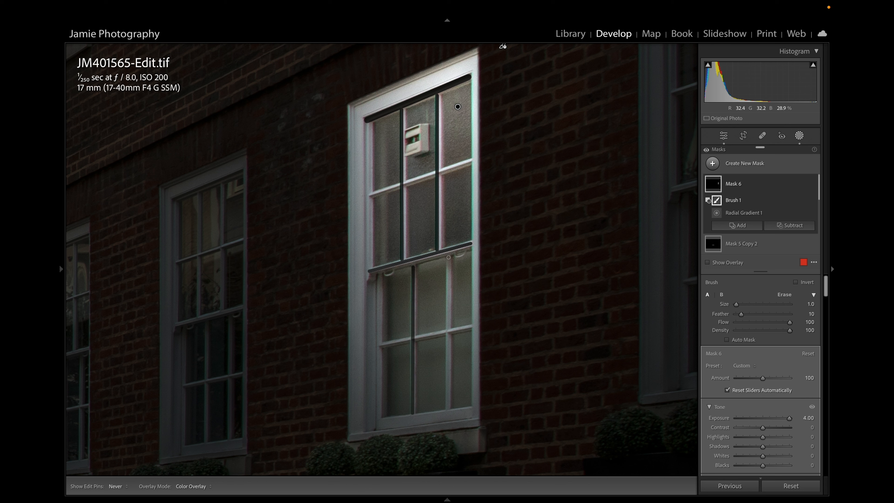
key(h)
shift+click(448, 407)
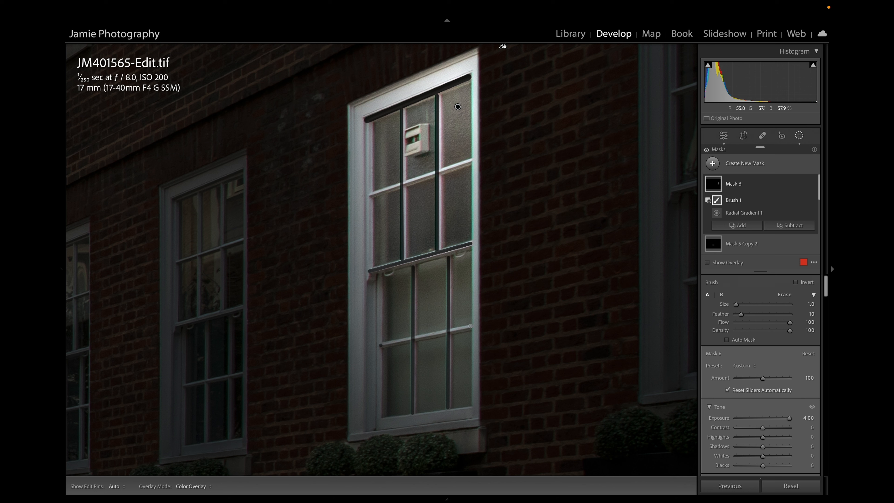
shift+click(471, 326)
shift+click(470, 160)
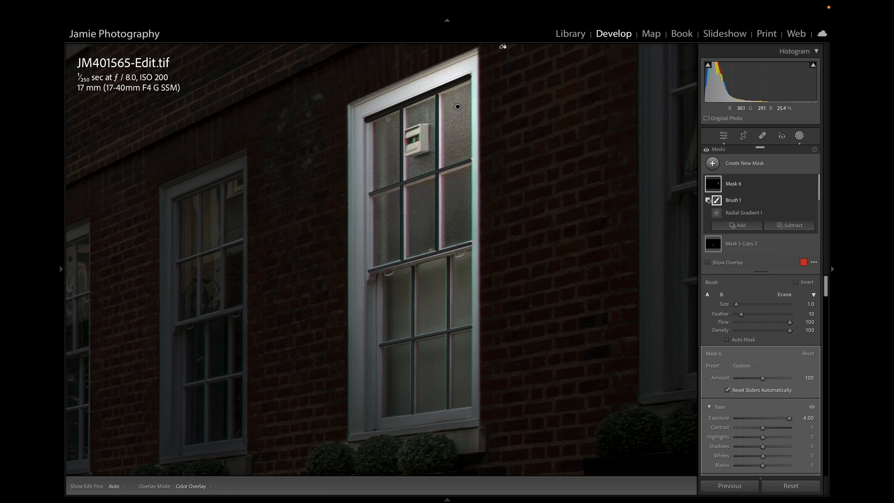
Subtract the inner left edges of both sashes, and widen the subtraction along the middle rail with a size 2 brush.
shift+click(367, 269)
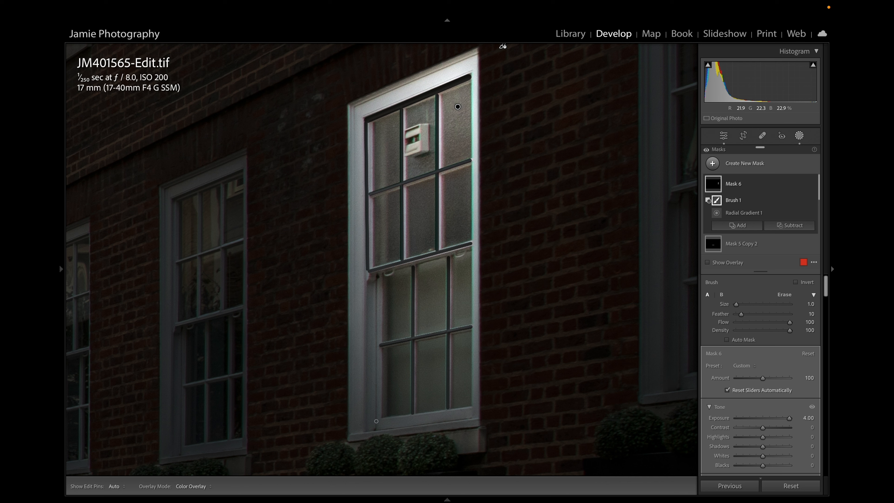
shift+click(376, 430)
key(])
click(370, 275)
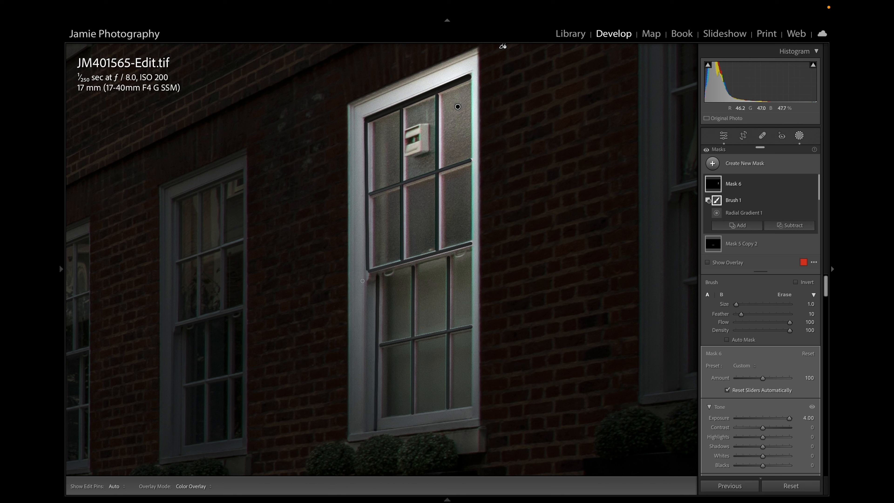
shift+click(469, 247)
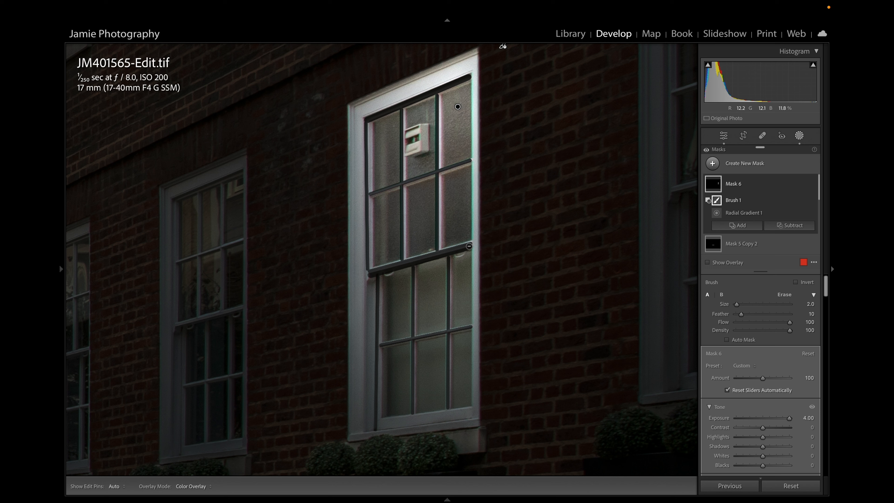
Subtract the window's outer frame and side edges from Mask 6 using brush size 4 and flow 49.
click(763, 322)
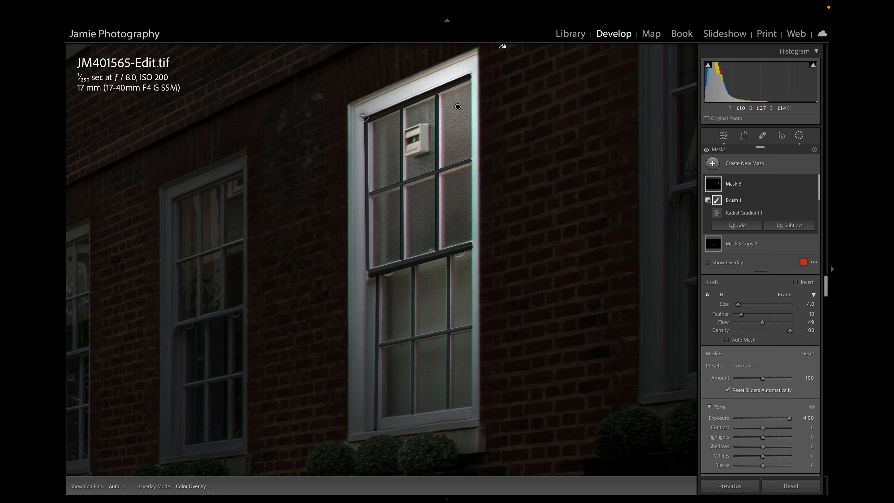
shift+click(475, 71)
click(350, 106)
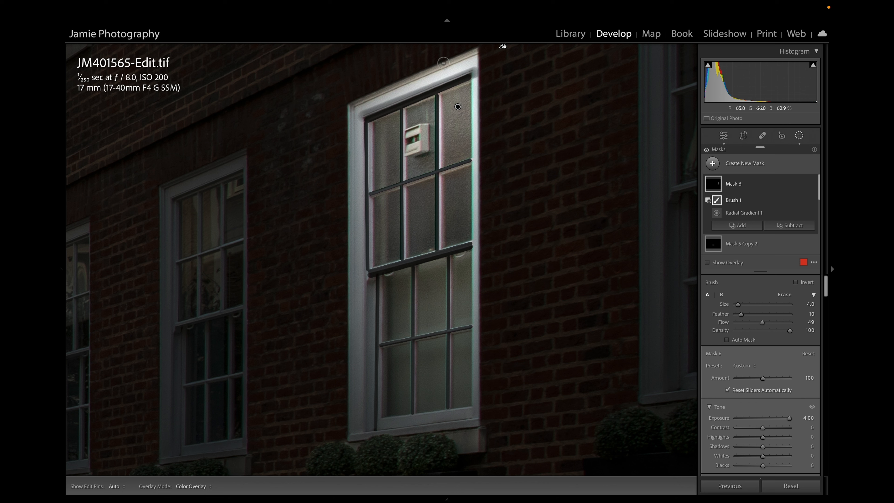
shift+click(475, 50)
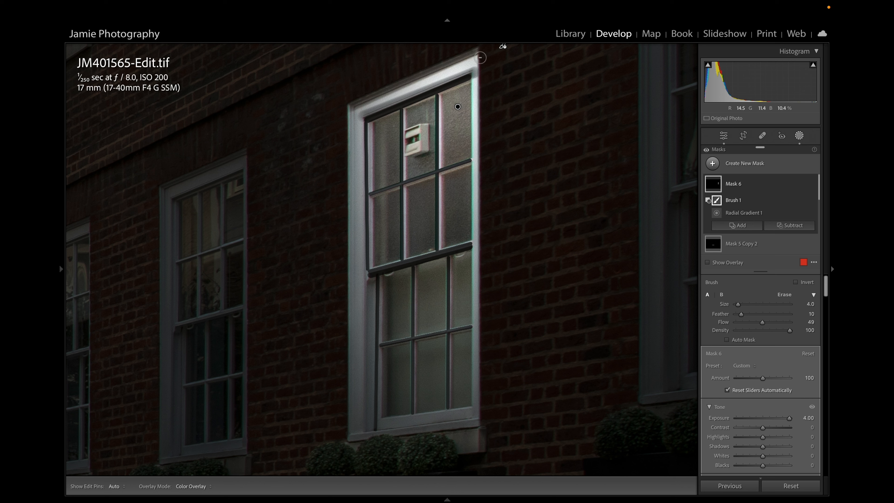
shift+click(477, 418)
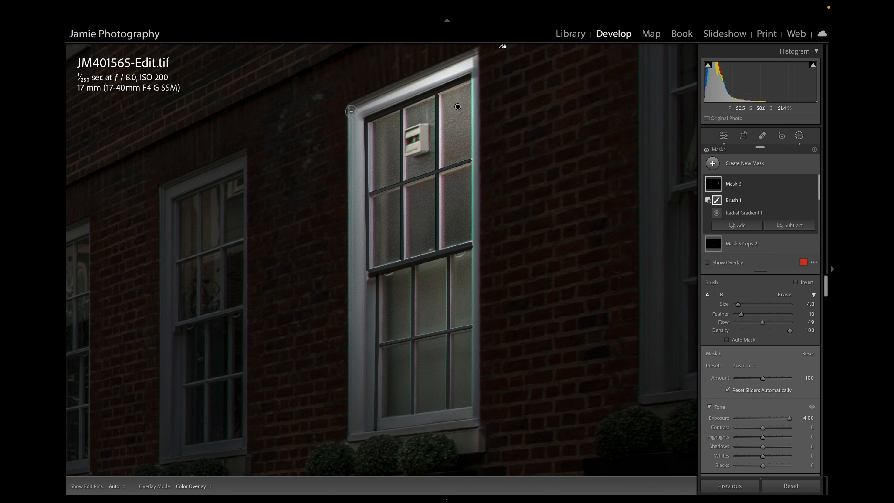
shift+click(349, 428)
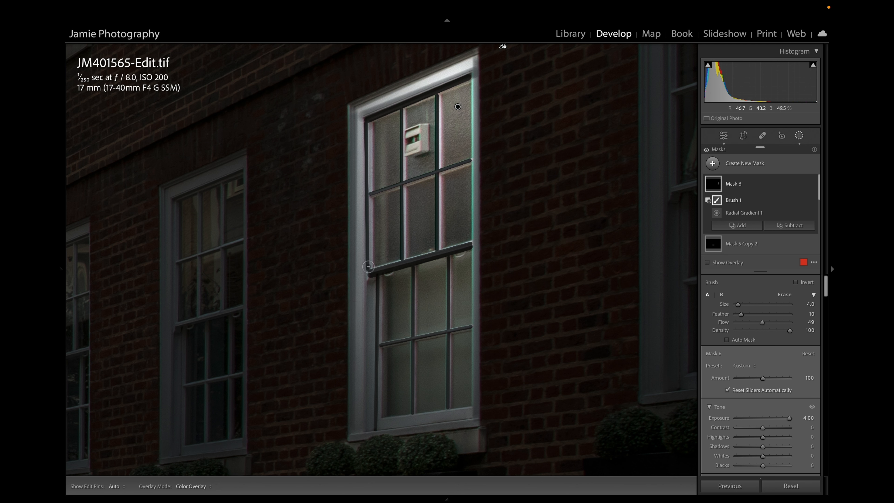
shift+click(368, 266)
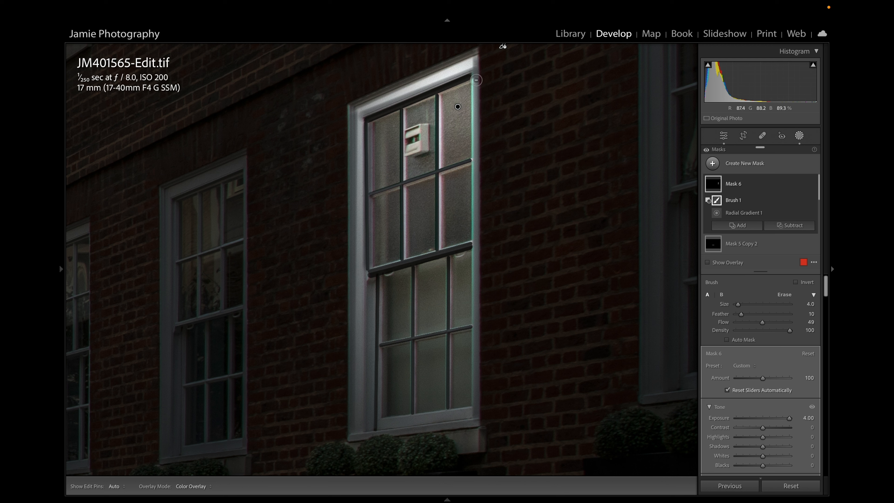
shift+click(476, 244)
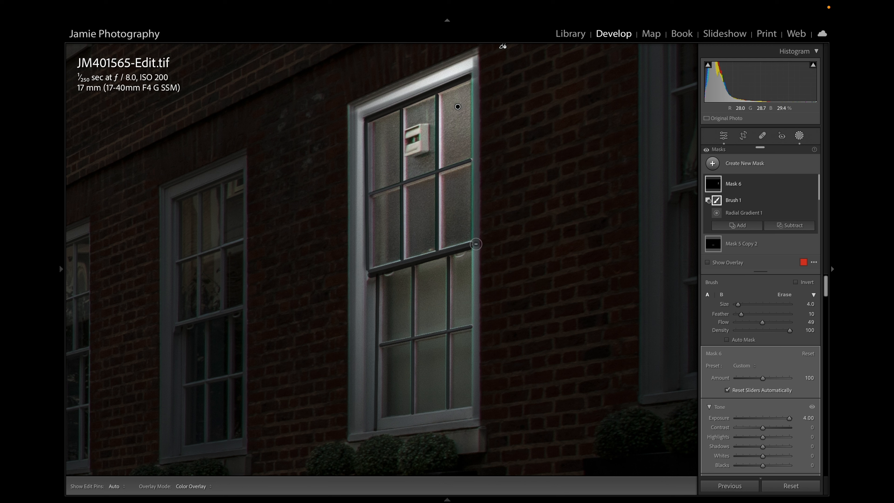
Soften the glow along the upper sash's vertical glazing bars by subtracting with a size 2 brush.
key(bracketleft)
key(bracketleft)
shift+click(371, 270)
shift+click(402, 109)
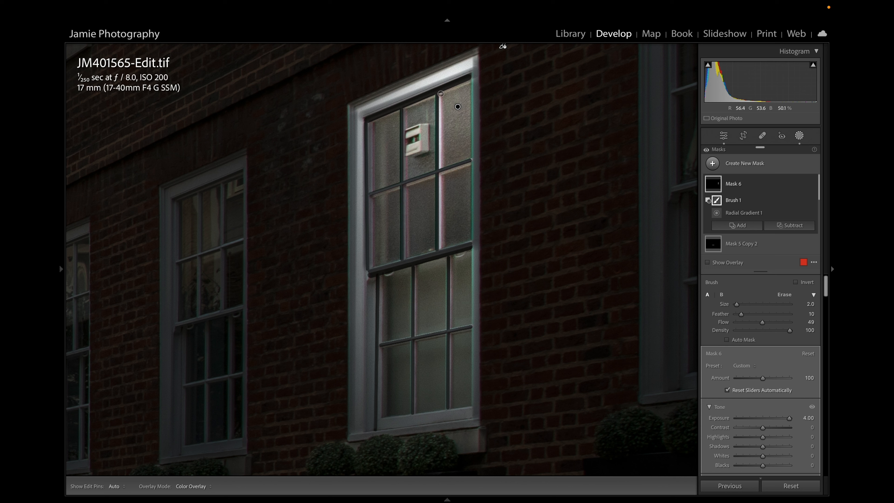
click(440, 94)
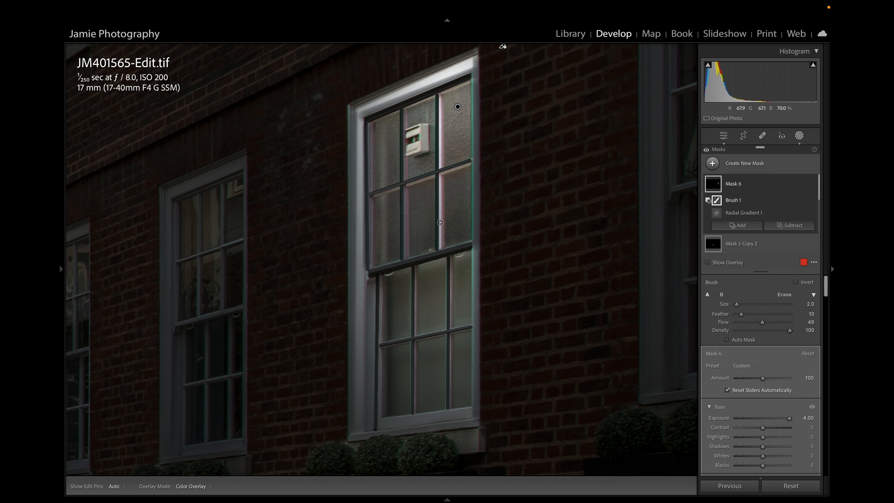
shift+click(441, 248)
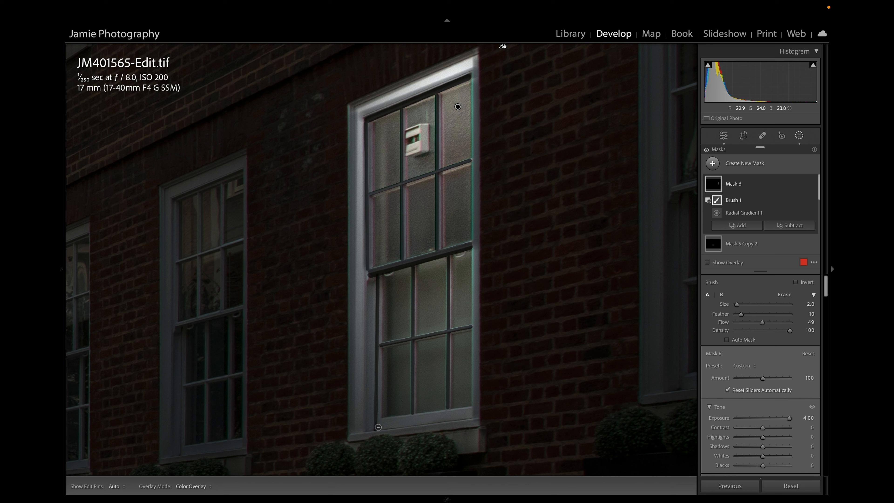
Subtract the remaining glow along the lower sash's left and bottom edges and both vertical glazing bars with a size 2 brush.
shift+click(378, 417)
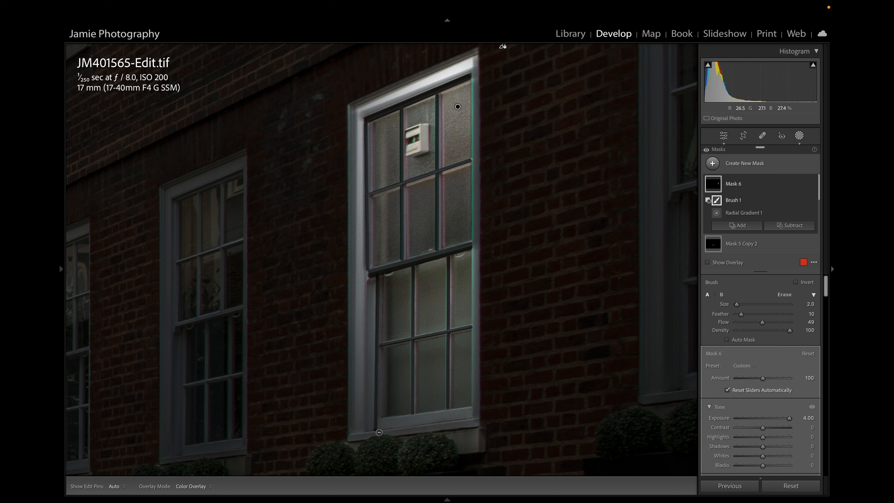
scroll(377, 425, up, 2)
shift+click(471, 413)
scroll(471, 412, down, 2)
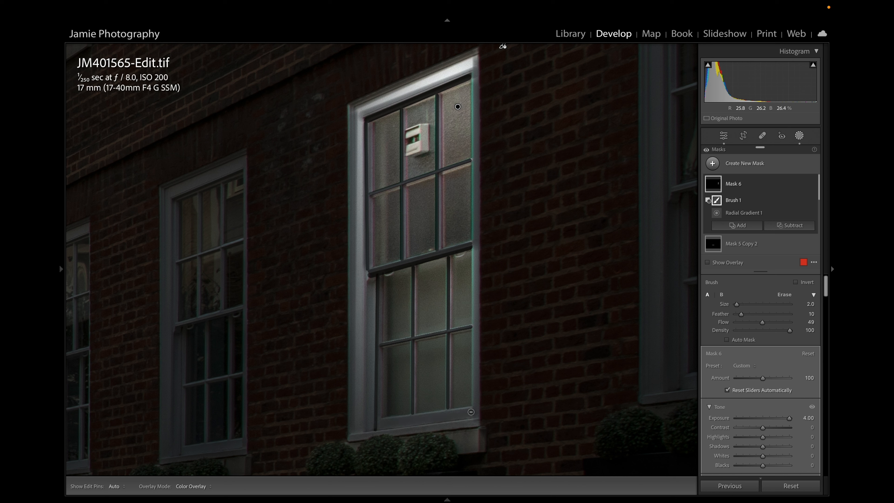
click(416, 267)
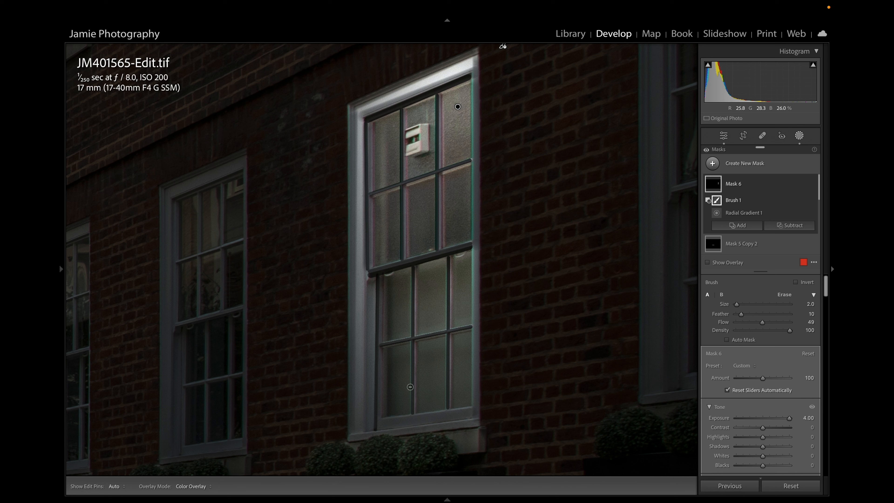
shift+click(414, 413)
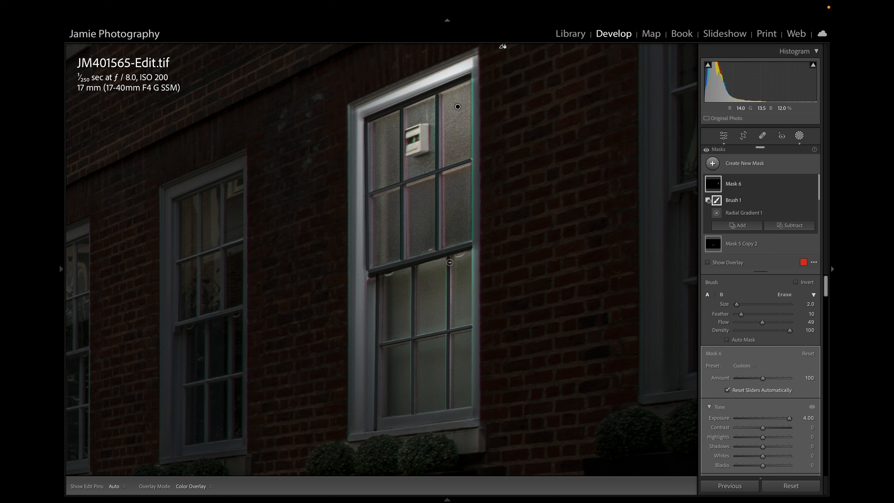
shift+click(450, 408)
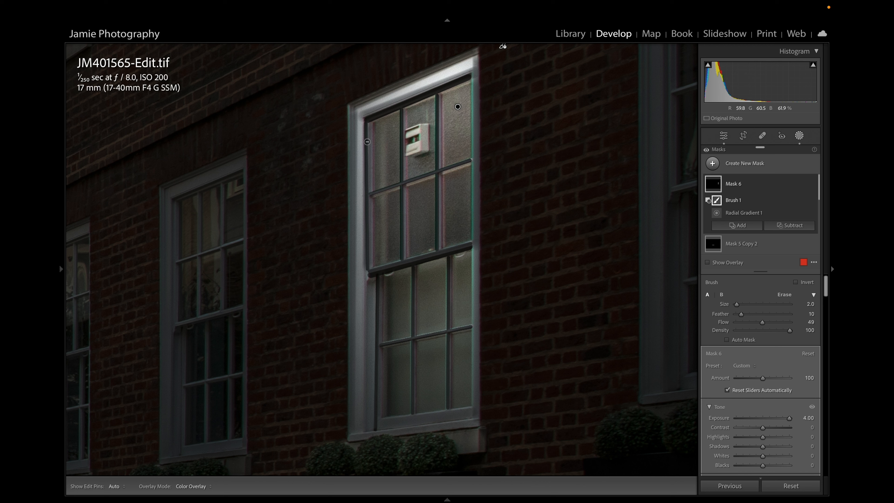
Darken the left and top parts of the outer window frame by subtracting them from Mask 6 with a size 8 brush.
key(bracketright)
key(bracketright)
key(bracketright)
key(bracketright)
key(bracketright)
key(bracketright)
shift+click(357, 428)
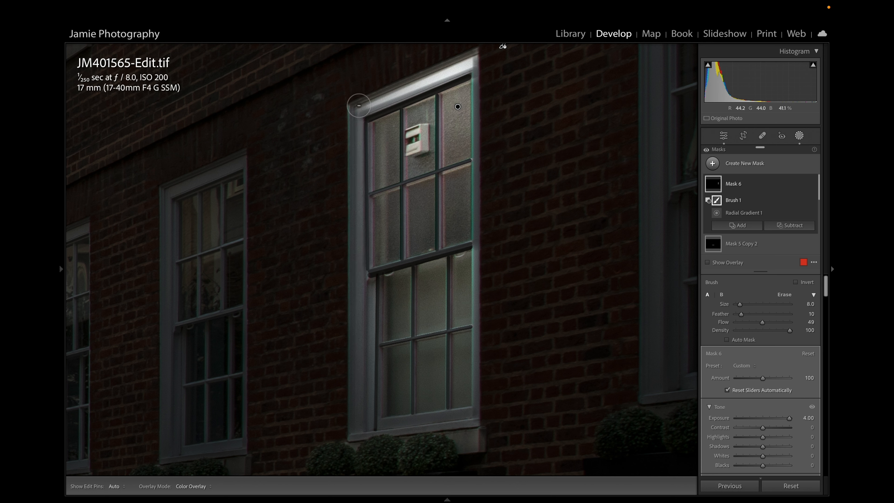
shift+click(478, 55)
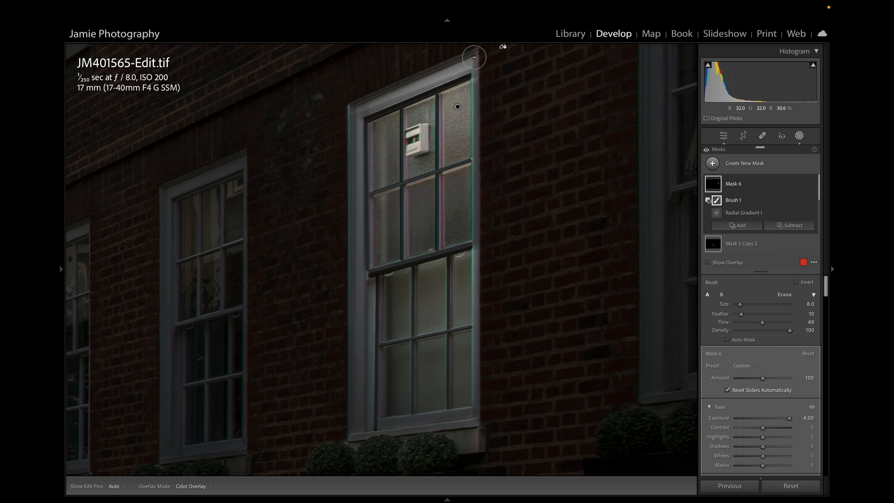
shift+click(356, 103)
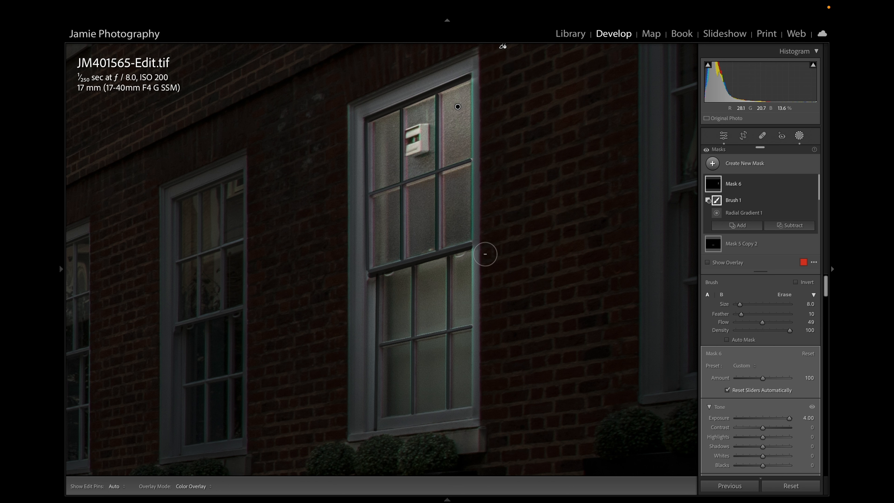
Refine the glazing edges with a subtracting brush at size 1 and flow 75, and undo the last stroke.
scroll(483, 250, down, 7)
shift+click(473, 406)
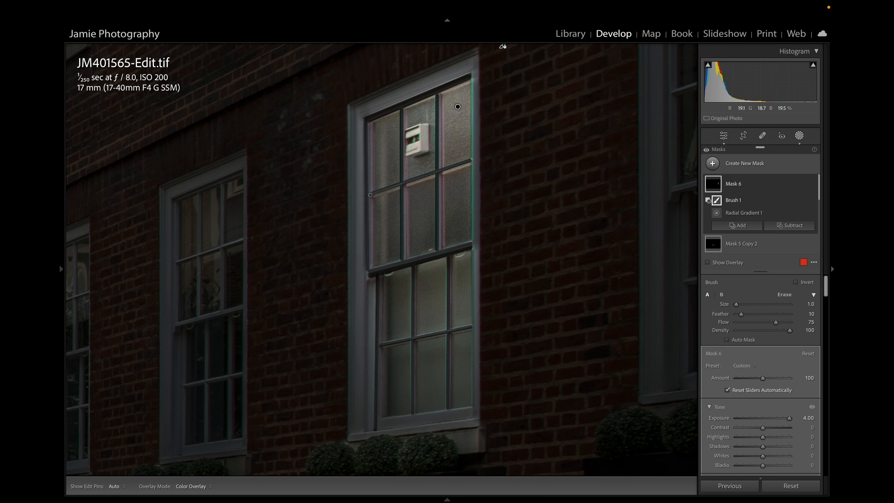
shift+click(343, 221)
key(super+z)
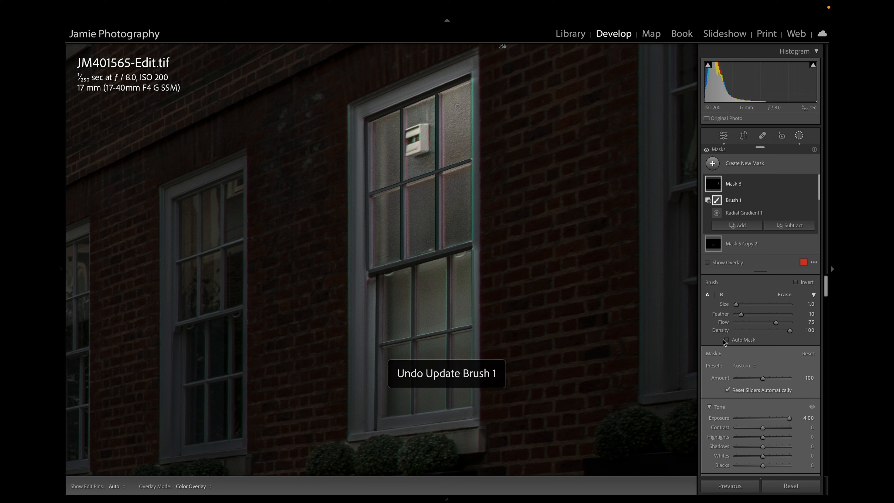
Subtract leftover glow at the left end of the rail between the two sashes, using a brush with feather 53 and flow 60.
drag(741, 314, 764, 315)
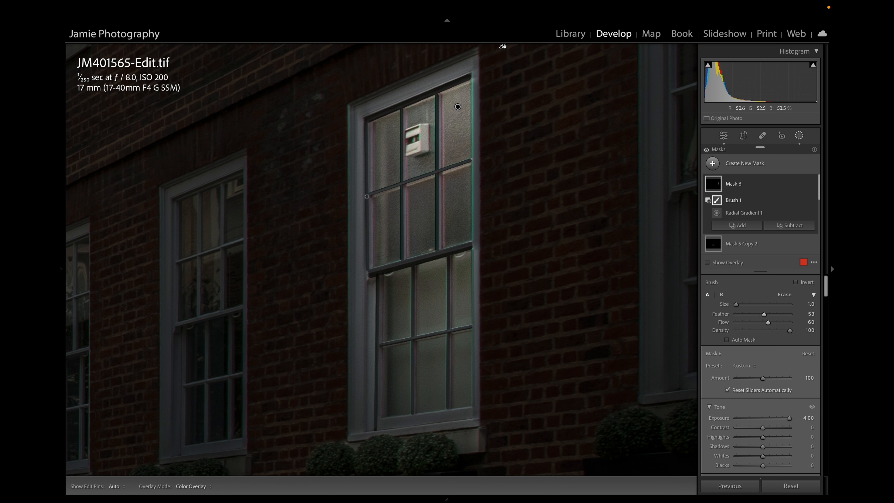
key(h)
key(bracketright)
key(bracketright)
drag(369, 284, 369, 279)
key(bracketleft)
key(bracketleft)
key(bracketright)
key(bracketleft)
key(h)
key(h)
key(h)
key(h)
Remove the white box and its leftover spot from the upper middle pane using the Remove tool at size 13.
click(762, 135)
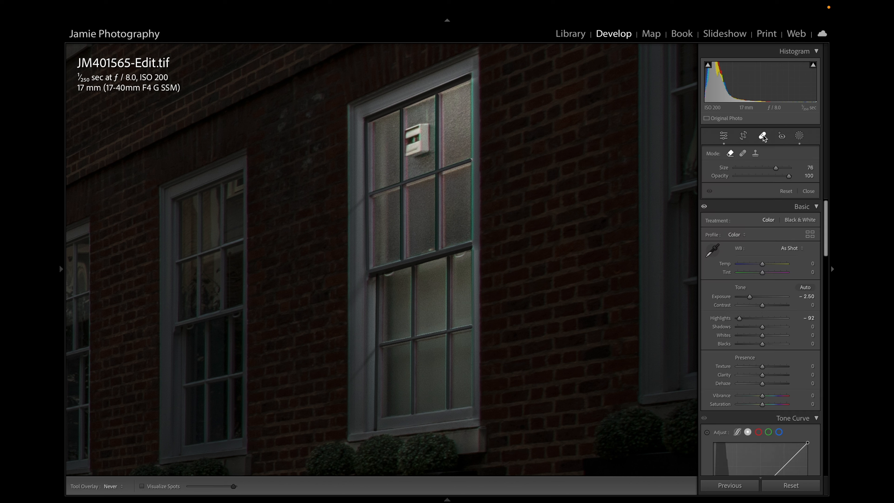
click(731, 154)
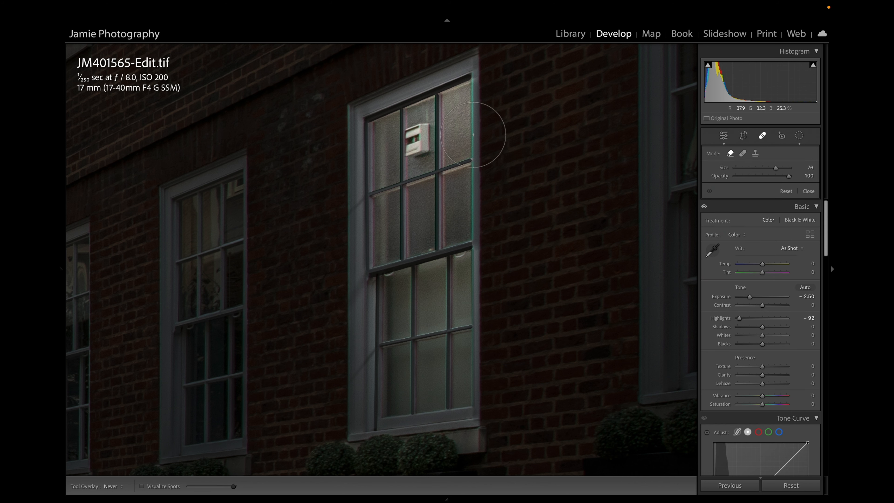
scroll(449, 141, down, 10)
mouse_move(430, 123)
mouse_down()
mouse_move(407, 131)
mouse_move(407, 157)
mouse_move(421, 161)
mouse_move(430, 138)
mouse_move(426, 127)
mouse_move(419, 148)
mouse_move(415, 131)
mouse_up()
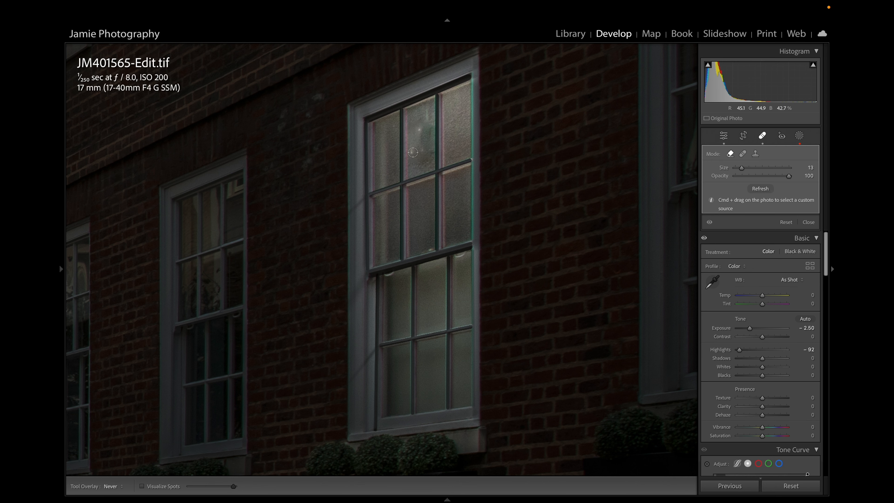
click(420, 129)
Duplicate Mask 6 to intensify the window's glow.
click(799, 136)
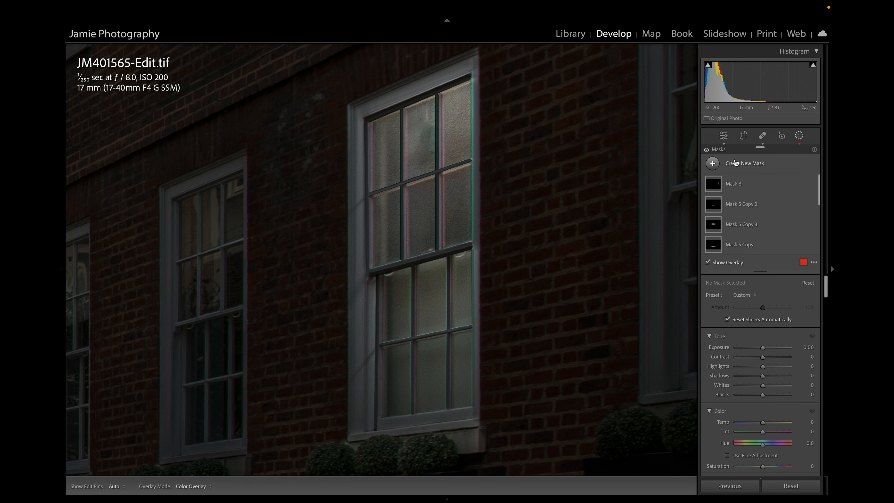
click(715, 186)
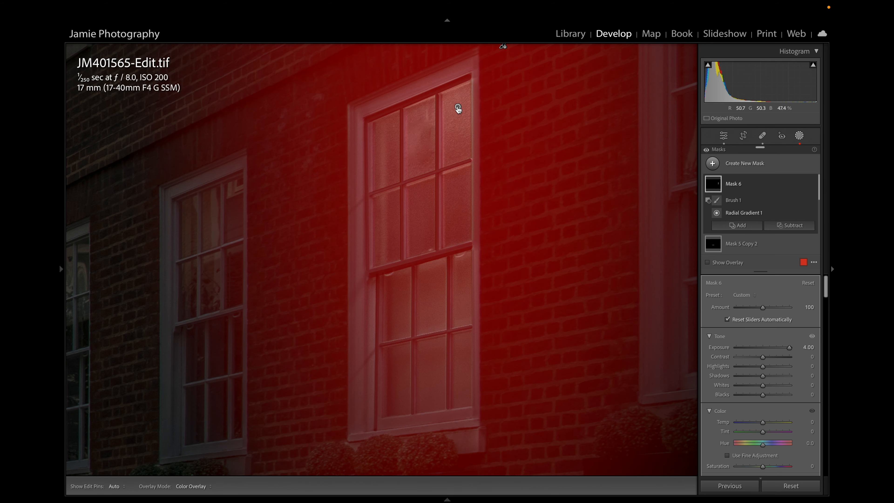
right_click(457, 108)
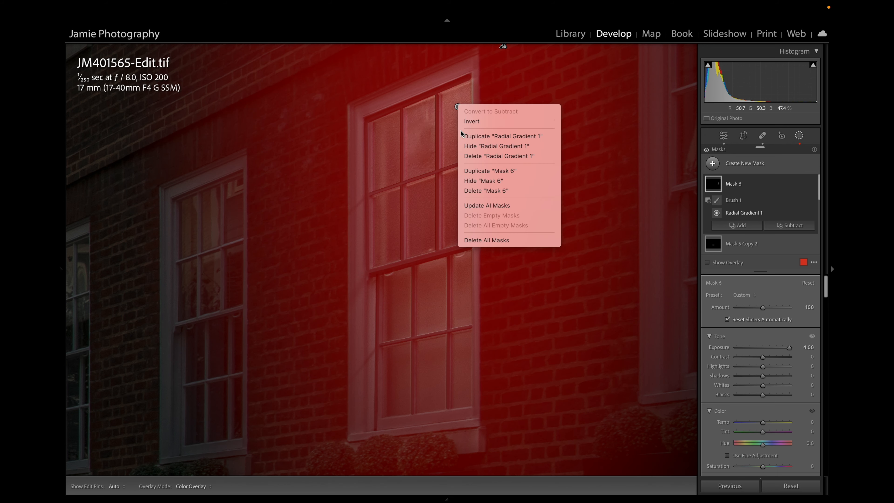
click(475, 171)
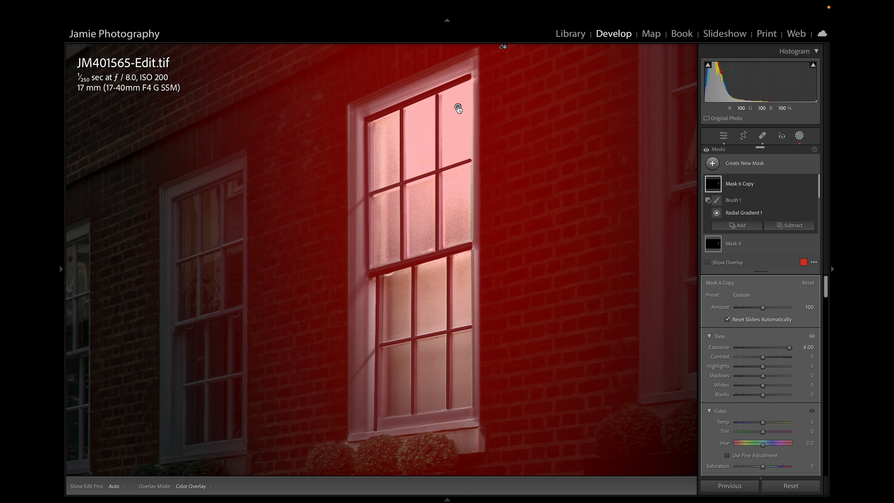
Shrink the duplicated mask's radial gradient to a small upright oval inside the window's upper right pane.
click(458, 106)
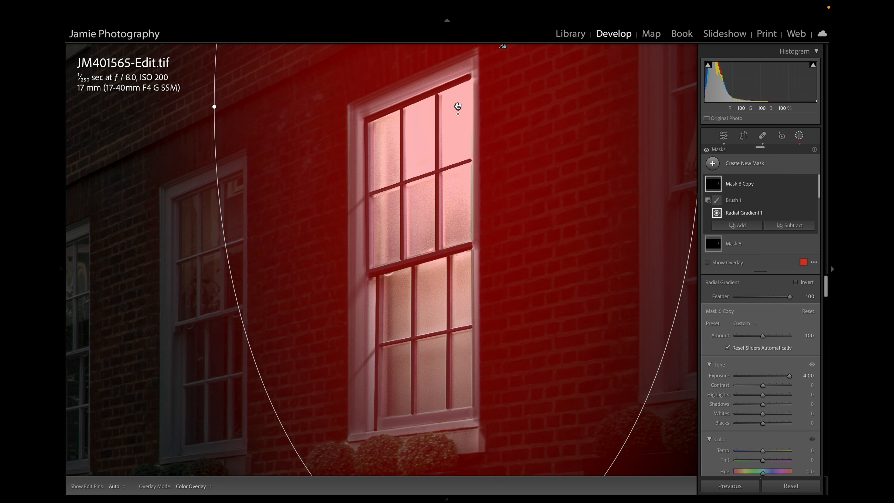
drag(221, 110, 446, 116)
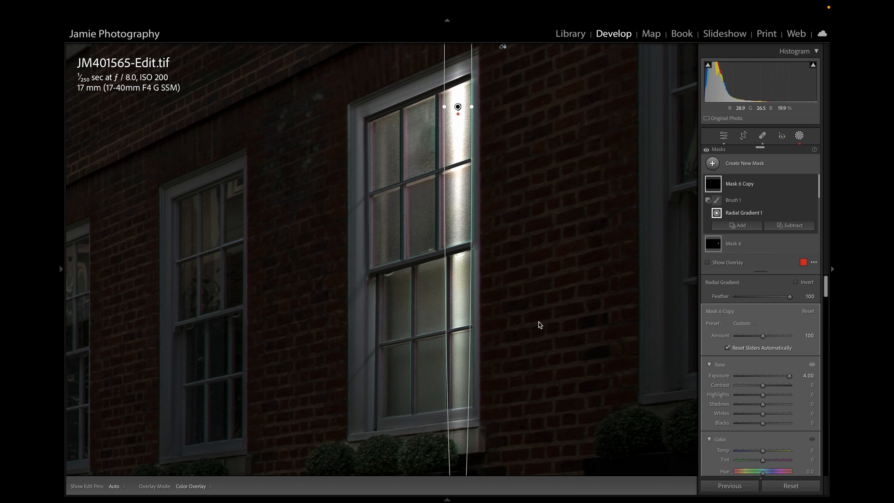
scroll(541, 325, down, 5)
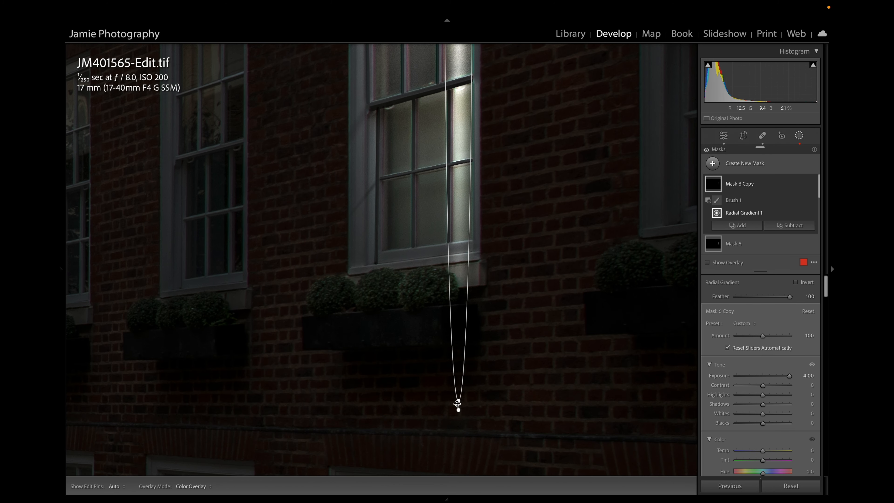
drag(459, 404, 459, 152)
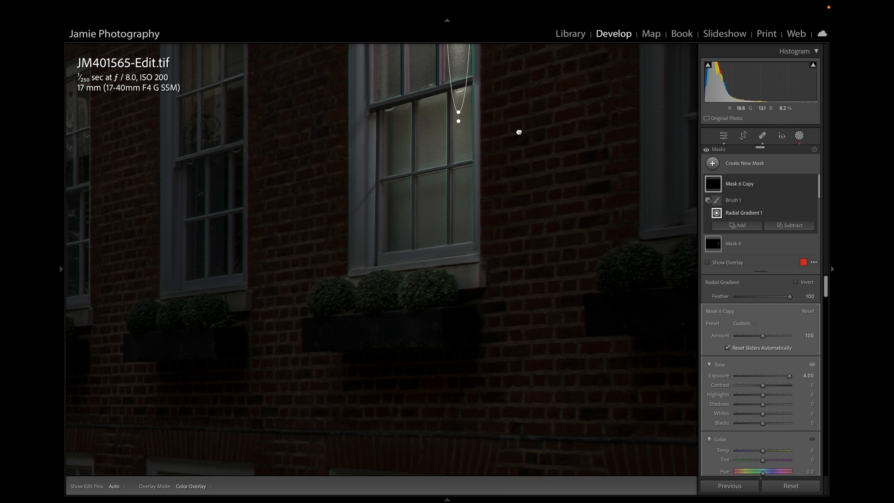
drag(519, 121, 520, 364)
drag(461, 352, 458, 203)
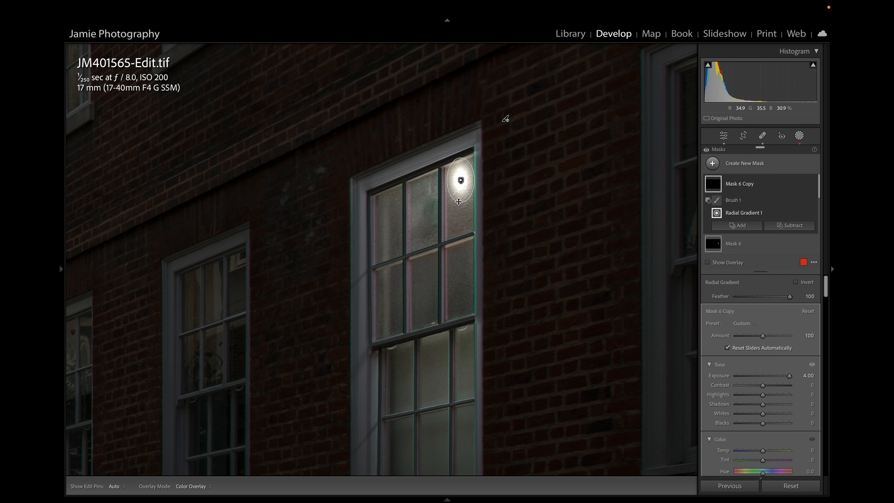
Set the small oval light's exposure to 2.83 and view the whole photo.
click(782, 376)
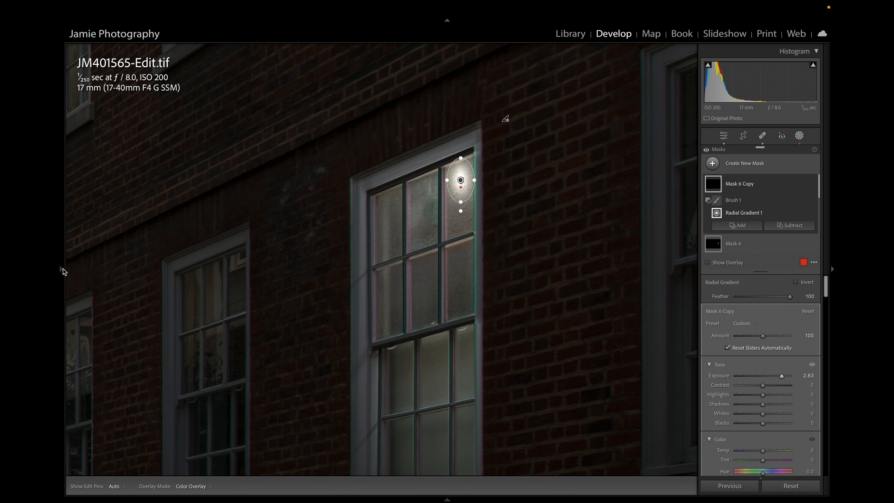
mouse_move(62, 268)
click(146, 52)
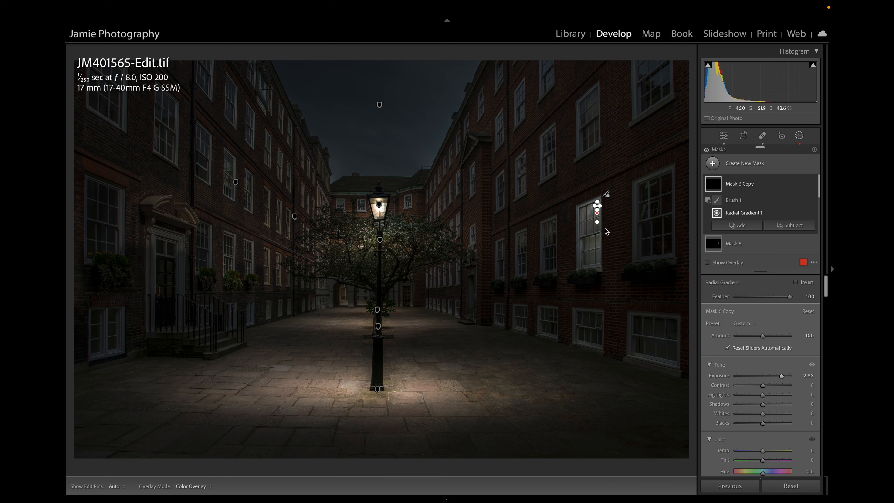
Select Mask 6's subtracting brush and set it to size 14 and flow 100.
scroll(742, 203, down, 3)
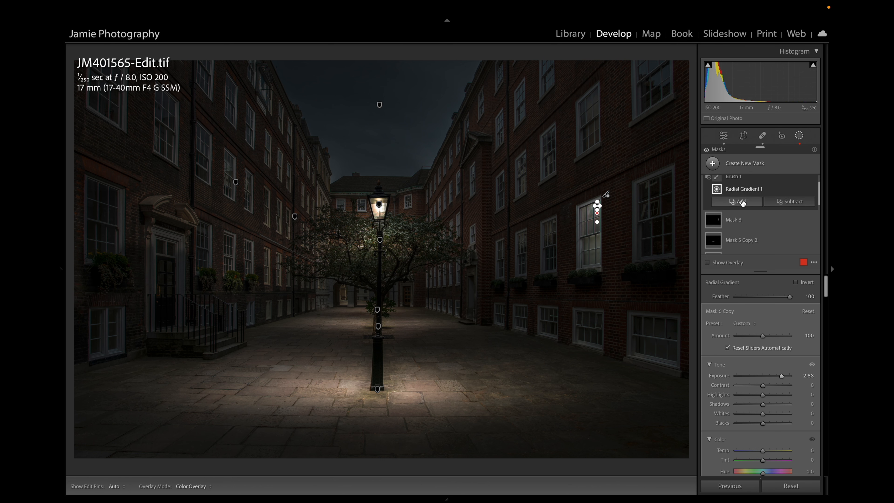
click(716, 221)
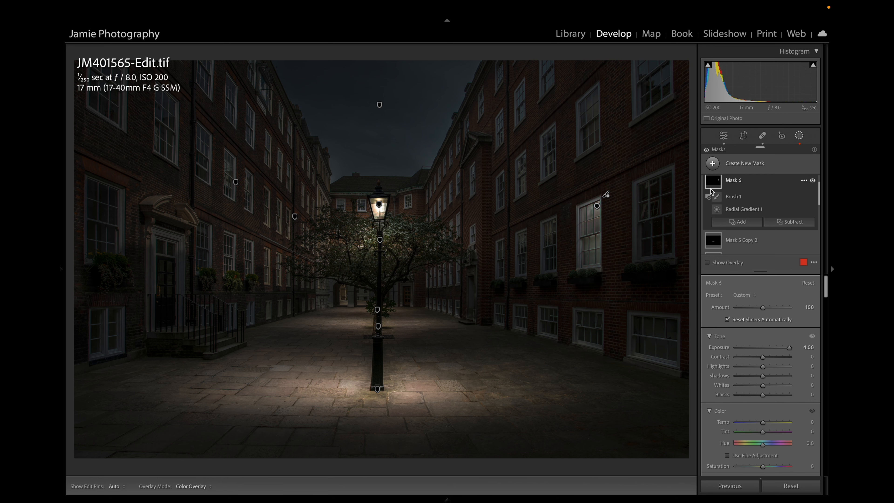
click(717, 196)
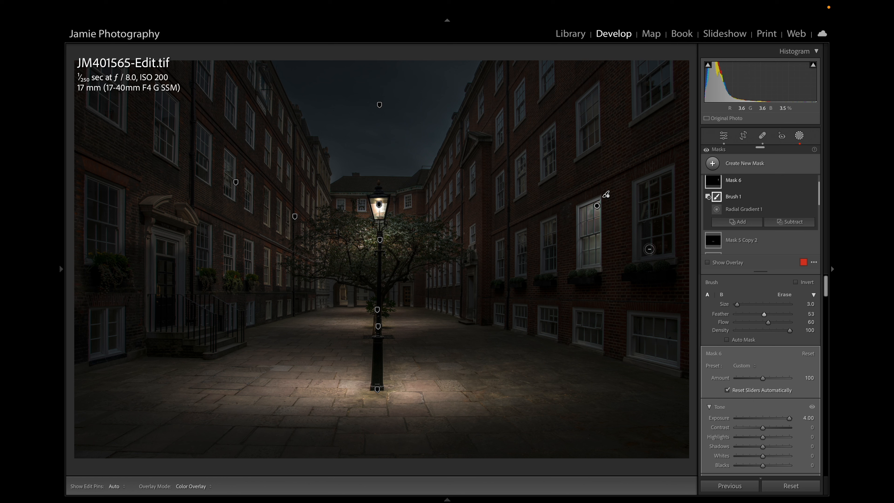
scroll(650, 249, up, 5)
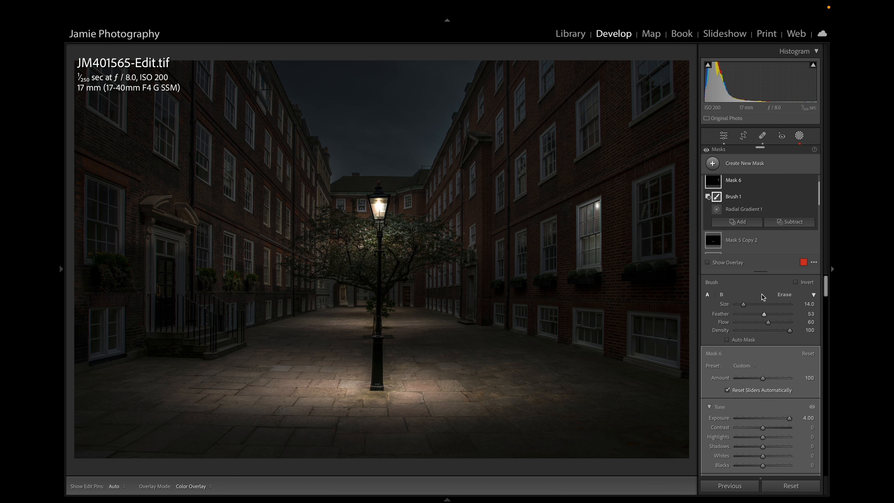
drag(768, 322, 792, 322)
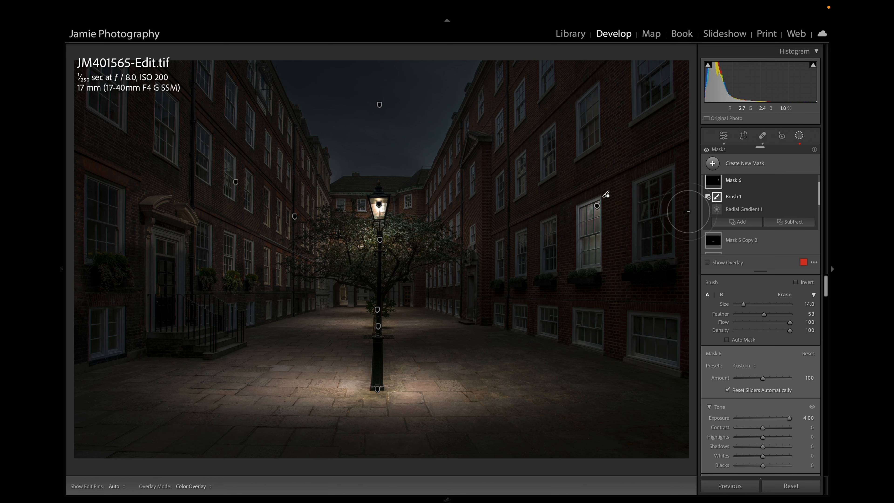
key(h)
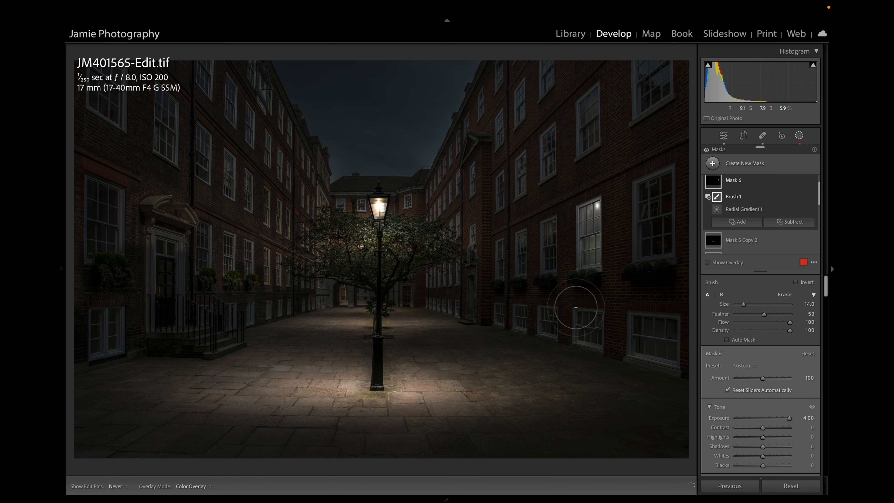
key(h)
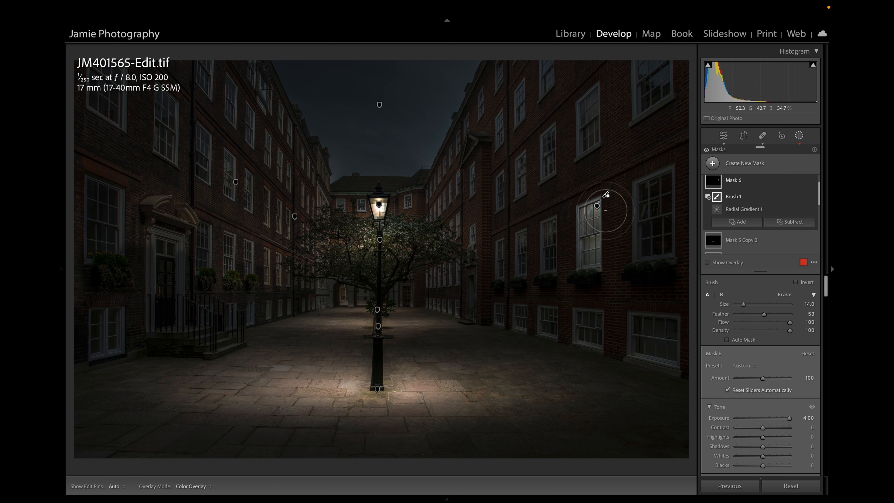
Brighten Mask 6 by setting highlights to 100, whites to 100 and shadows to 90.
mouse_move(720, 194)
scroll(736, 206, down, 3)
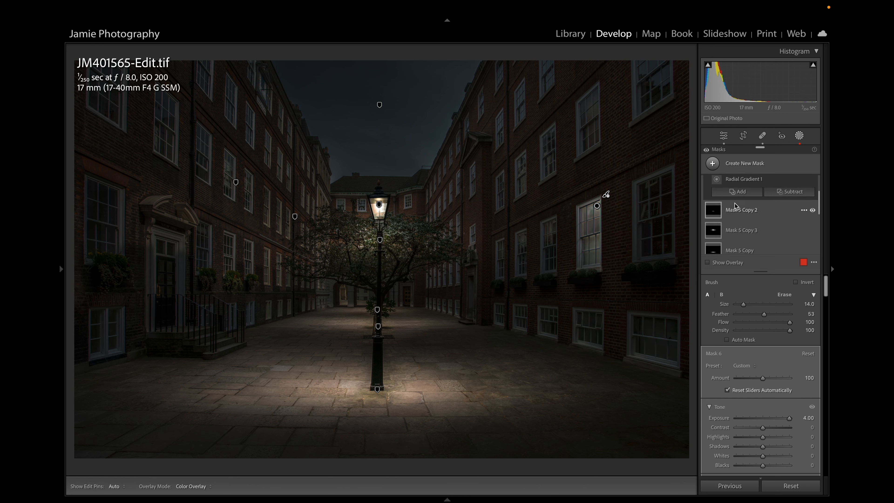
scroll(736, 206, up, 3)
click(714, 180)
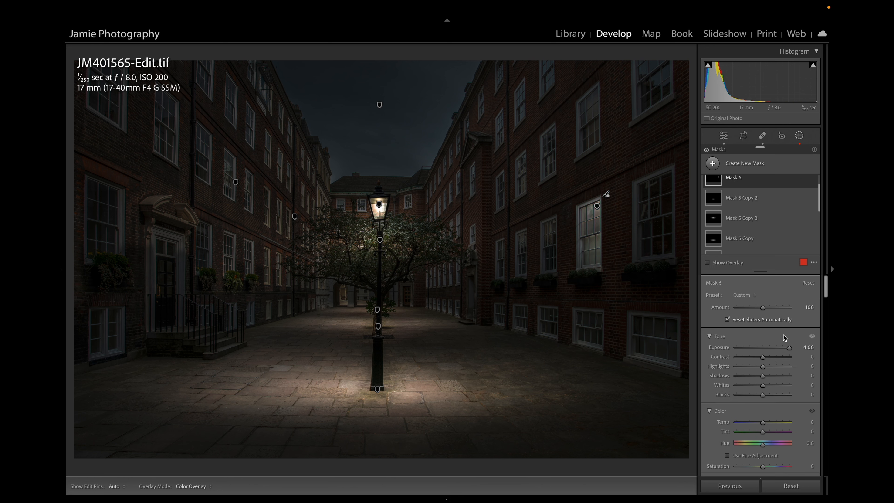
drag(763, 367, 815, 389)
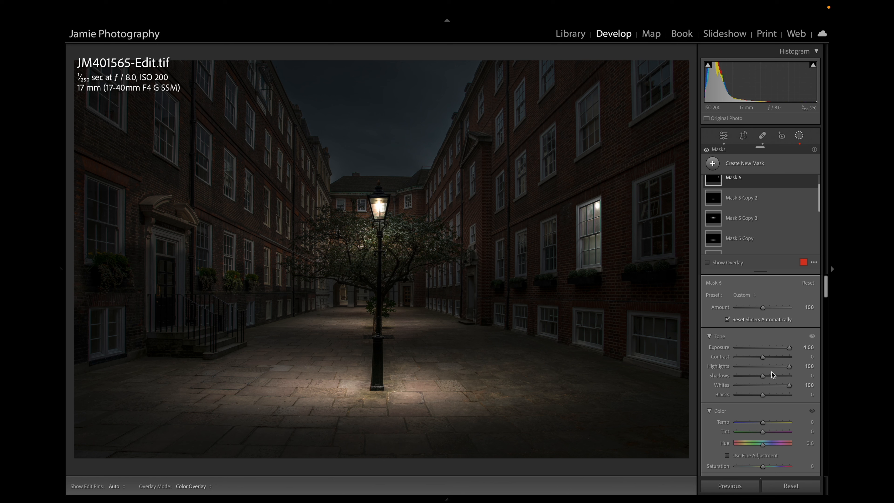
drag(764, 377, 810, 380)
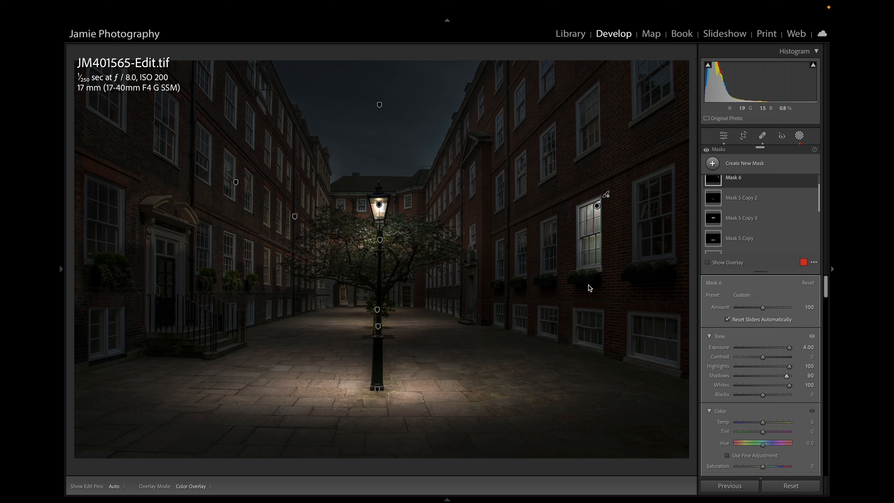
Create a radial gradient mask as a wide, slightly tilted oval on the pavement below the lit window.
click(744, 163)
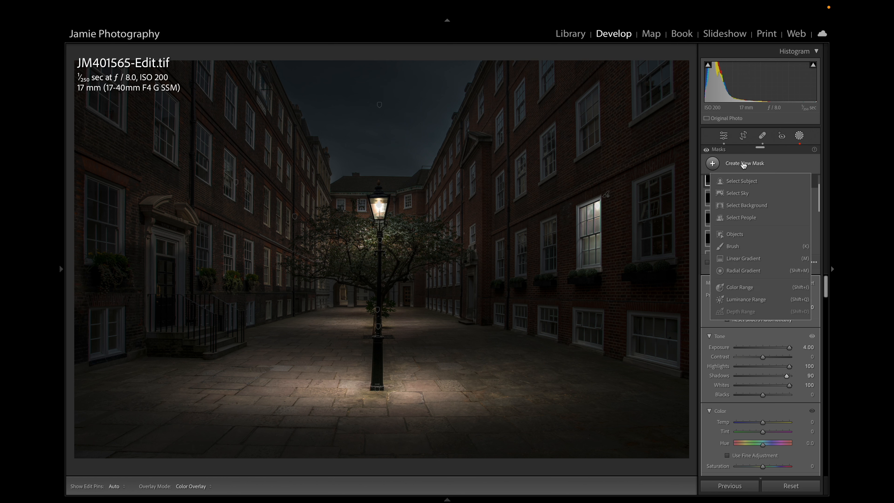
click(738, 270)
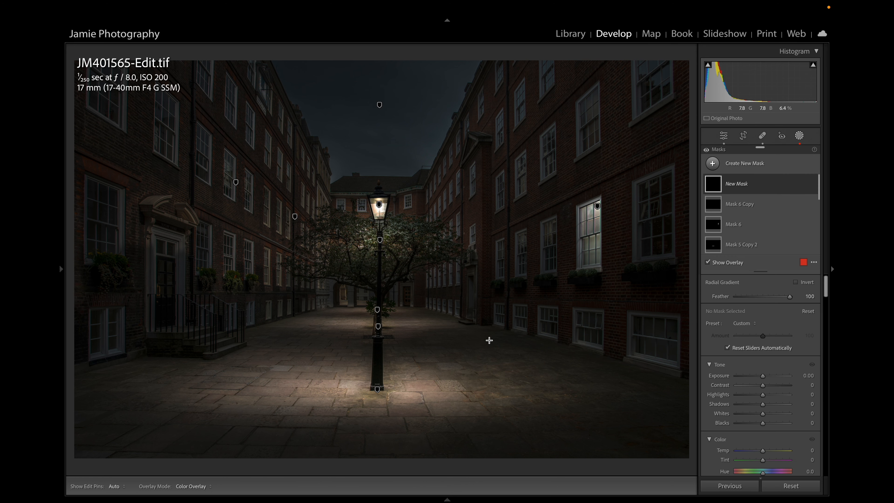
drag(488, 339, 561, 355)
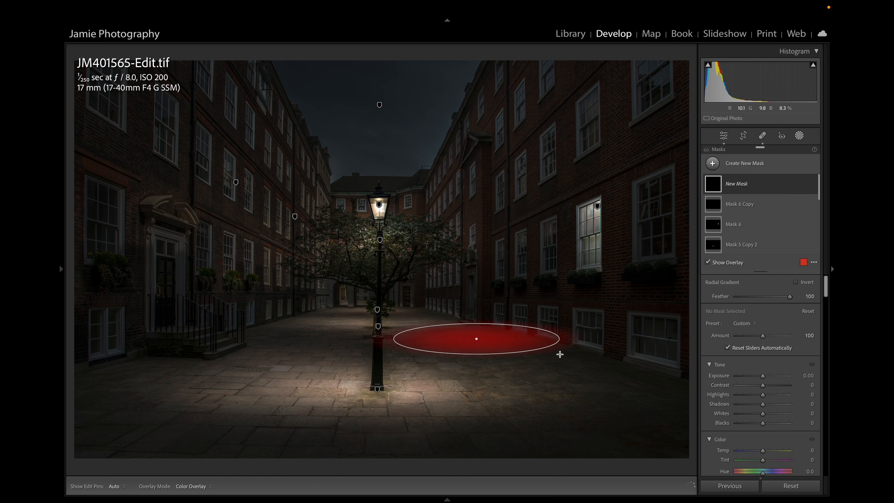
drag(477, 338, 542, 359)
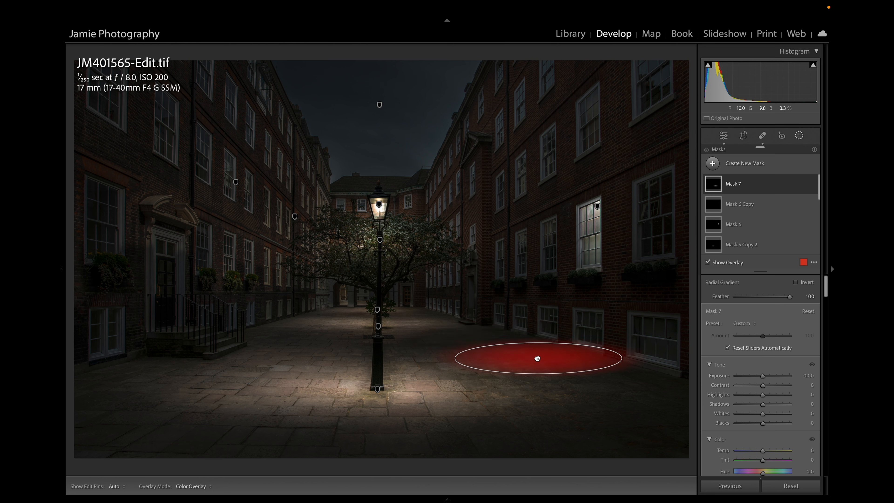
drag(447, 358, 448, 368)
drag(540, 375, 545, 382)
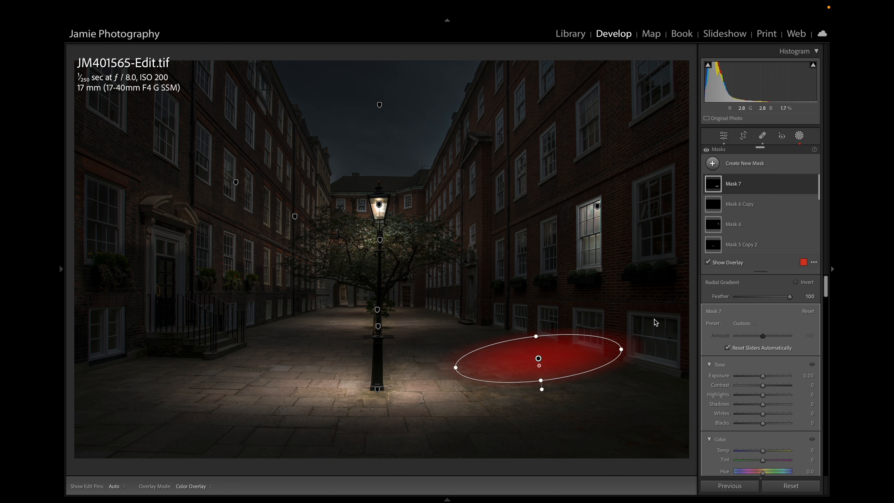
Set the pavement gradient's exposure to 2.04, contrast to 17 and clarity to 38.
mouse_move(764, 376)
mouse_down()
mouse_move(777, 374)
mouse_move(768, 386)
mouse_up()
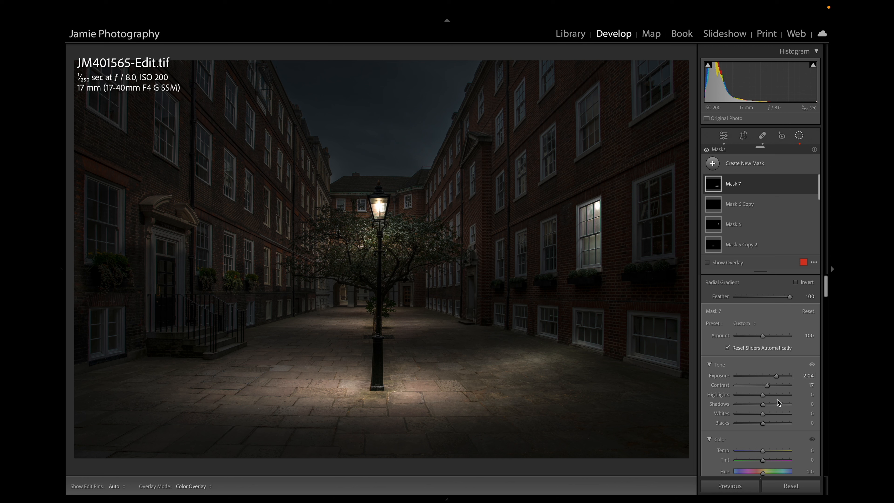
scroll(778, 399, down, 5)
scroll(773, 399, down, 10)
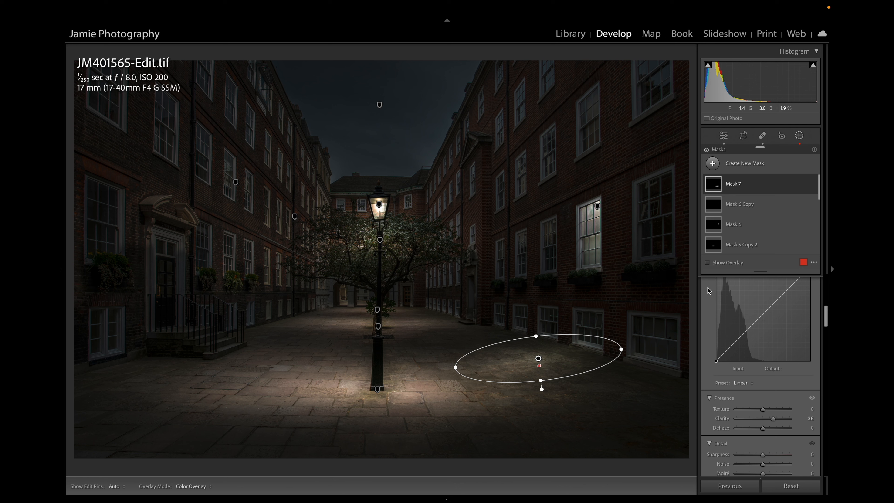
Subtract a size 14 brush from Mask 7, painting along the base of the building wall to keep the light on the pavement.
click(716, 185)
click(783, 216)
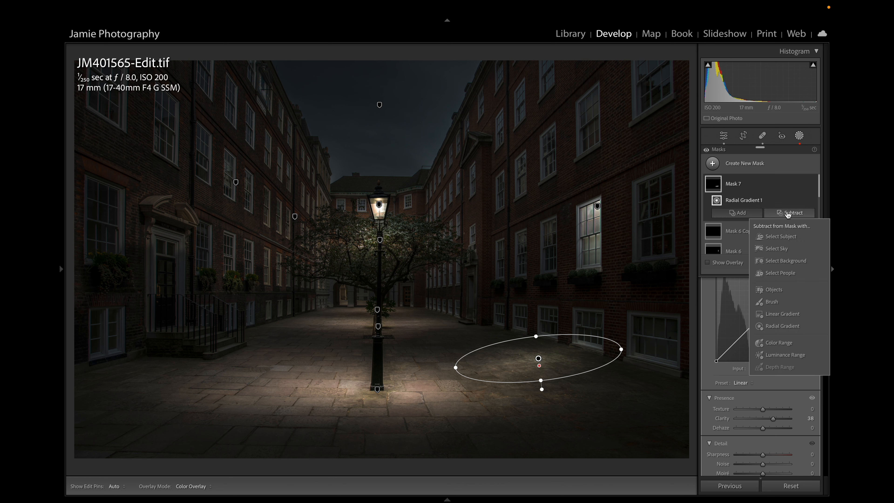
click(786, 304)
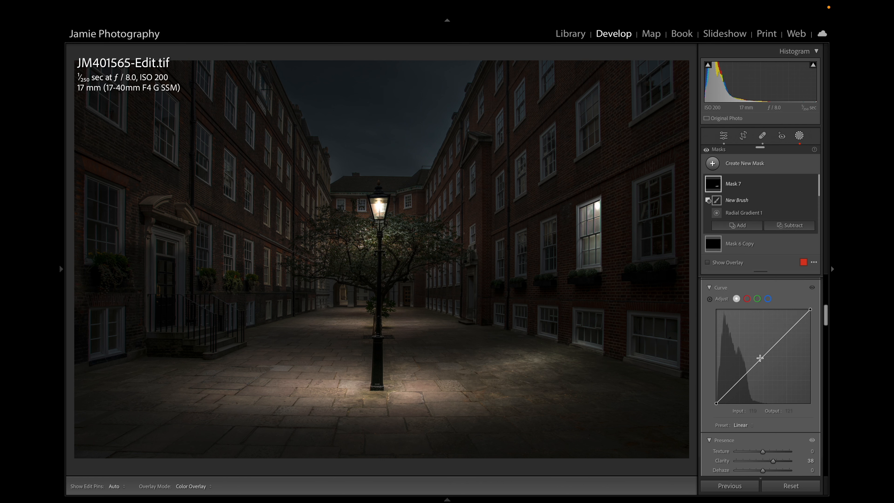
scroll(760, 358, up, 10)
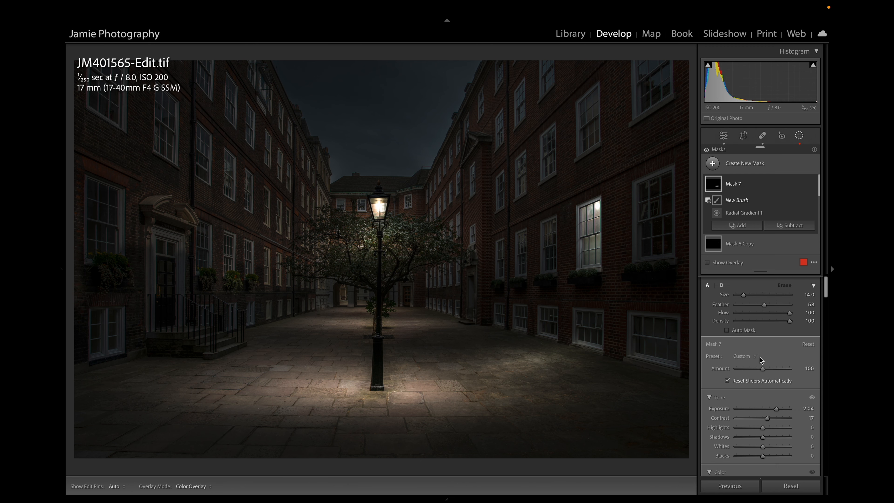
scroll(760, 358, up, 3)
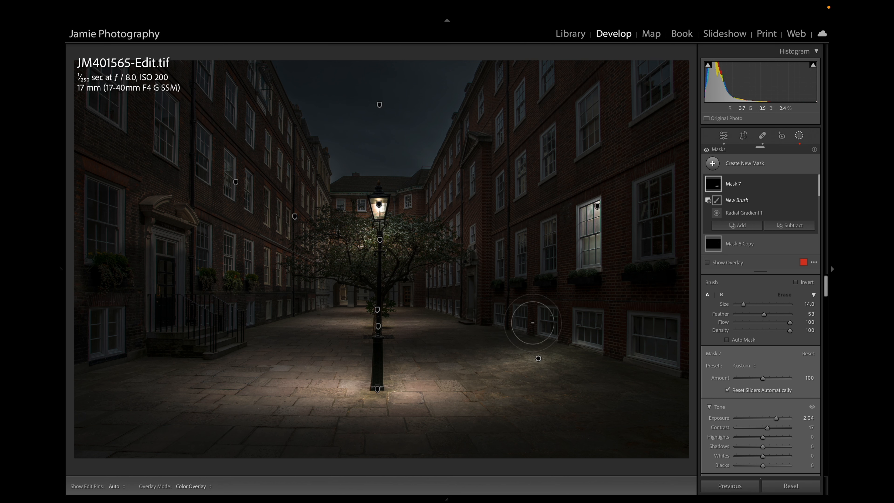
key(h)
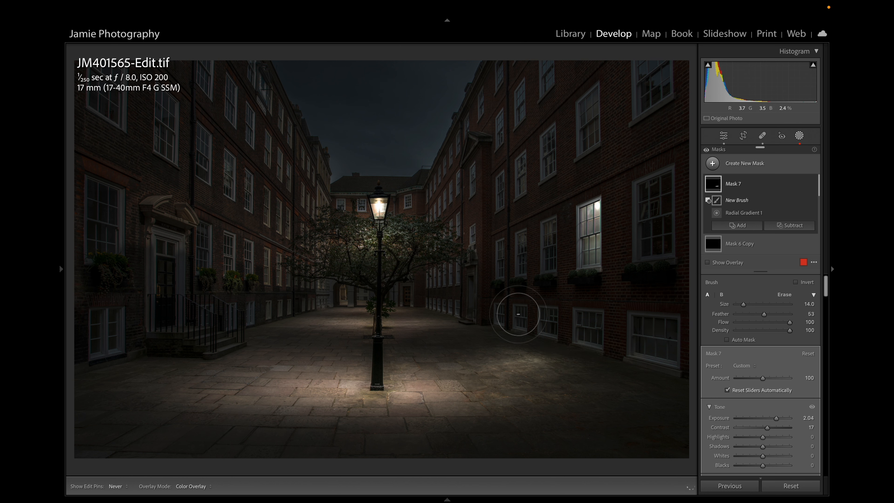
drag(518, 314, 668, 361)
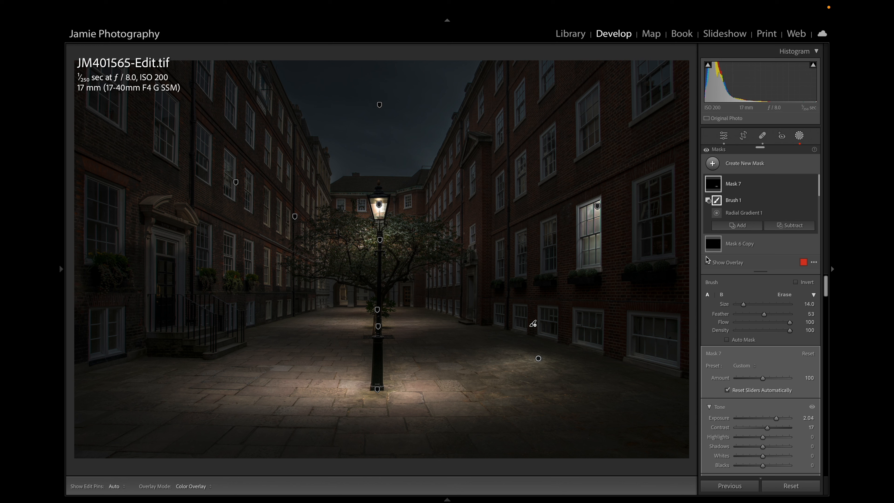
Add a brush to Mask 6 and paint over the window-box plants directly below the lit window.
scroll(746, 208, down, 3)
click(712, 183)
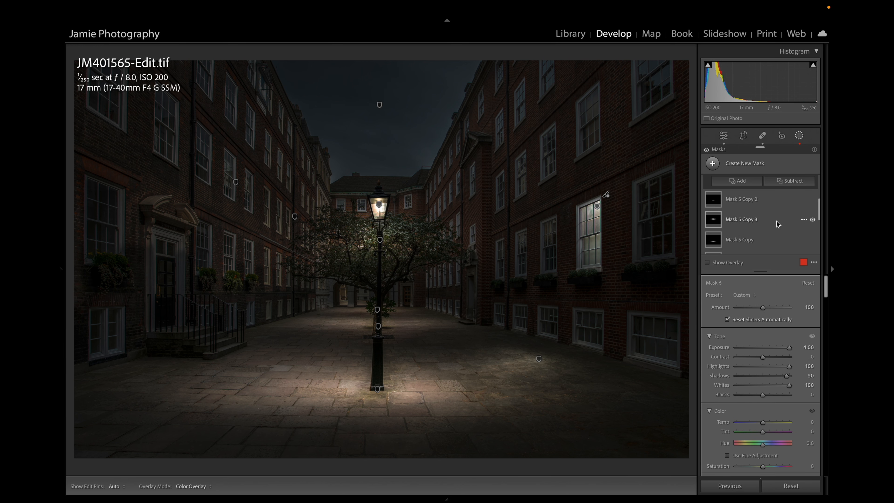
scroll(730, 217, up, 2)
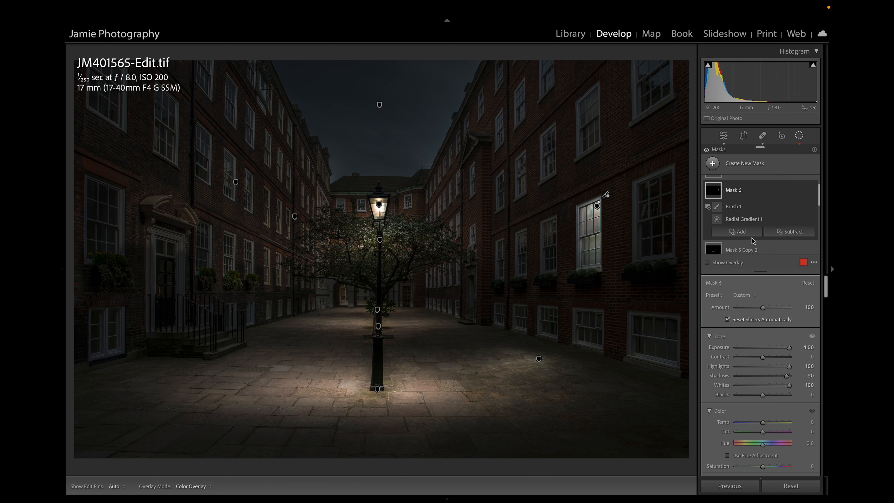
click(749, 239)
click(718, 319)
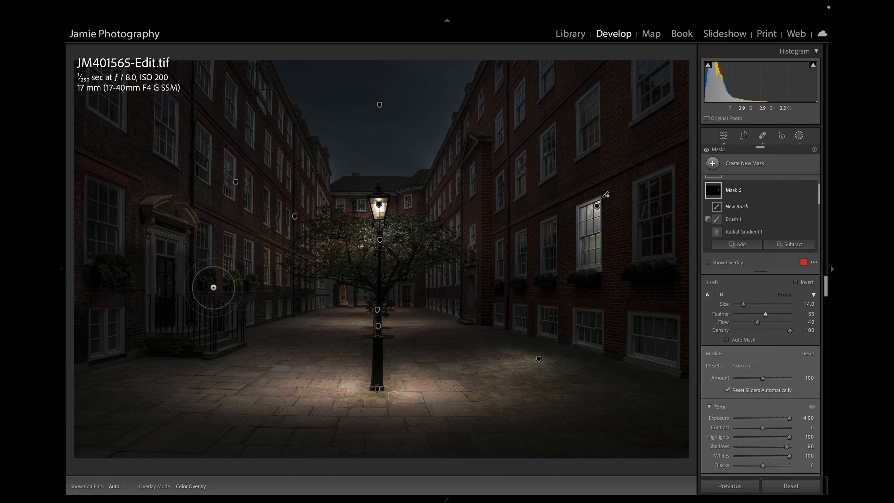
mouse_move(62, 269)
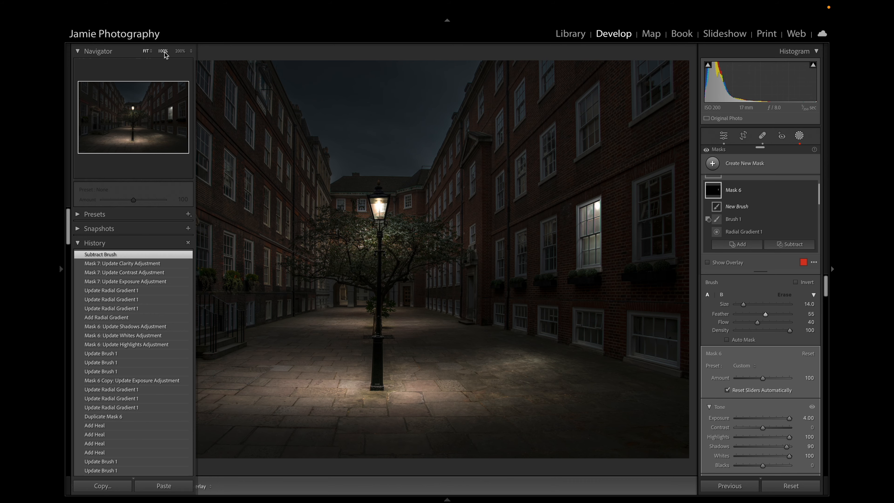
click(163, 52)
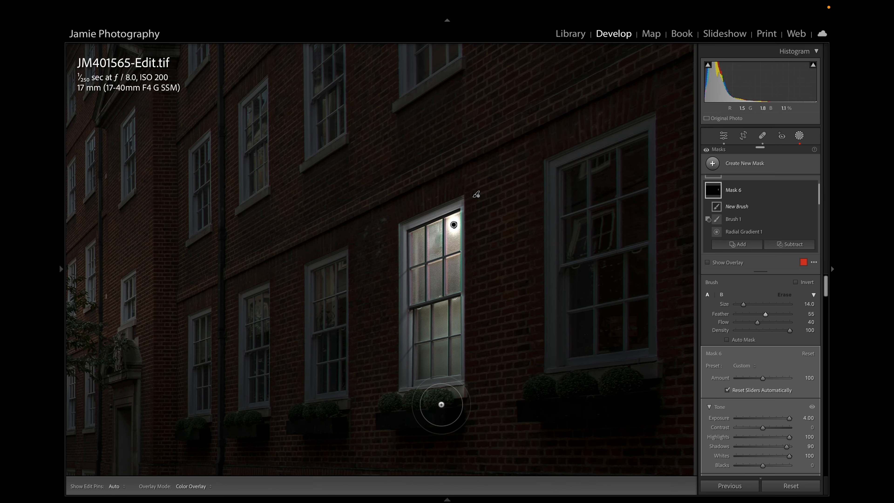
scroll(442, 404, down, 9)
mouse_move(442, 395)
mouse_down()
mouse_move(385, 401)
mouse_move(394, 400)
mouse_up()
key(h)
Set Mask 6's saturation to 78 to strengthen the color in the lit window.
scroll(816, 400, down, 3)
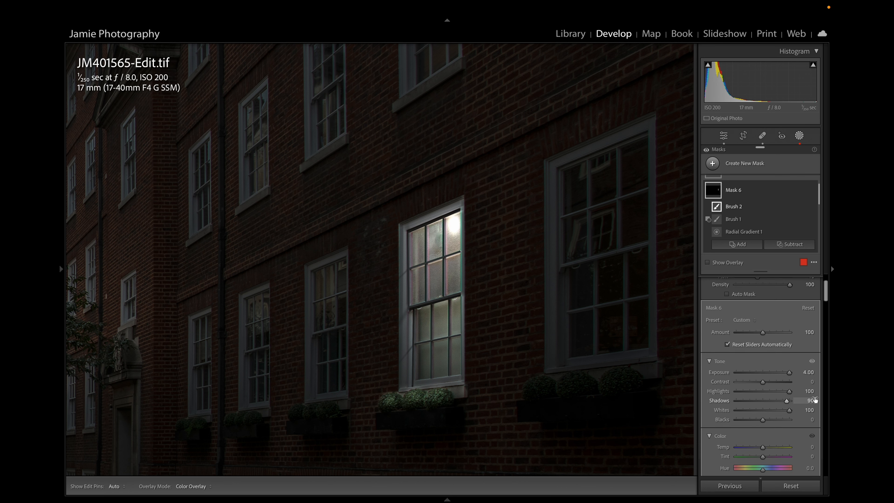
scroll(813, 402, down, 2)
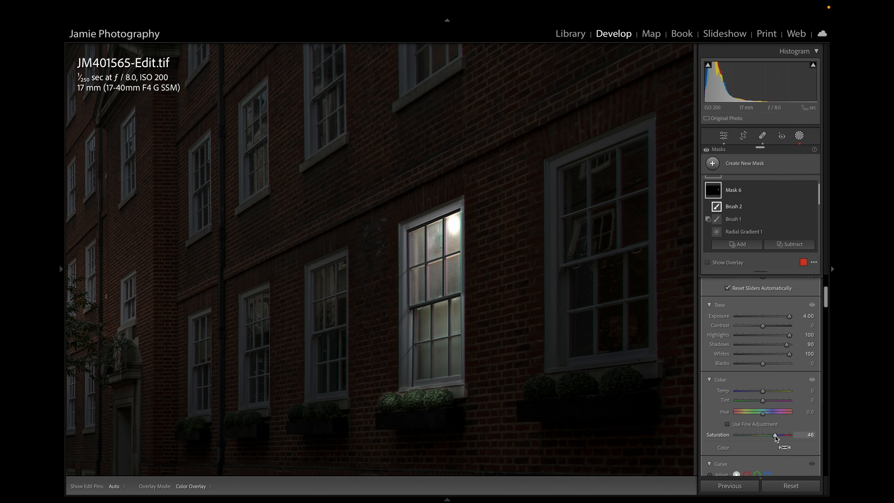
drag(776, 436, 785, 434)
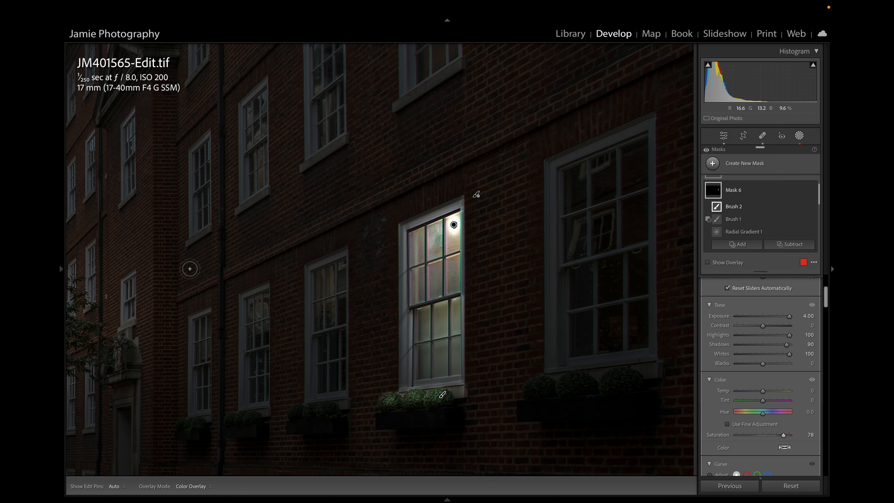
Create a large oval radial gradient mask with feather 100 around the ground-floor window beside the arched doorway.
mouse_move(65, 274)
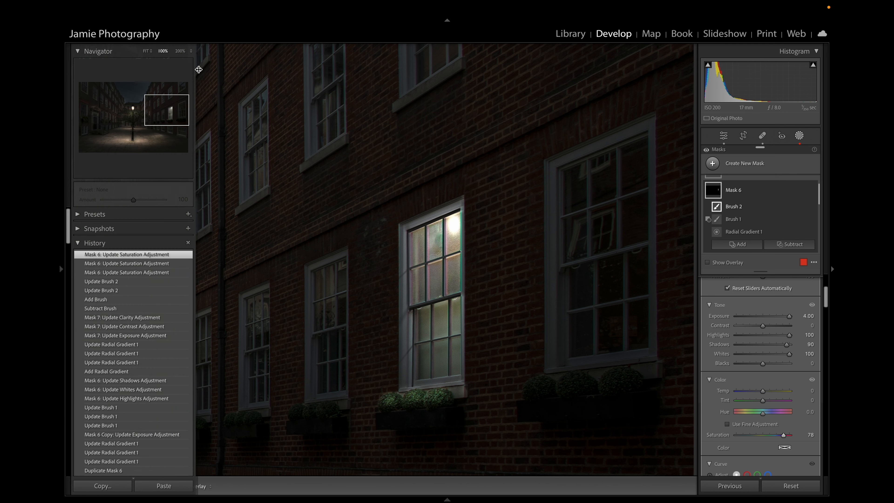
click(146, 51)
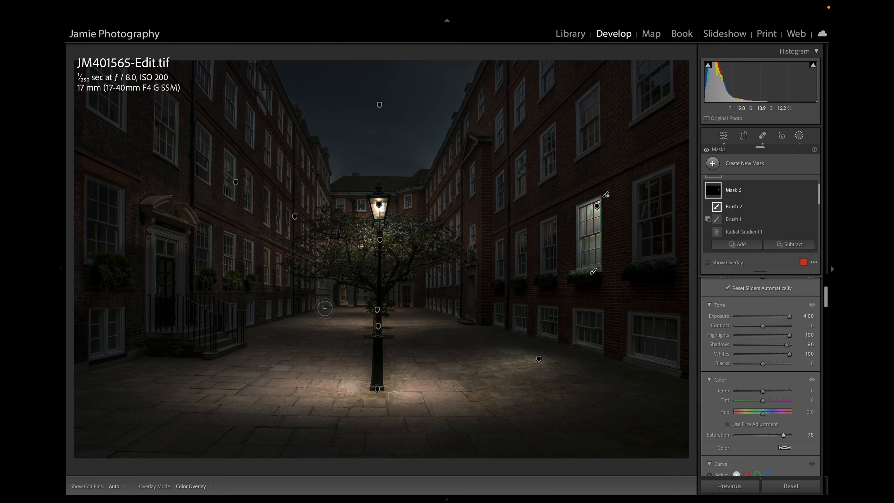
drag(263, 307, 401, 321)
click(746, 164)
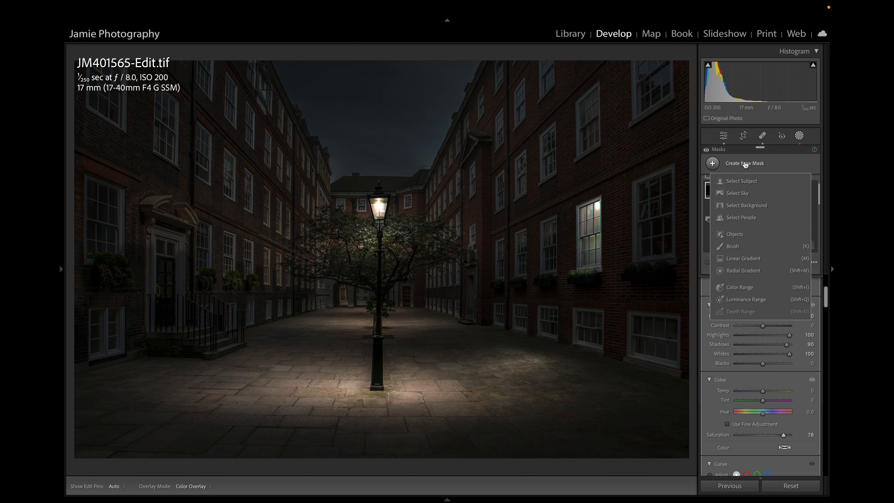
click(744, 270)
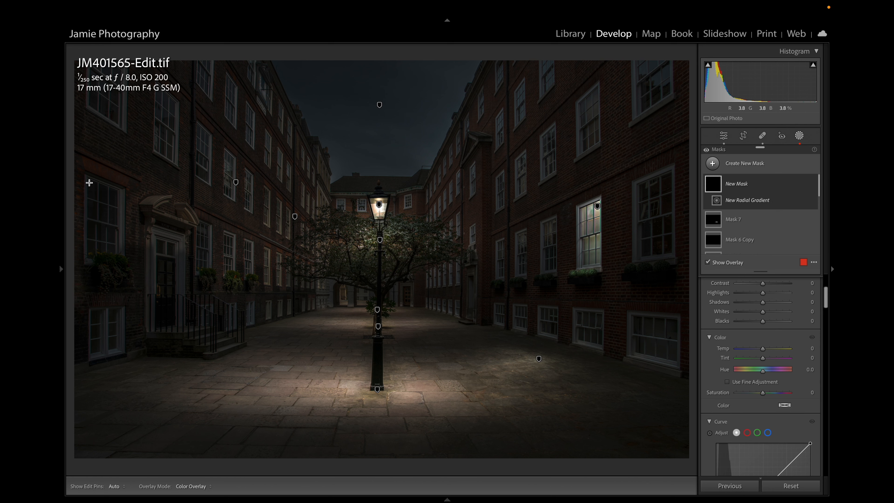
drag(105, 216, 155, 281)
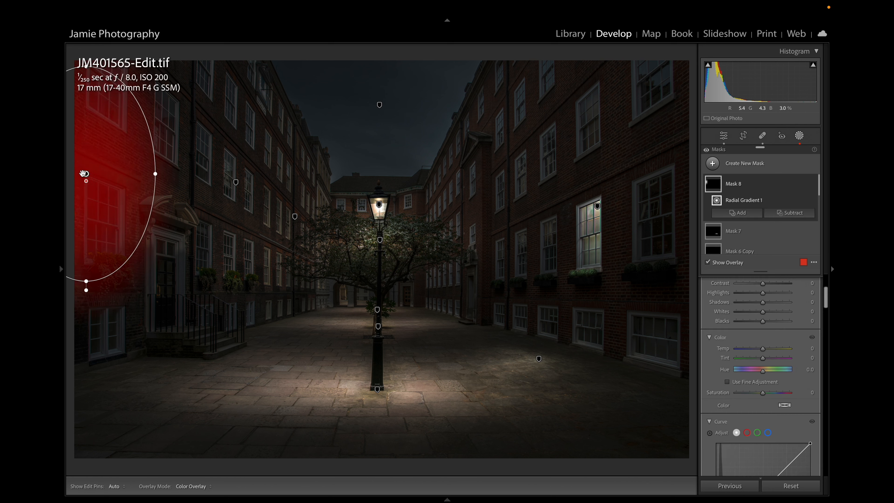
drag(87, 175, 101, 192)
Hide the overlay and set Mask 8's exposure to 4.00 and temperature to 21.
scroll(773, 301, up, 3)
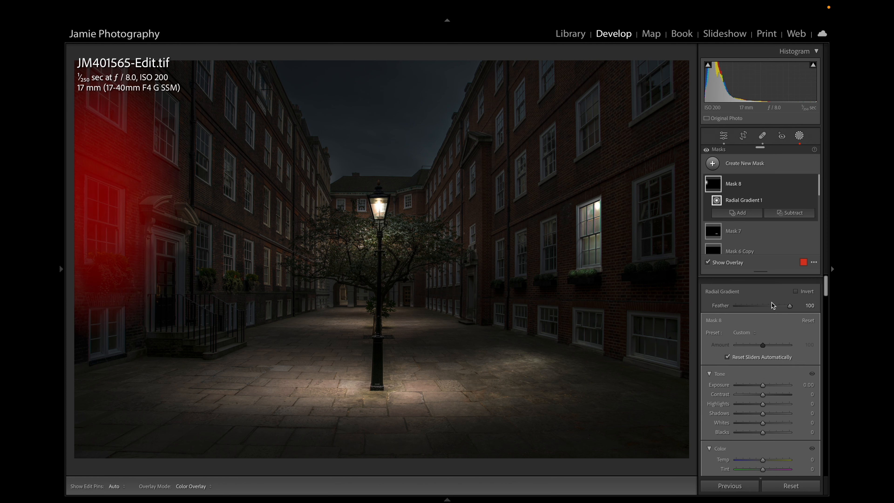
key(o)
drag(763, 376, 791, 376)
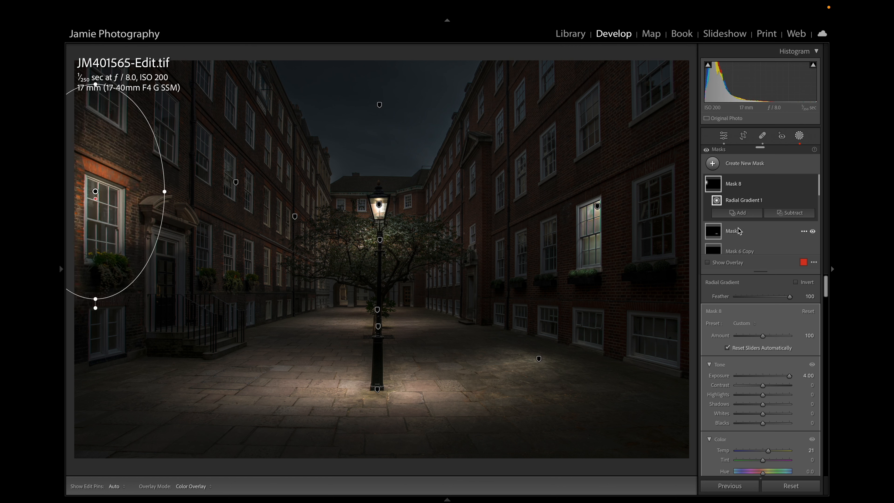
Warm the lit window in Mask 6 by raising its temperature to about 33 and fine-tuning its tint.
scroll(734, 235, down, 2)
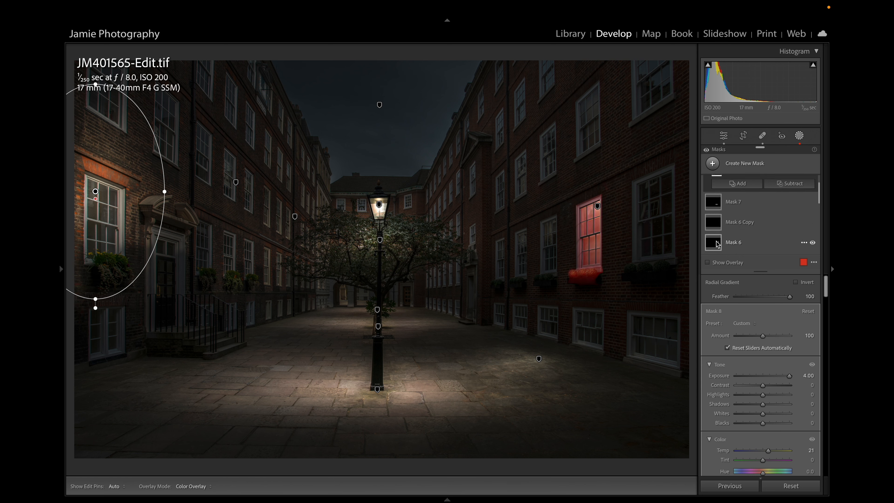
click(734, 242)
click(772, 423)
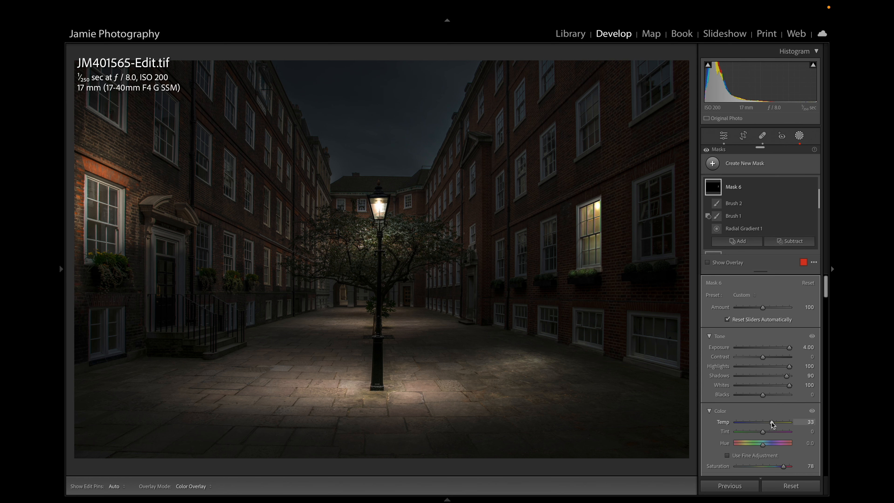
drag(772, 424, 771, 424)
click(770, 432)
click(771, 423)
Add a subtracting brush to Mask 8 with flow 100 and feather 11.
click(96, 193)
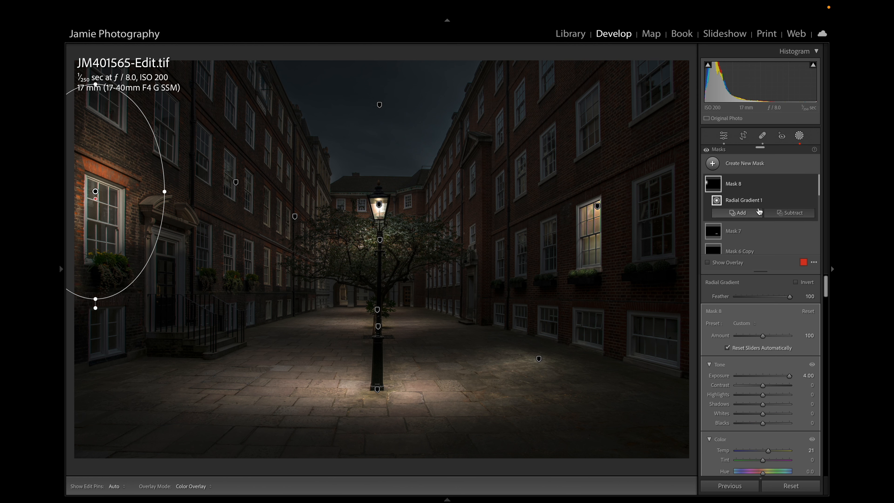
click(782, 215)
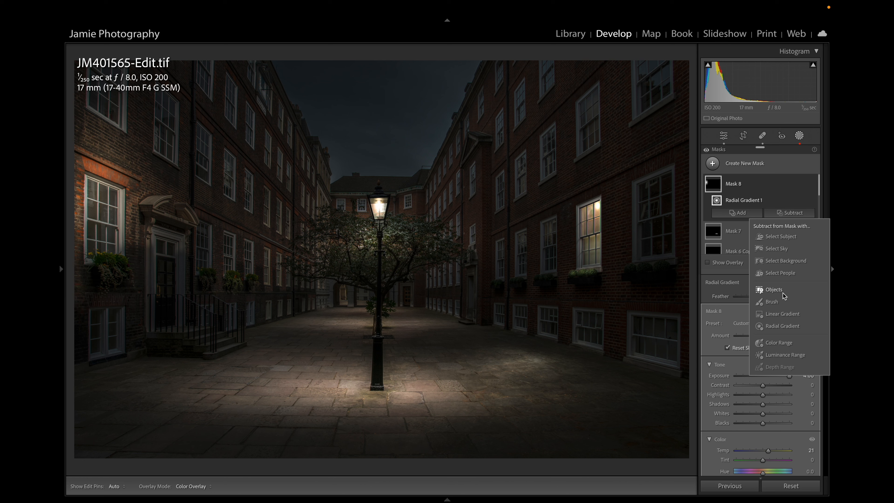
click(779, 301)
drag(759, 323, 831, 325)
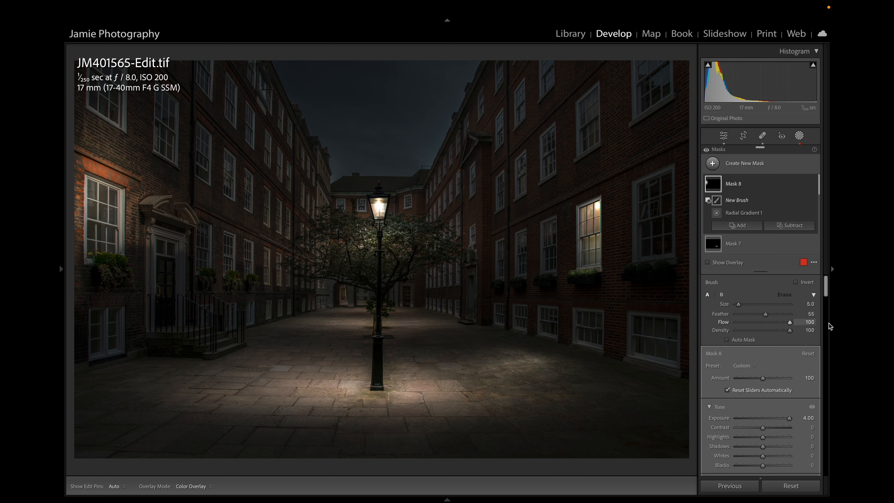
drag(767, 315, 742, 315)
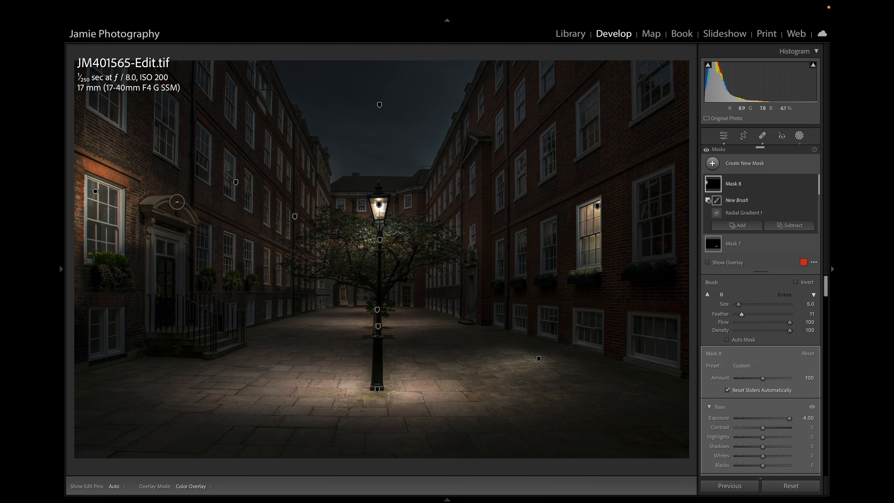
Subtract the brick lintel above the ground-floor window from Mask 8 with a straight size 14 brush stroke.
mouse_move(59, 277)
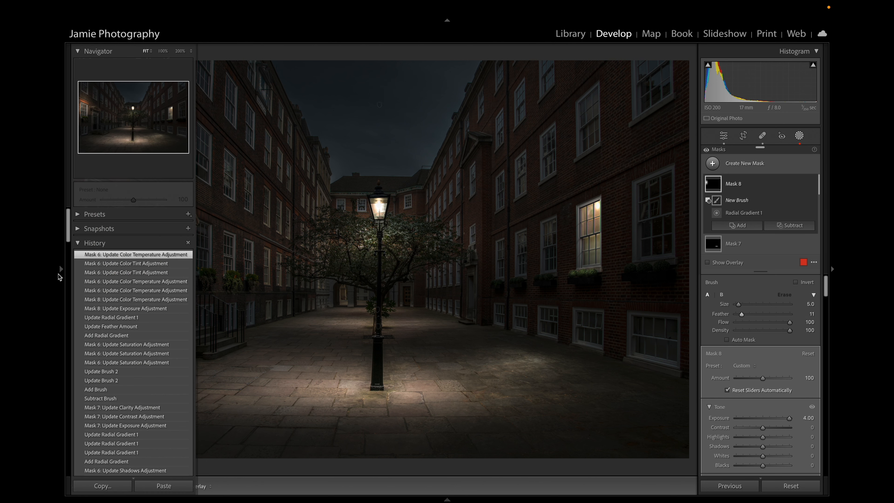
click(163, 51)
drag(272, 201, 636, 347)
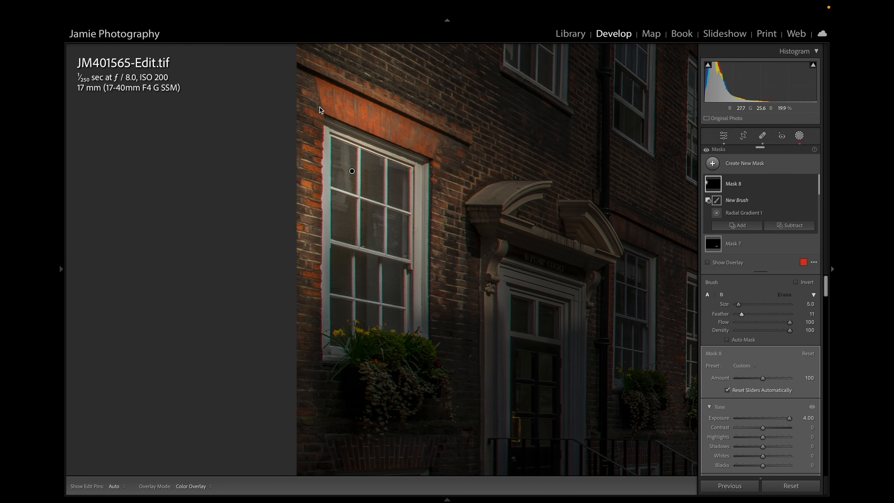
scroll(322, 102, up, 9)
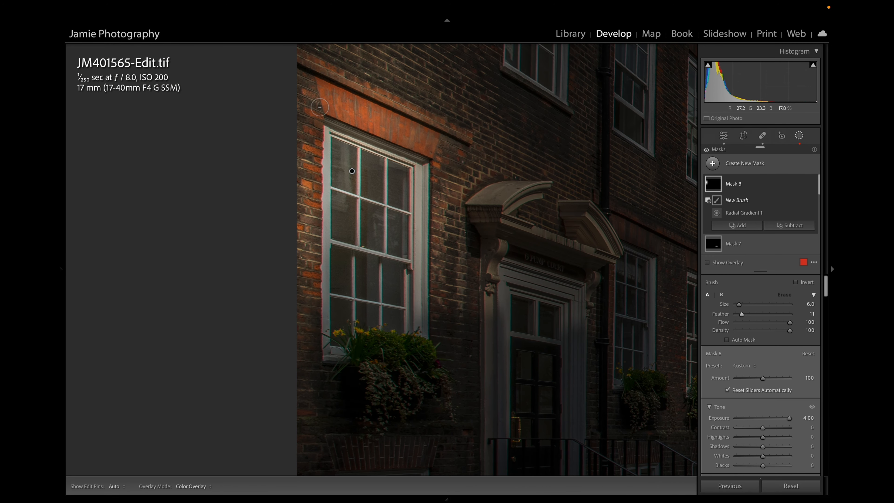
alt+click(327, 96)
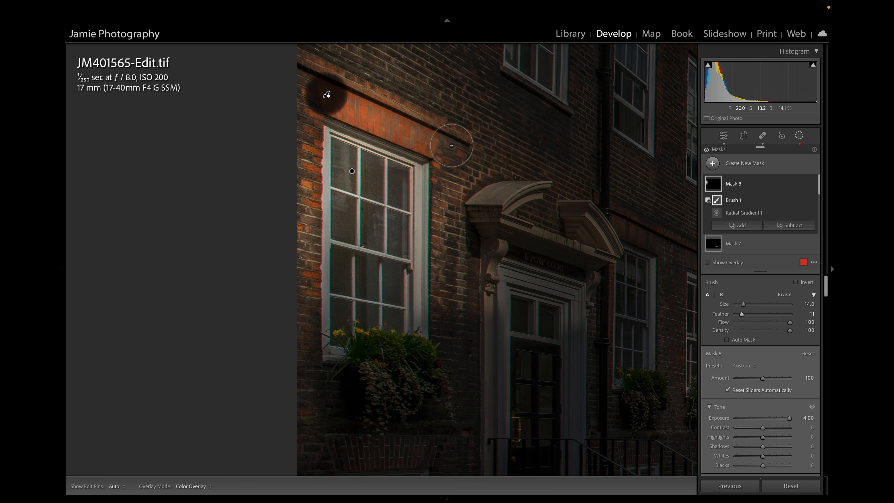
shift+click(445, 143)
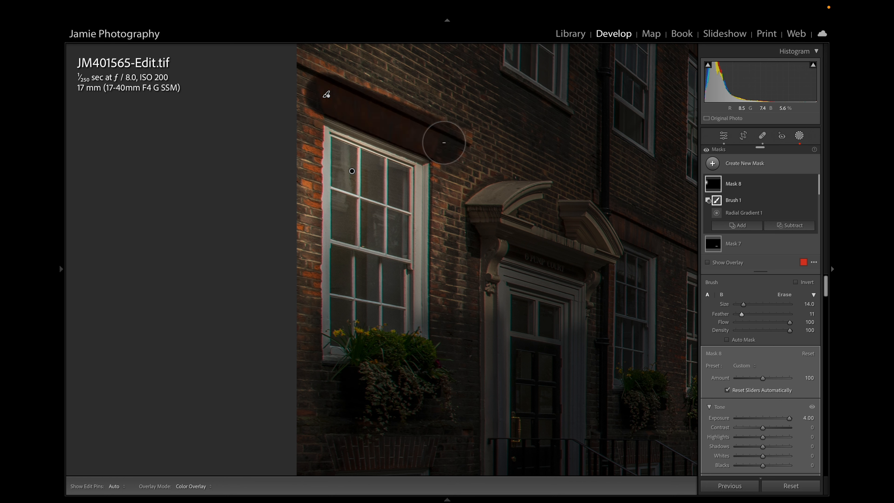
Subtract the brickwork along both sides of the ground-floor window from Mask 8 with straight brush strokes.
click(450, 165)
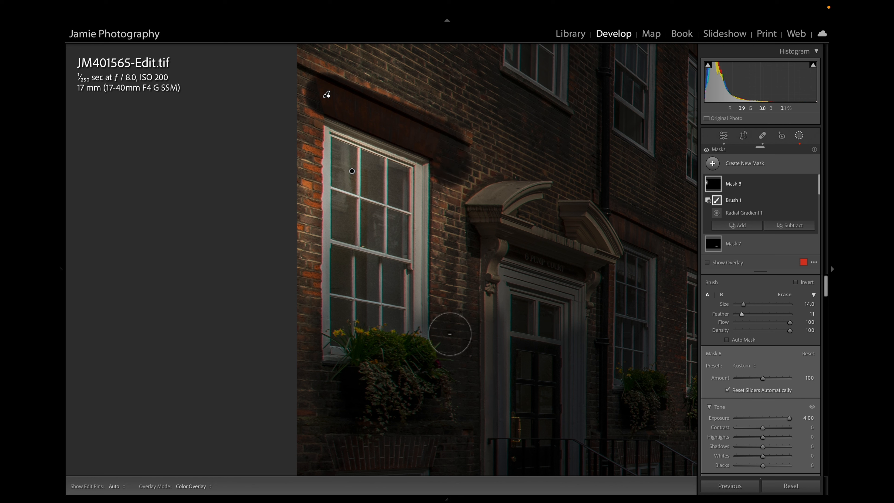
shift+click(450, 334)
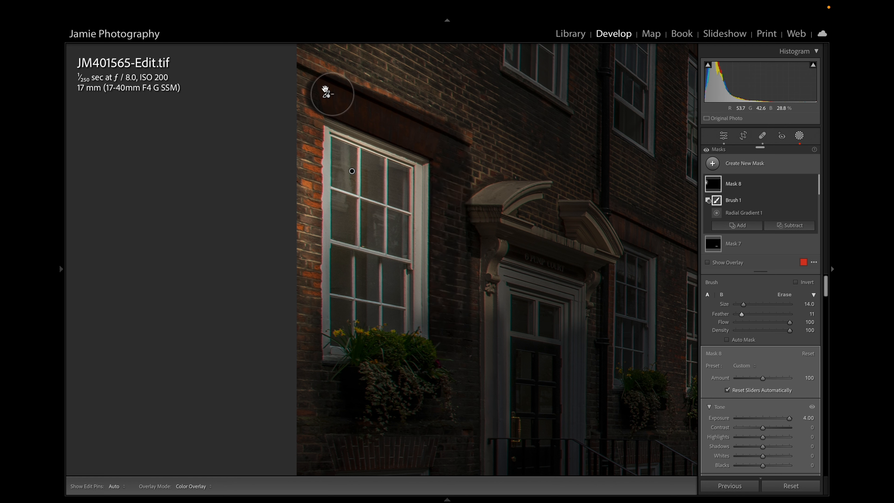
click(304, 113)
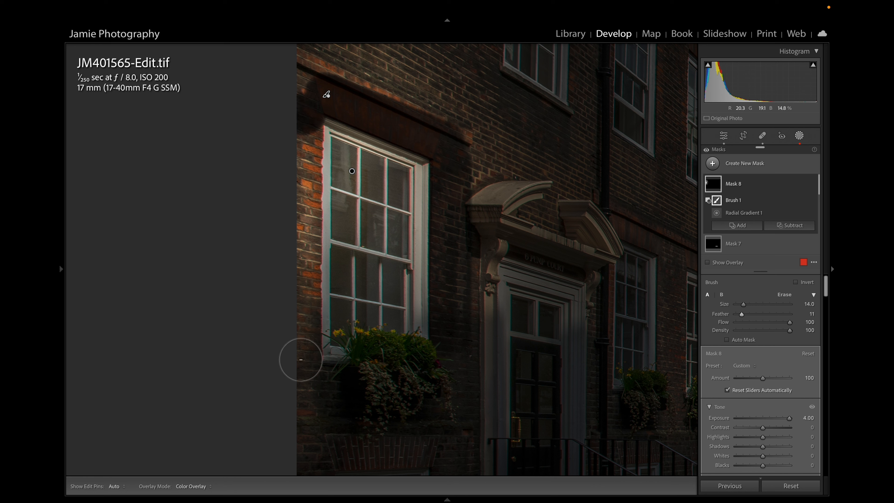
shift+click(302, 362)
key(h)
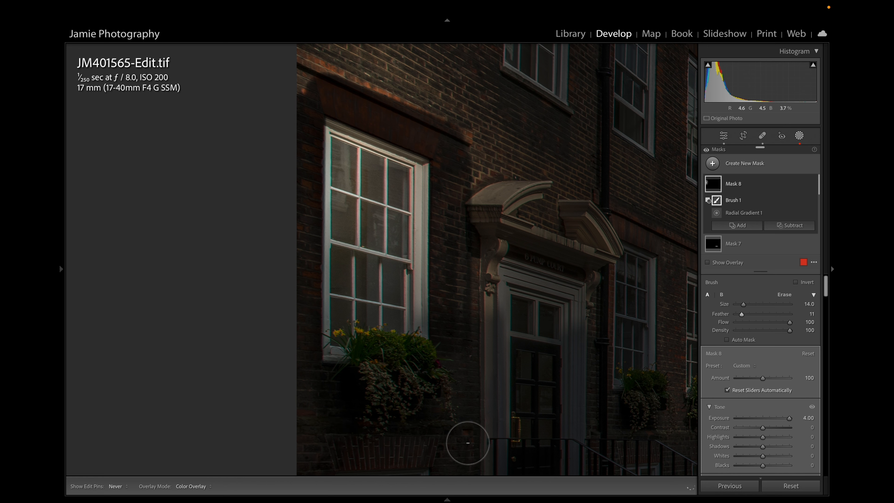
key(h)
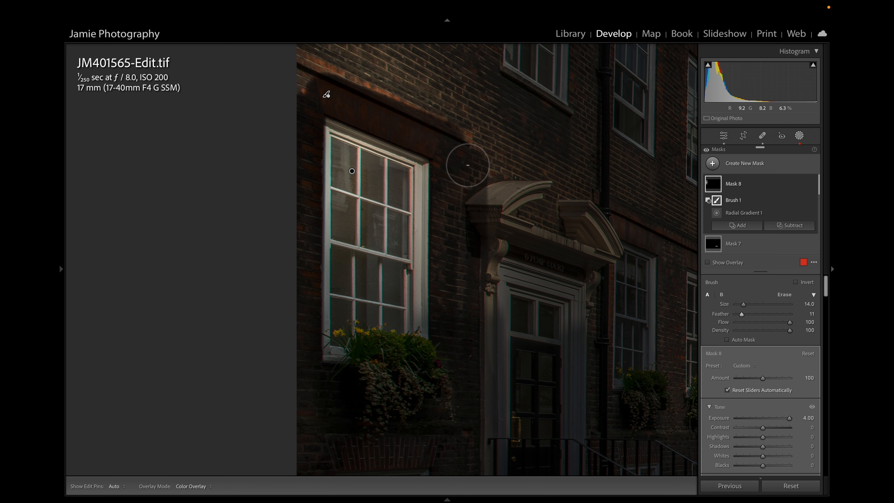
Enlarge the subtracting brush to 32 and clear the remaining light from the wall and door surround beside the window.
scroll(468, 165, up, 2)
scroll(467, 165, up, 8)
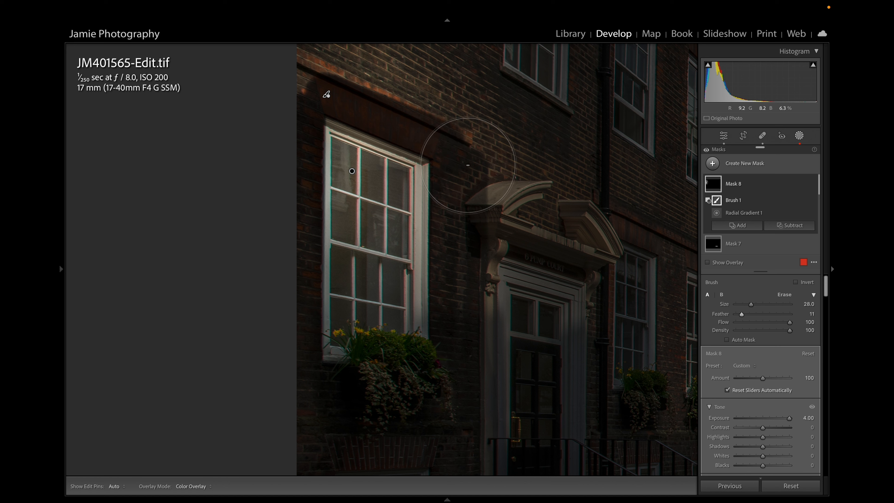
mouse_move(498, 103)
mouse_down()
mouse_move(342, 47)
mouse_move(304, 44)
mouse_move(432, 54)
mouse_move(512, 171)
mouse_up()
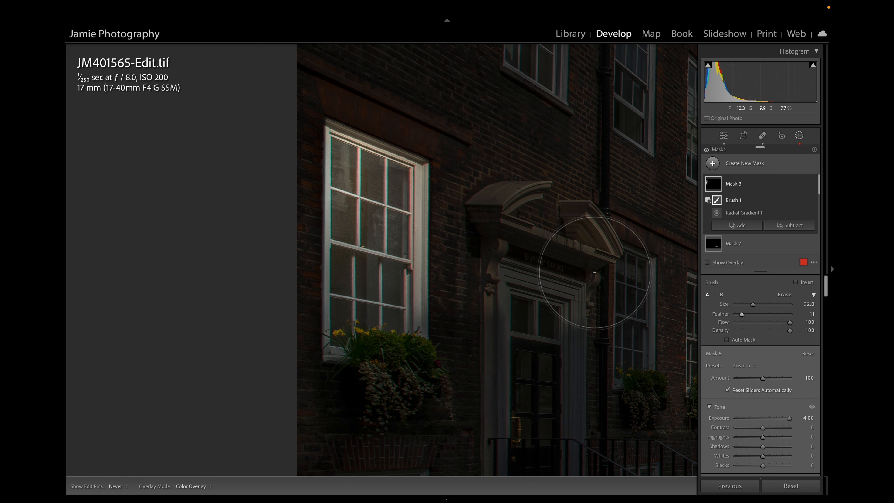
key(space)
drag(519, 372, 524, 142)
drag(439, 222, 437, 277)
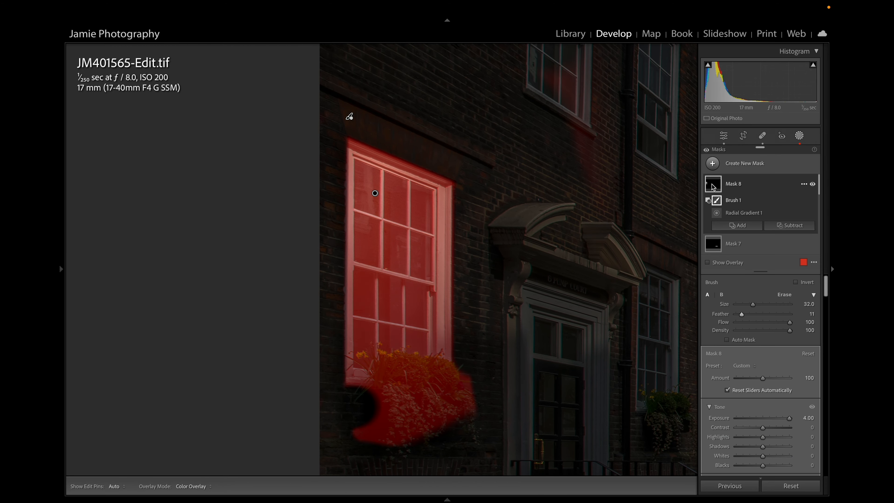
key(h)
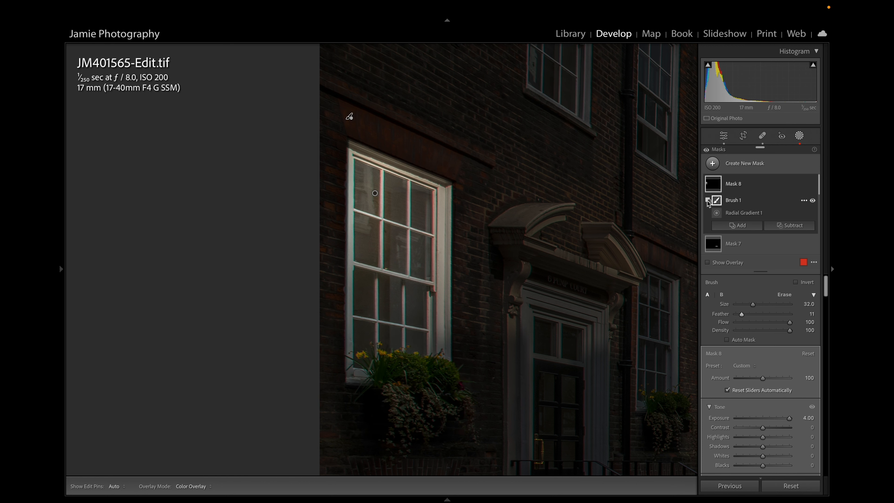
mouse_move(715, 184)
Set the brush to flow 85 and size 1 and subtract the upper sash's glazing bars and the meeting rail from Mask 8.
drag(781, 322, 782, 322)
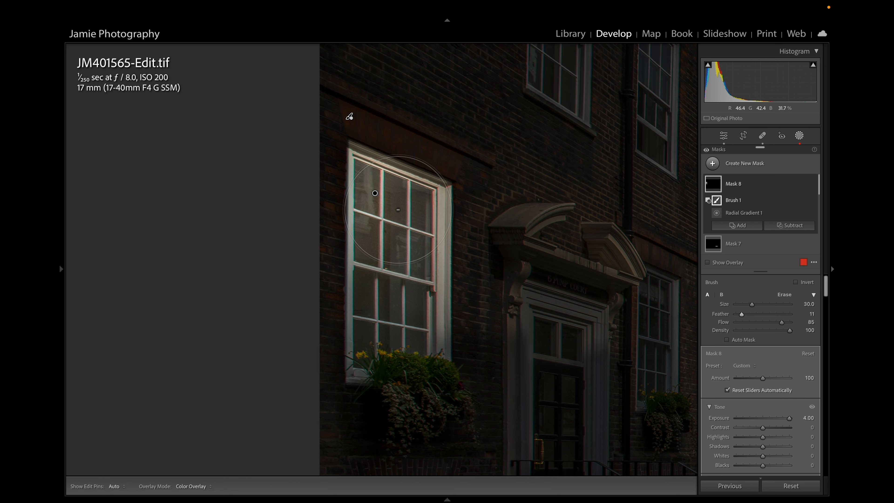
scroll(382, 176, down, 10)
scroll(379, 172, down, 6)
shift+click(382, 268)
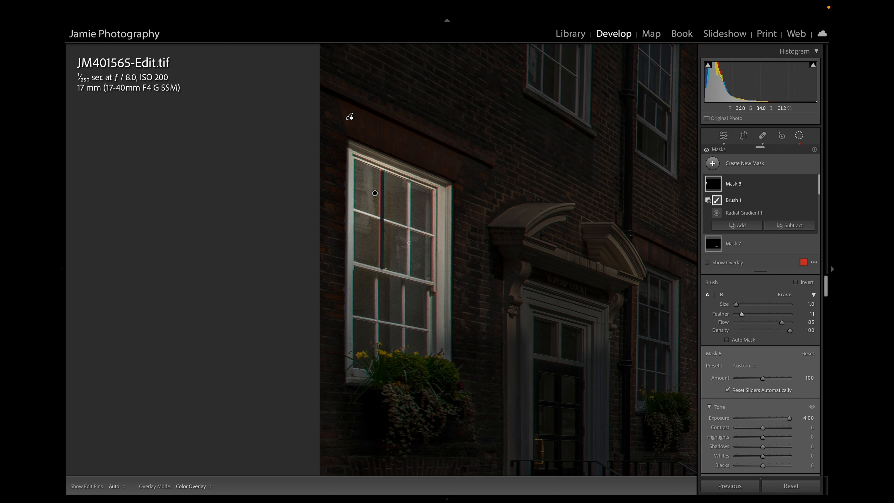
shift+click(409, 276)
shift+click(432, 236)
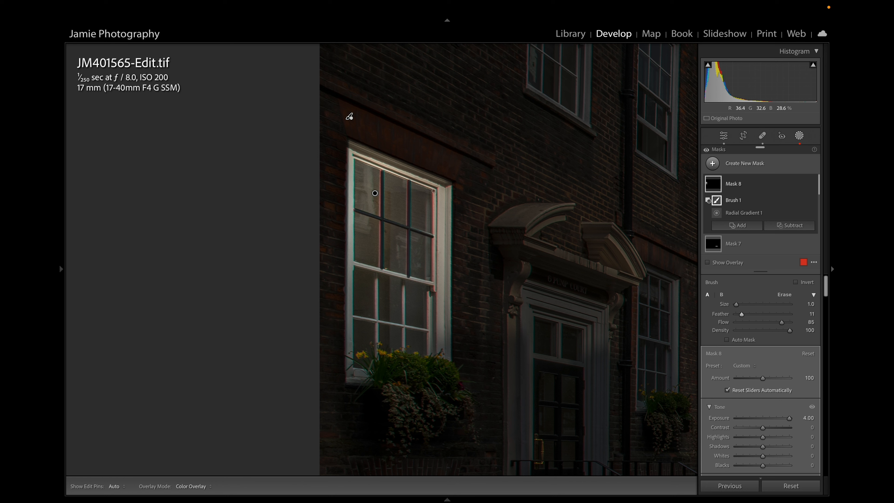
shift+click(433, 280)
shift+click(435, 284)
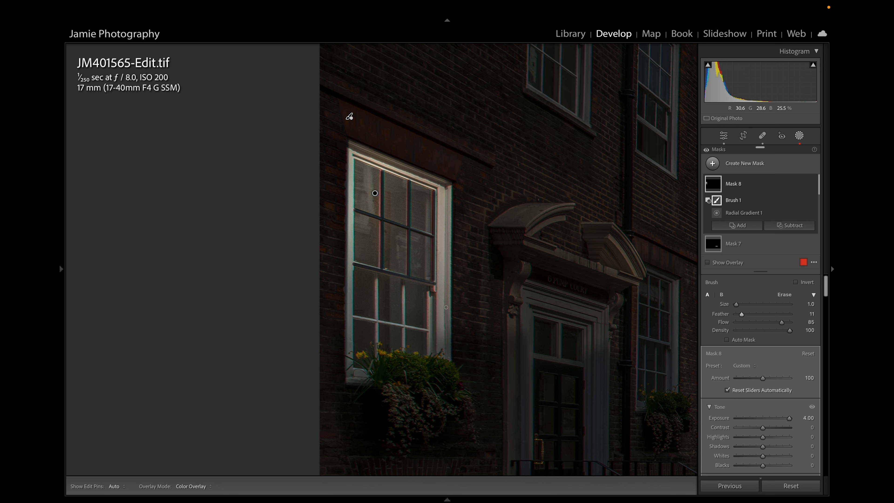
Subtract the vertical glazing bars of the lower sash from Mask 8 with straight brush strokes.
shift+click(446, 357)
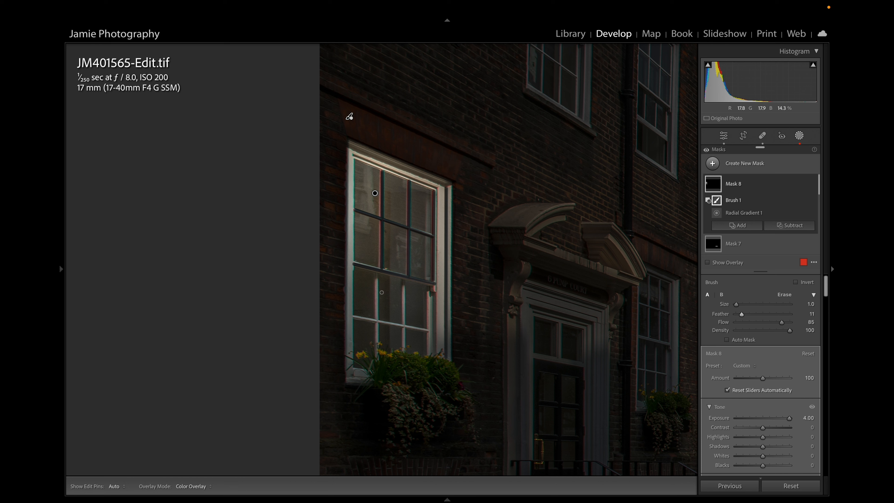
shift+click(377, 358)
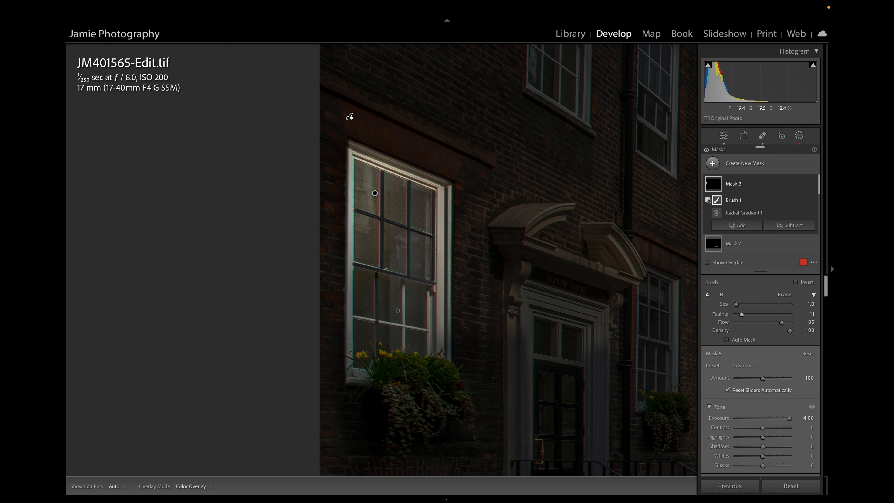
right_click(403, 280)
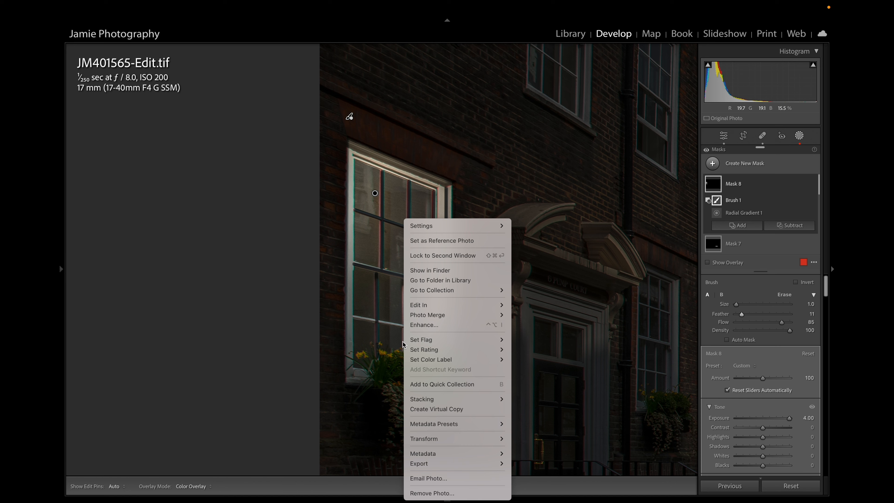
click(402, 279)
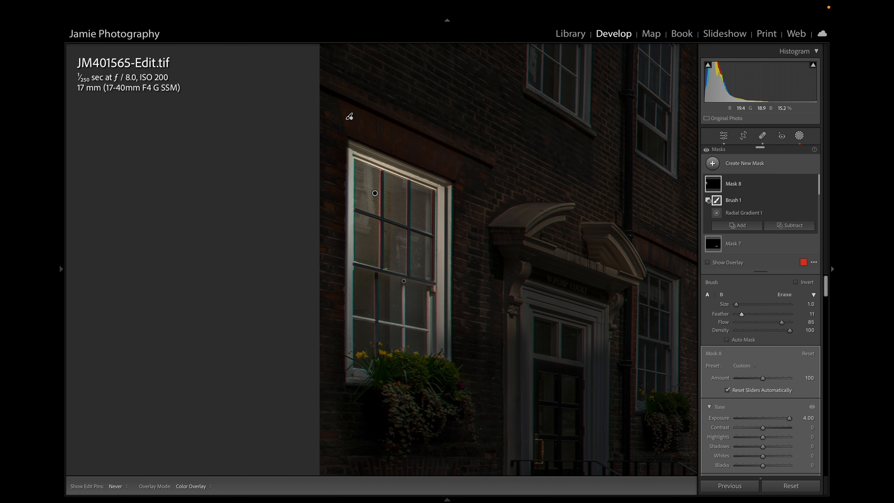
shift+click(407, 351)
key(h)
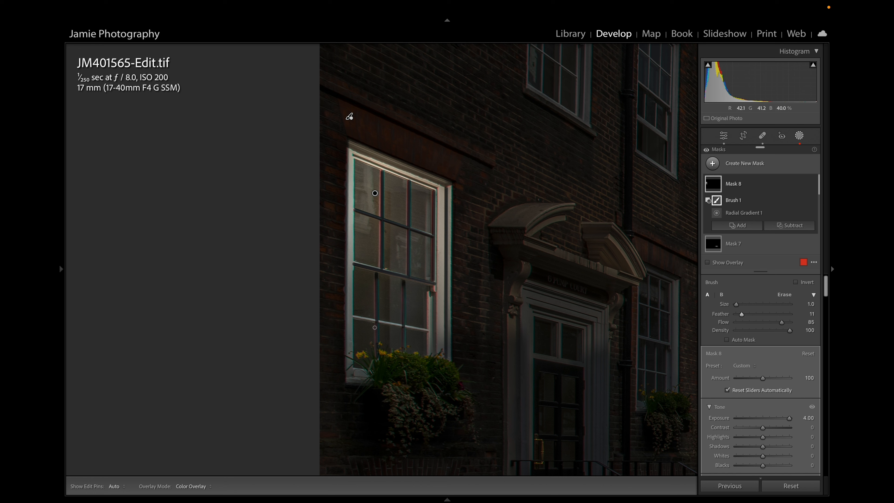
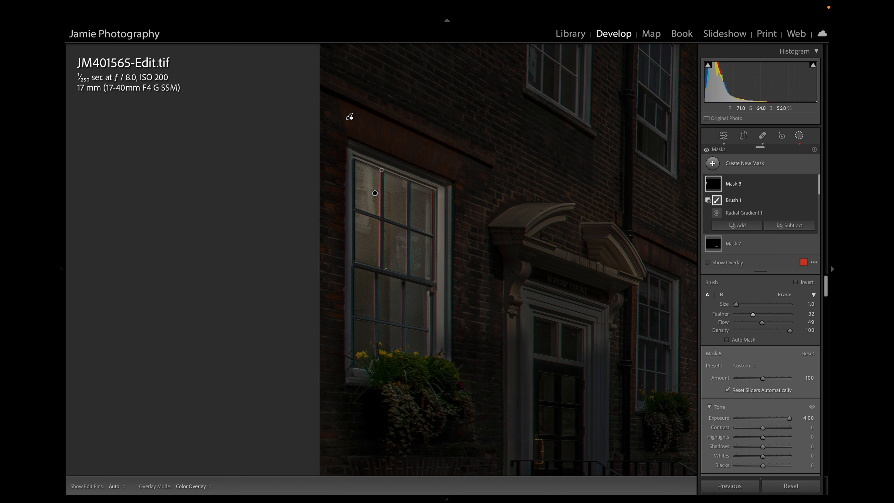
Darken the glazing bars and outer window frame further with the subtracting brush at feather 32 and flow 49, using size 3 on the frame.
shift+click(380, 268)
drag(408, 182, 410, 190)
shift+click(428, 354)
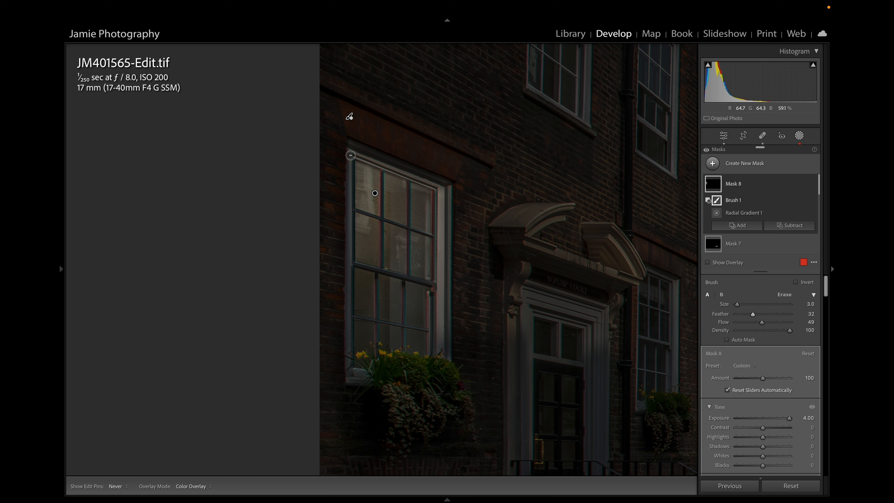
shift+click(438, 188)
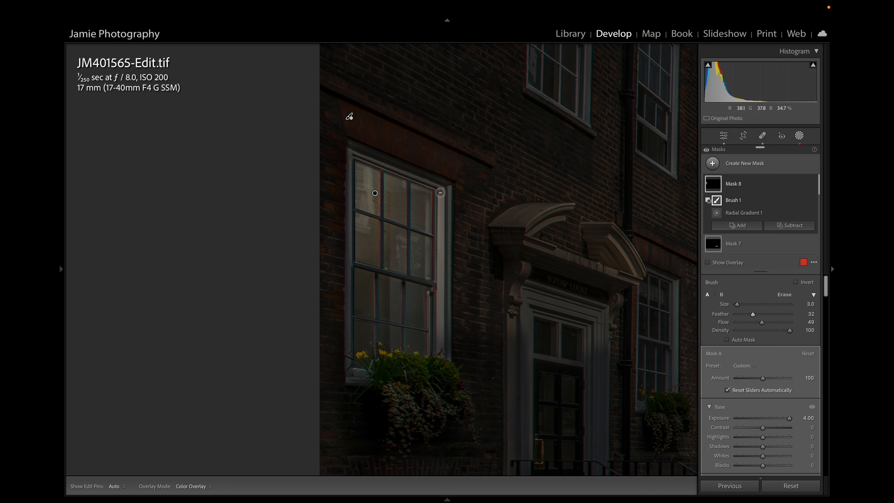
shift+click(441, 350)
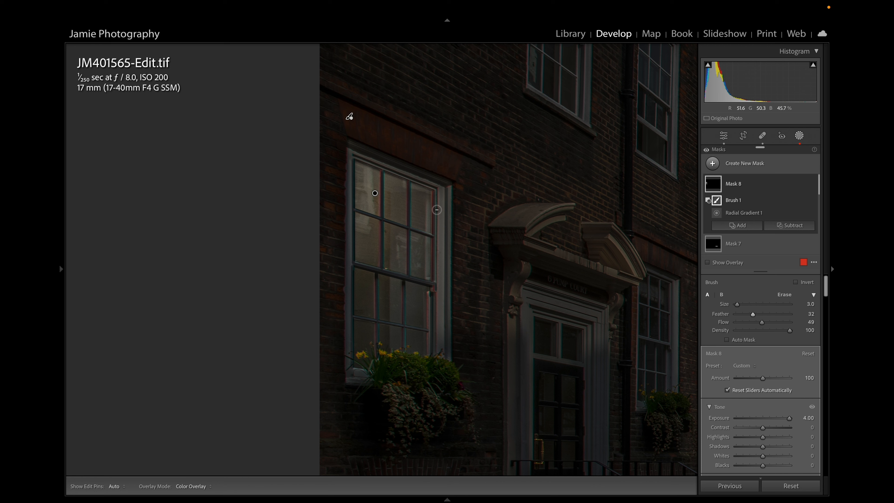
Set Mask 8's highlights, shadows and whites to 100 and duplicate the mask.
click(375, 193)
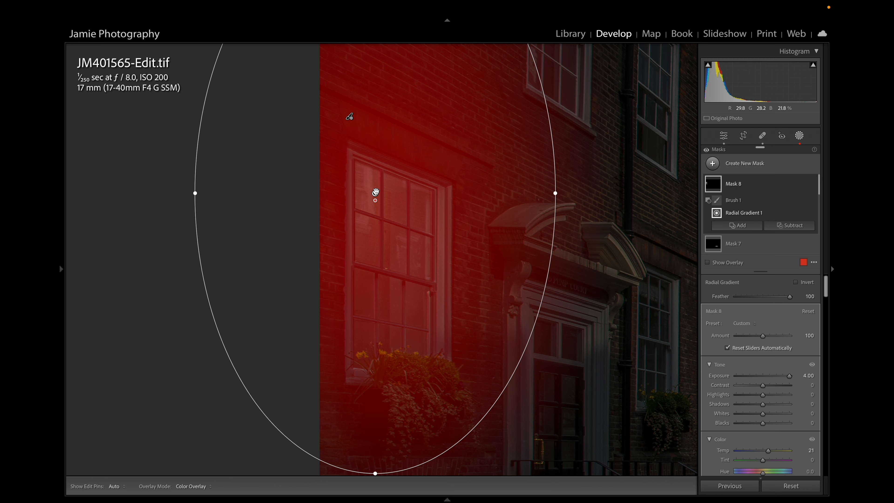
drag(763, 395, 797, 418)
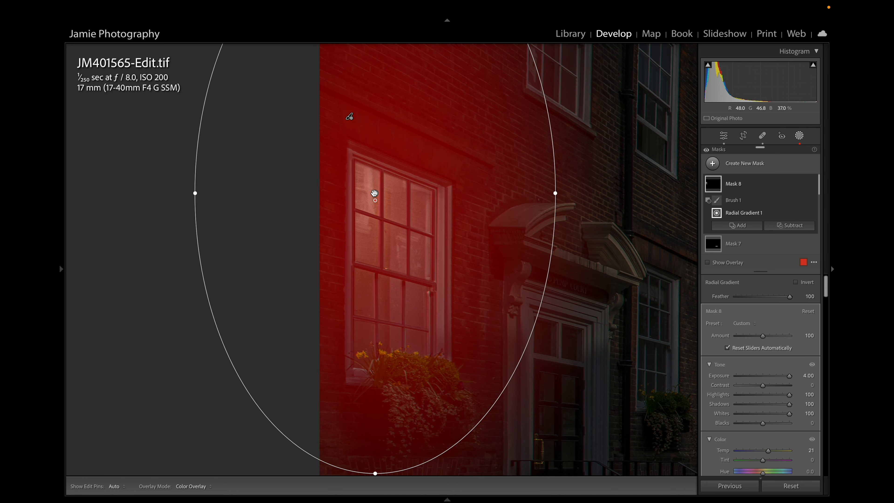
right_click(374, 193)
click(407, 261)
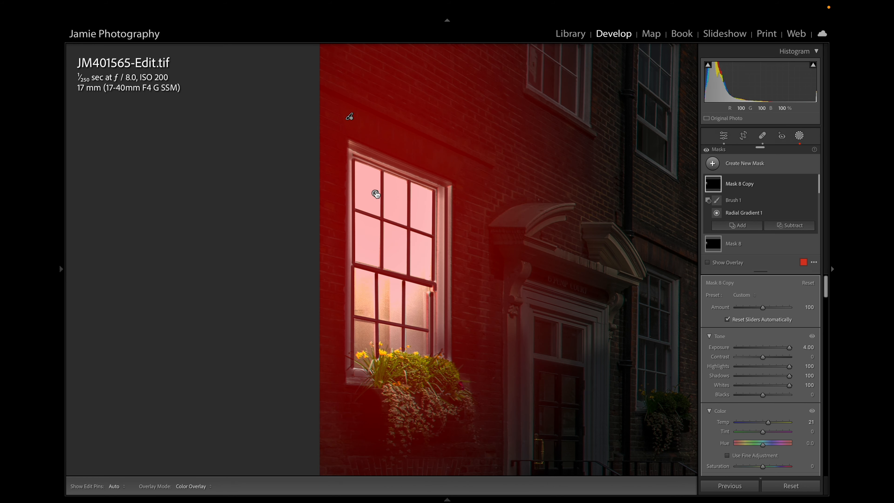
Shrink the duplicated mask's radial gradient to a small glow in the upper-left pane and set its exposure to 2.64.
click(375, 194)
drag(376, 472, 377, 201)
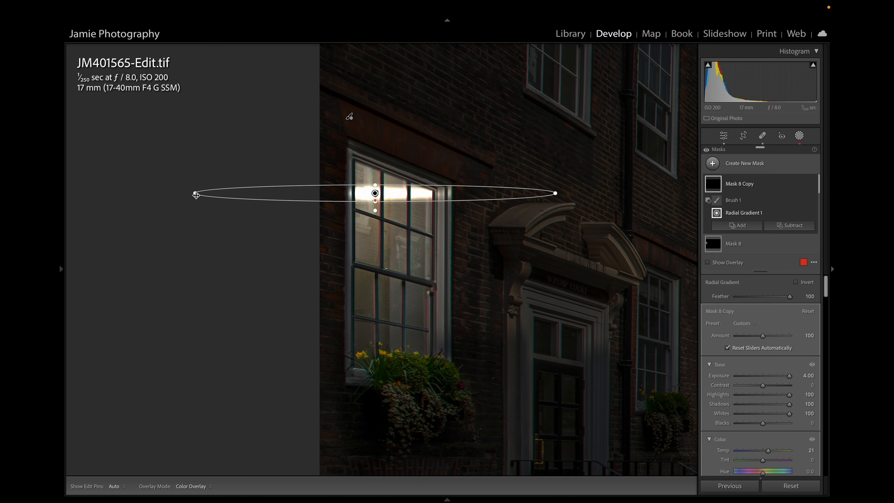
drag(196, 195, 368, 194)
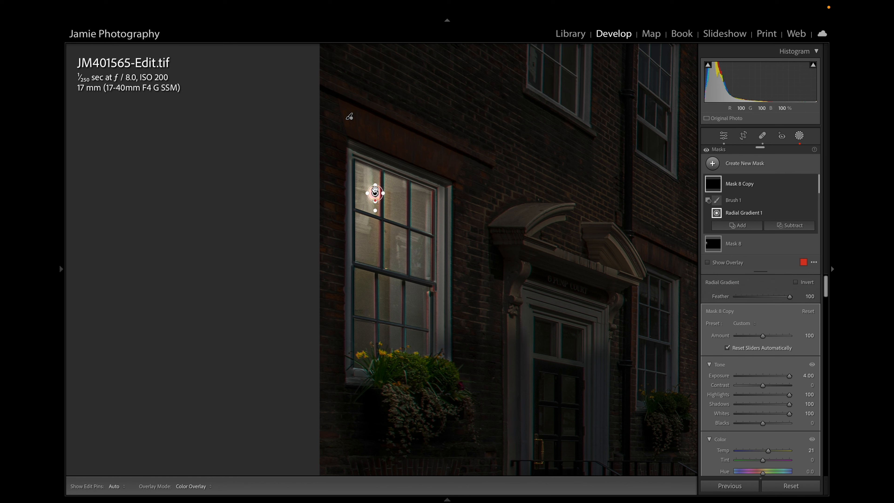
drag(375, 183, 367, 194)
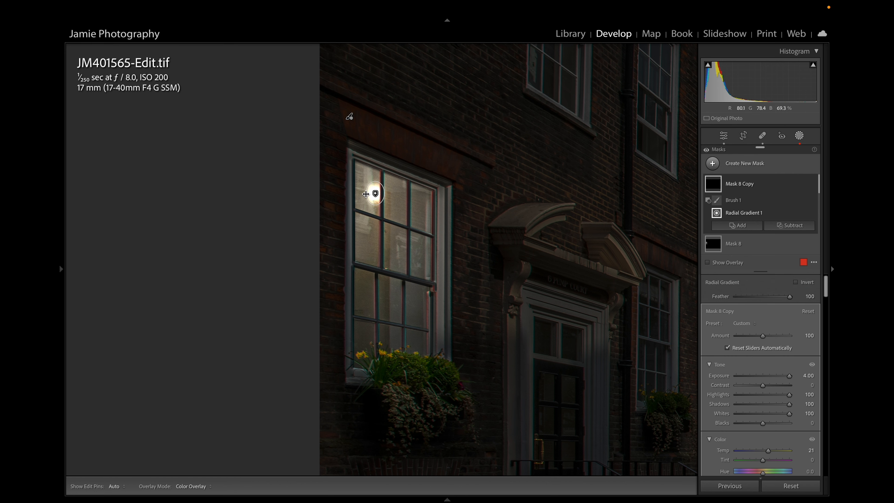
click(781, 377)
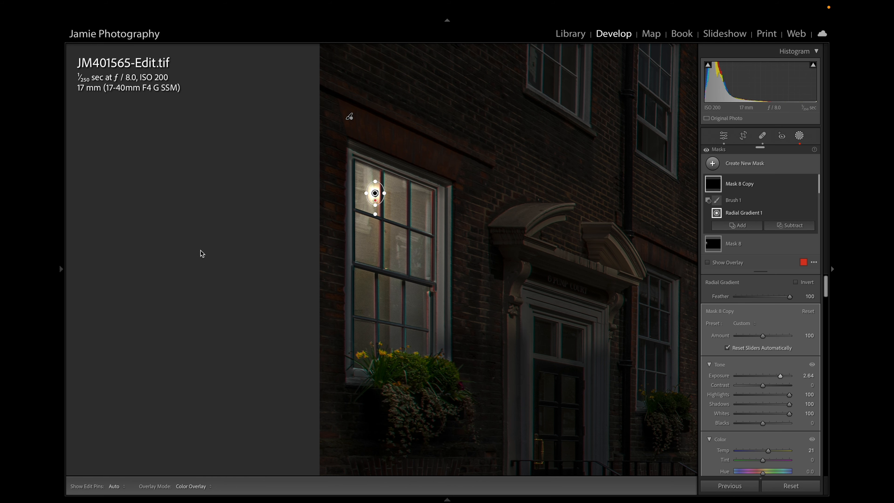
mouse_move(61, 268)
click(146, 51)
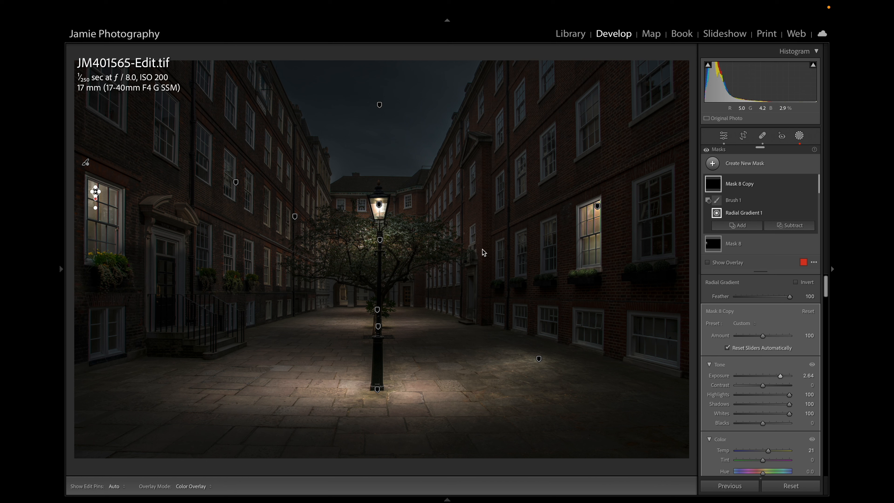
Add a radial gradient mask as a flat ellipse on the pavement below the lit left-hand window, tilted to follow the ground.
click(801, 136)
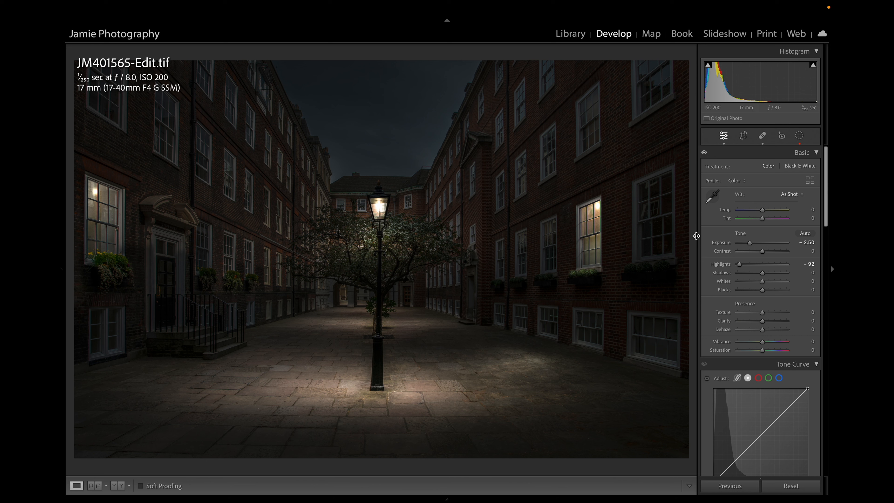
click(799, 135)
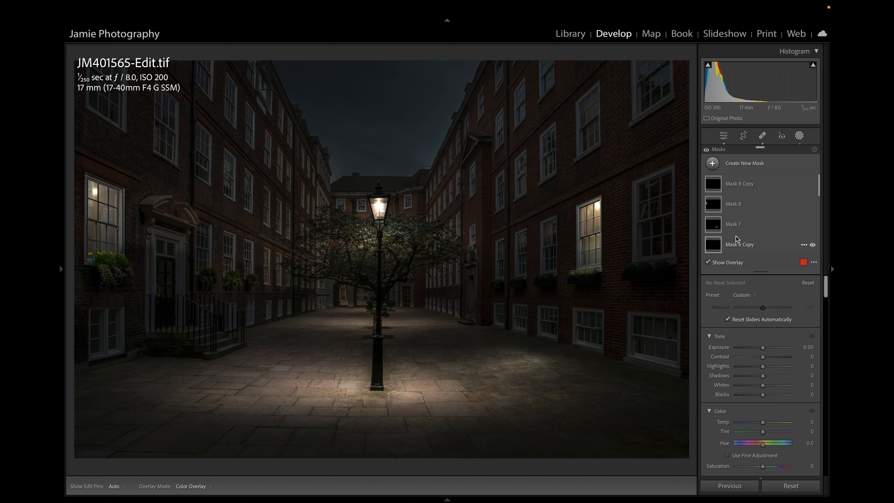
click(741, 163)
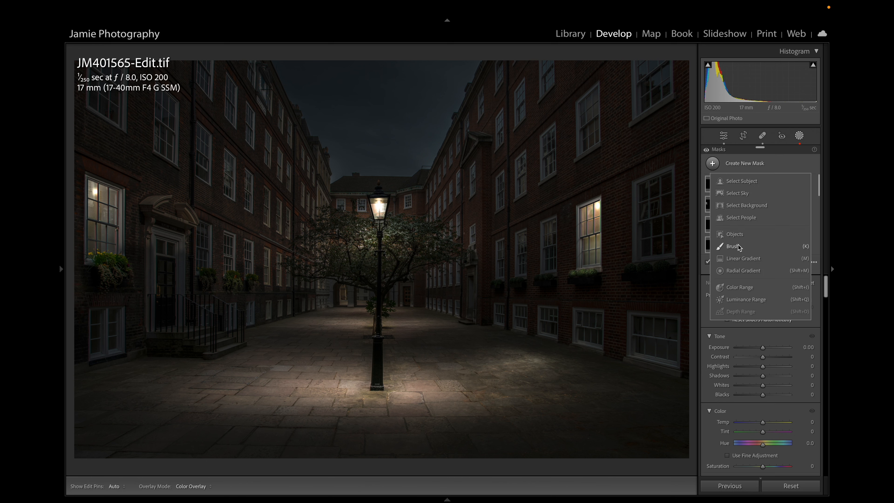
click(739, 270)
drag(166, 376, 245, 402)
drag(152, 376, 163, 374)
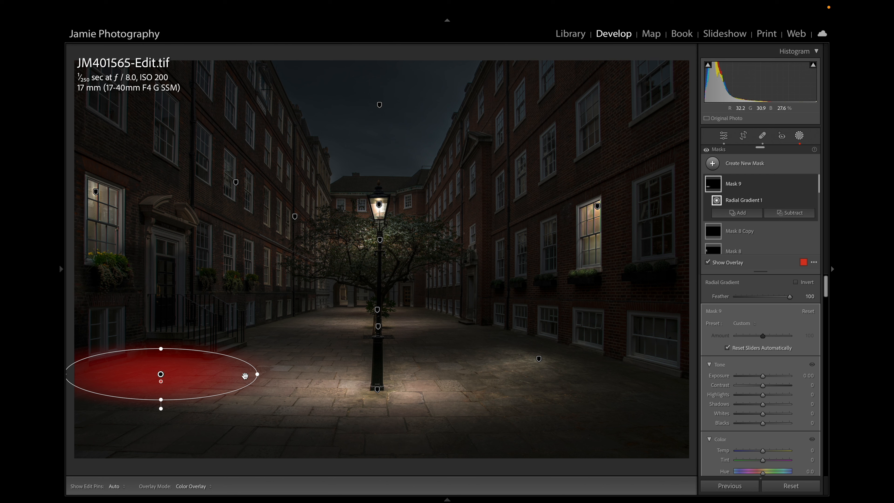
drag(261, 375, 260, 388)
Set Mask 9's exposure to 1.57, contrast to 20 and clarity to 16.
drag(763, 376, 771, 376)
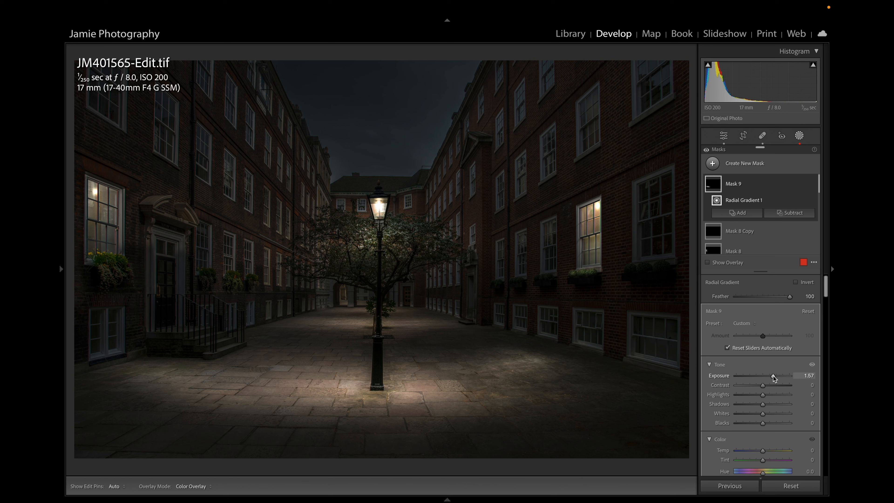
drag(774, 376, 773, 376)
drag(765, 385, 769, 380)
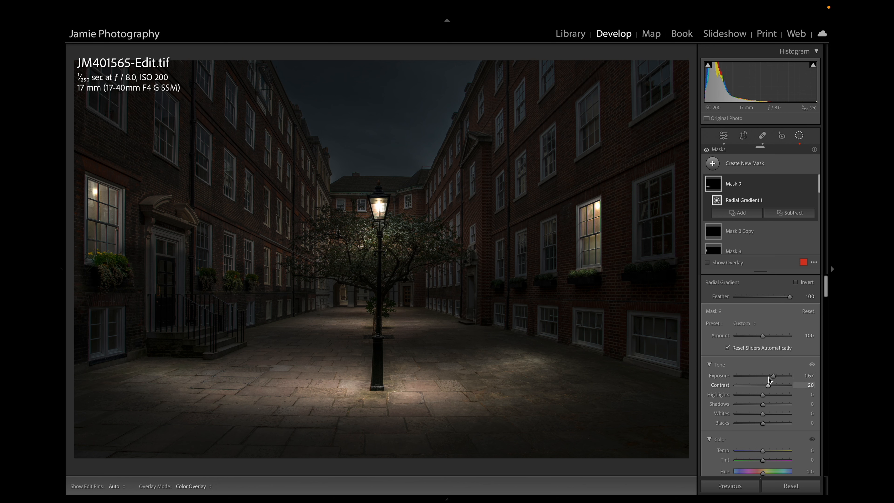
scroll(762, 420, down, 6)
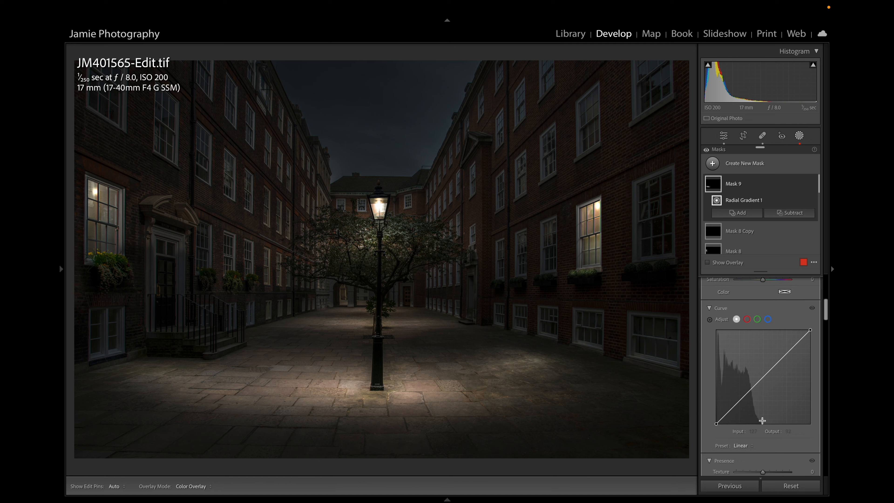
scroll(764, 419, down, 3)
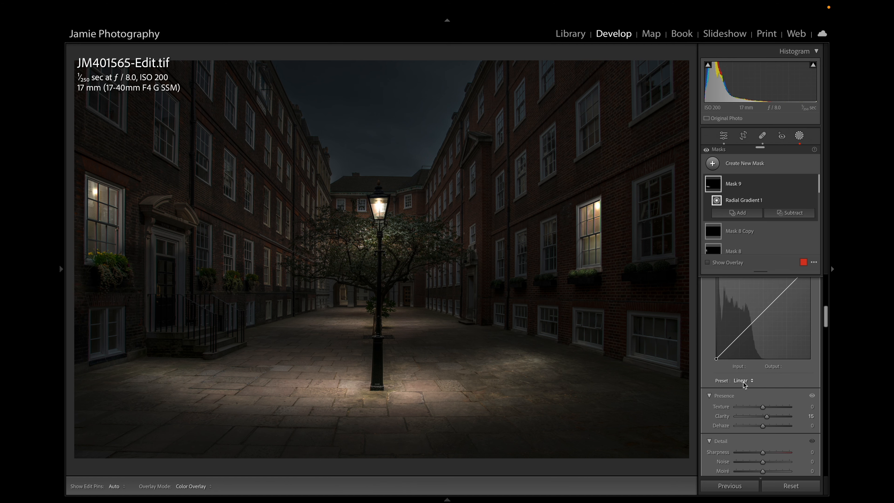
Subtract the far-left edge of the pavement glow from Mask 9 with a brush of size 13 and feather 68.
scroll(746, 386, up, 6)
click(774, 213)
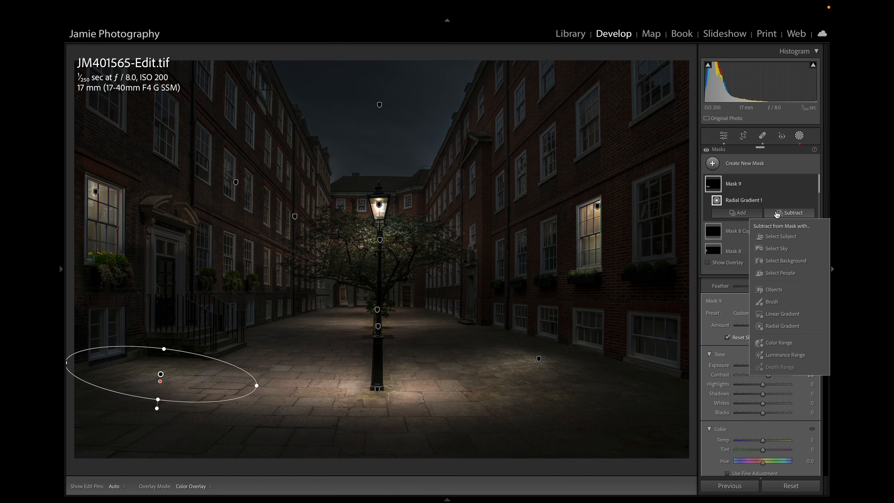
click(771, 305)
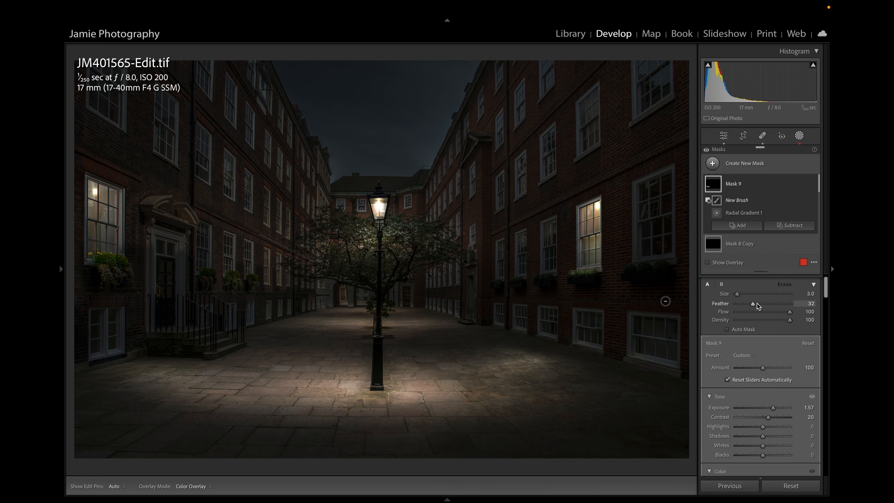
drag(753, 305, 774, 306)
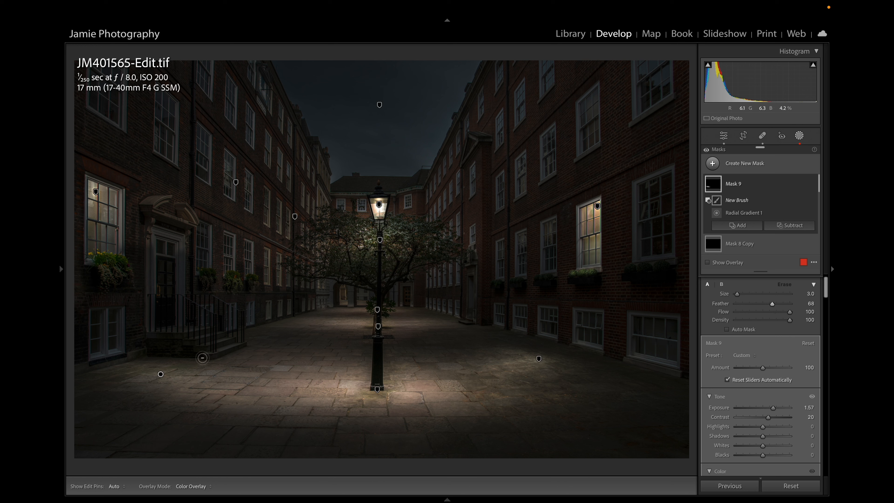
scroll(202, 358, up, 5)
key(h)
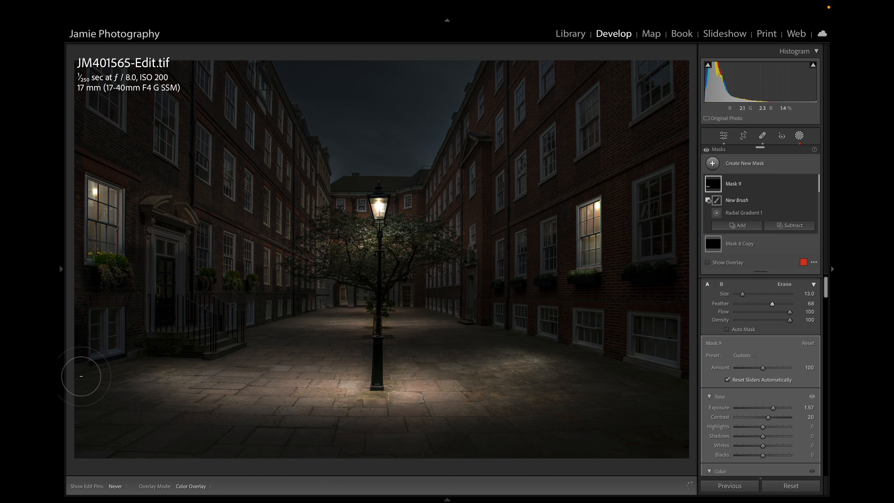
drag(81, 376, 60, 386)
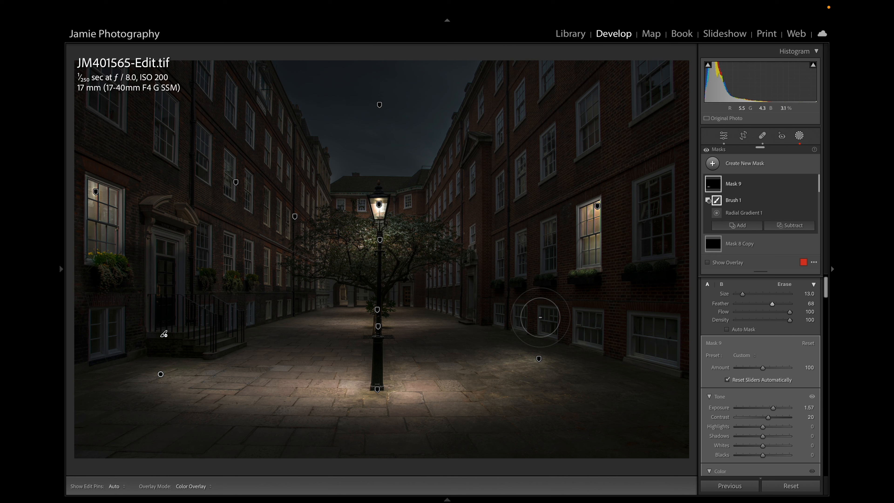
Add a radial gradient mask over the left building's upper facade, stretched, tilted and widened to follow the receding roofline.
click(761, 164)
click(742, 273)
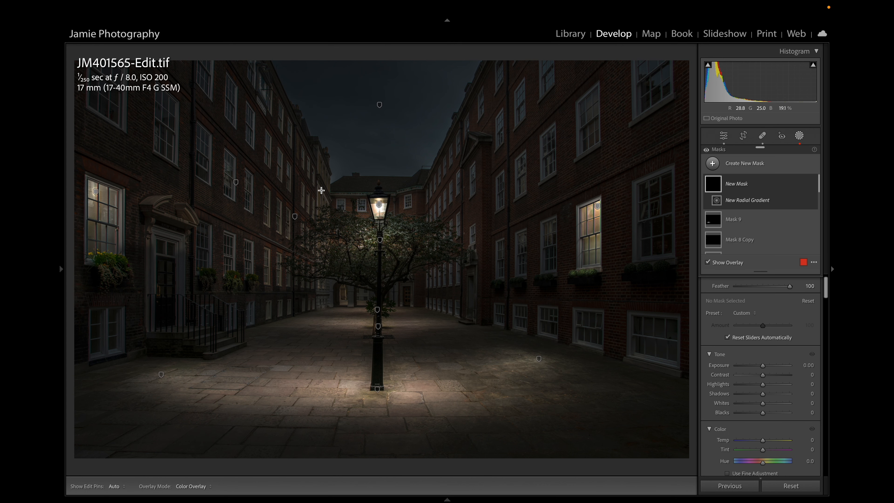
drag(270, 174, 365, 234)
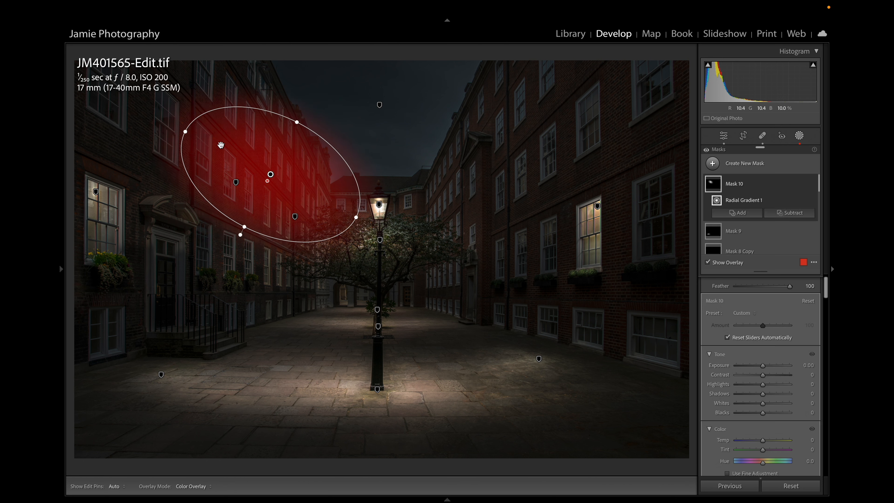
drag(189, 135, 96, 91)
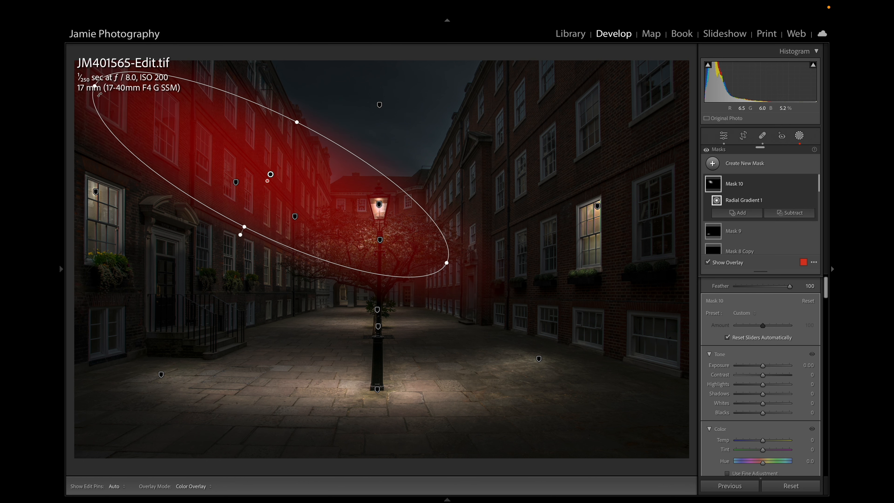
drag(264, 174, 232, 145)
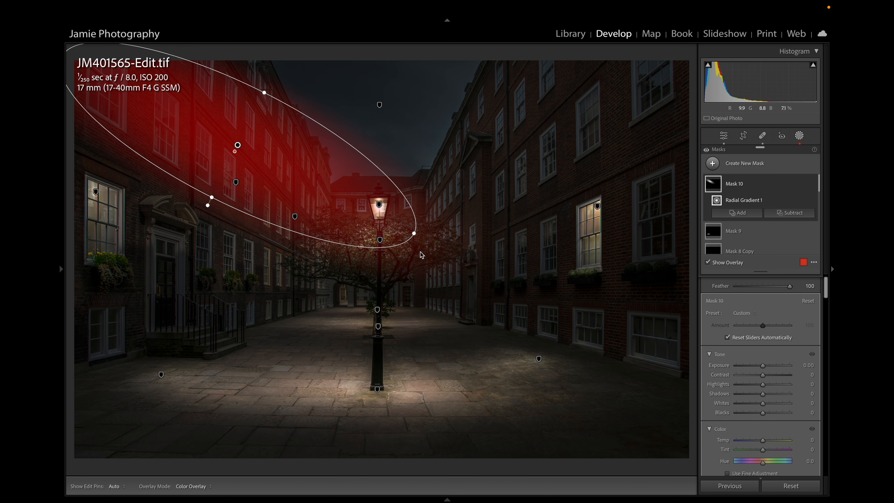
drag(420, 238, 411, 256)
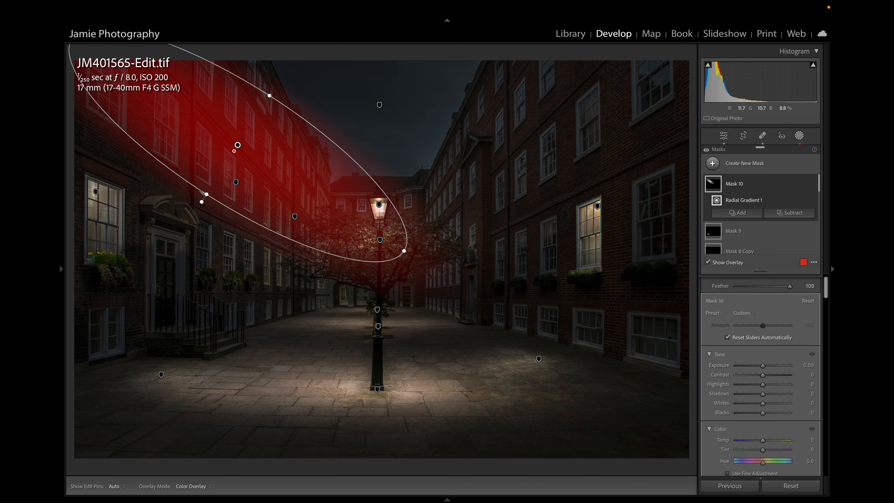
drag(207, 196, 204, 212)
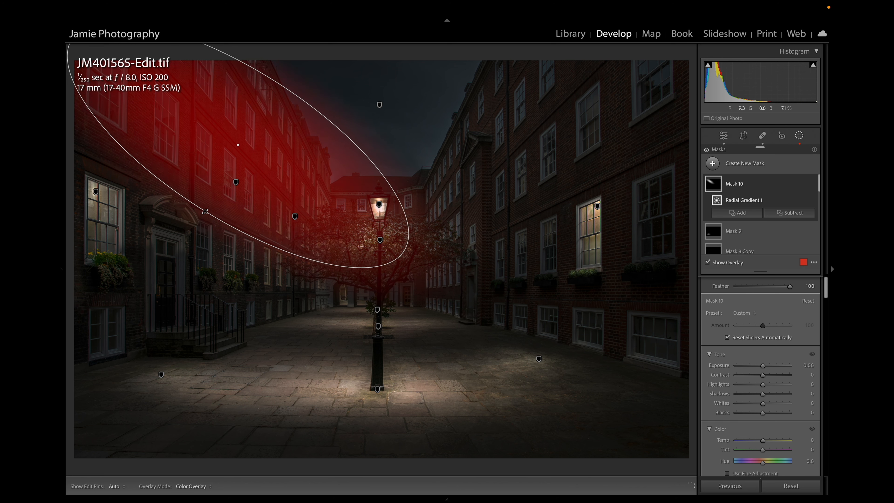
Set Mask 10's exposure to 1.80, contrast to 25, temperature to 21 and tint to 47.
click(772, 365)
drag(777, 367, 779, 369)
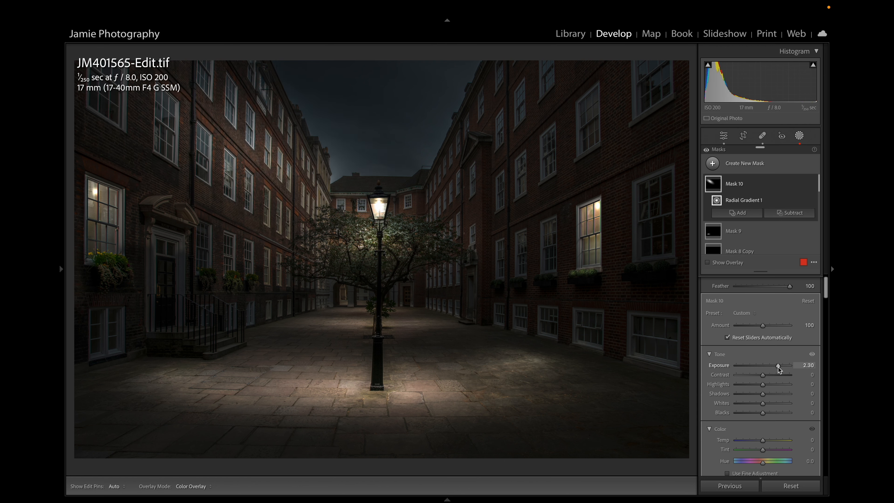
click(769, 439)
click(768, 450)
drag(768, 450, 776, 451)
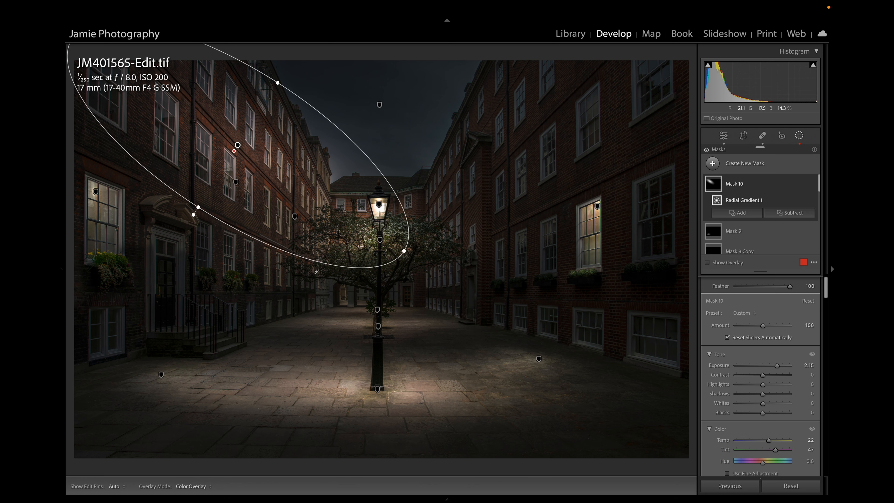
drag(773, 366, 774, 367)
click(770, 374)
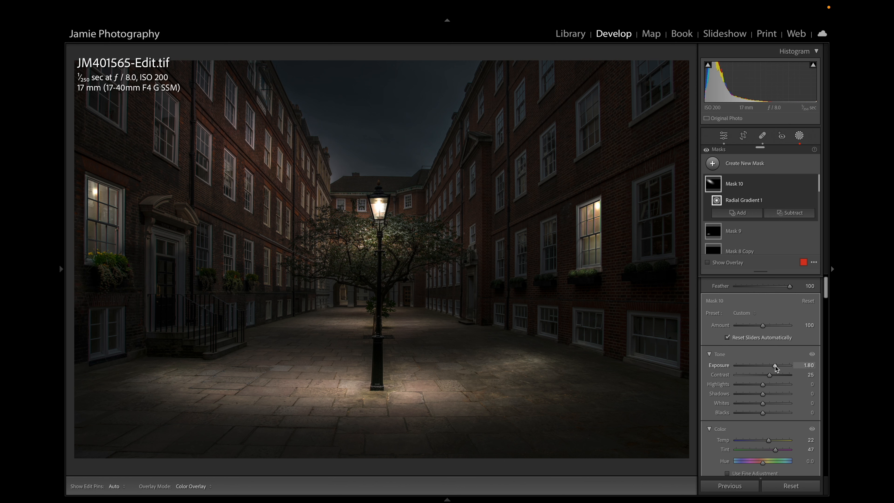
click(763, 442)
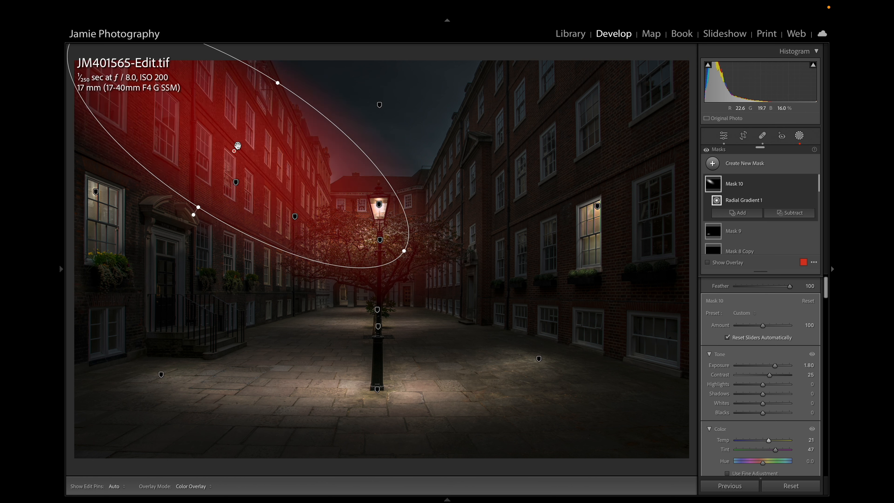
Subtract the sky from Mask 10 and duplicate the mask.
click(788, 212)
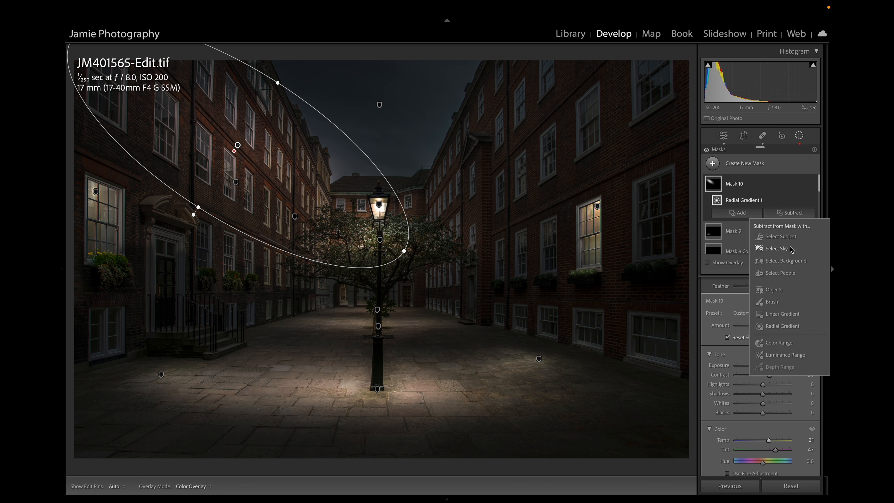
click(784, 251)
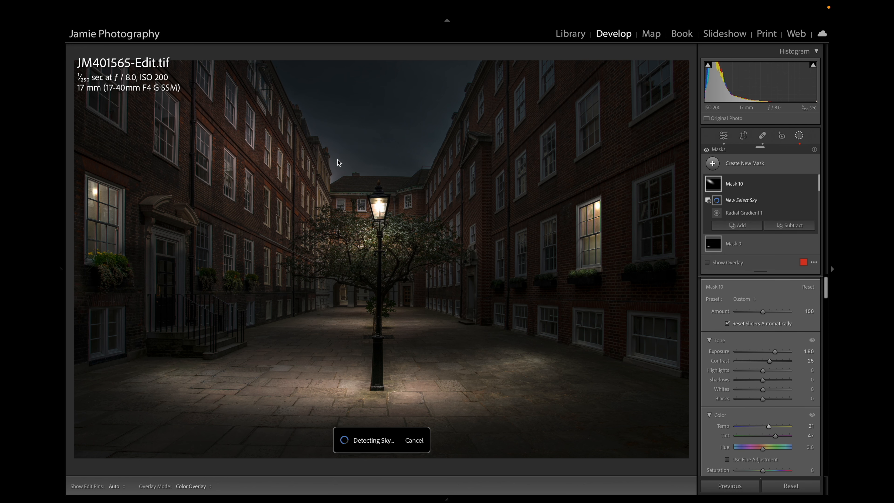
right_click(238, 145)
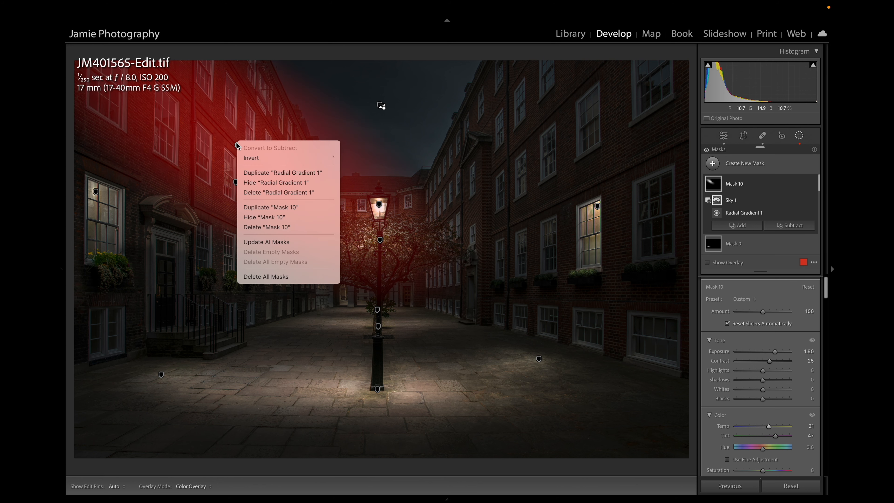
click(276, 207)
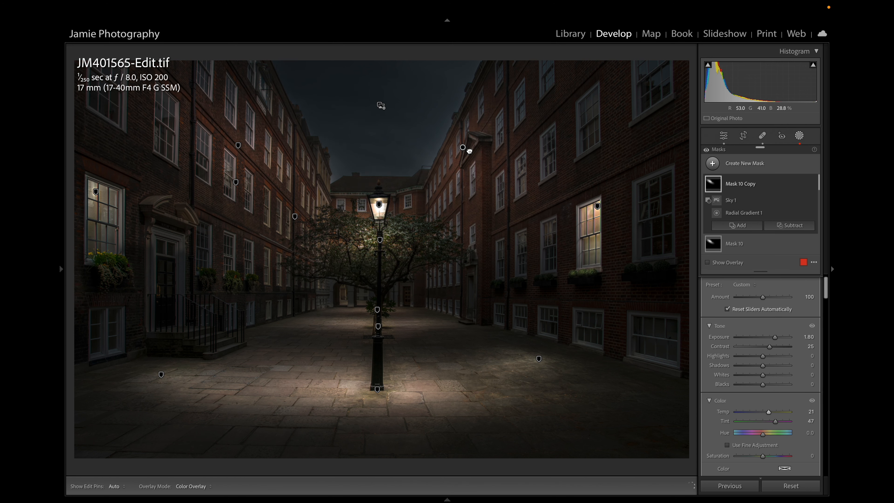
Move the duplicated mask's radial gradient to the right building's upper facade, tilt it along the opposite roofline and widen it.
drag(469, 151, 485, 176)
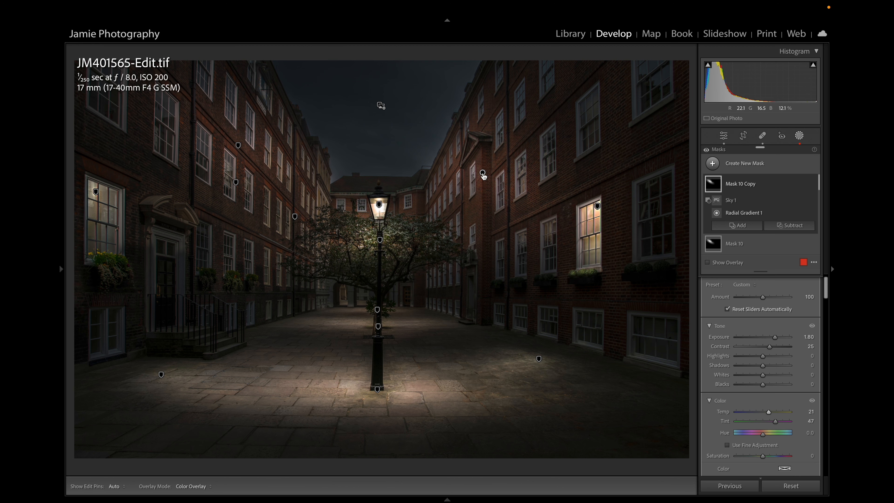
click(483, 174)
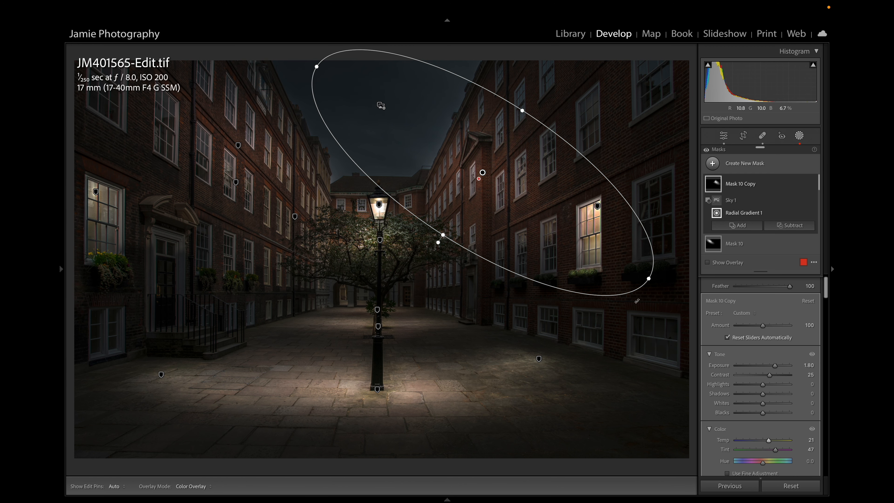
drag(653, 282, 625, 106)
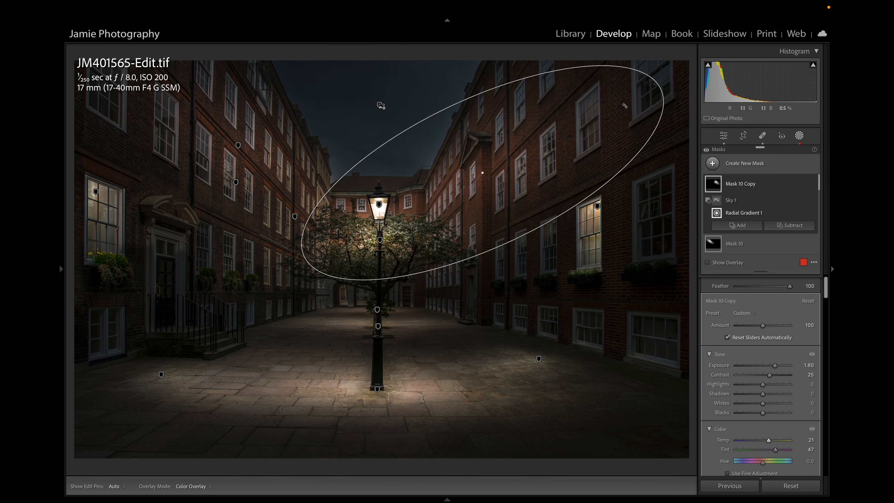
drag(485, 174, 520, 140)
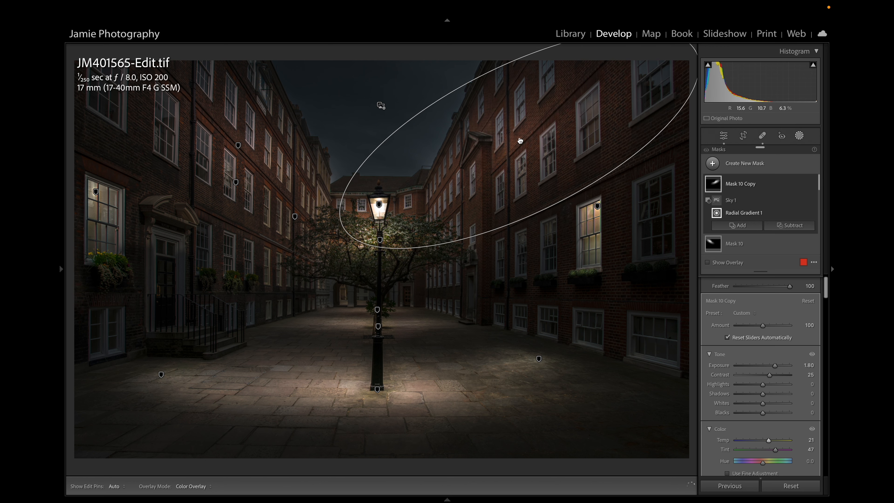
drag(332, 229, 342, 256)
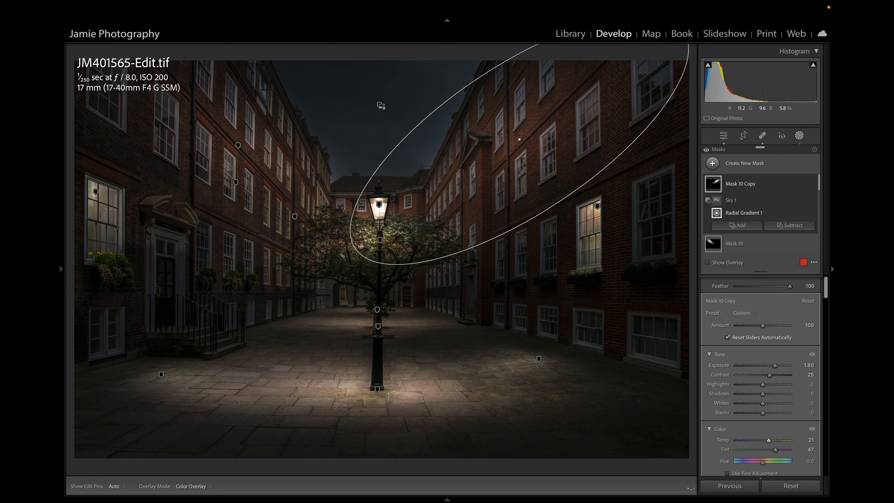
drag(566, 200, 576, 219)
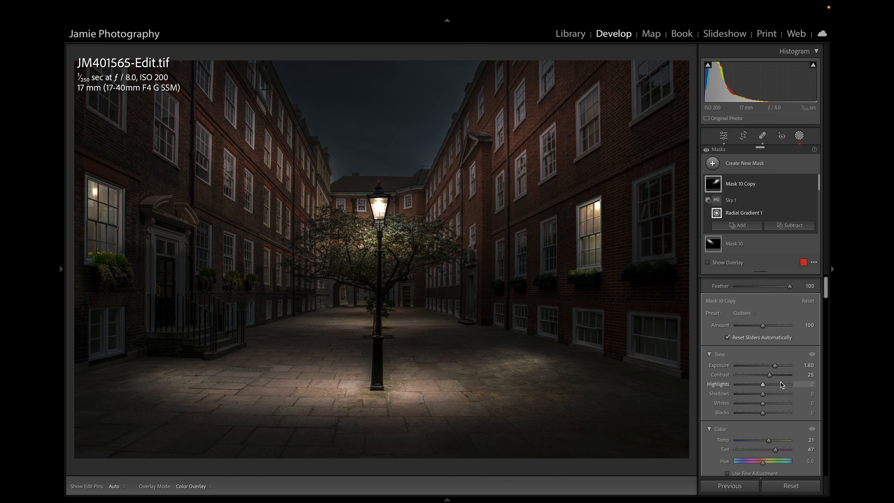
Set Mask 10 Copy's clarity to 29, then widen its radial gradient and shift it lower on the right facade.
scroll(782, 381, down, 6)
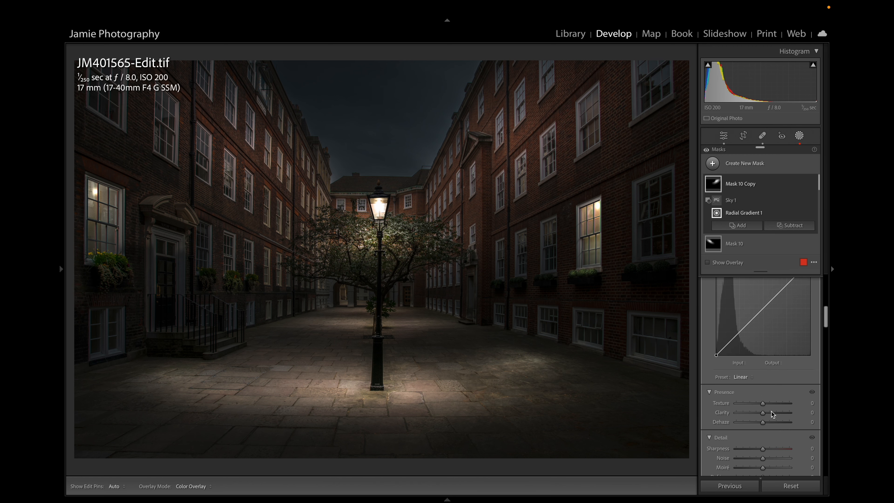
click(771, 413)
drag(571, 218, 602, 245)
drag(525, 146, 531, 166)
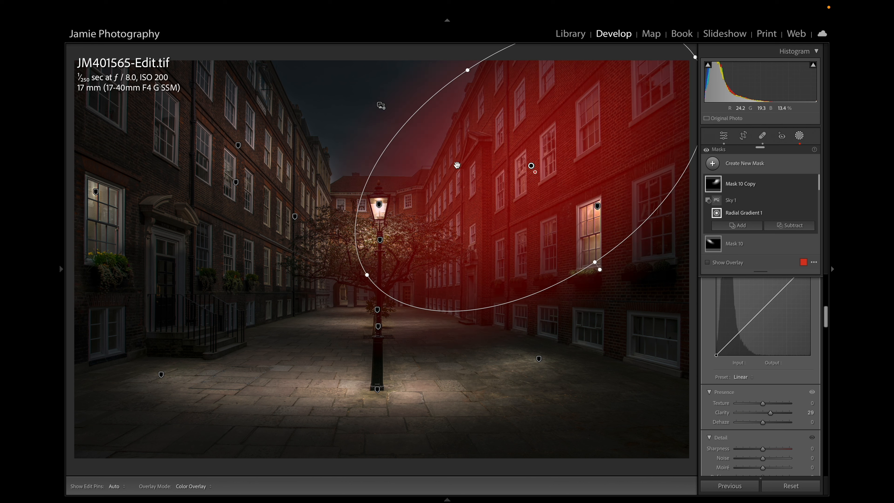
Shift Mask 10's radial gradient slightly lower on the left facade and widen it across the building.
click(238, 145)
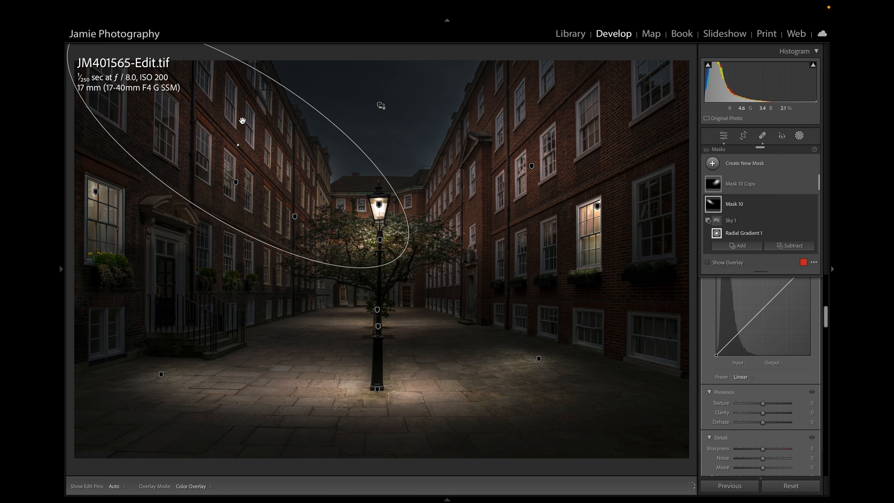
drag(238, 145, 235, 158)
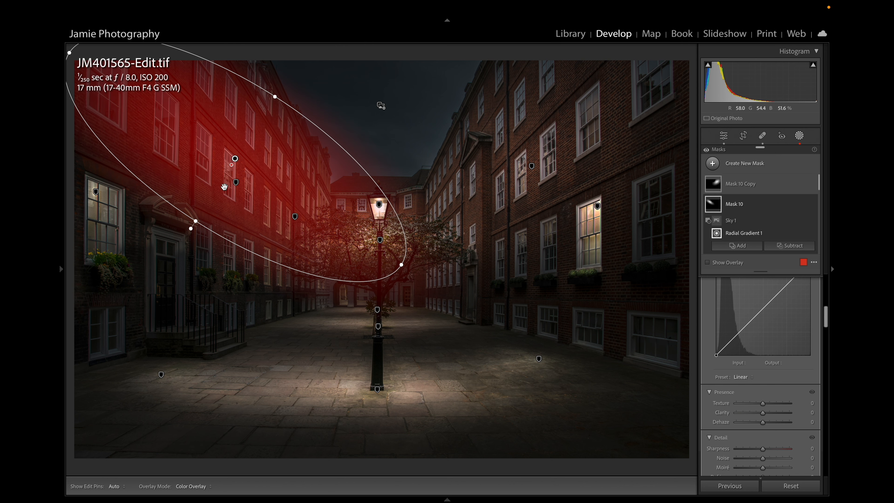
drag(202, 217, 188, 239)
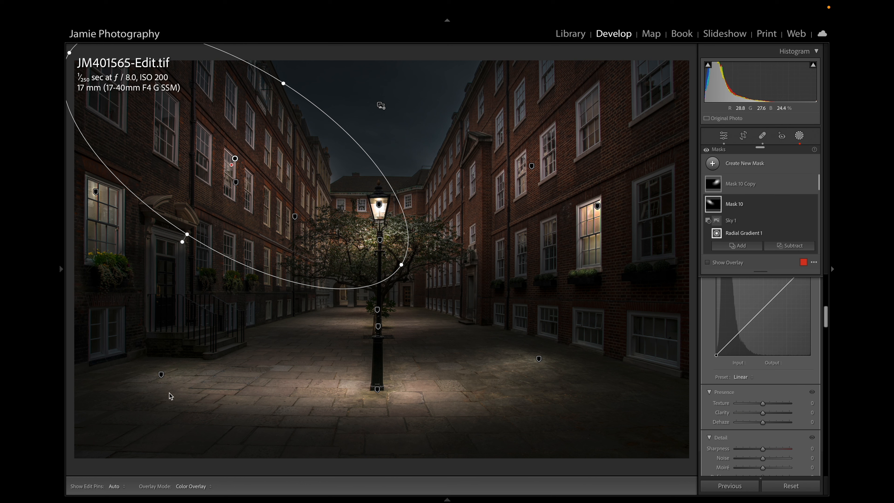
Create a new radial gradient mask as a tall ellipse over the left building's front door.
click(741, 164)
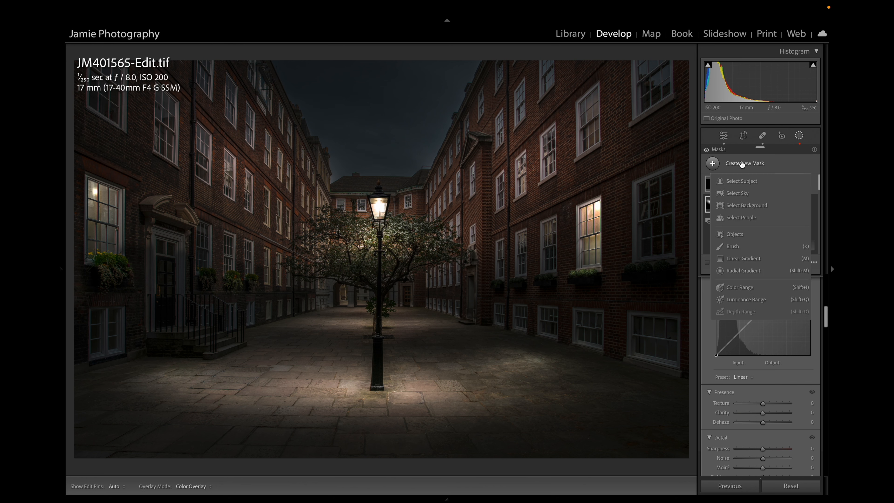
click(741, 270)
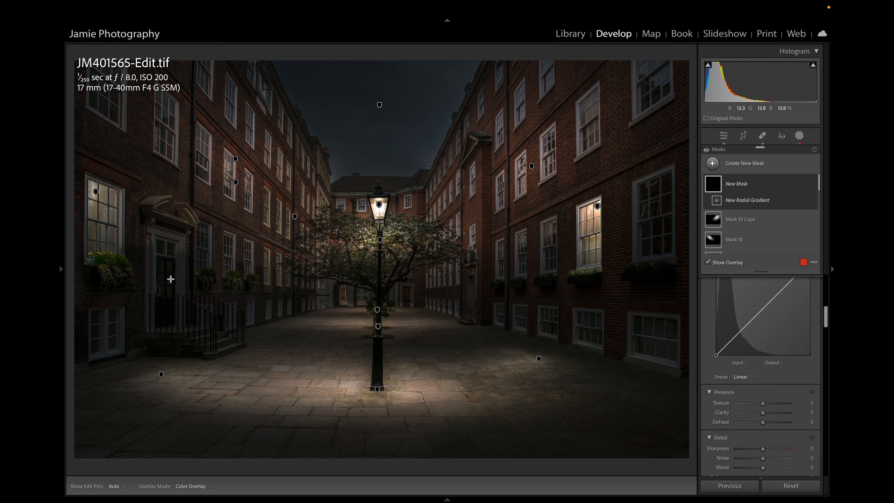
drag(171, 256, 207, 349)
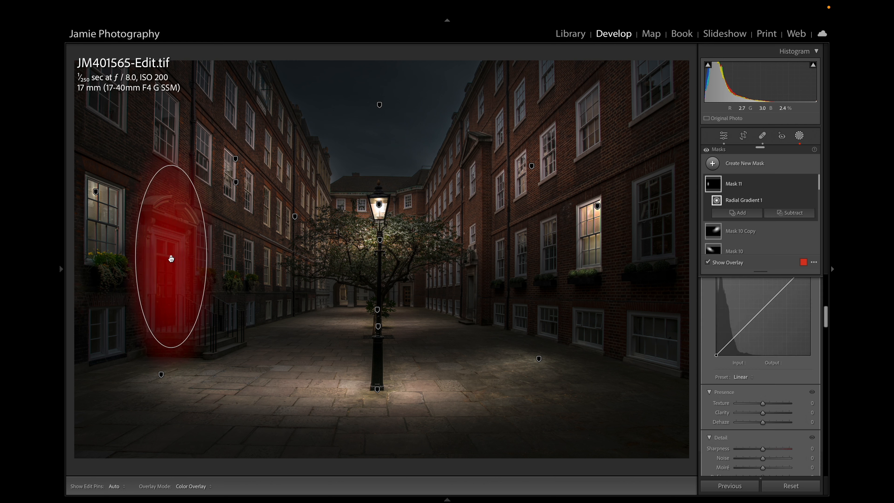
drag(171, 259, 209, 274)
Set Mask 11's exposure to 3.03, temperature to 19 and tint to 37, then lower and slightly lengthen its gradient over the doorway.
scroll(747, 352, up, 10)
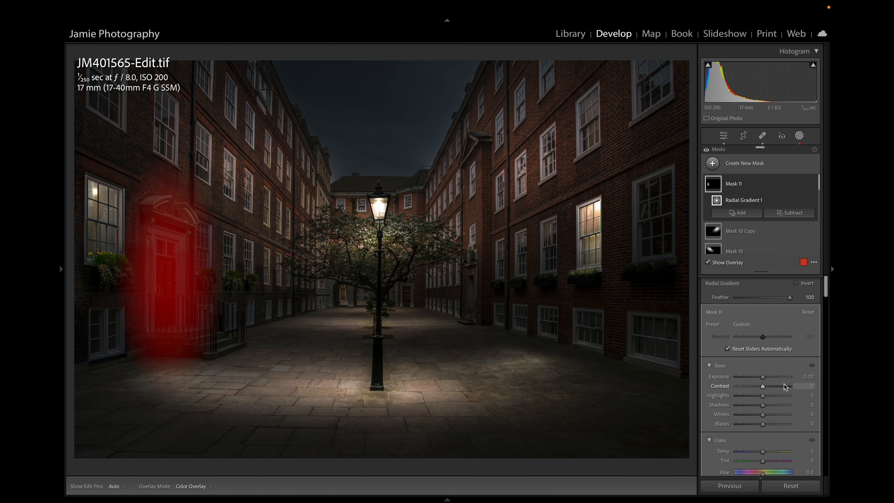
click(771, 375)
drag(772, 375, 785, 375)
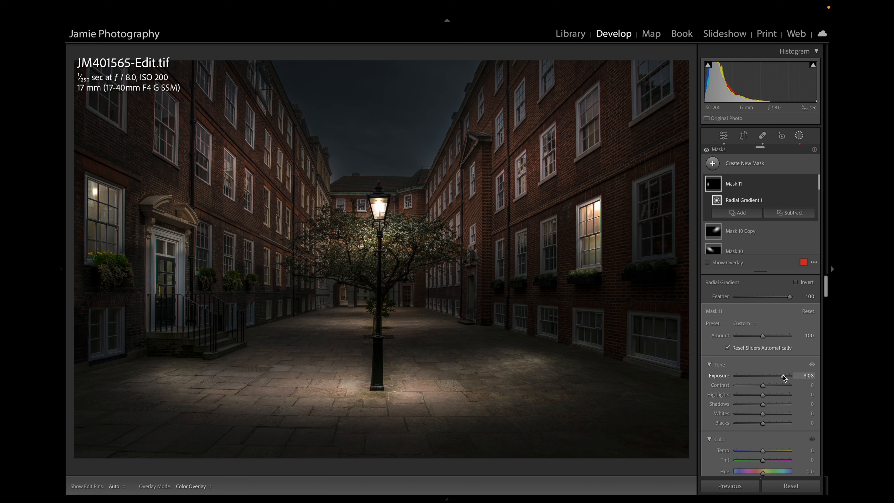
drag(769, 450, 773, 460)
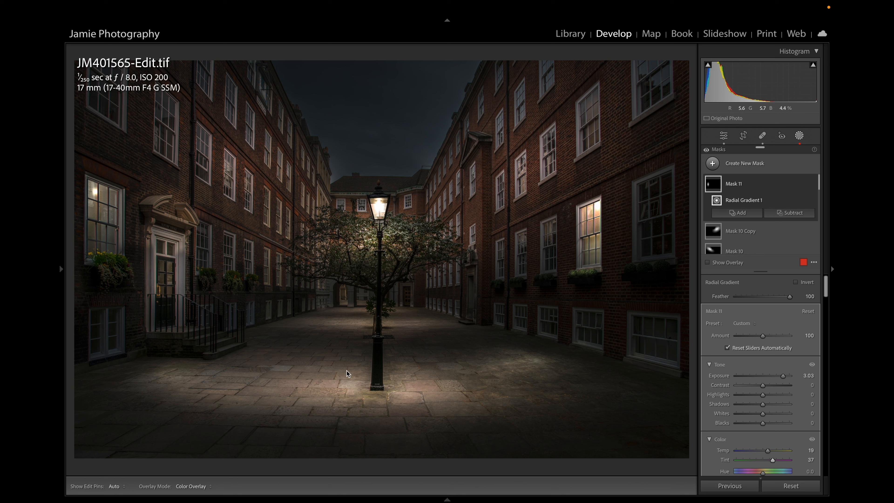
mouse_move(168, 275)
mouse_down()
mouse_move(169, 298)
mouse_move(168, 288)
mouse_up()
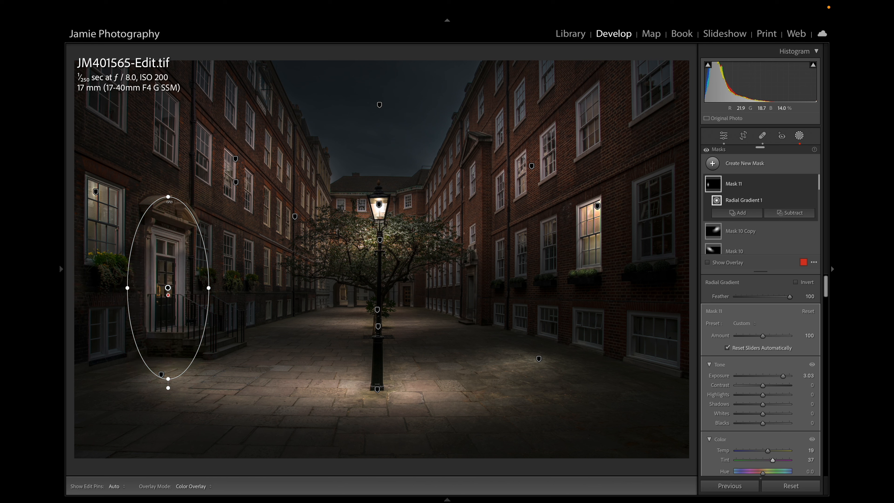
drag(168, 196, 170, 192)
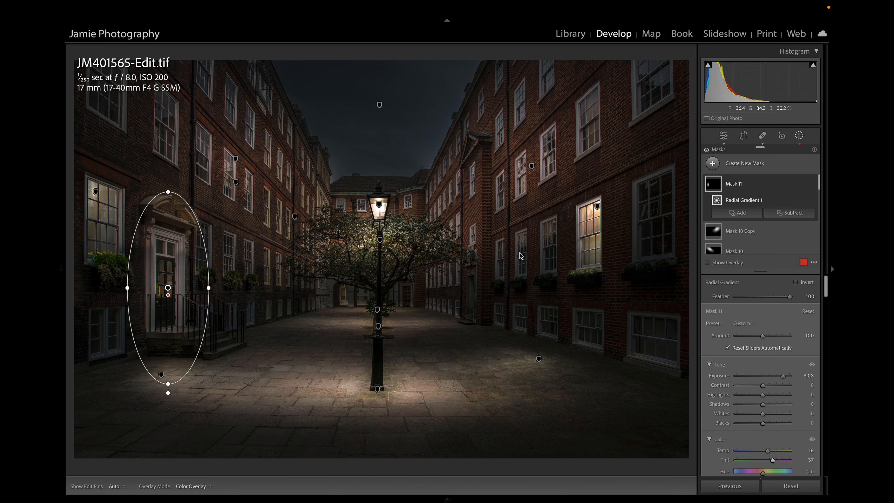
Subtract the pavement in front of the left doorway from Mask 11 with a brush.
click(791, 213)
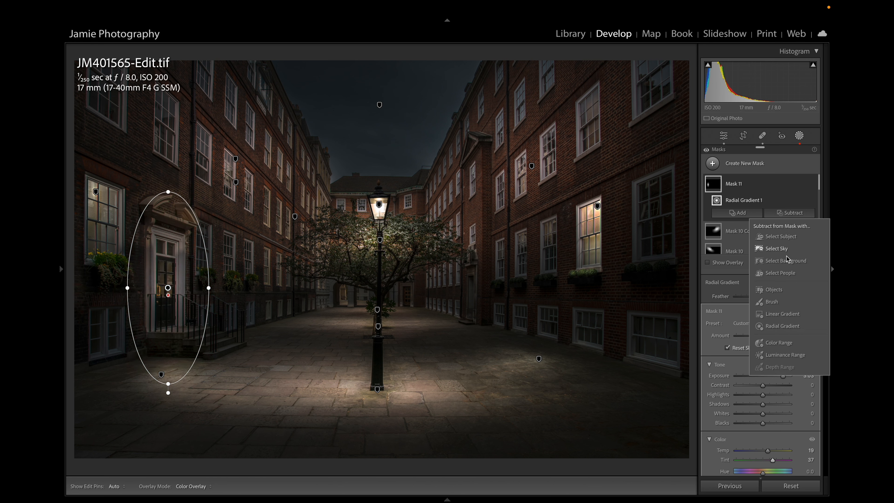
click(783, 306)
drag(224, 369, 278, 419)
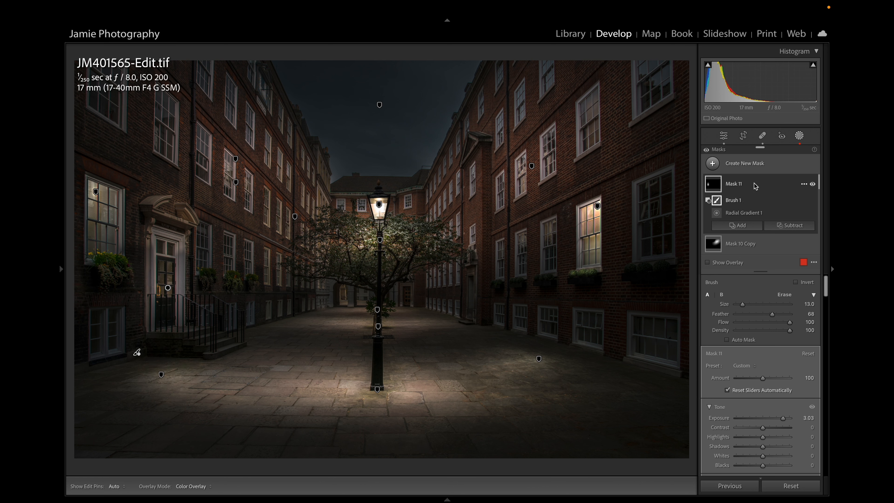
Create a narrow, upright radial gradient mask over the right building's distant doorway and set its exposure to 1.92.
click(735, 165)
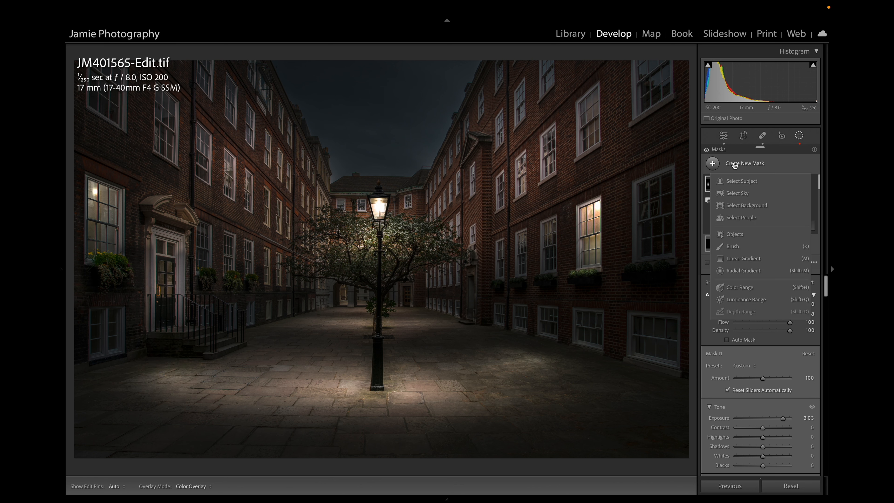
click(749, 271)
drag(470, 281, 484, 332)
drag(469, 286, 469, 291)
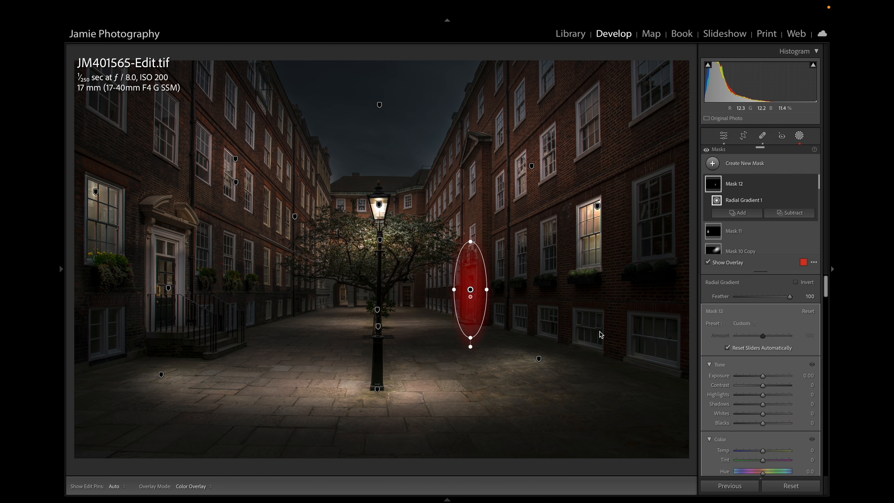
drag(769, 376, 775, 376)
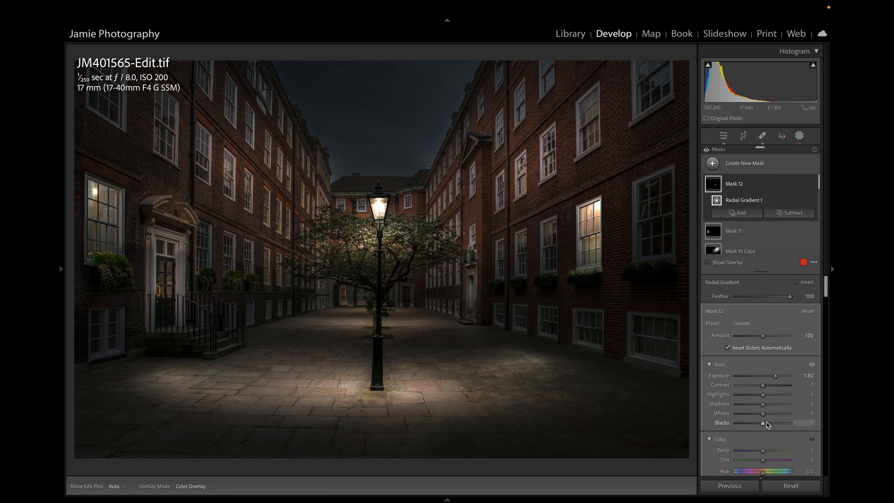
click(790, 212)
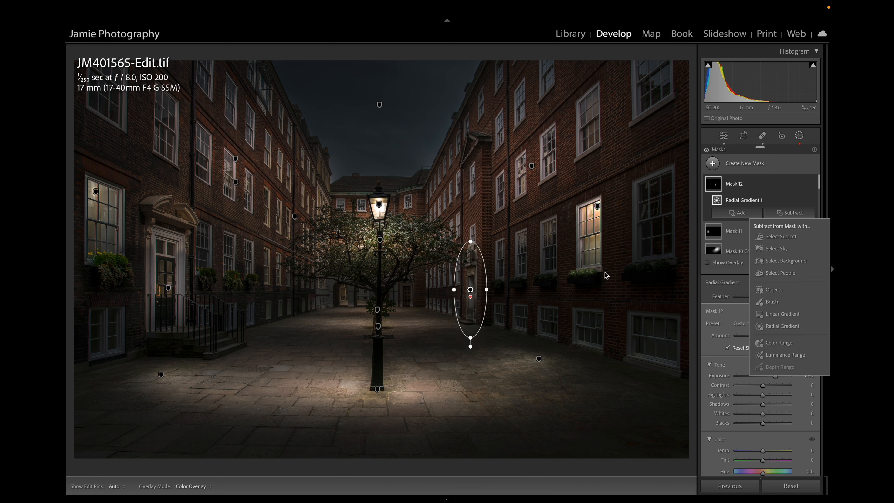
click(772, 301)
drag(440, 310, 448, 329)
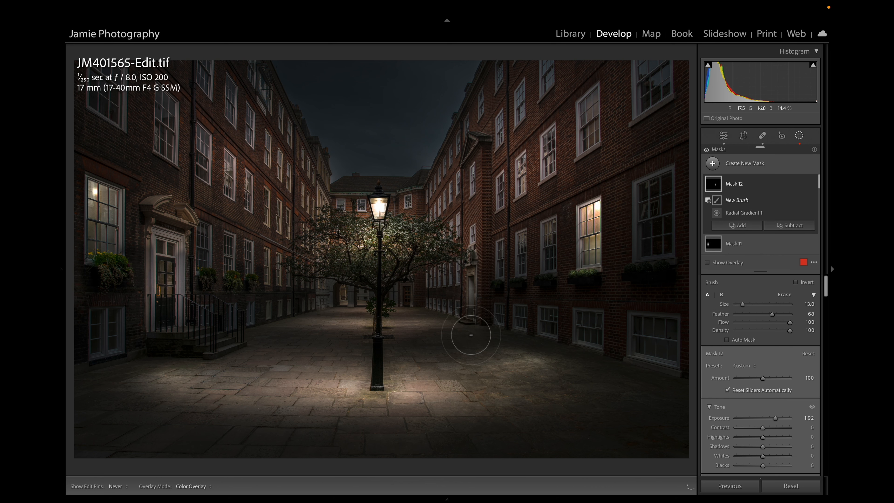
key(ctrl+z)
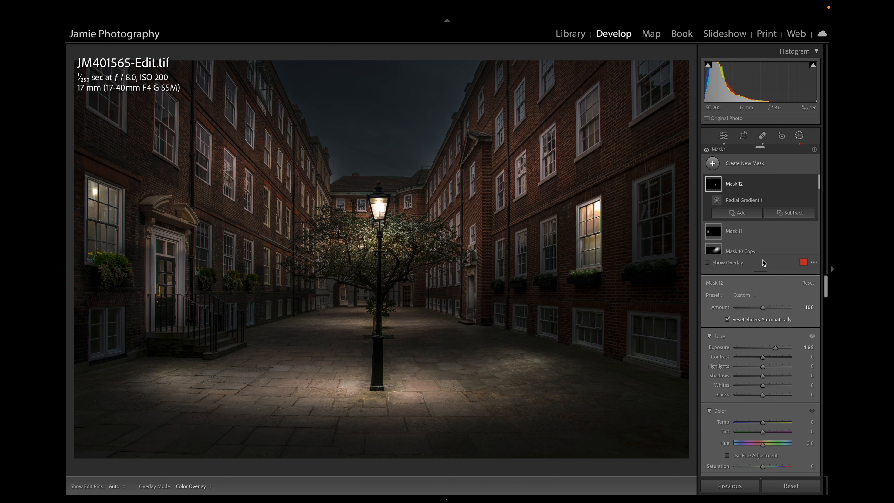
Subtract the pavement at the foot of the right doorway from Mask 12 with a reduced brush size.
click(790, 212)
click(770, 304)
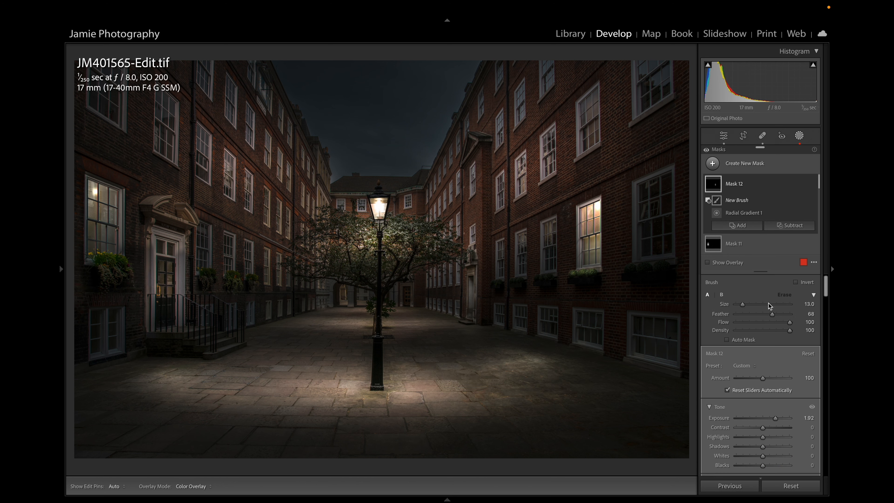
key(bracketleft)
key(bracketleft)
key(bracketleft)
key(bracketleft)
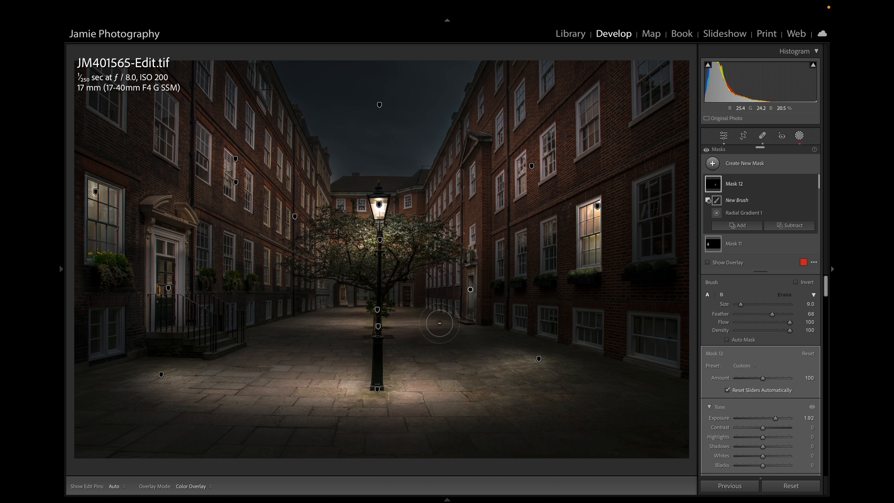
drag(448, 323, 494, 340)
Subtract the courtyard tree from Mask 10 Copy using a brush with size 12, feather 100 and flow 43.
click(532, 165)
click(744, 229)
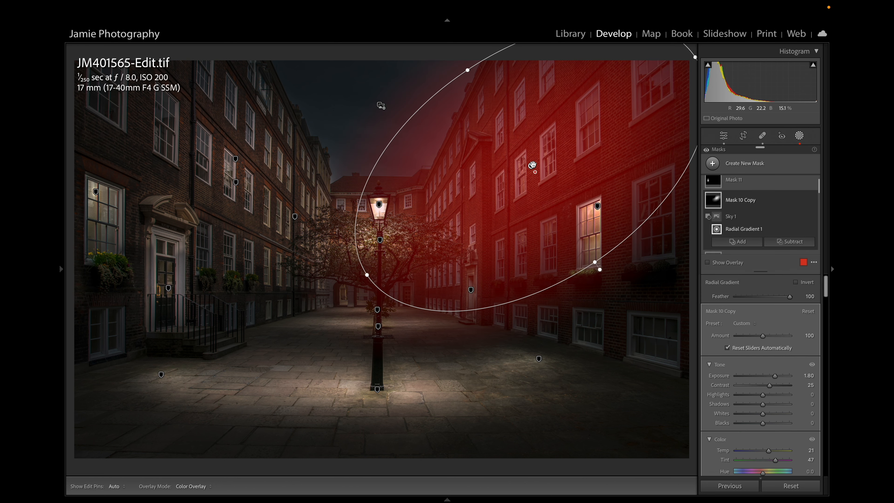
click(794, 245)
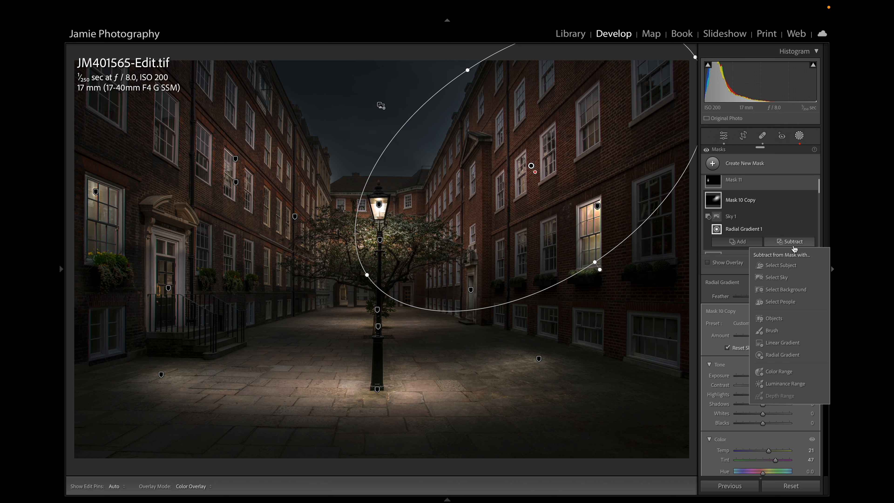
click(779, 331)
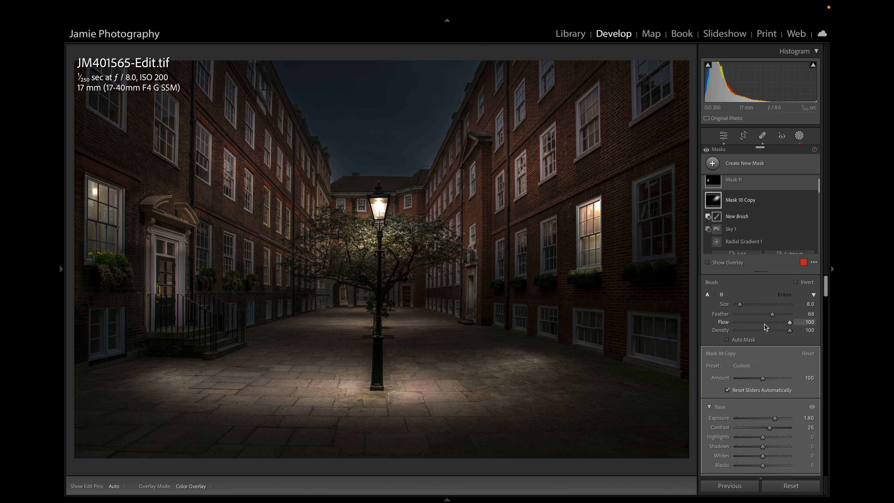
click(759, 323)
drag(772, 314, 816, 315)
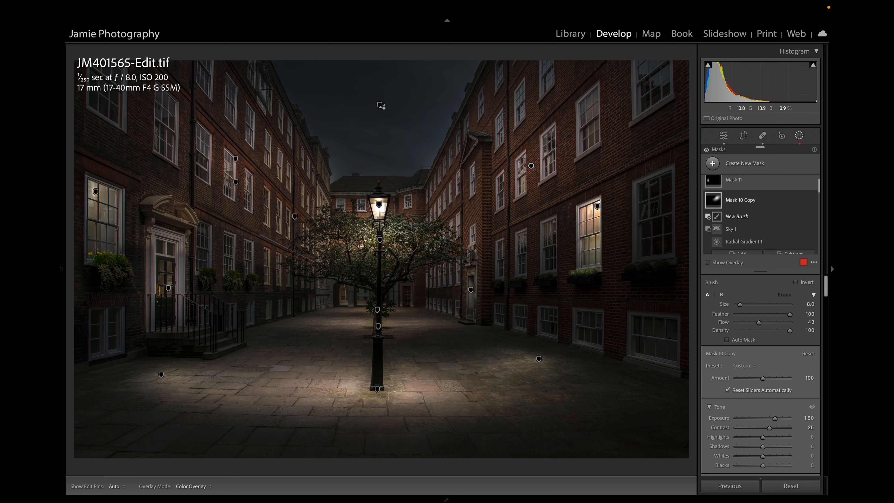
key(h)
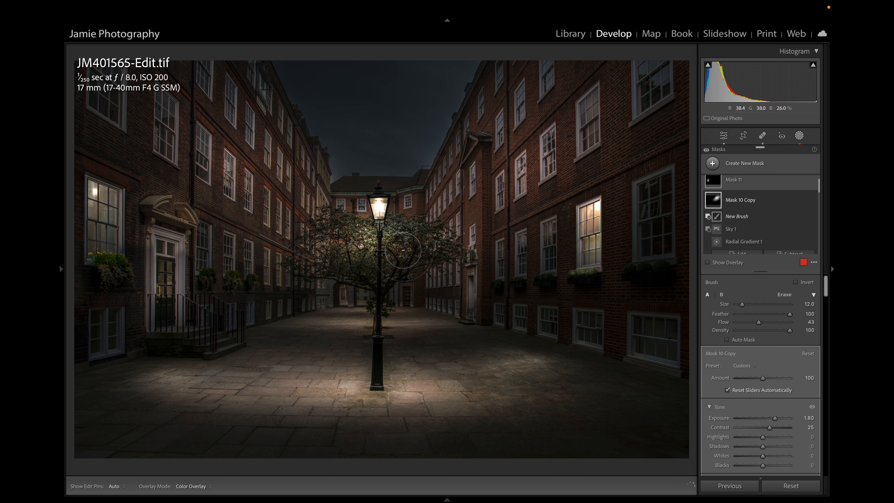
key(h)
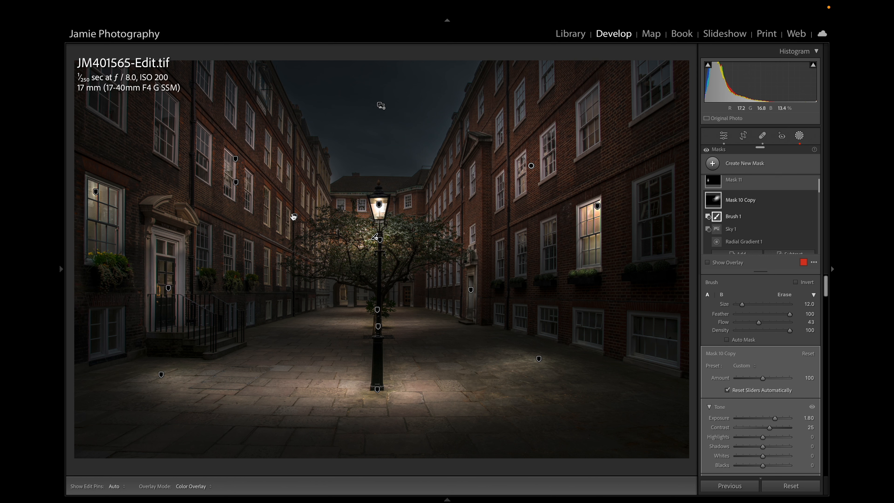
Brush the courtyard tree out of Mask 10 as well, subtracting with size 12, feather 100 and flow 43.
click(235, 160)
click(795, 243)
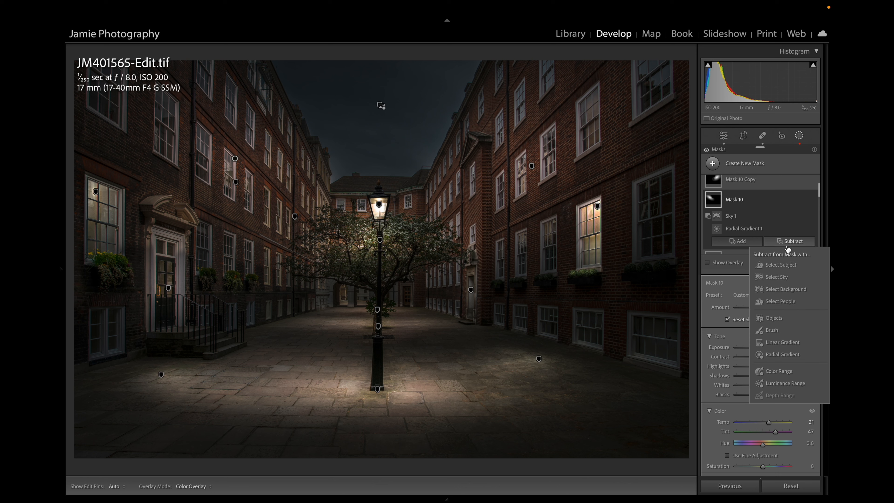
click(768, 329)
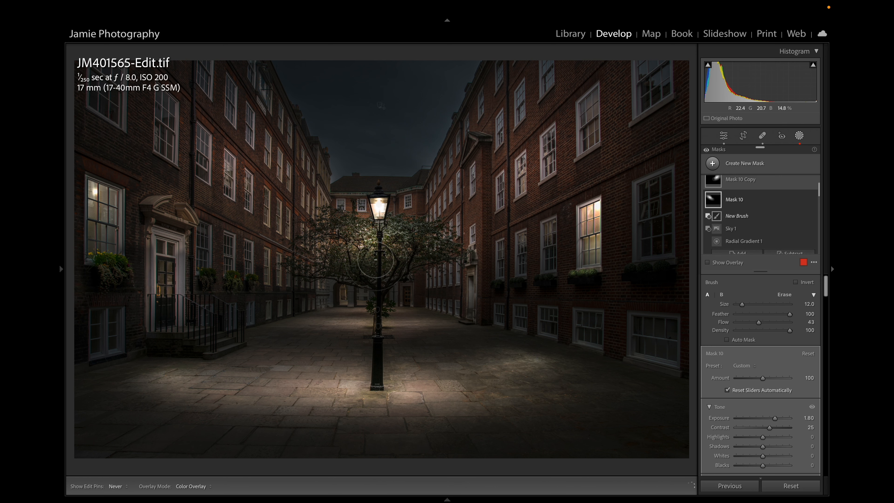
mouse_move(386, 245)
mouse_down()
mouse_move(380, 212)
mouse_move(347, 239)
mouse_move(370, 270)
mouse_move(346, 270)
mouse_up()
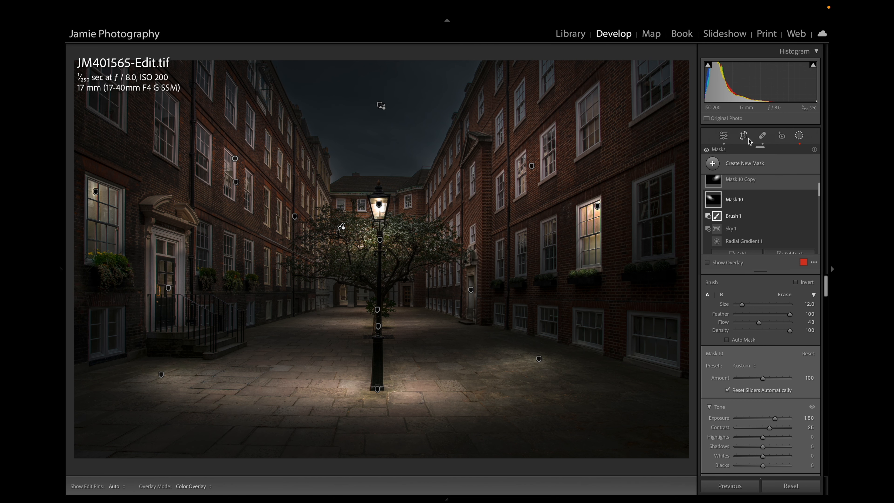
Set the whole photo's exposure to -1.60 and highlights to -100 in the basic adjustments.
click(724, 137)
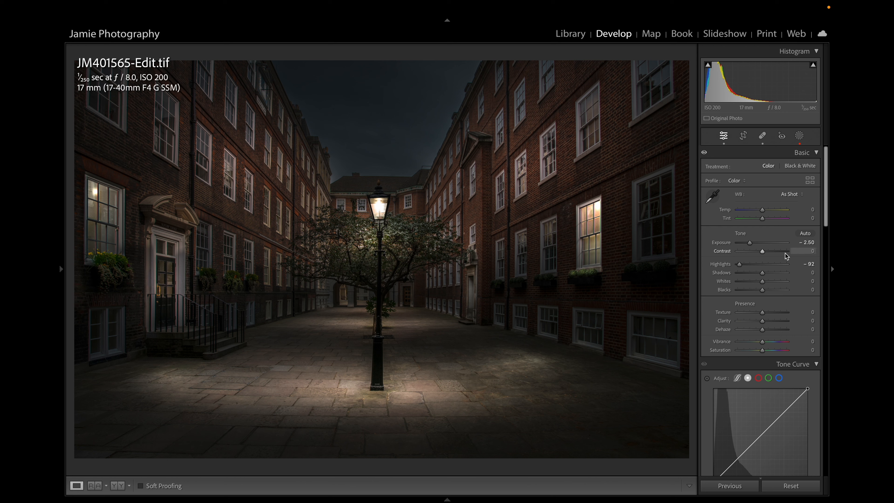
drag(753, 245, 728, 266)
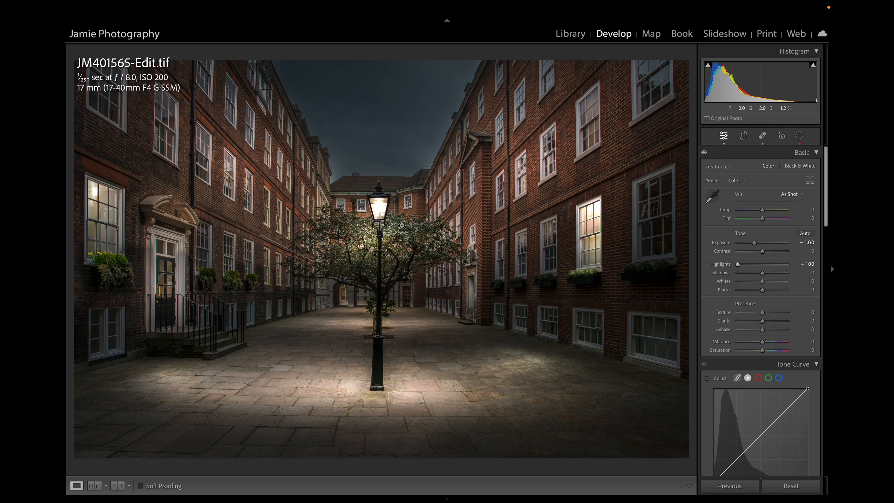
Find Mask 4 covering the lamp's lantern and set its exposure to 2.70.
click(800, 139)
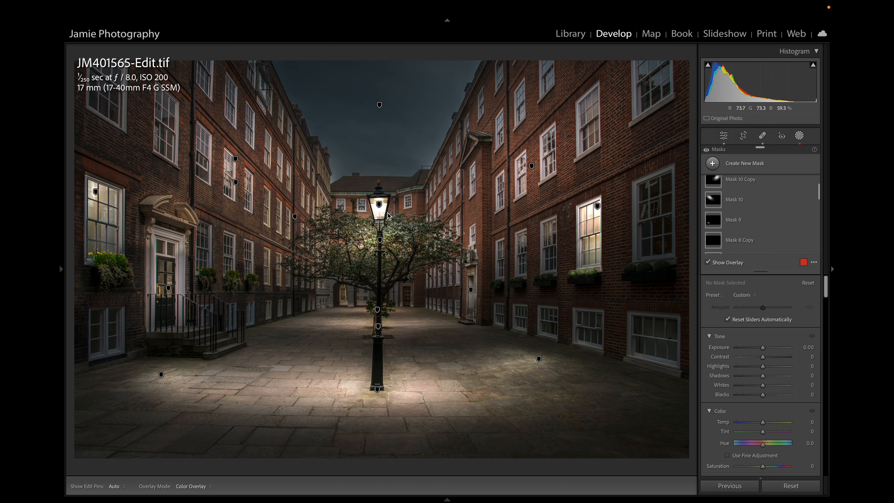
scroll(757, 208, down, 5)
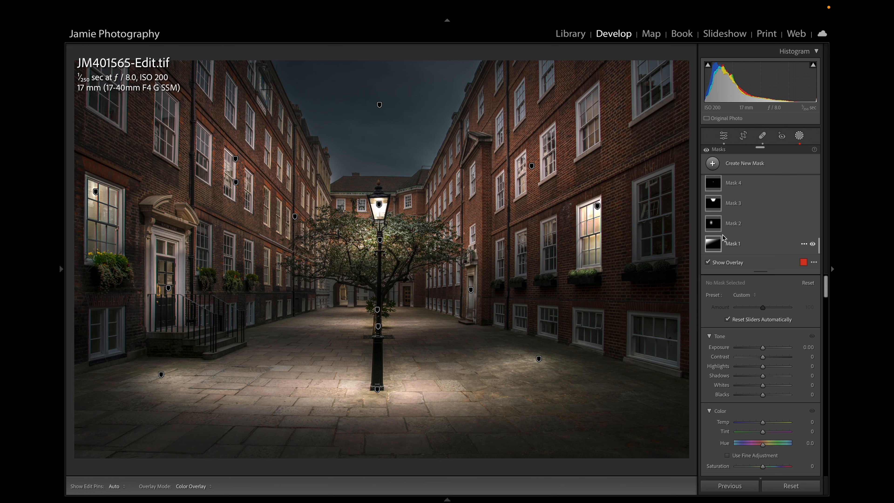
click(717, 226)
click(716, 199)
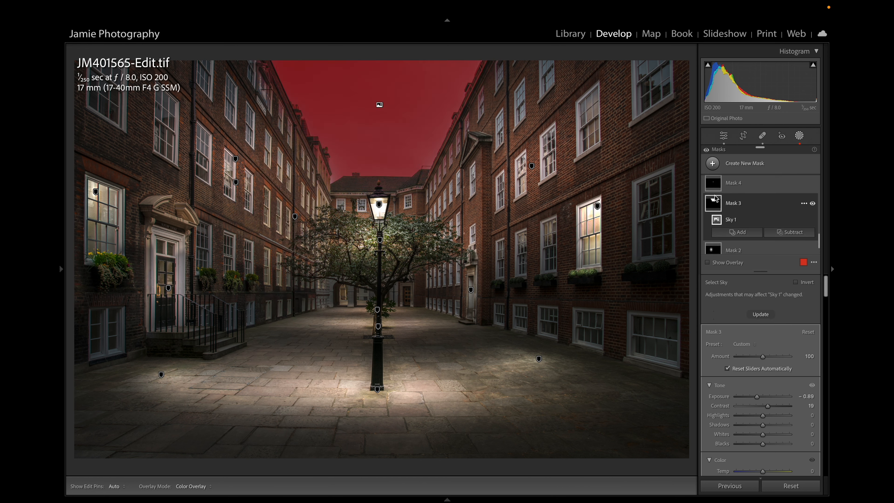
scroll(753, 208, up, 3)
click(716, 207)
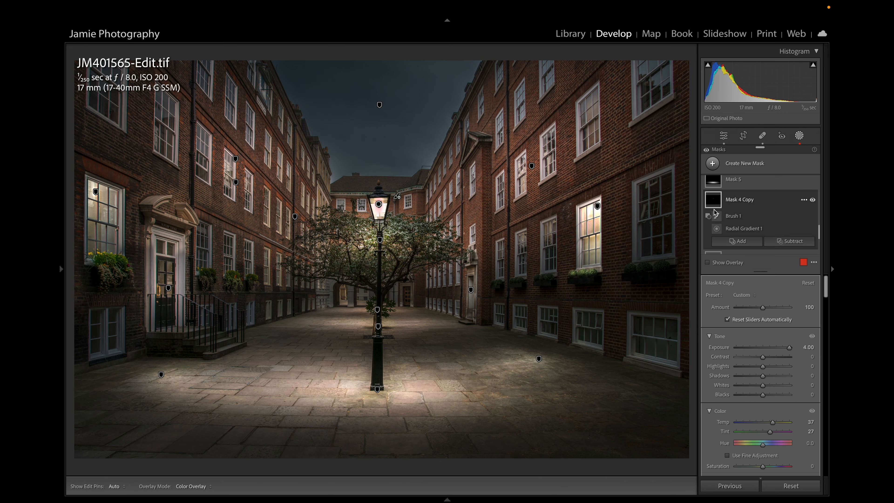
scroll(725, 229, up, 3)
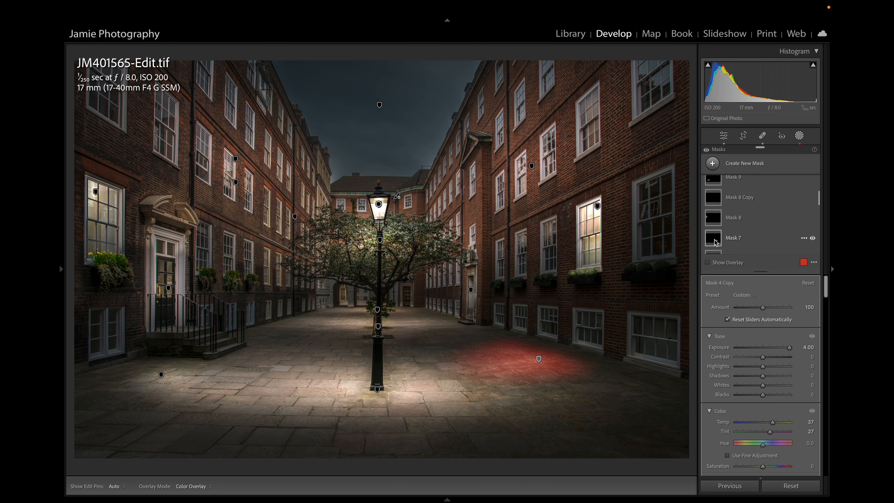
scroll(724, 244, down, 3)
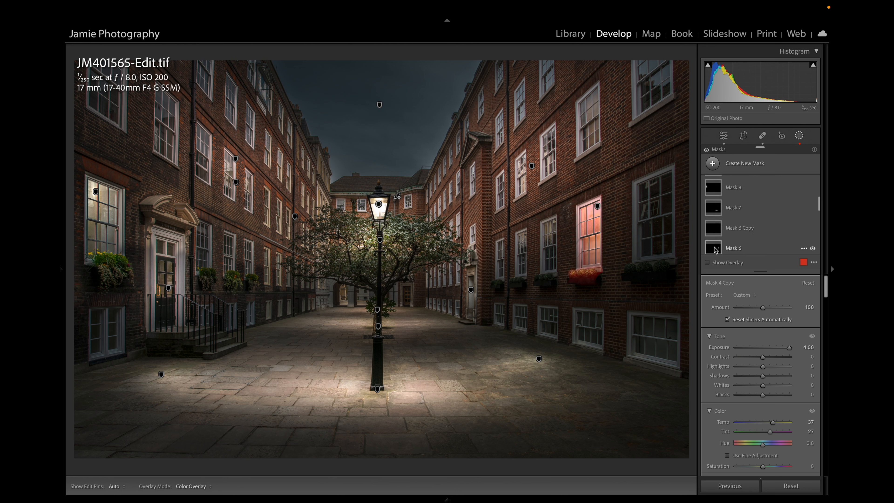
scroll(713, 247, down, 2)
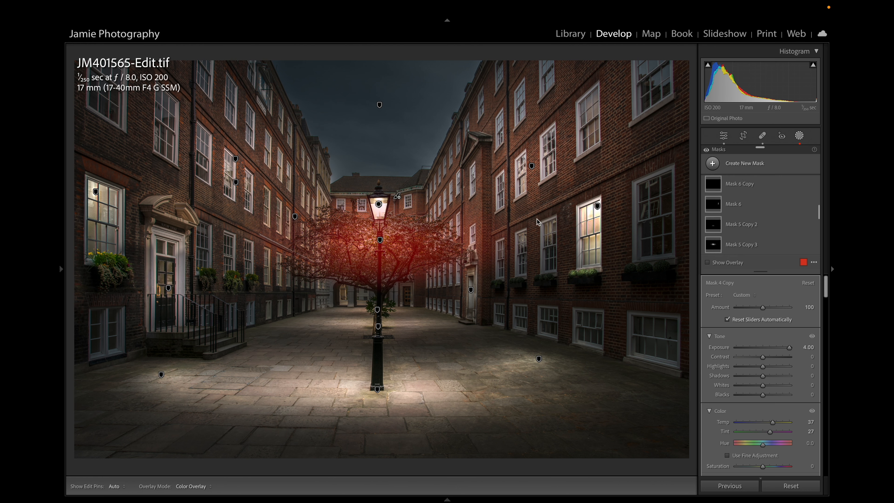
scroll(715, 233, down, 2)
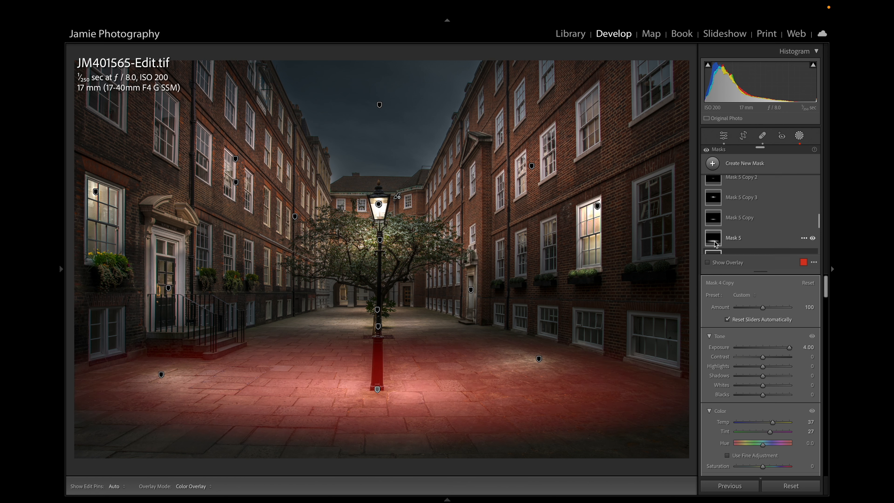
scroll(715, 243, down, 1)
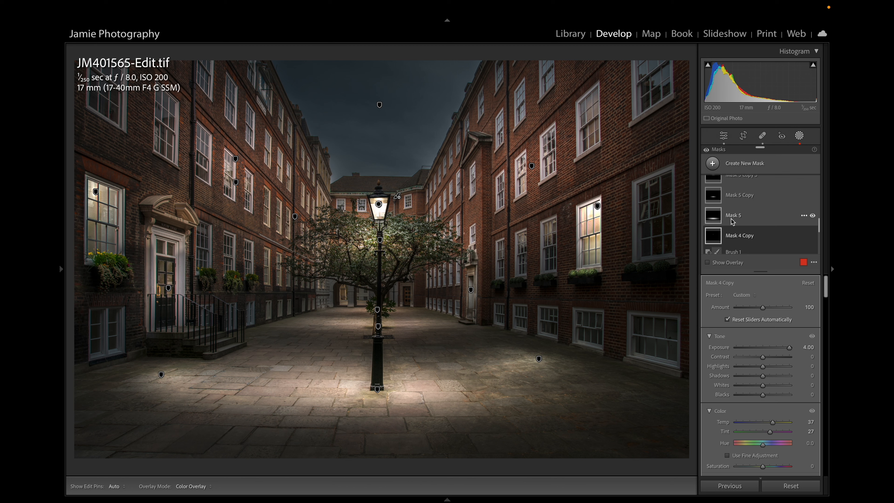
scroll(713, 238, down, 3)
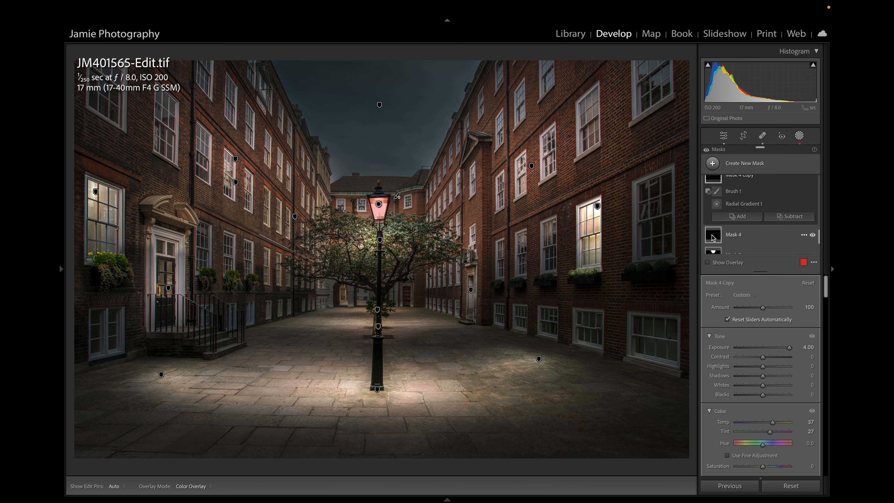
click(712, 237)
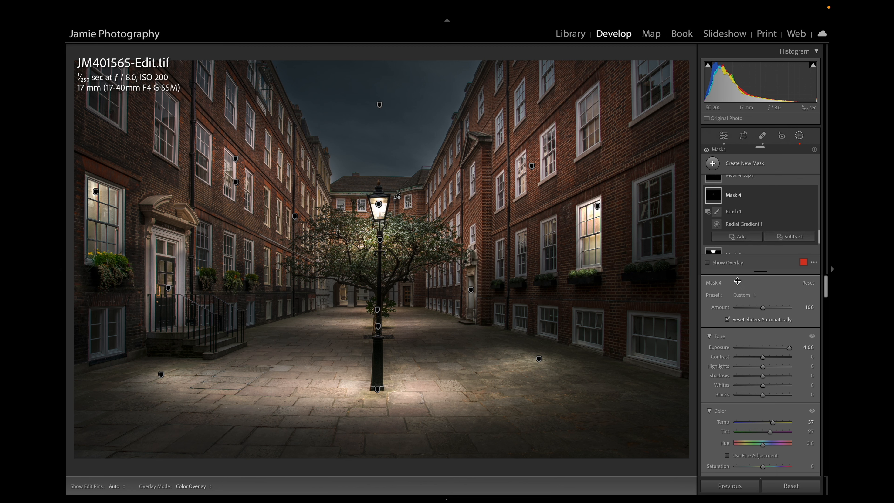
click(781, 347)
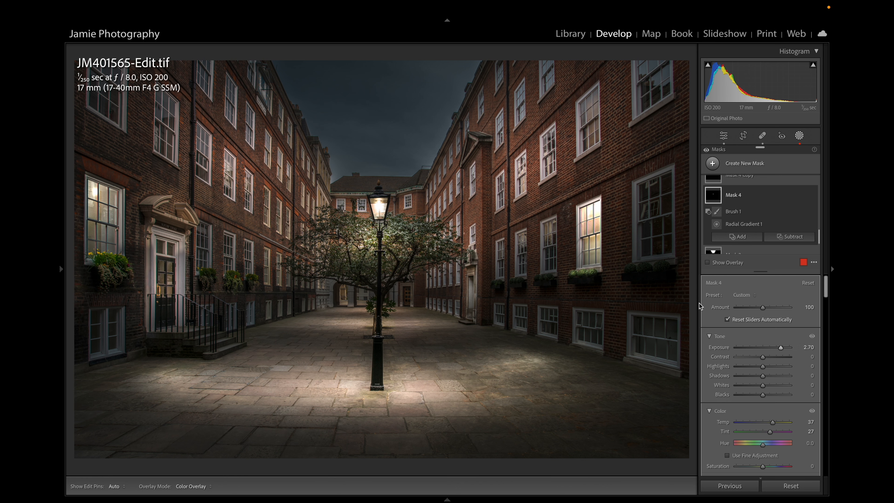
Add a linear gradient mask from the top of the sky down to the tree's base, with exposure -1.03 and temp -22.
click(800, 135)
click(800, 135)
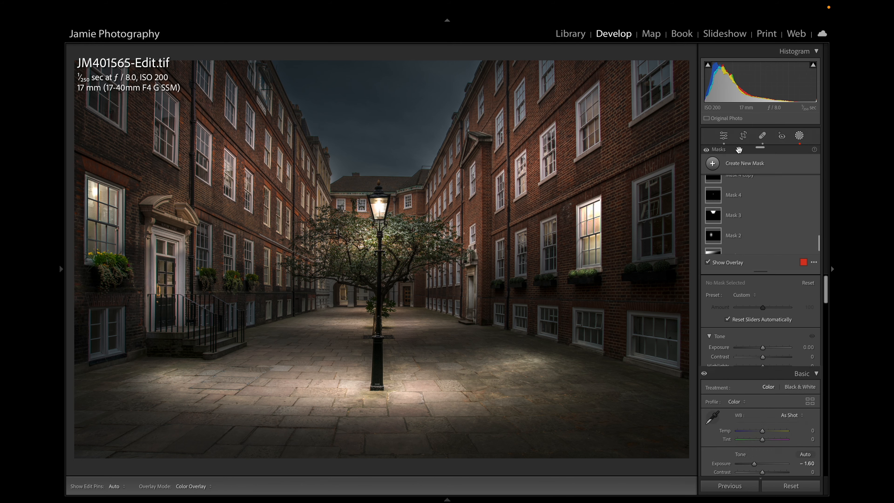
click(740, 163)
click(738, 259)
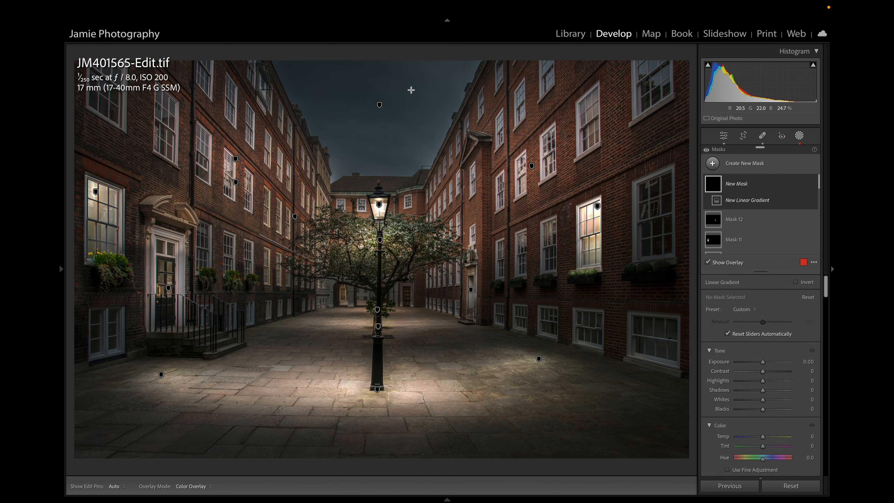
drag(367, 71, 380, 296)
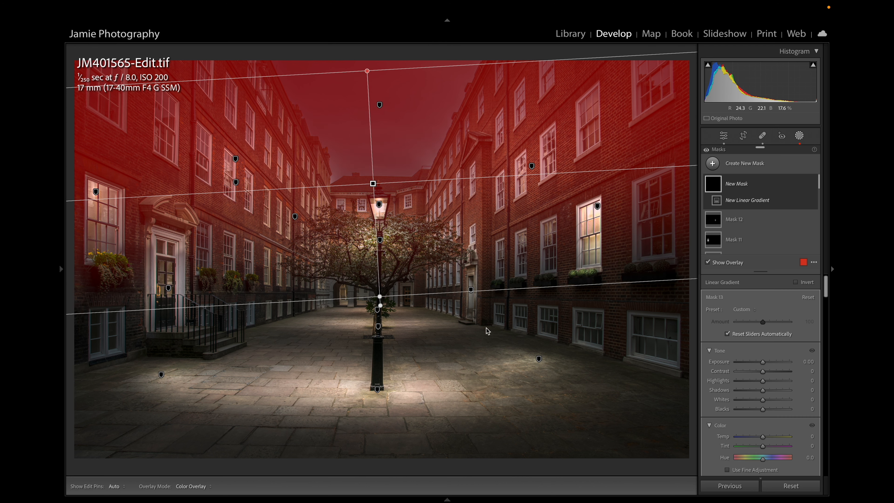
click(757, 361)
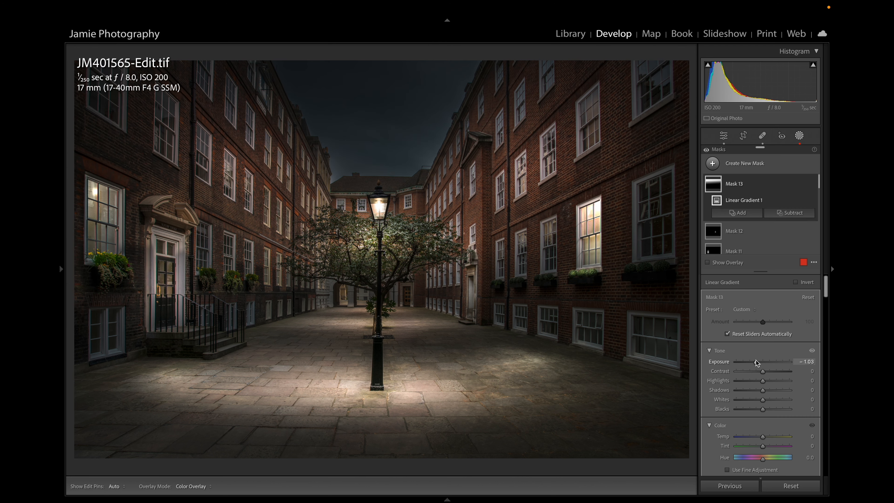
click(758, 437)
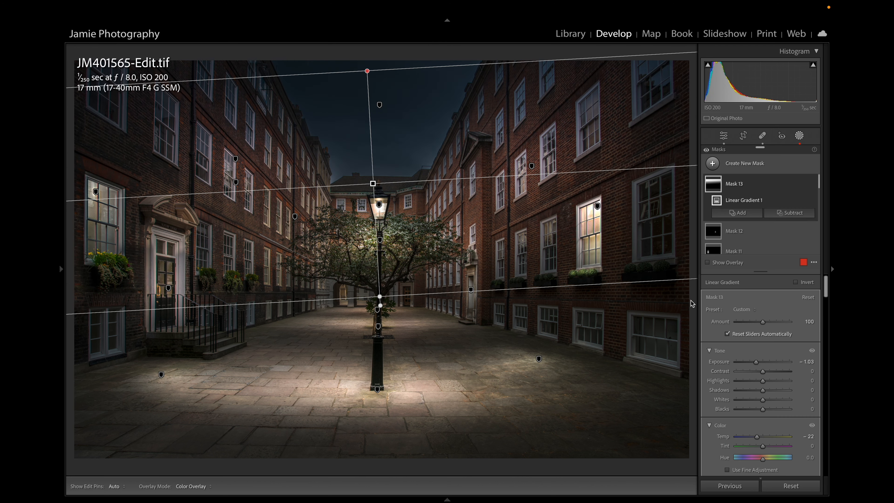
Apply a post-crop vignette with amount -21 and feather 100, keeping the Highlight Priority style.
scroll(784, 384, down, 5)
scroll(785, 384, down, 6)
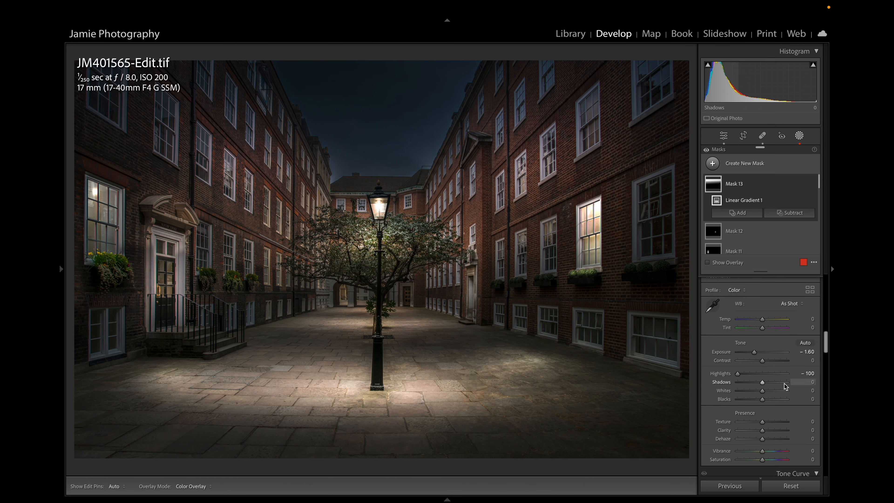
scroll(785, 384, down, 10)
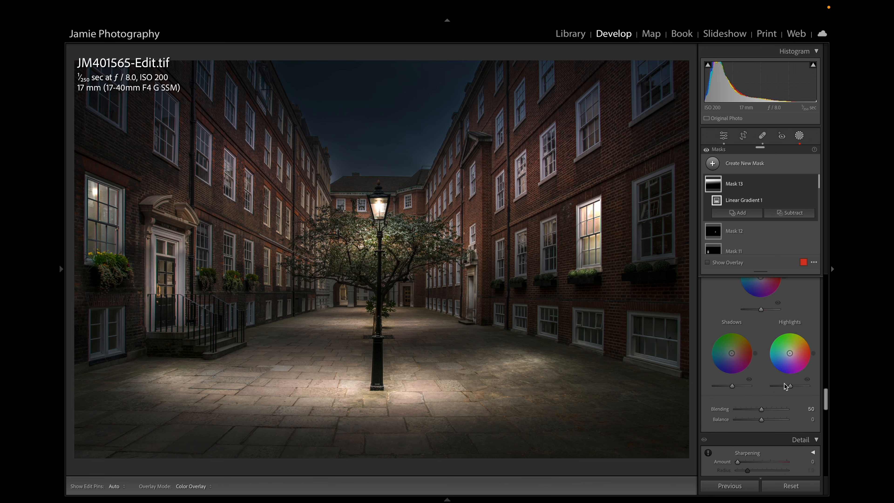
scroll(784, 384, down, 6)
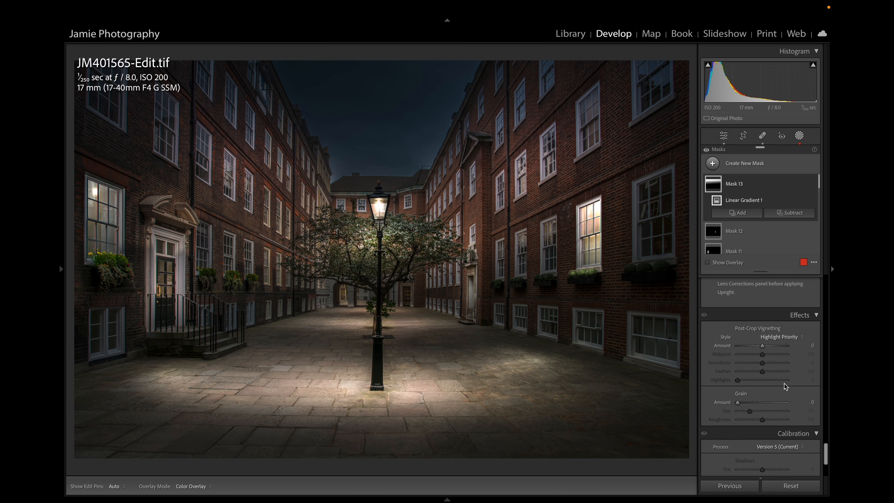
click(753, 344)
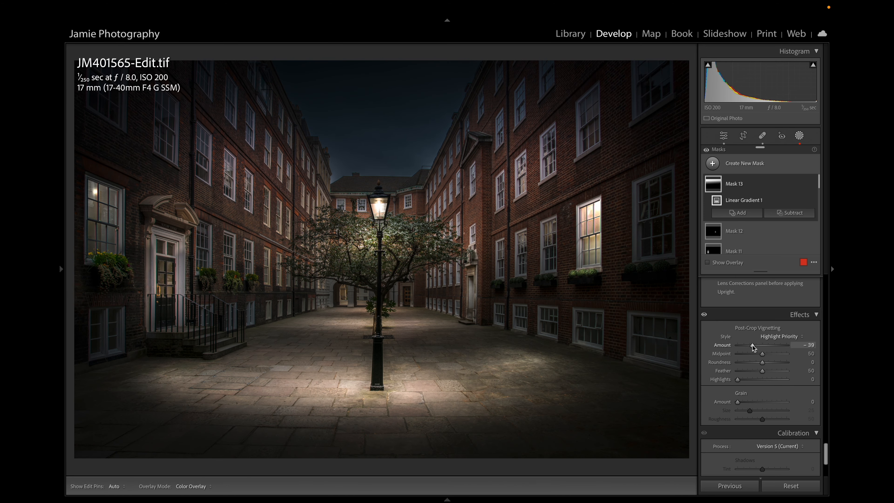
drag(754, 344, 756, 345)
drag(754, 347, 755, 348)
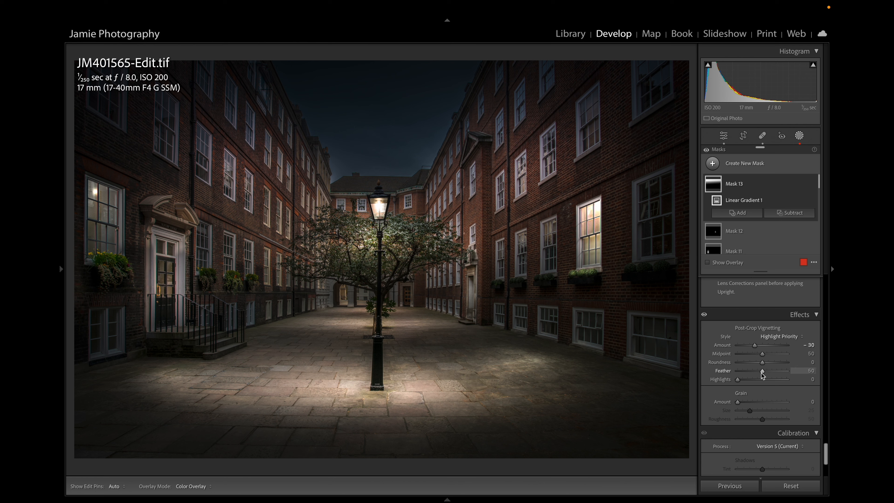
drag(762, 373, 836, 376)
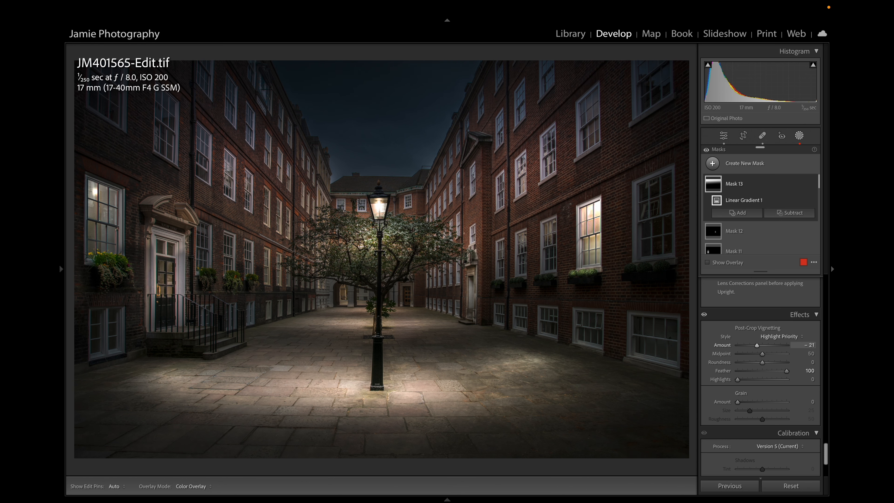
drag(757, 347, 758, 347)
drag(757, 346, 757, 347)
Leave masking and set the whole photo's exposure to -1.15 and contrast to +7.
scroll(760, 219, up, 3)
click(726, 140)
scroll(780, 299, down, 3)
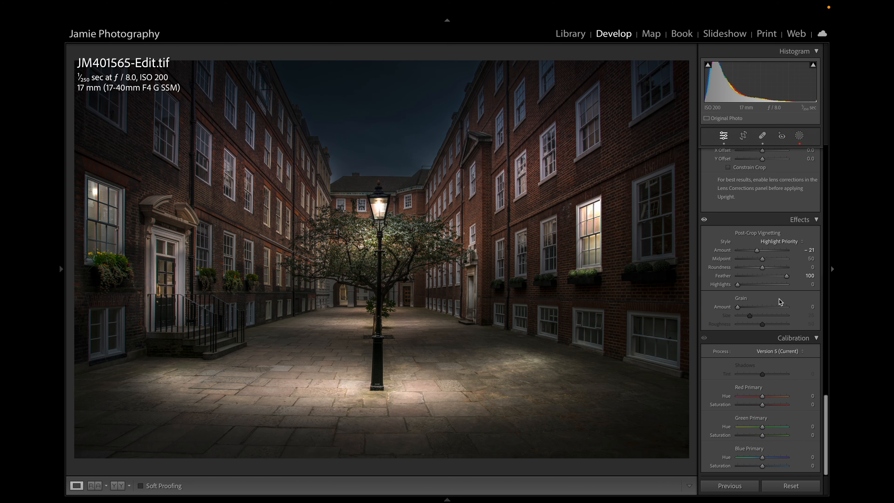
scroll(769, 222, up, 15)
scroll(769, 222, up, 1)
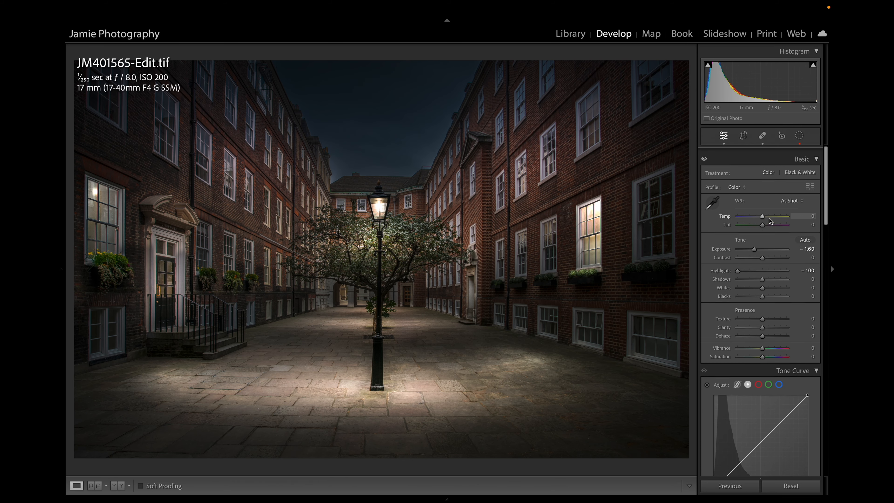
drag(756, 246, 766, 252)
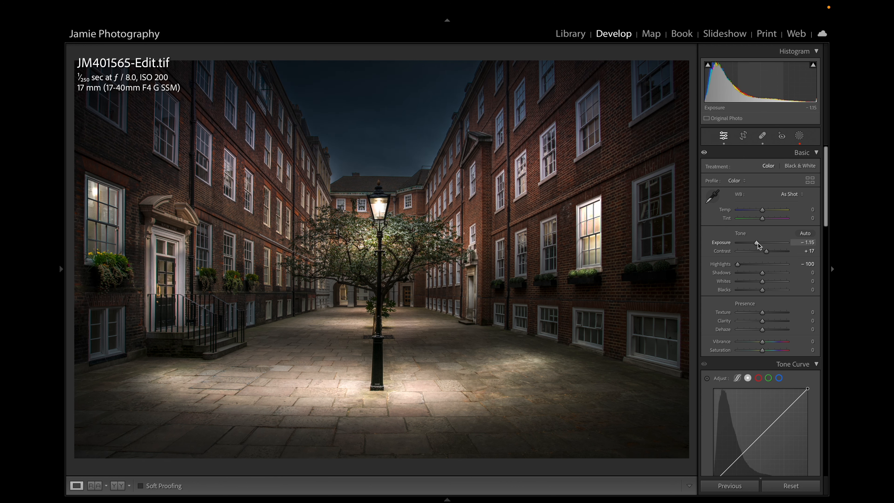
drag(766, 251, 764, 252)
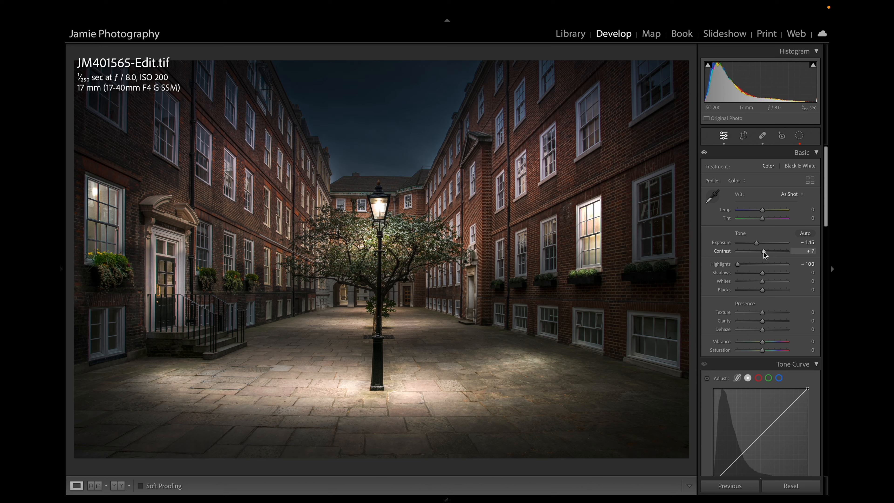
Compare negative and positive clarity on the whole photo, settle on -18, and open the full-screen preview.
scroll(769, 287, down, 2)
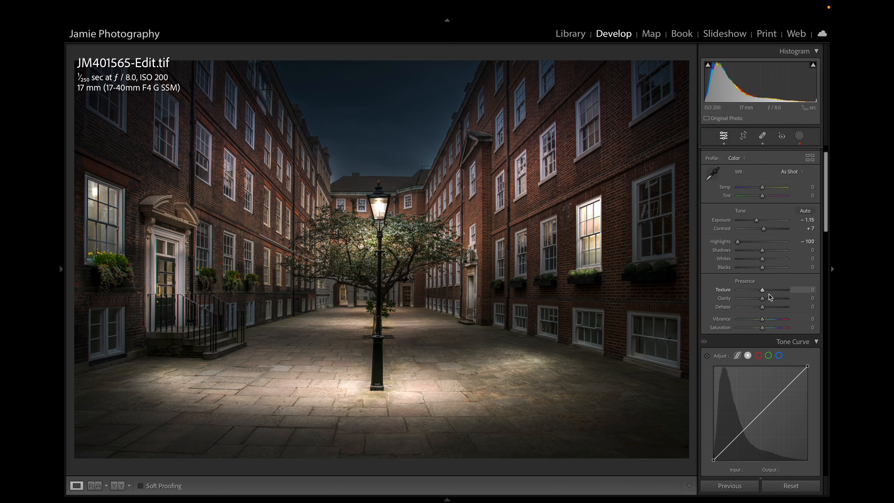
click(755, 299)
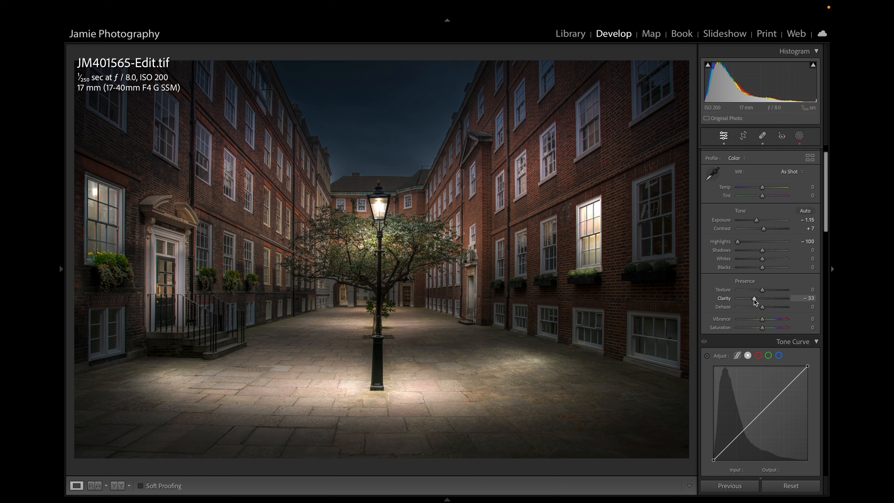
click(762, 299)
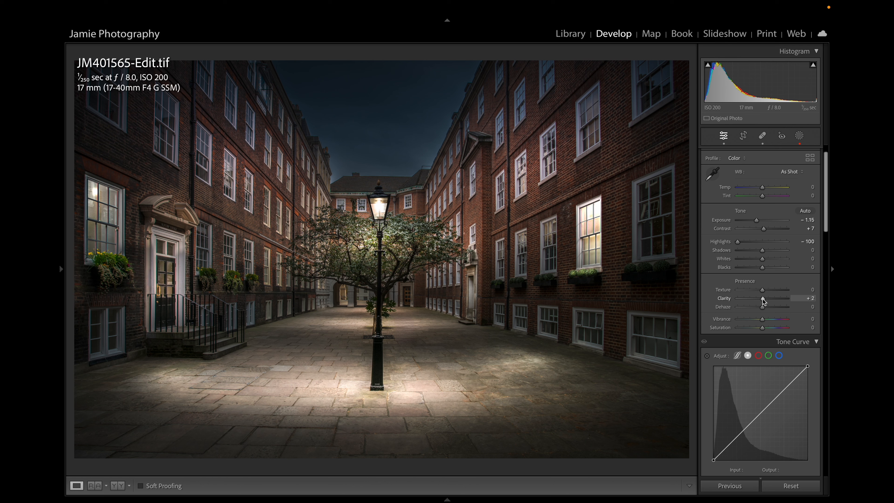
drag(762, 299, 771, 299)
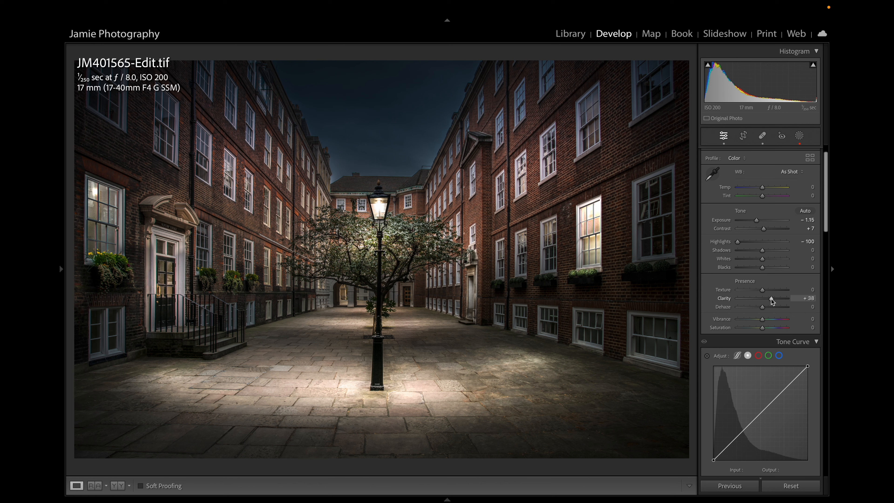
click(755, 298)
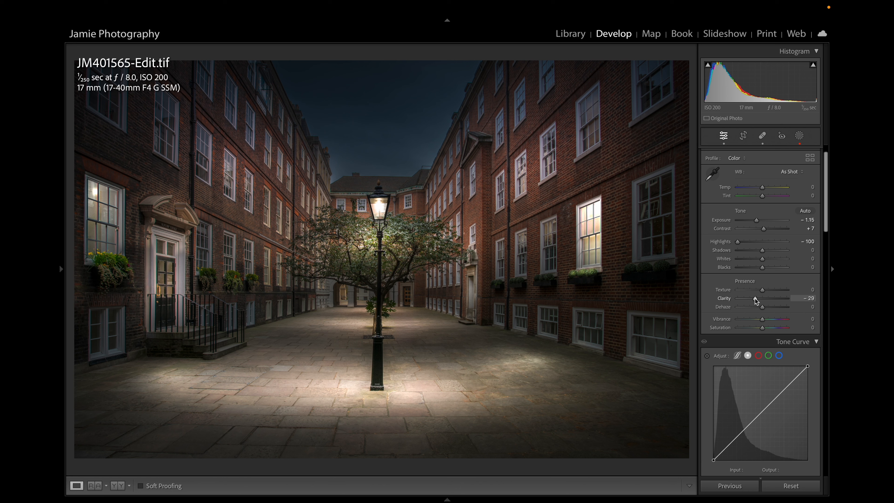
drag(755, 299, 758, 298)
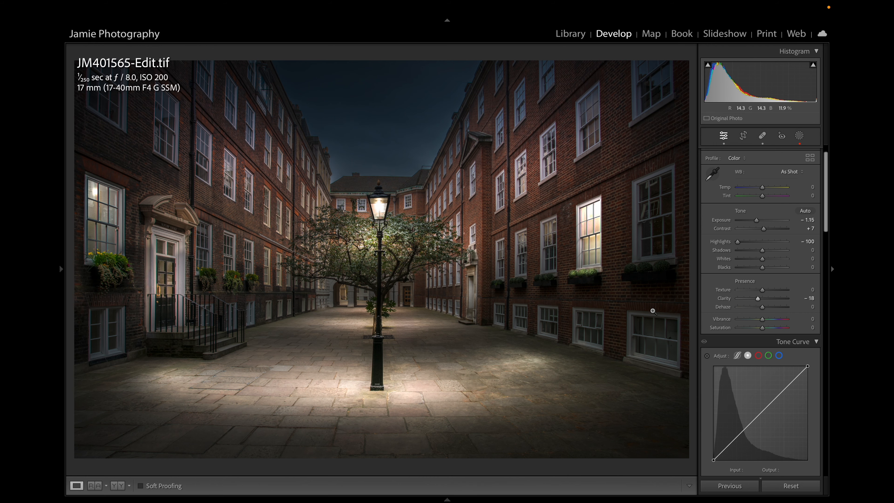
key(f)
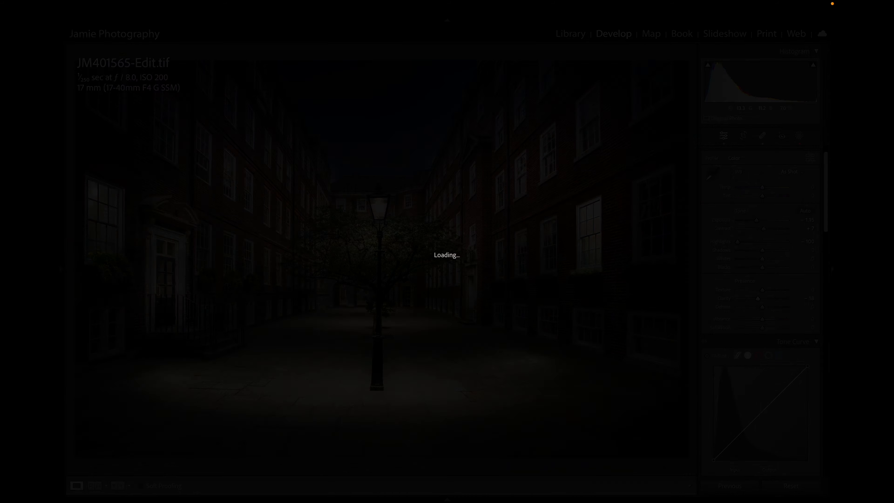